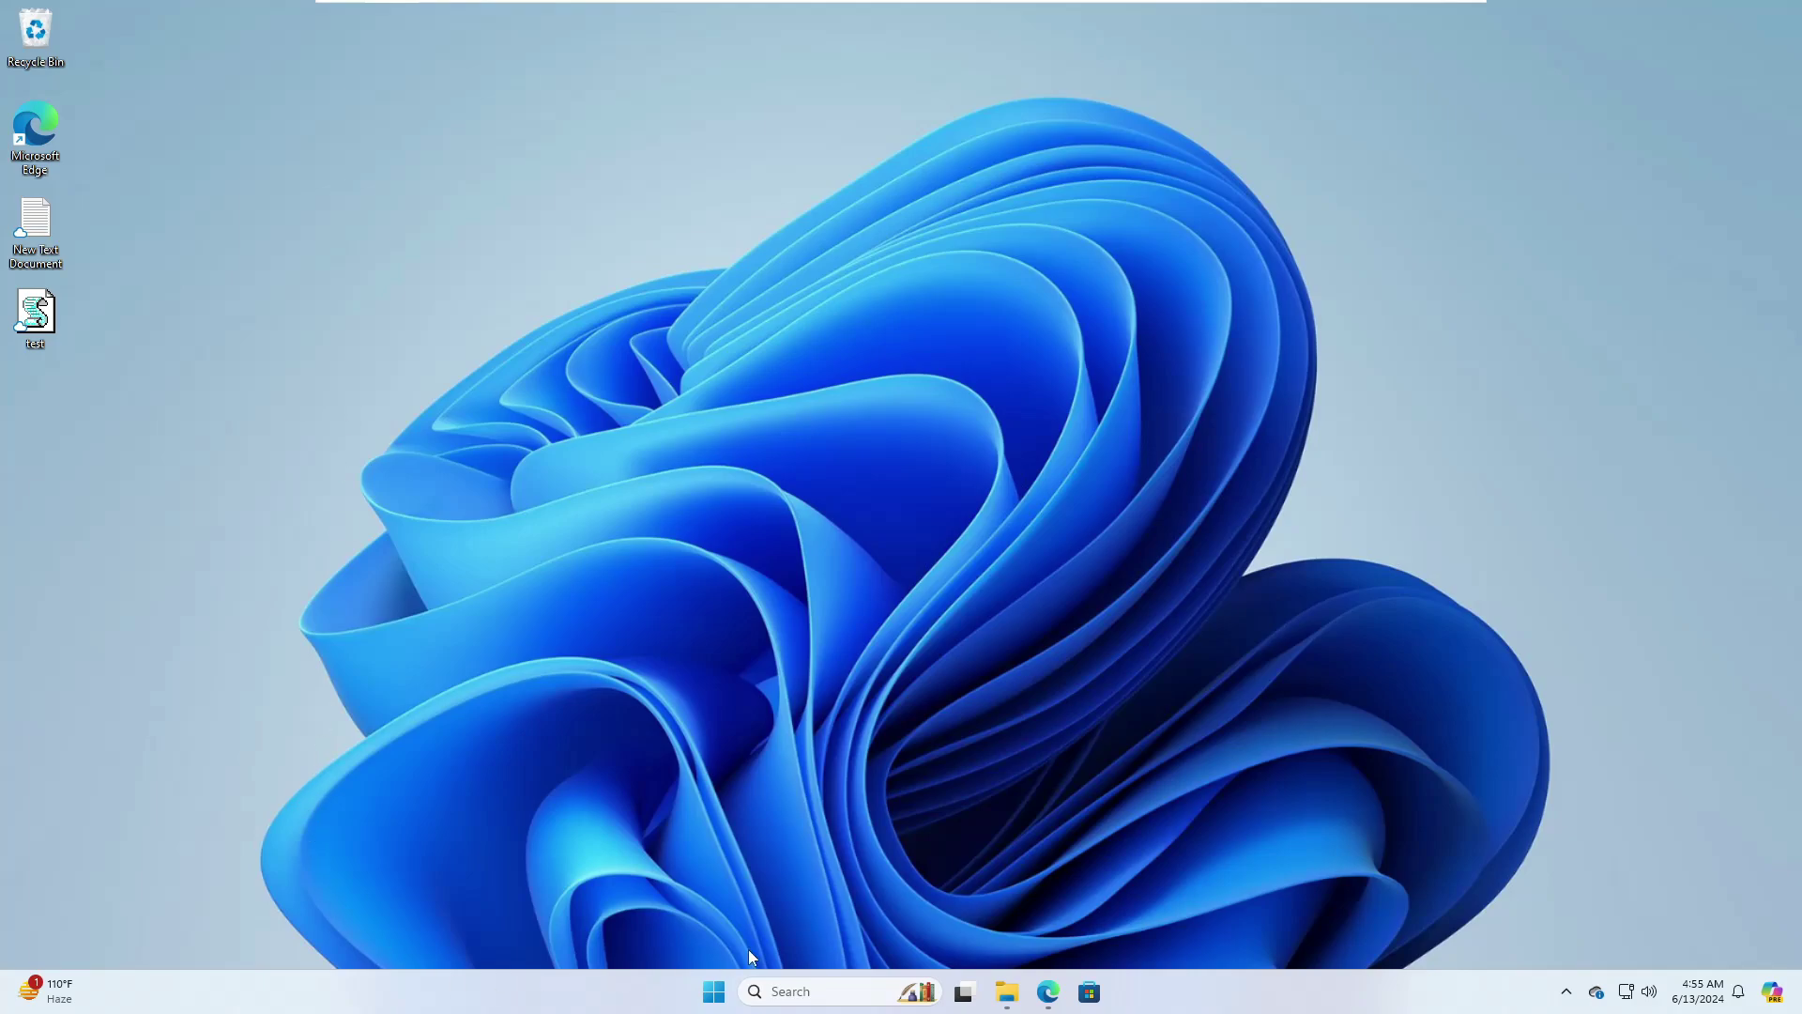
Step: Find the restore point settings and turn on system protection for Local Disk (C:)
{"action": "left_click", "coordinate": [835, 993]}
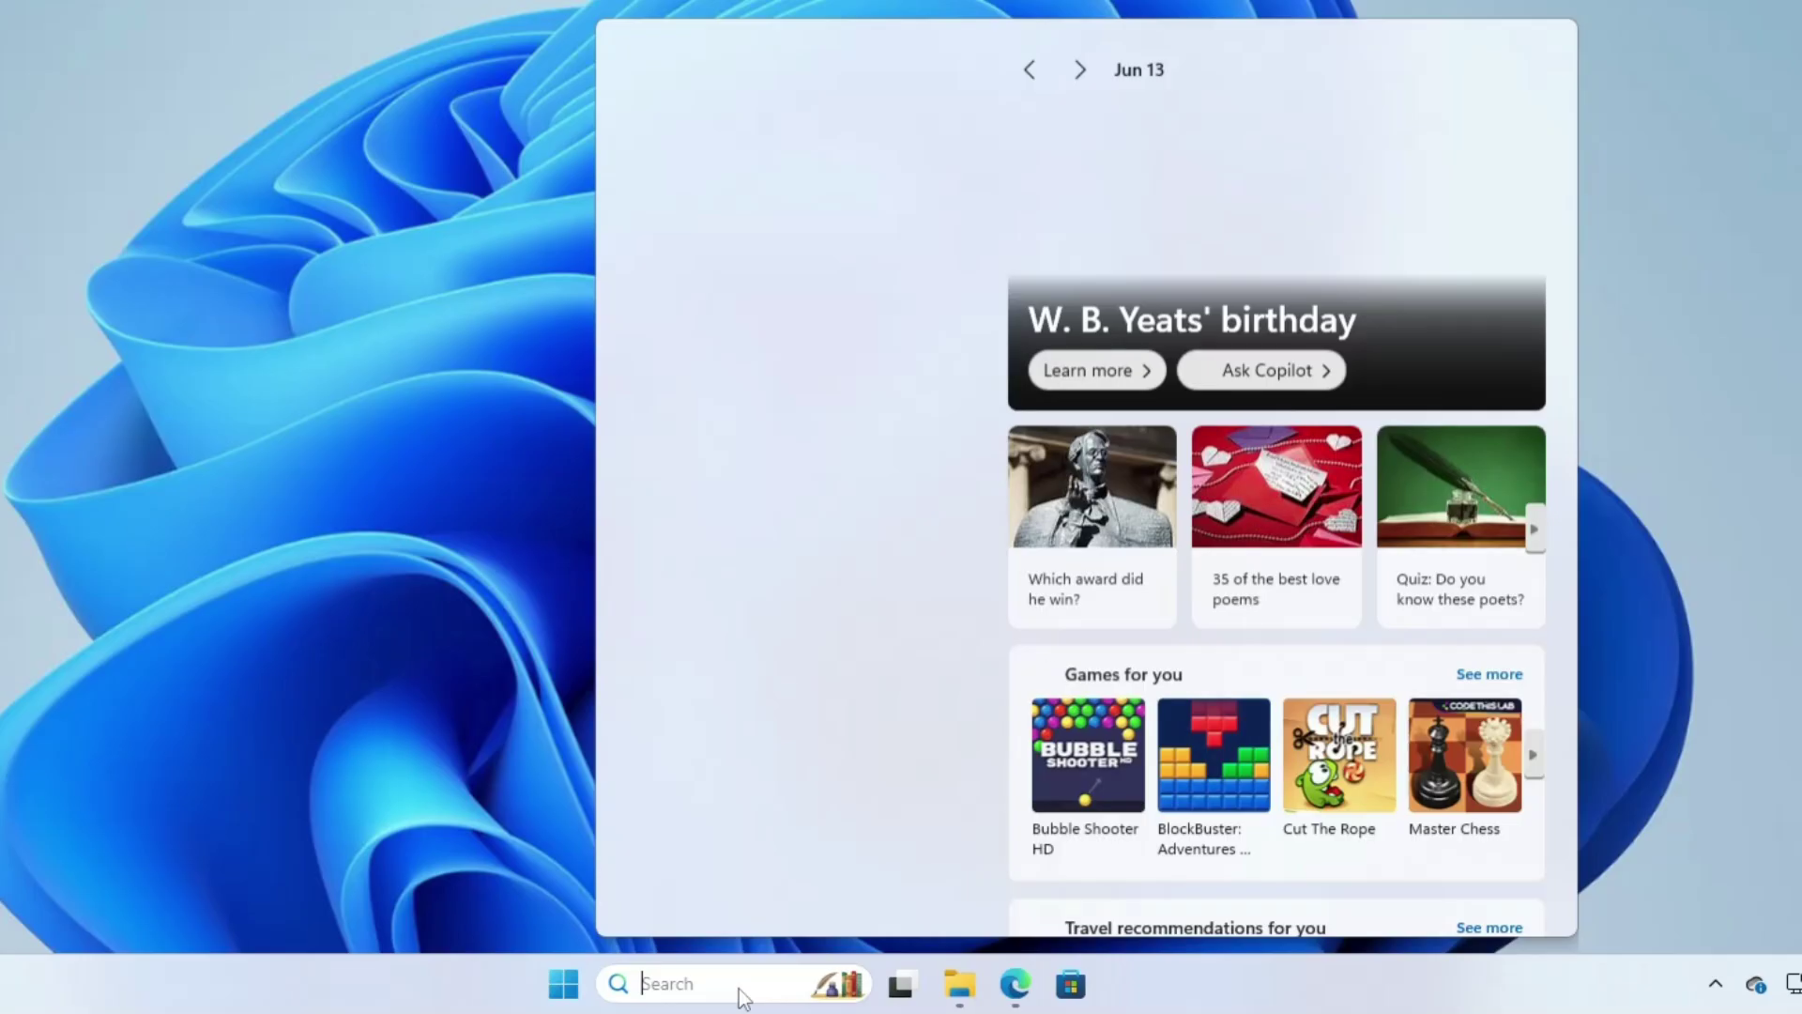
{"action": "type", "text": "restore"}
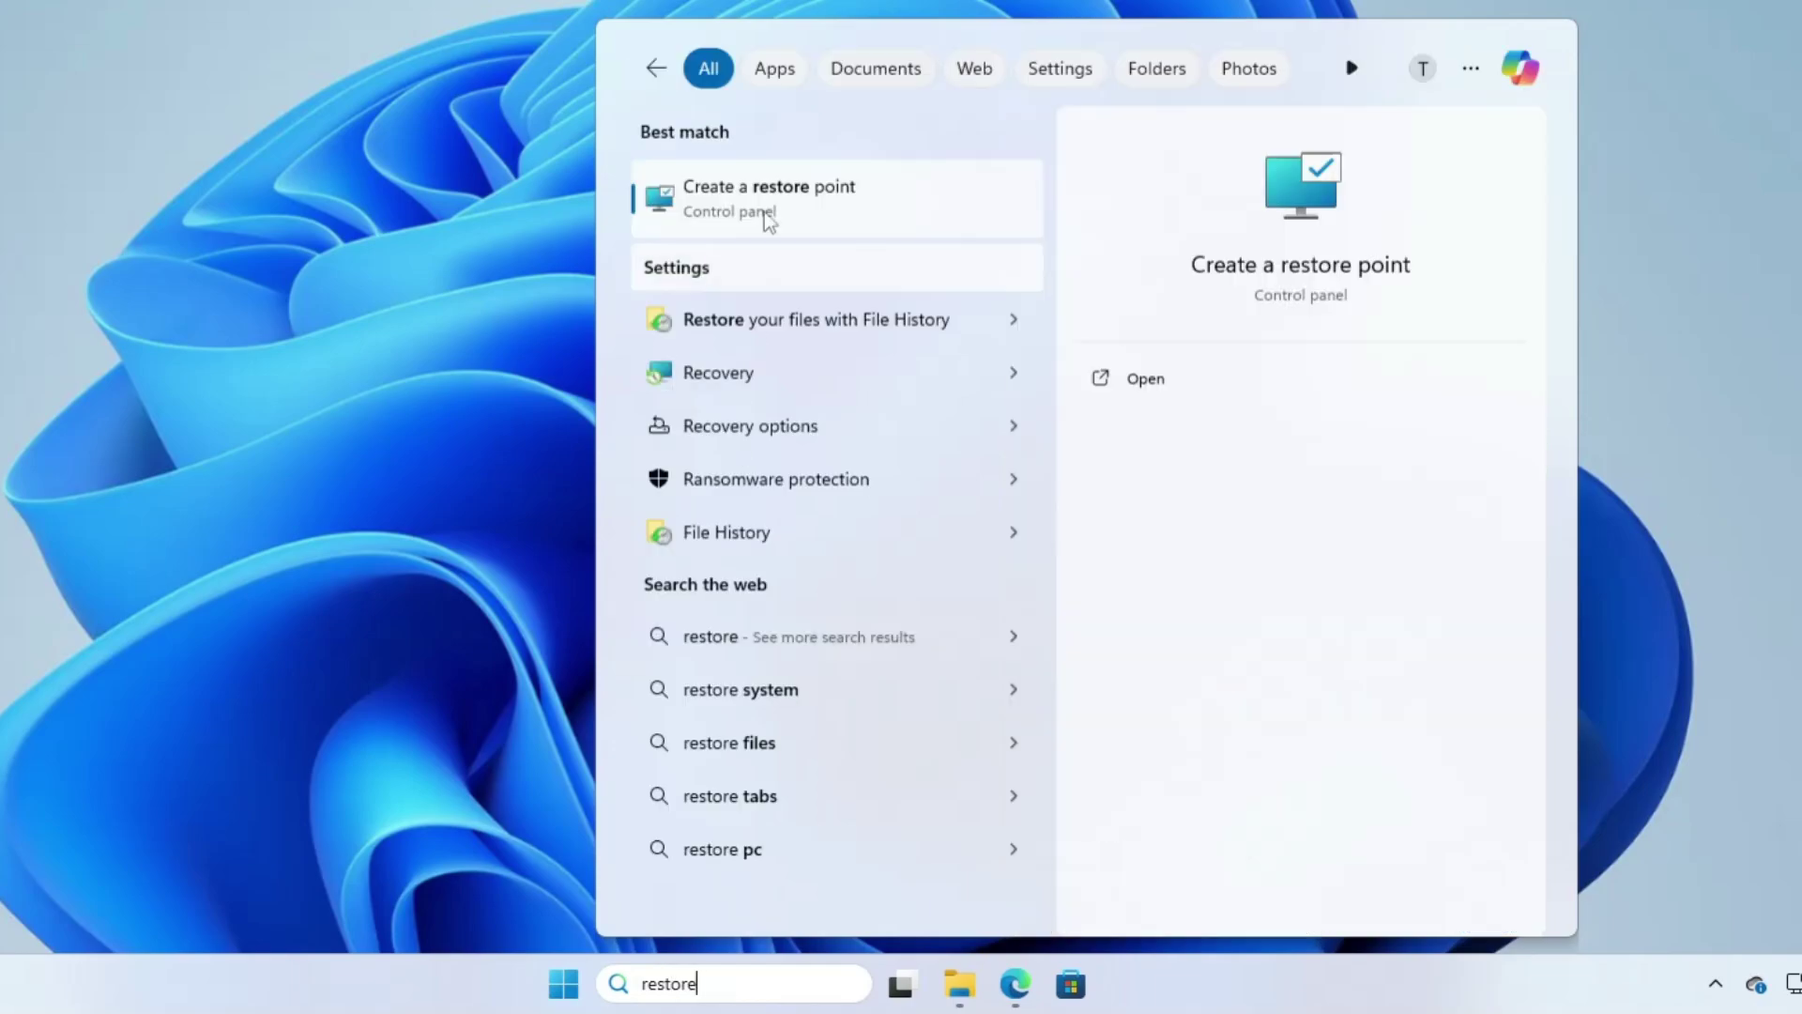
{"action": "left_click", "coordinate": [772, 214]}
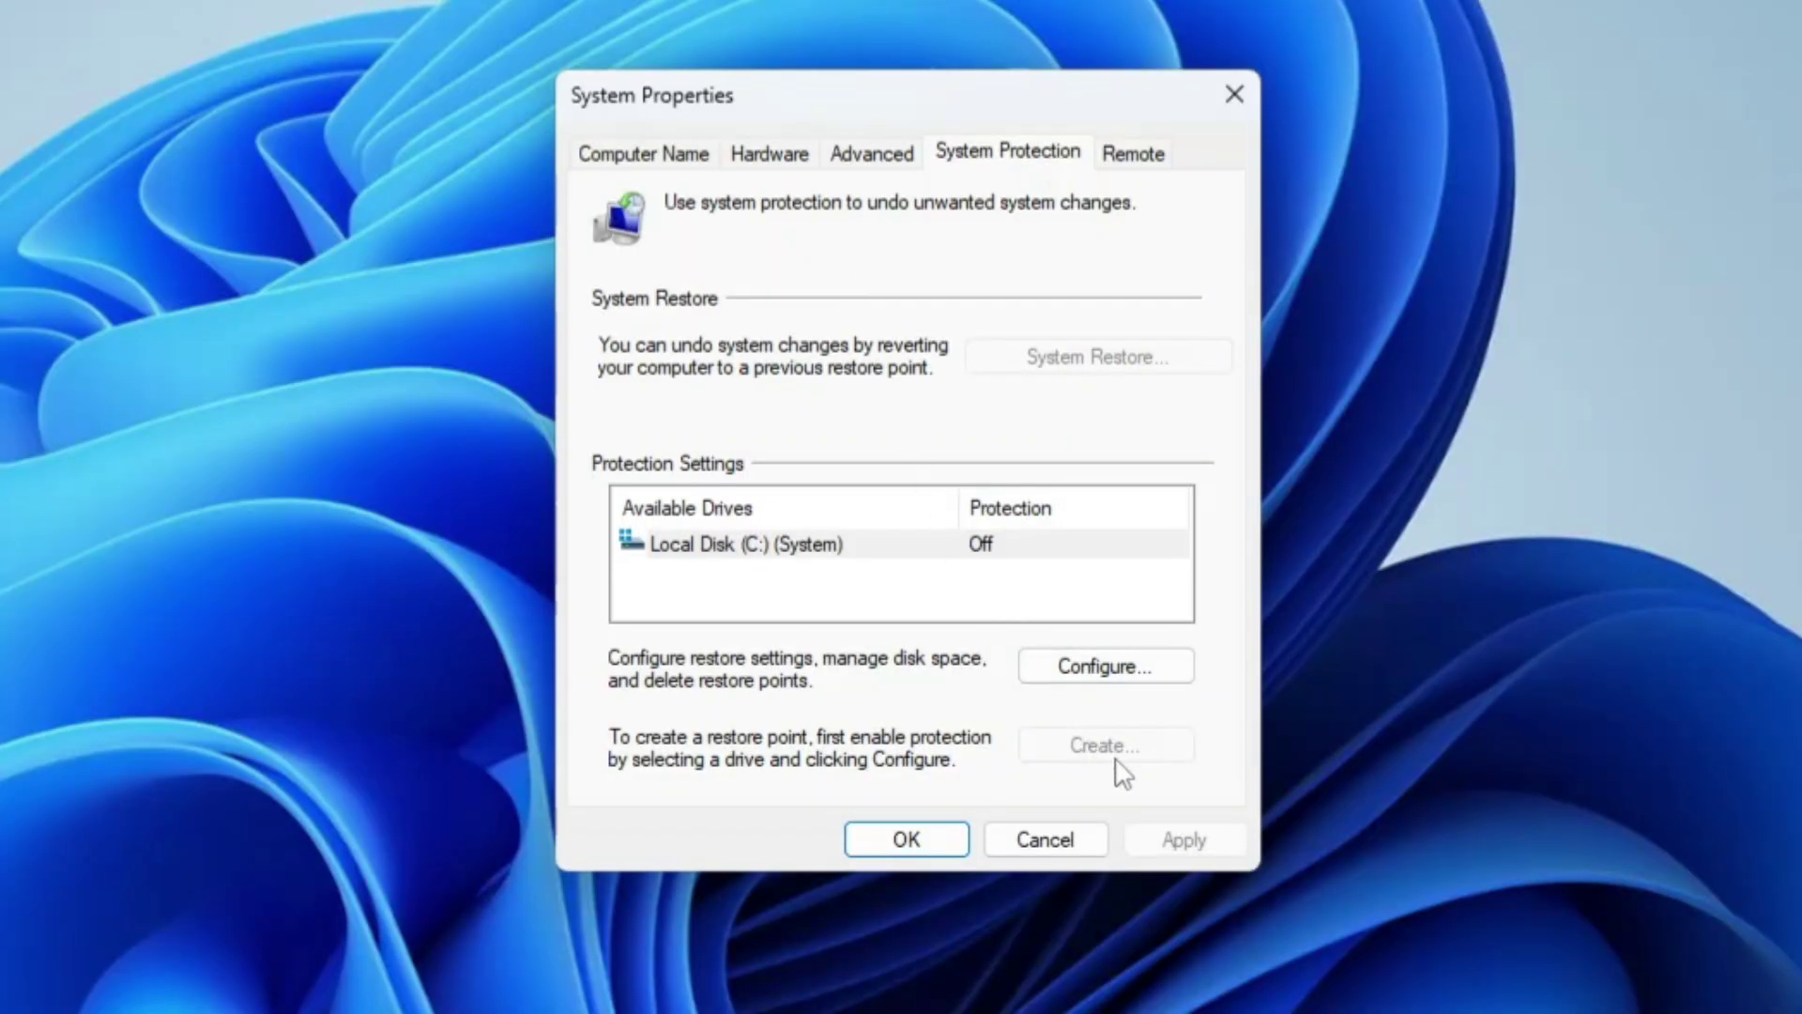
{"action": "left_click", "coordinate": [1108, 664]}
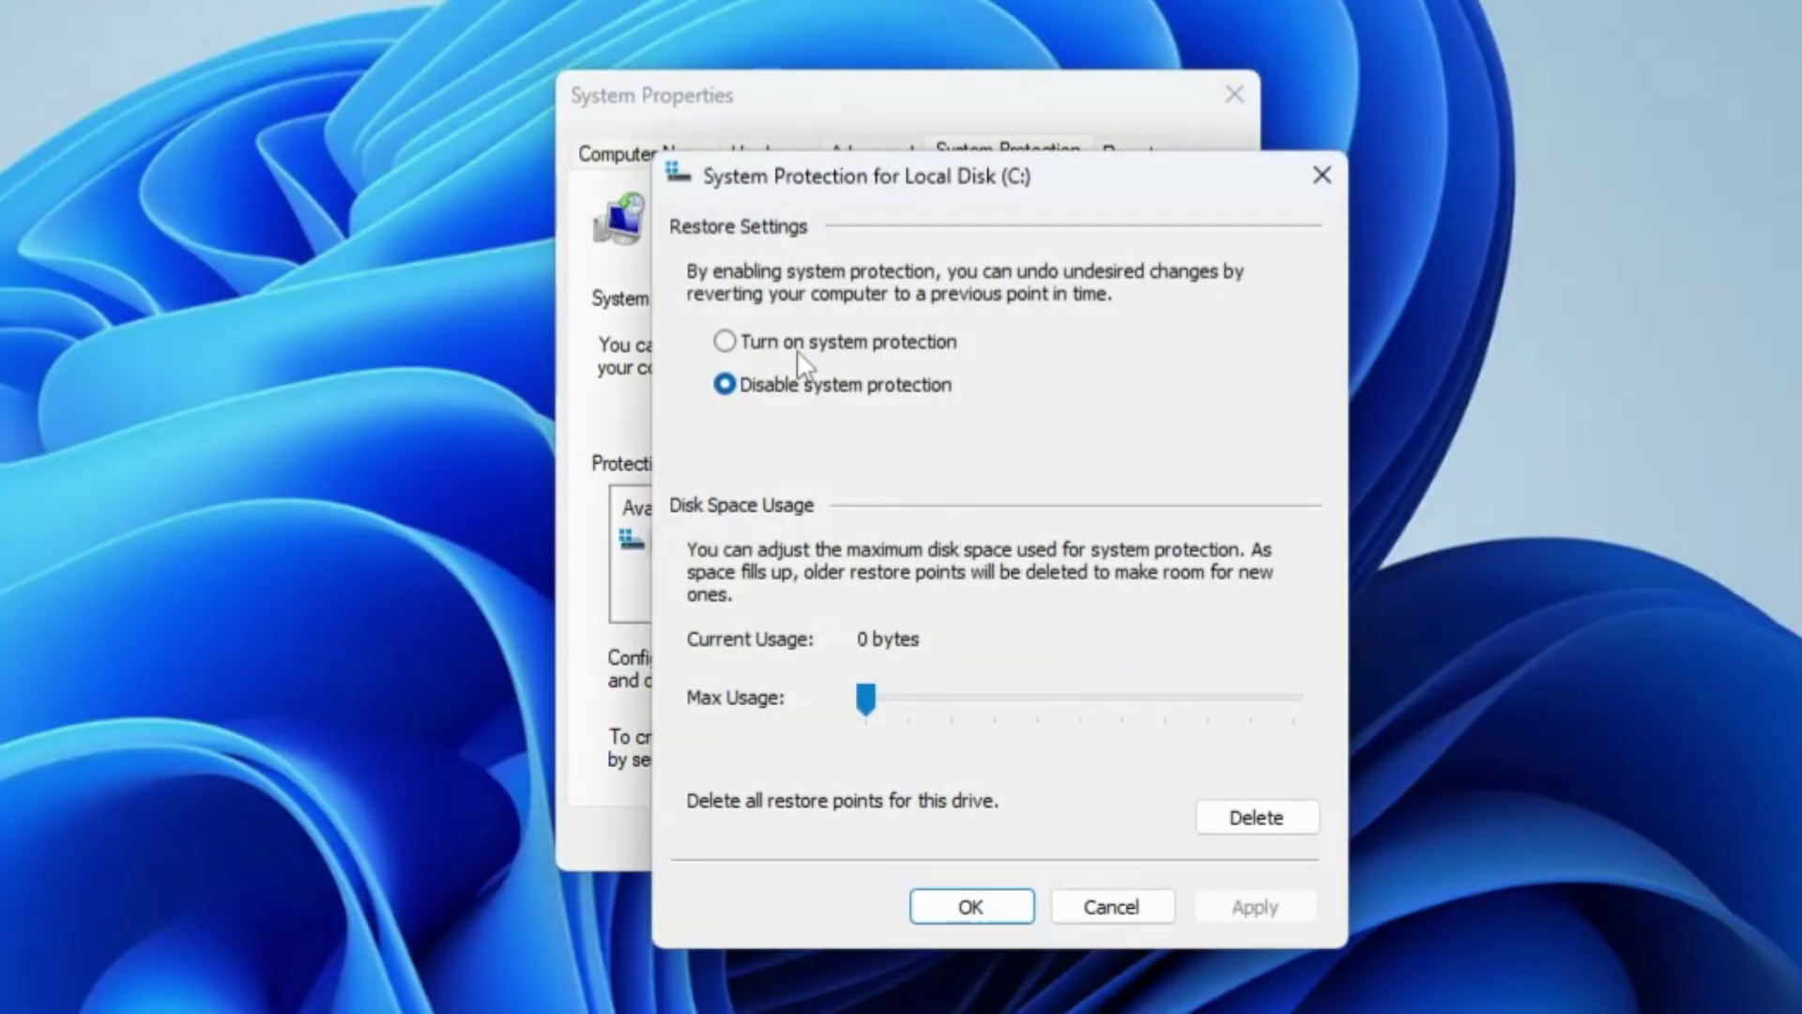
{"action": "left_click", "coordinate": [794, 343]}
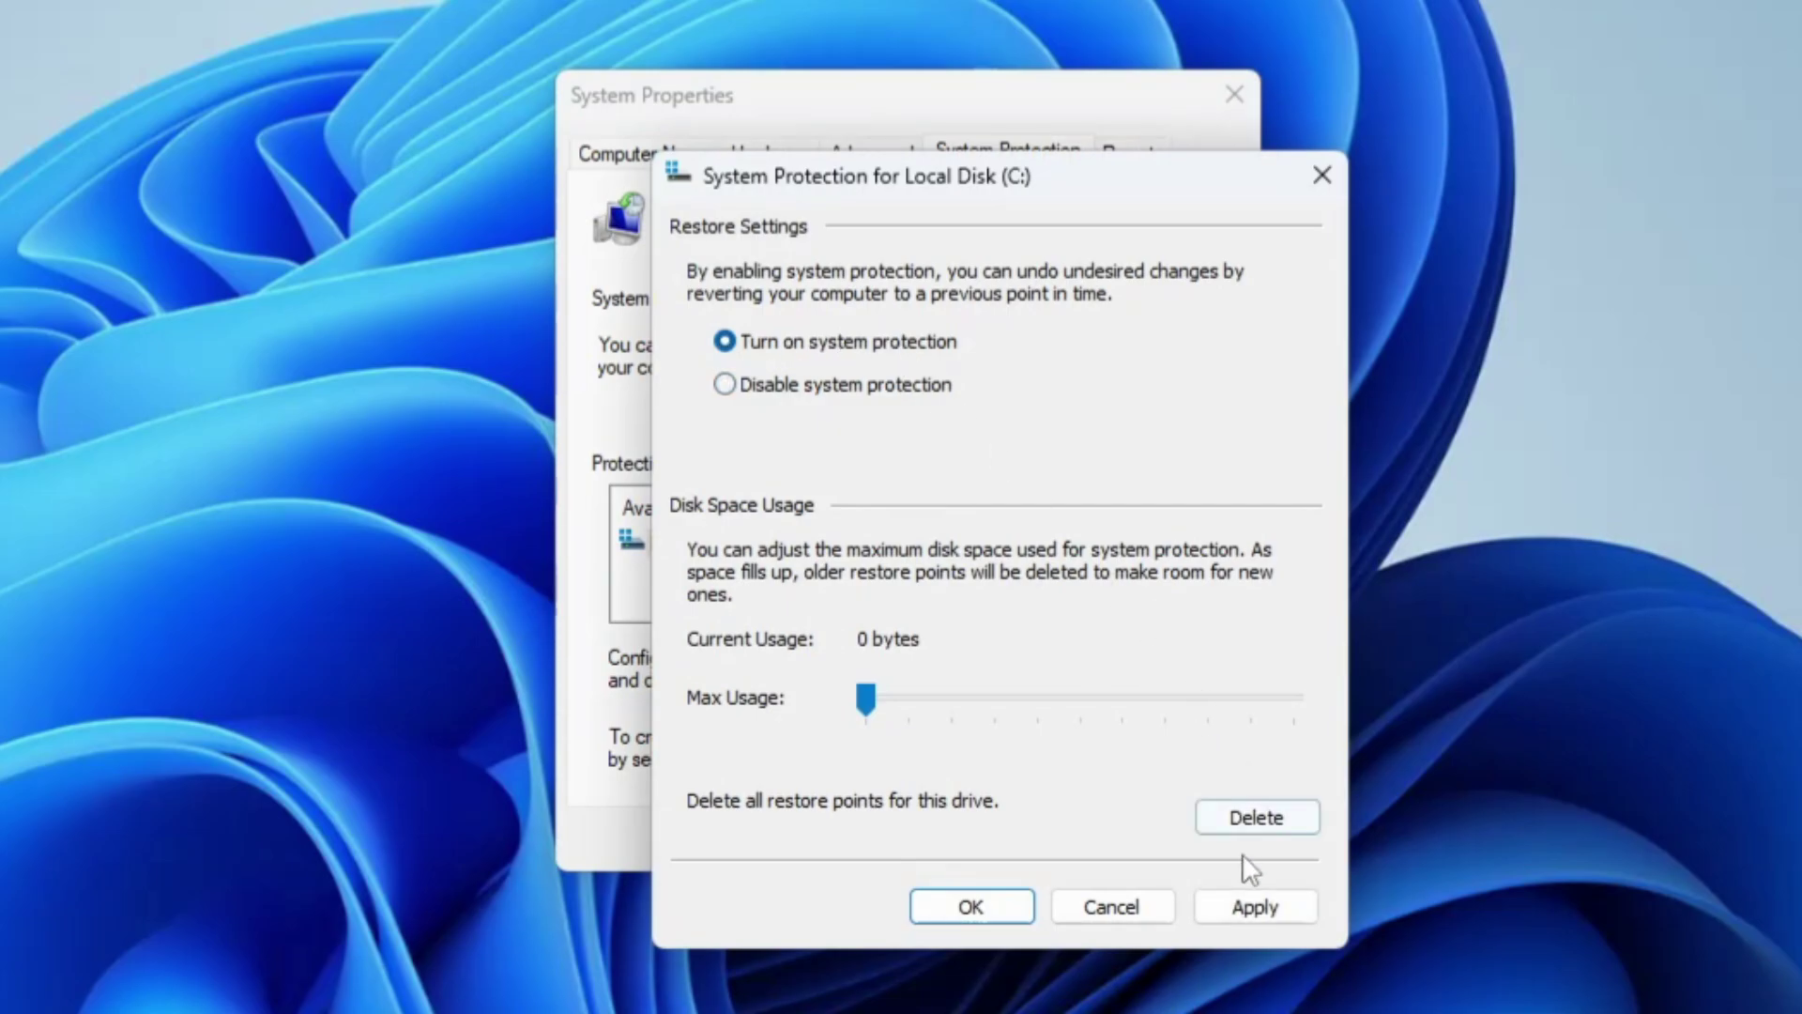
{"action": "left_click", "coordinate": [1227, 906]}
{"action": "left_click", "coordinate": [995, 903]}
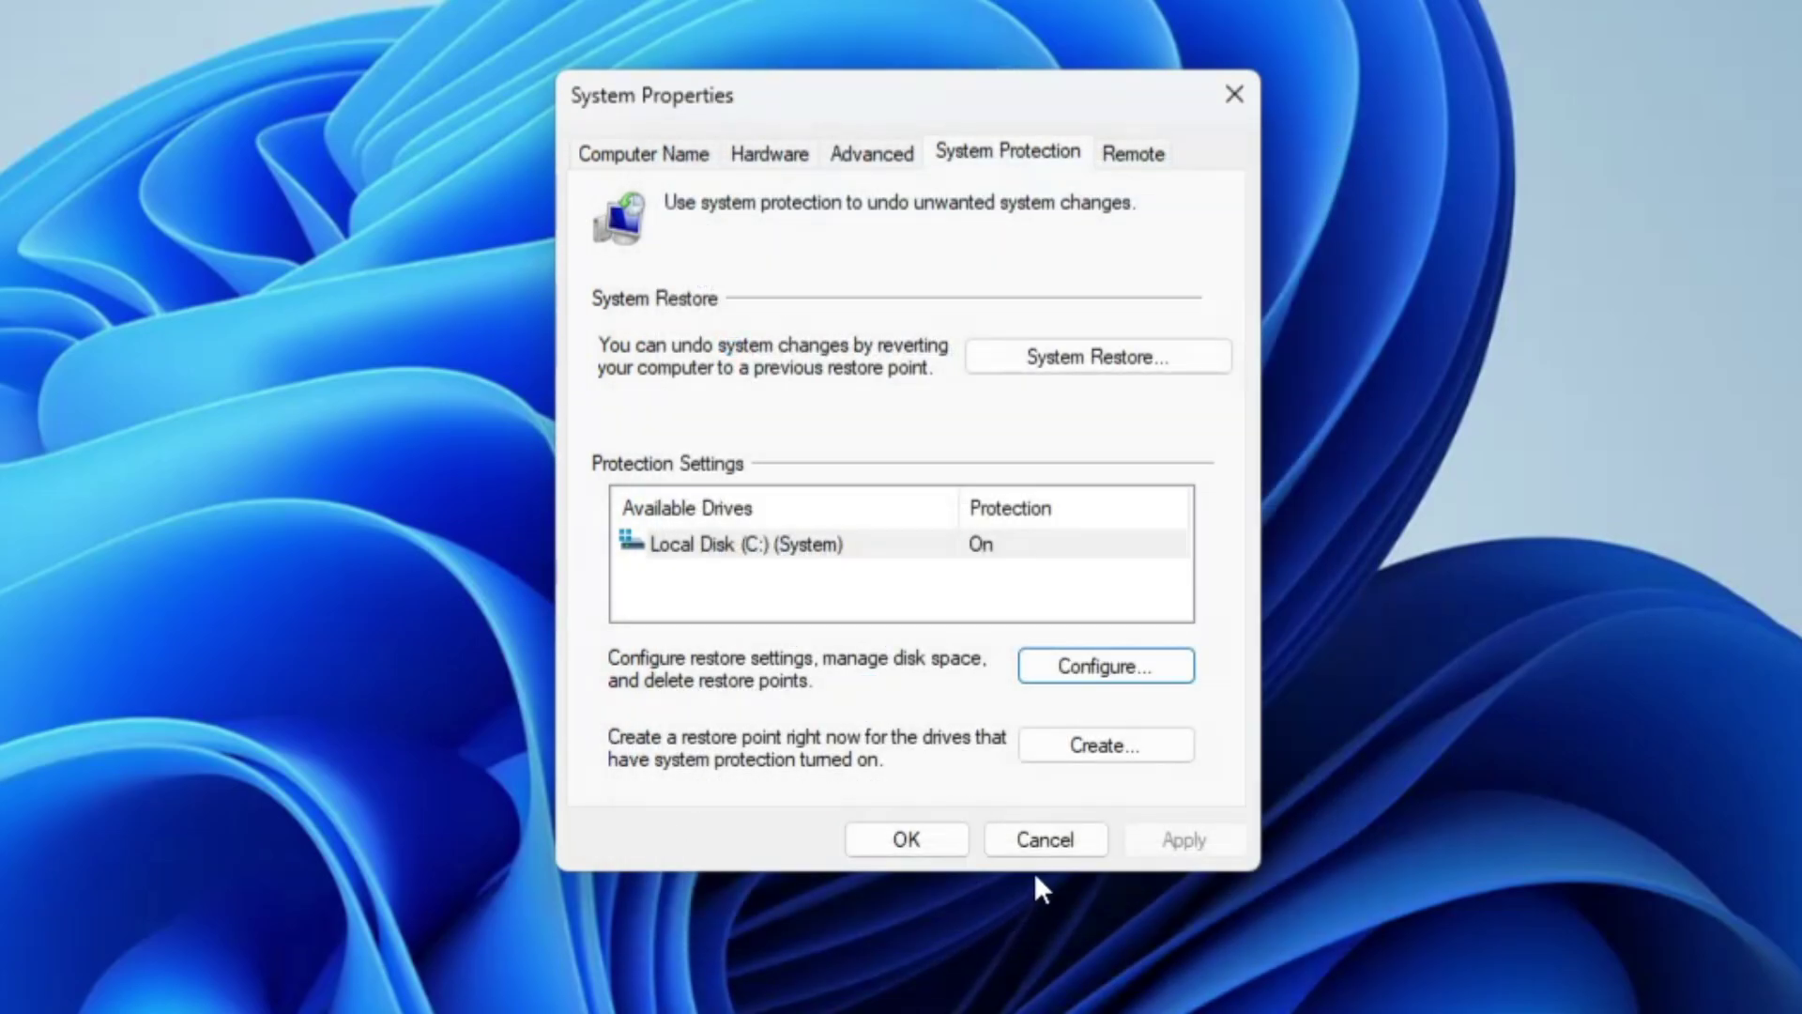
Step: Create a restore point described as "Configure Defender" and close System Properties
{"action": "left_click", "coordinate": [1113, 751]}
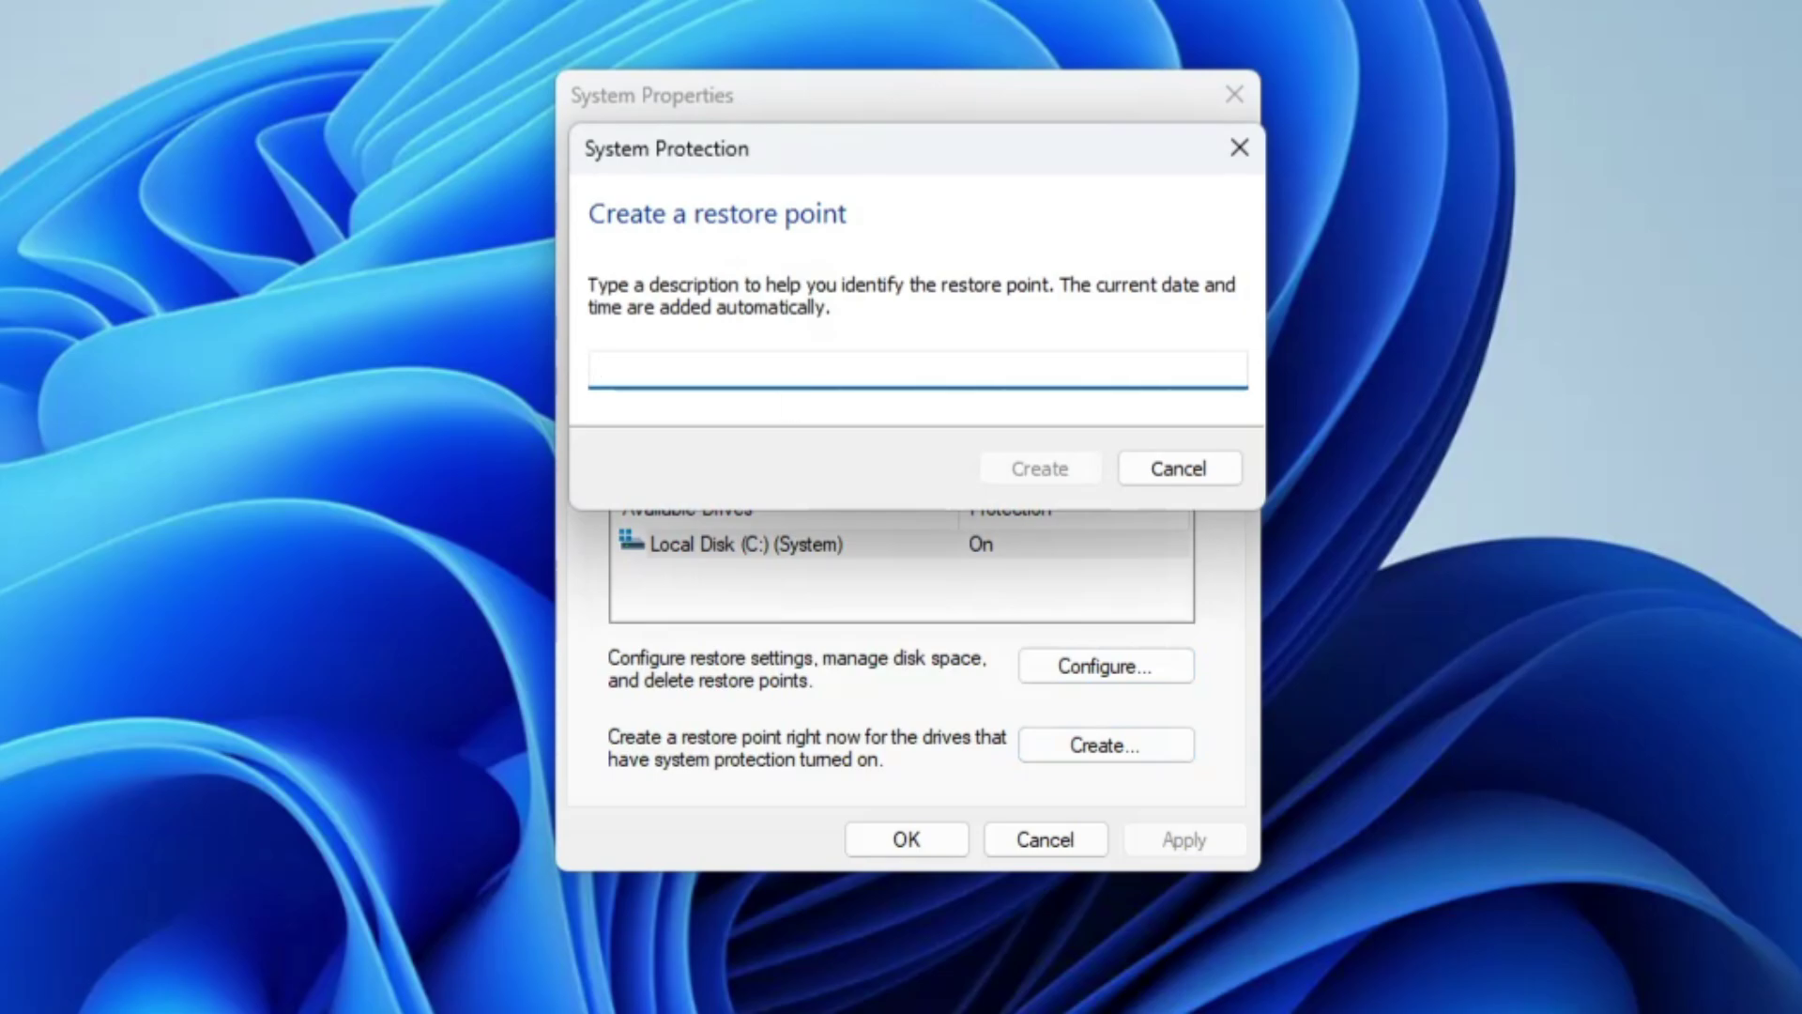
{"action": "type", "text": "Conf"}
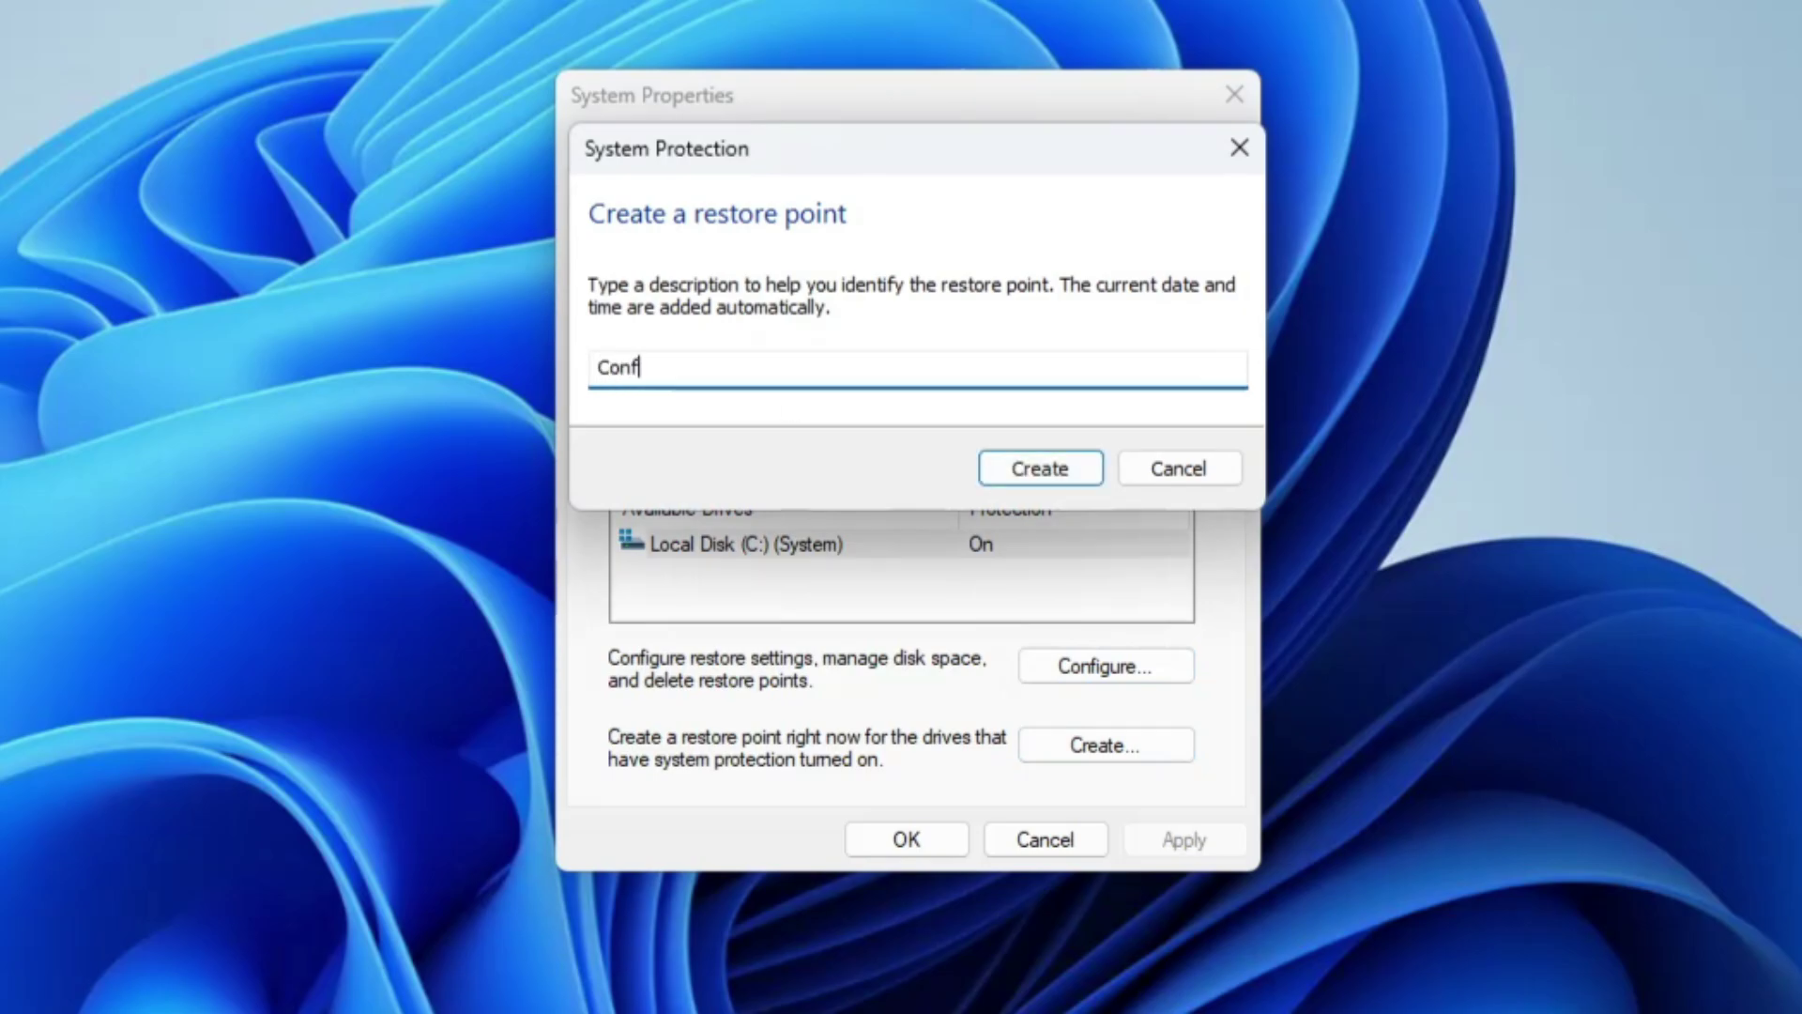
{"action": "type", "text": "igure Defender"}
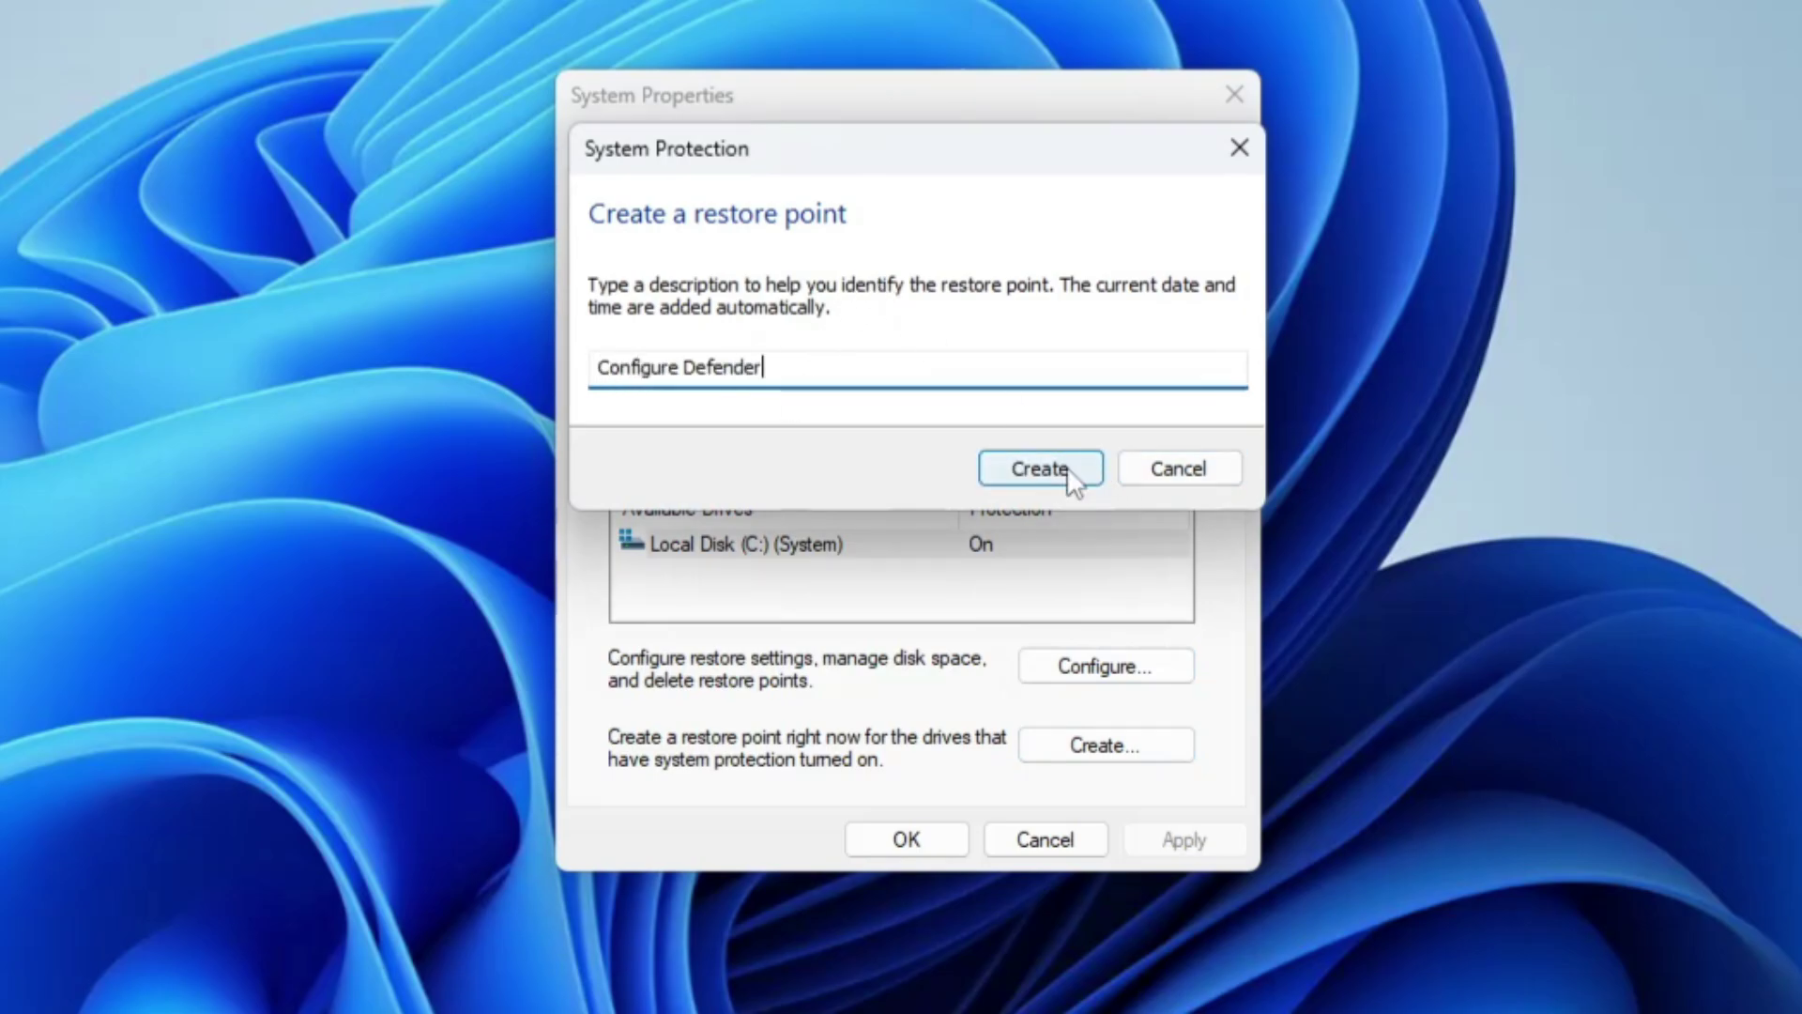
{"action": "left_click", "coordinate": [1068, 471]}
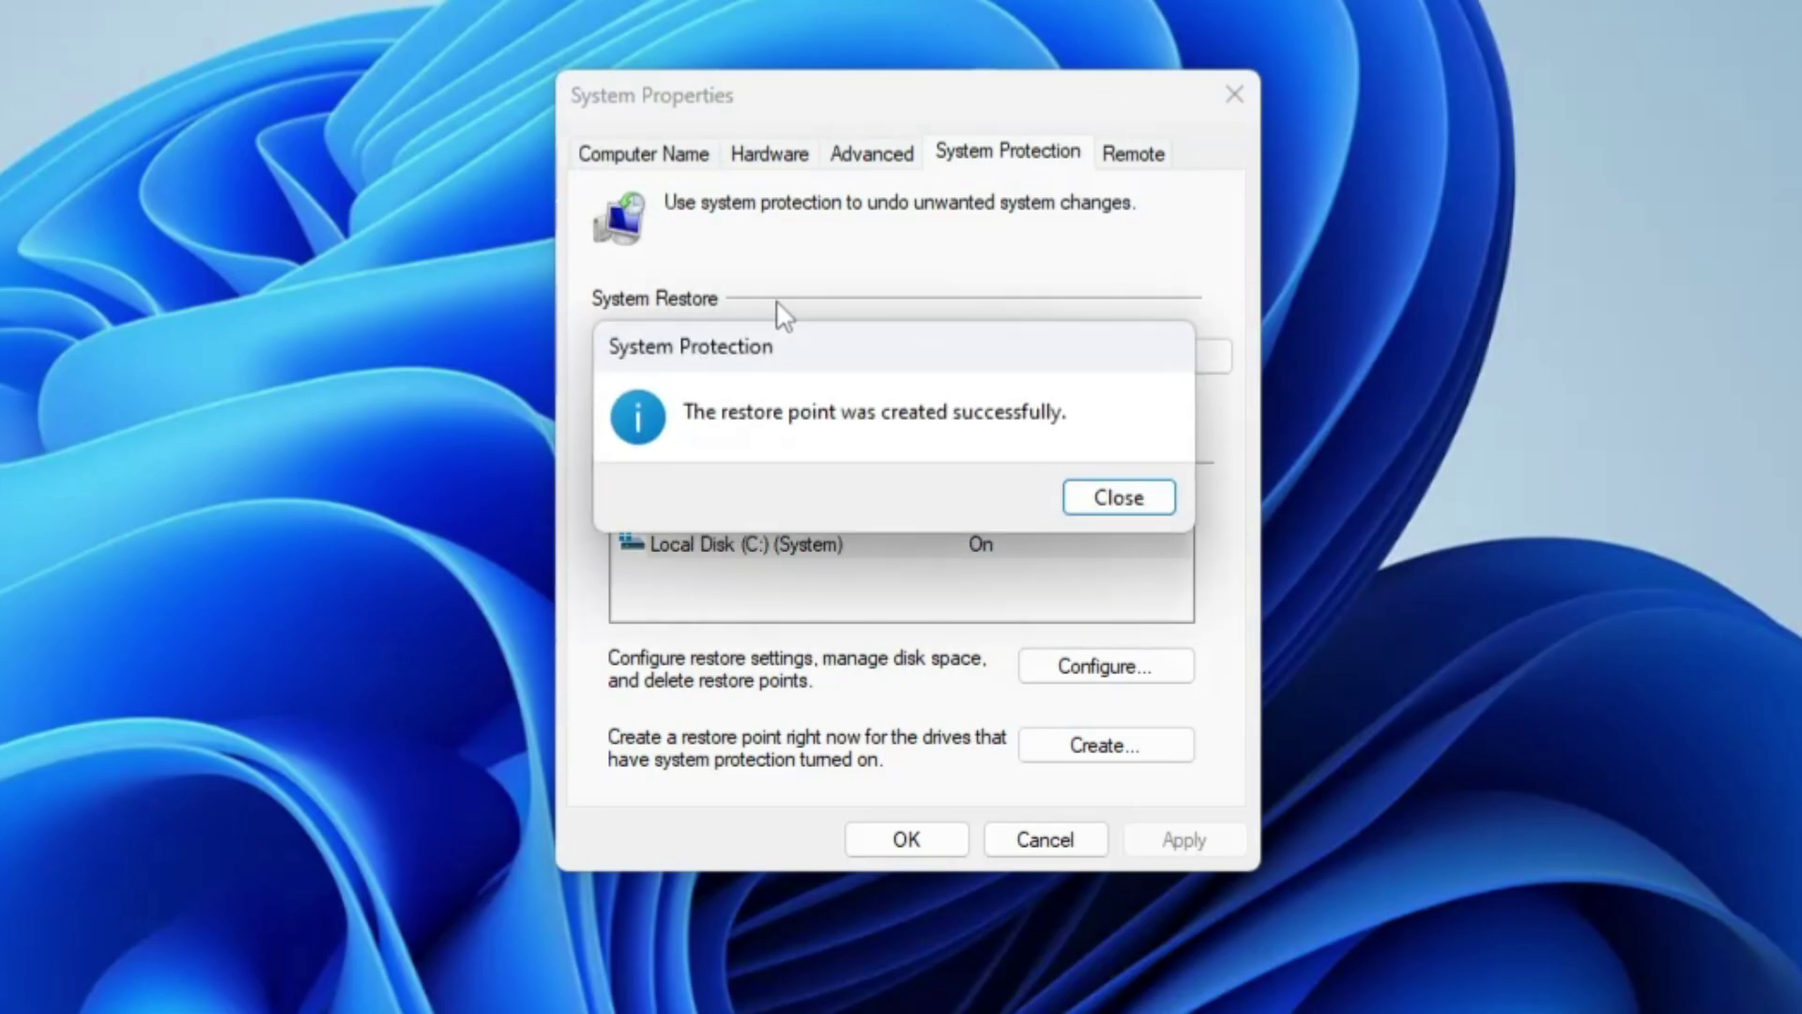
{"action": "key", "text": "Return"}
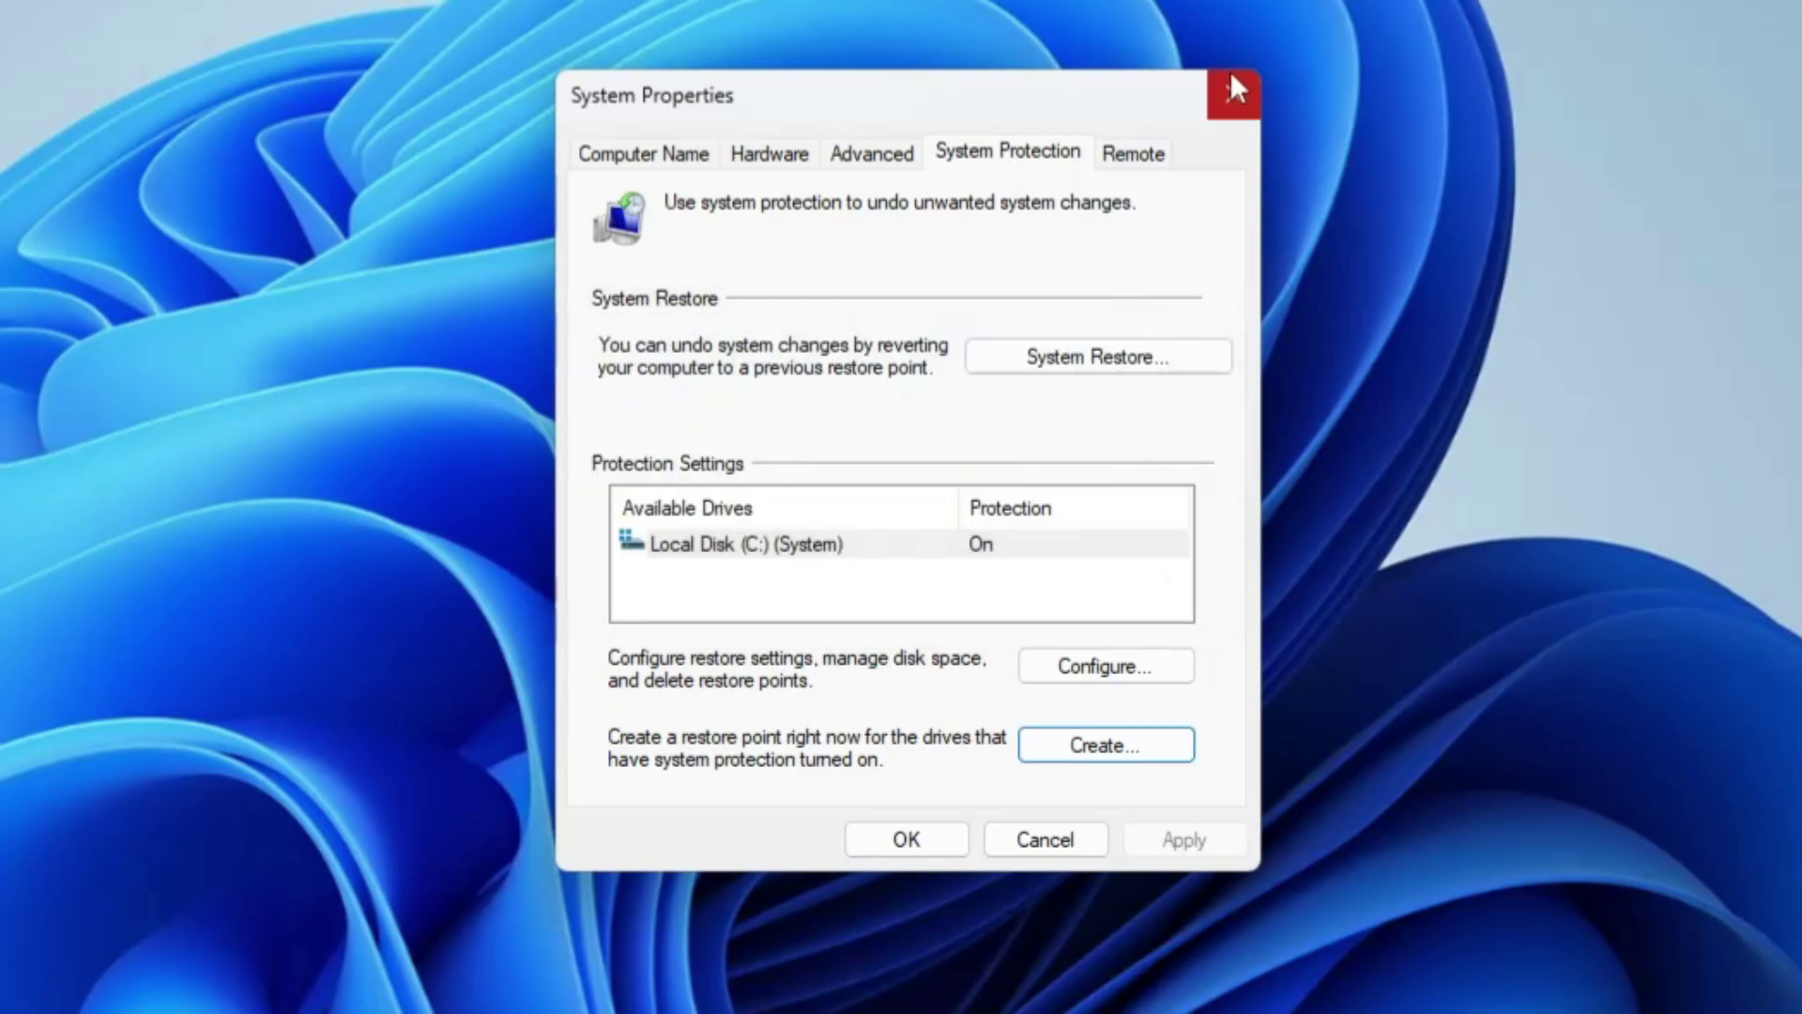
{"action": "left_click", "coordinate": [1237, 93]}
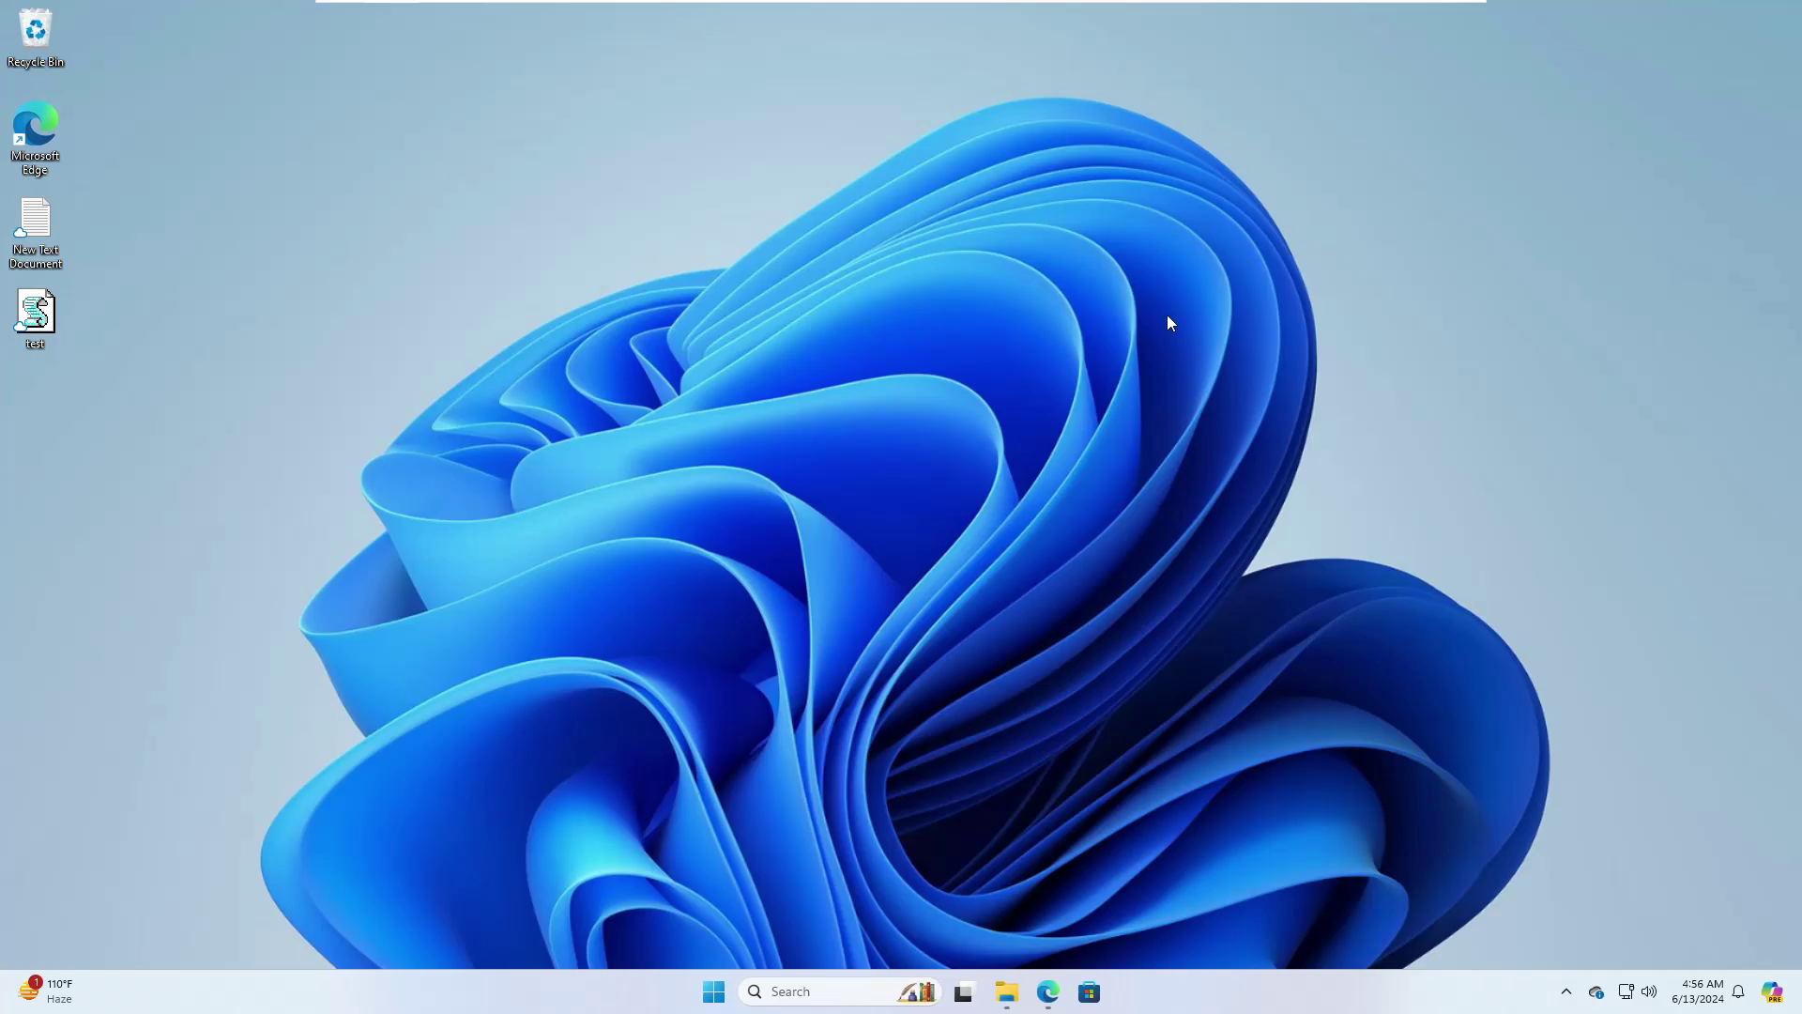
Step: Open Windows Security from the Privacy & security section of the system settings
{"action": "right_click", "coordinate": [715, 997]}
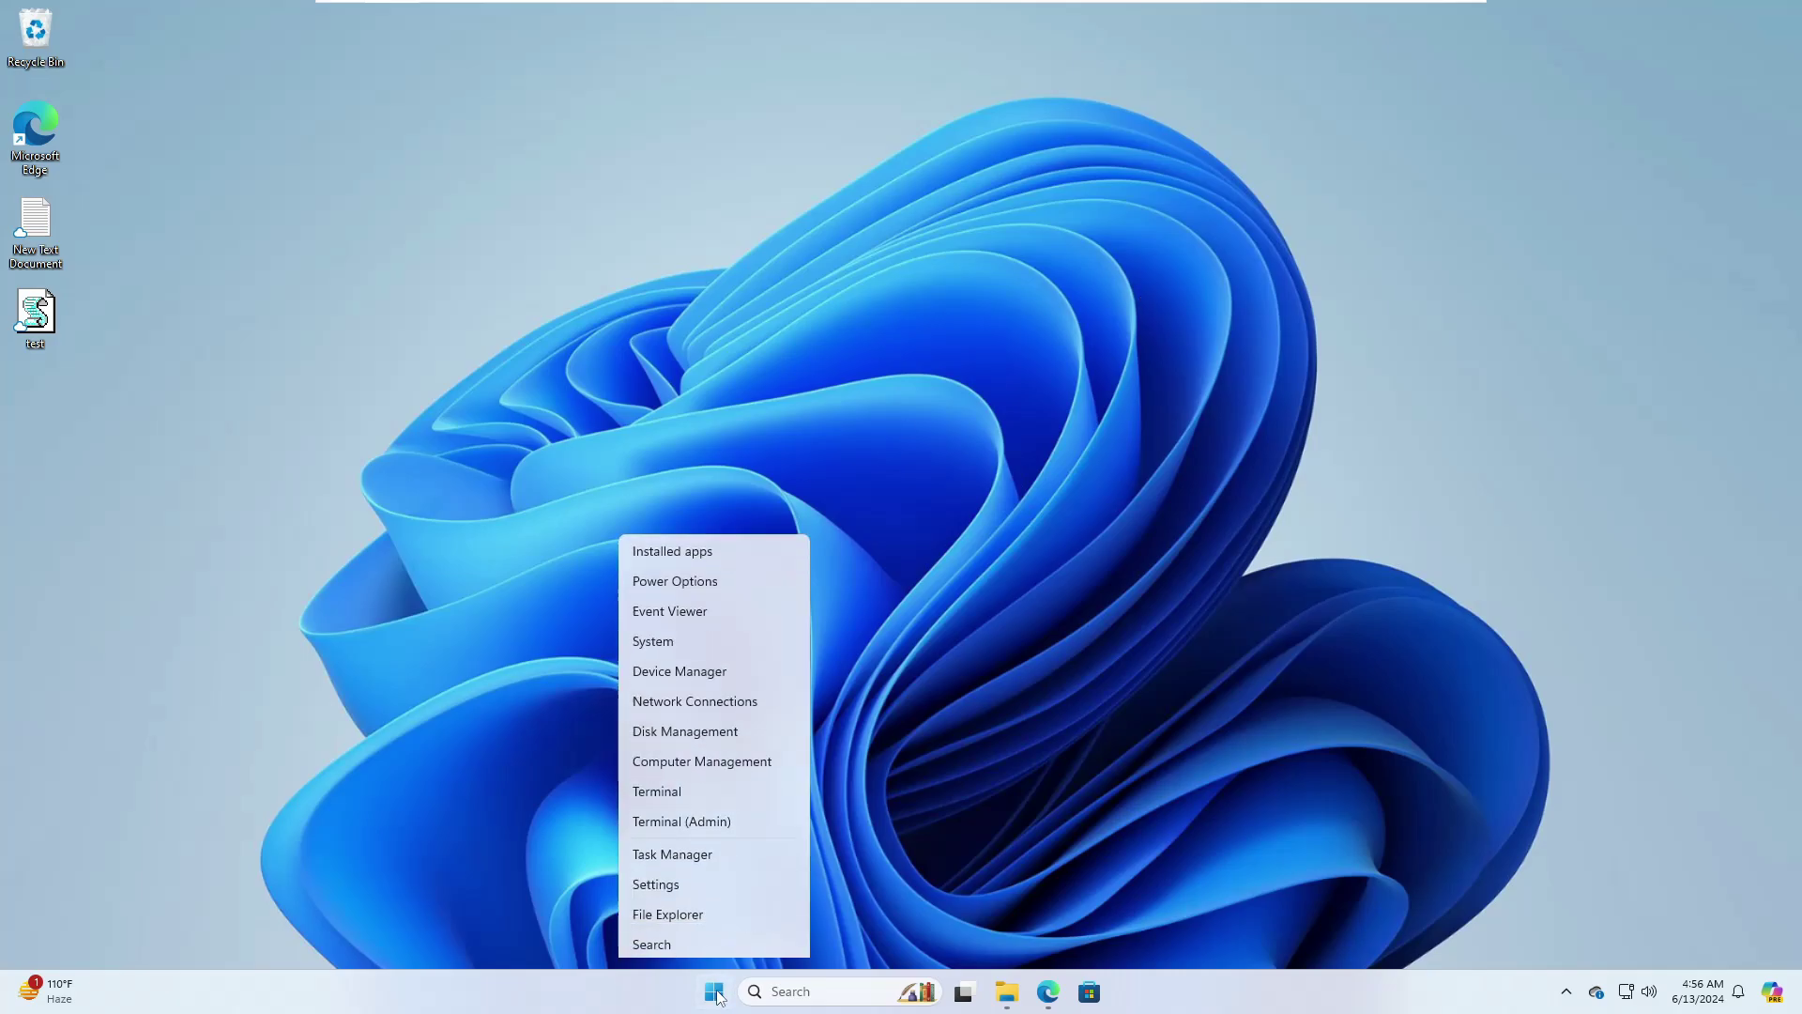
{"action": "left_click", "coordinate": [698, 791]}
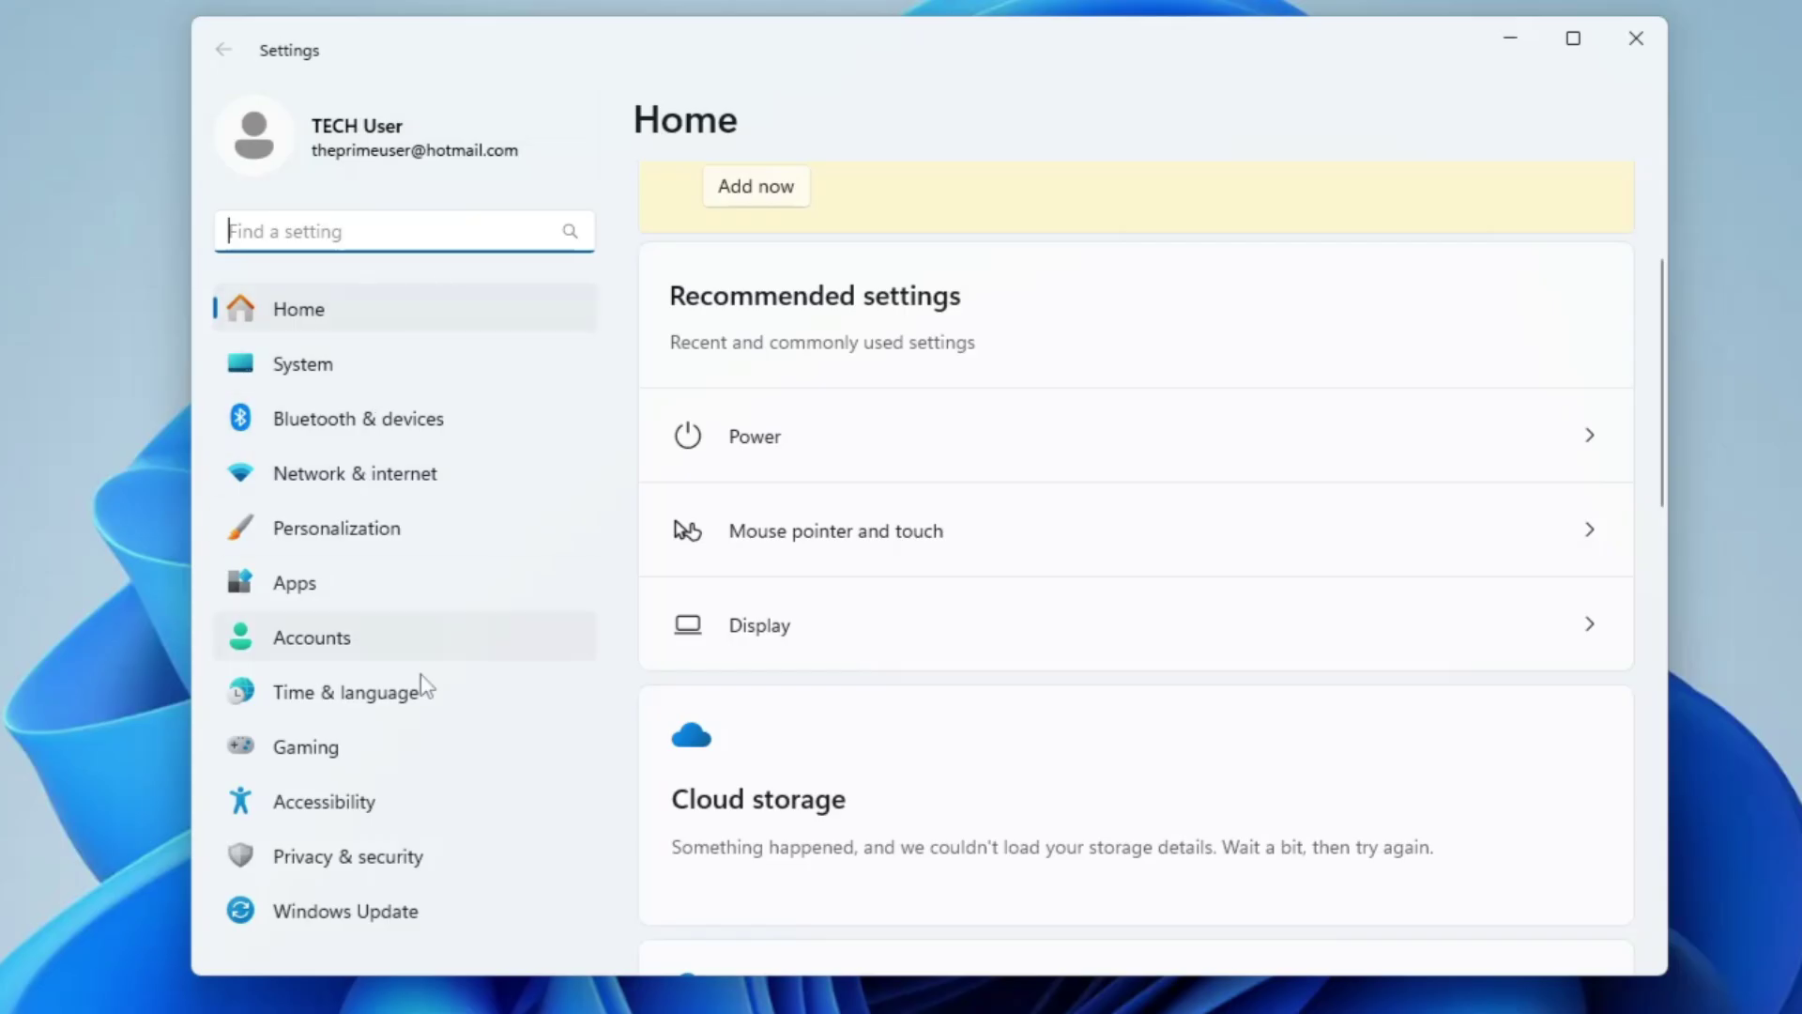
{"action": "left_click", "coordinate": [379, 868]}
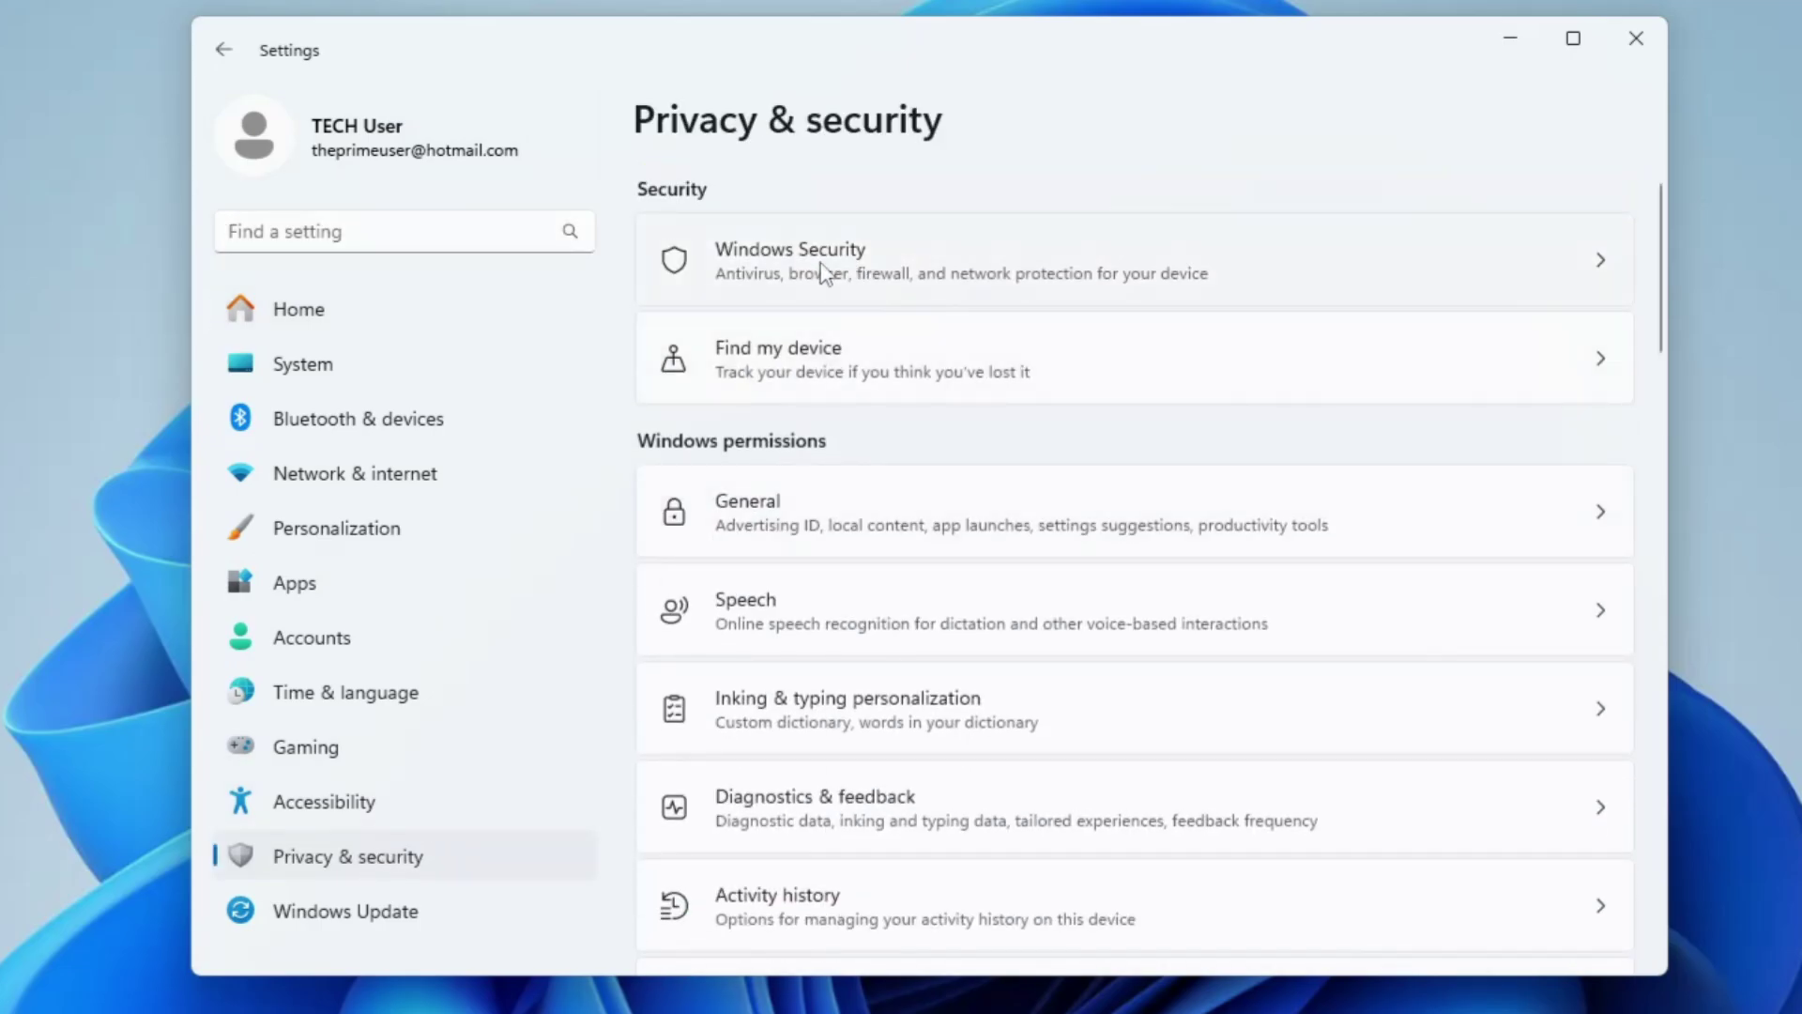
{"action": "left_click", "coordinate": [823, 272]}
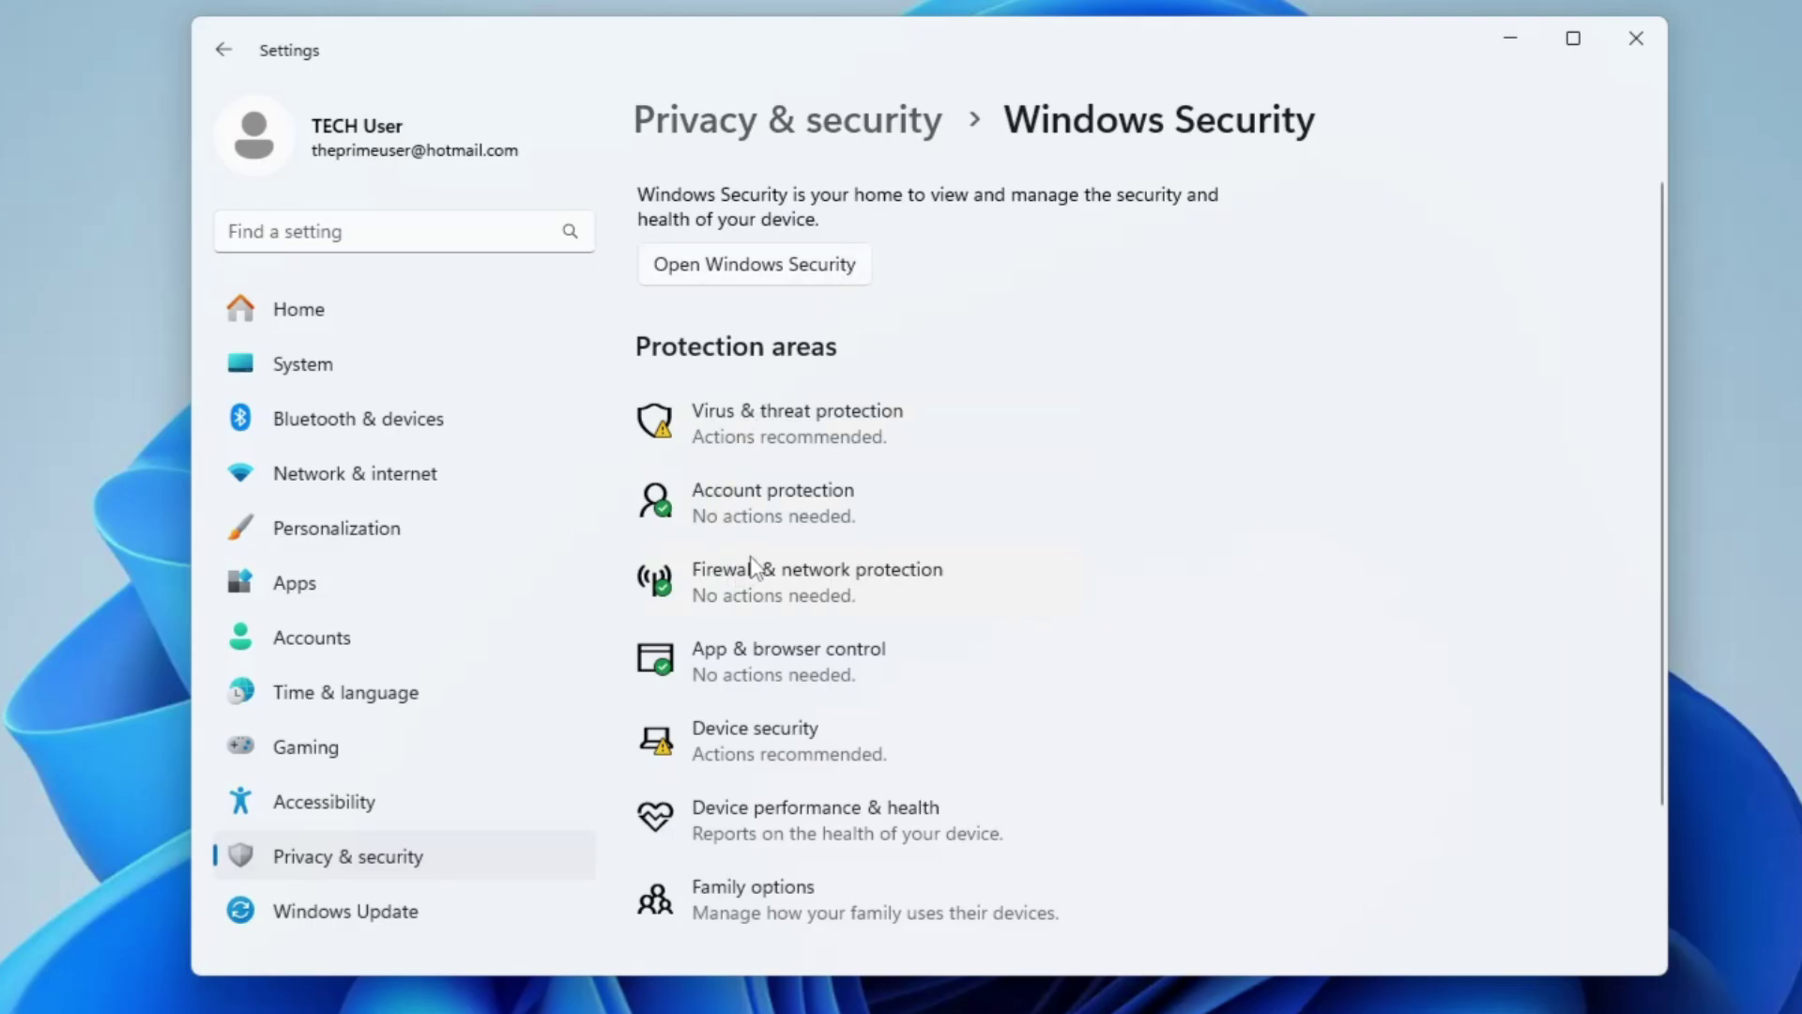
{"action": "left_click", "coordinate": [768, 272]}
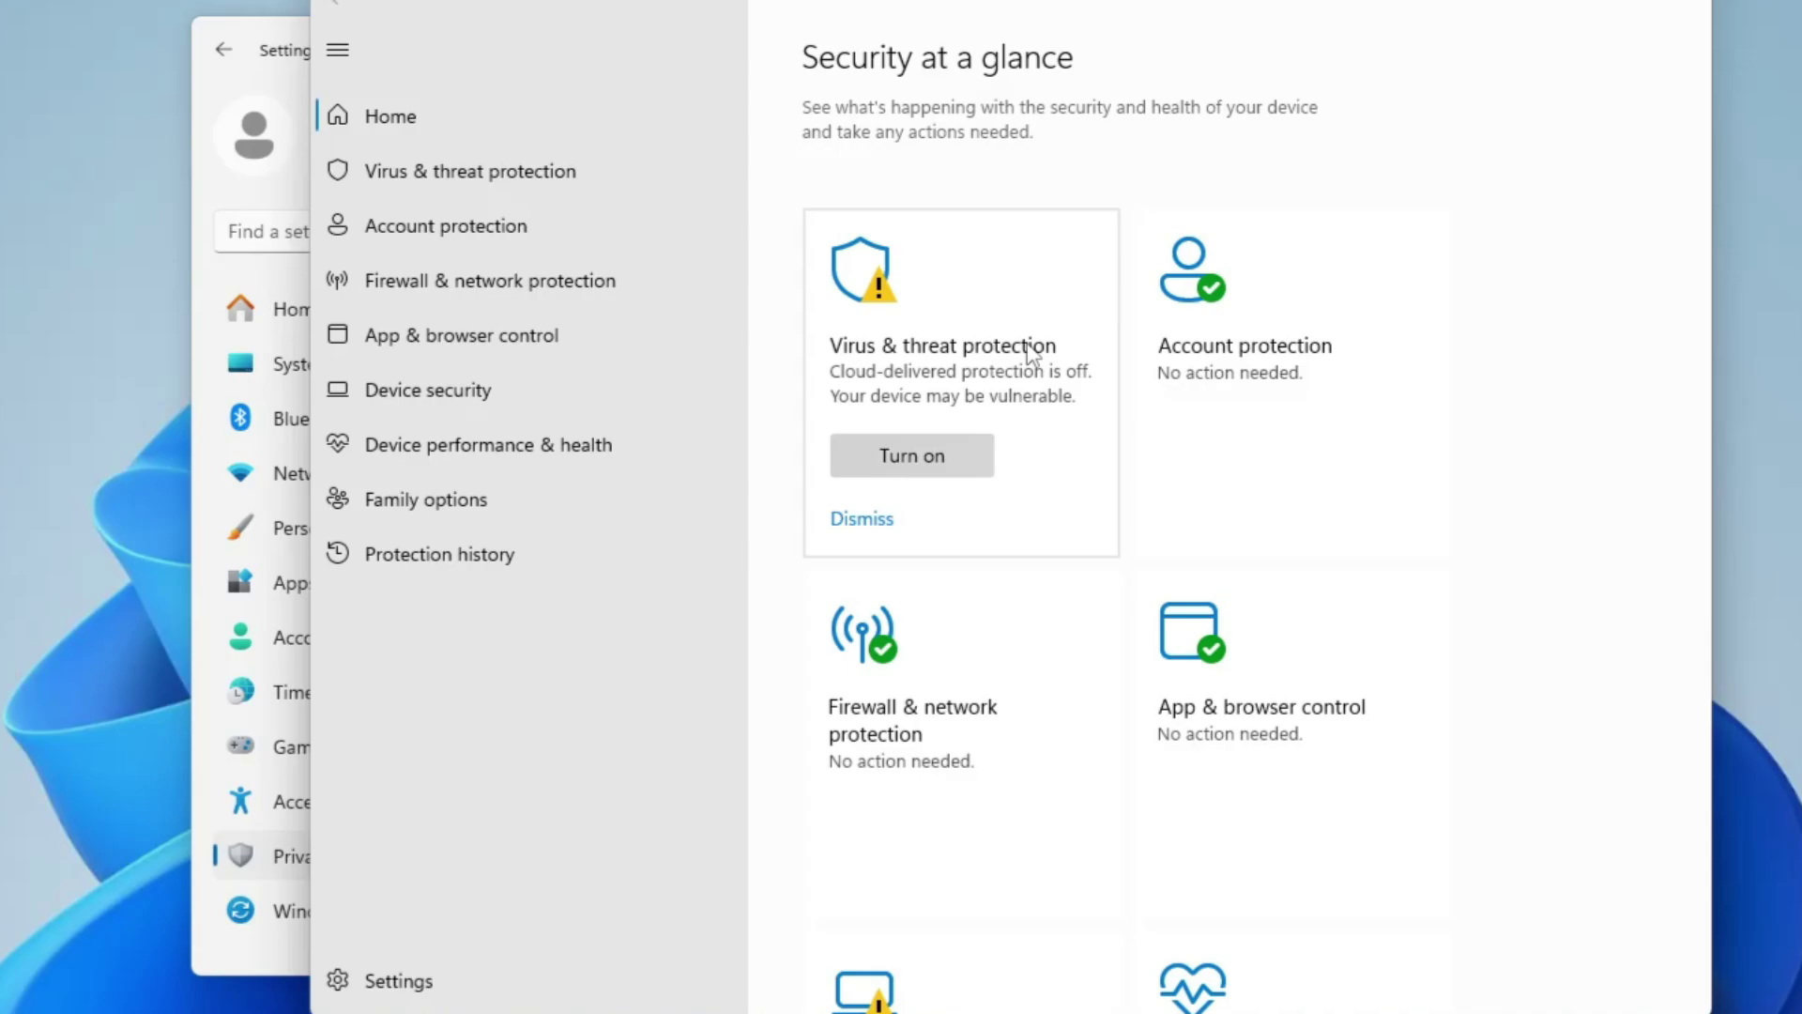
Step: Turn on cloud-delivered protection in the Virus & threat protection settings and allow the change
{"action": "left_click", "coordinate": [957, 342]}
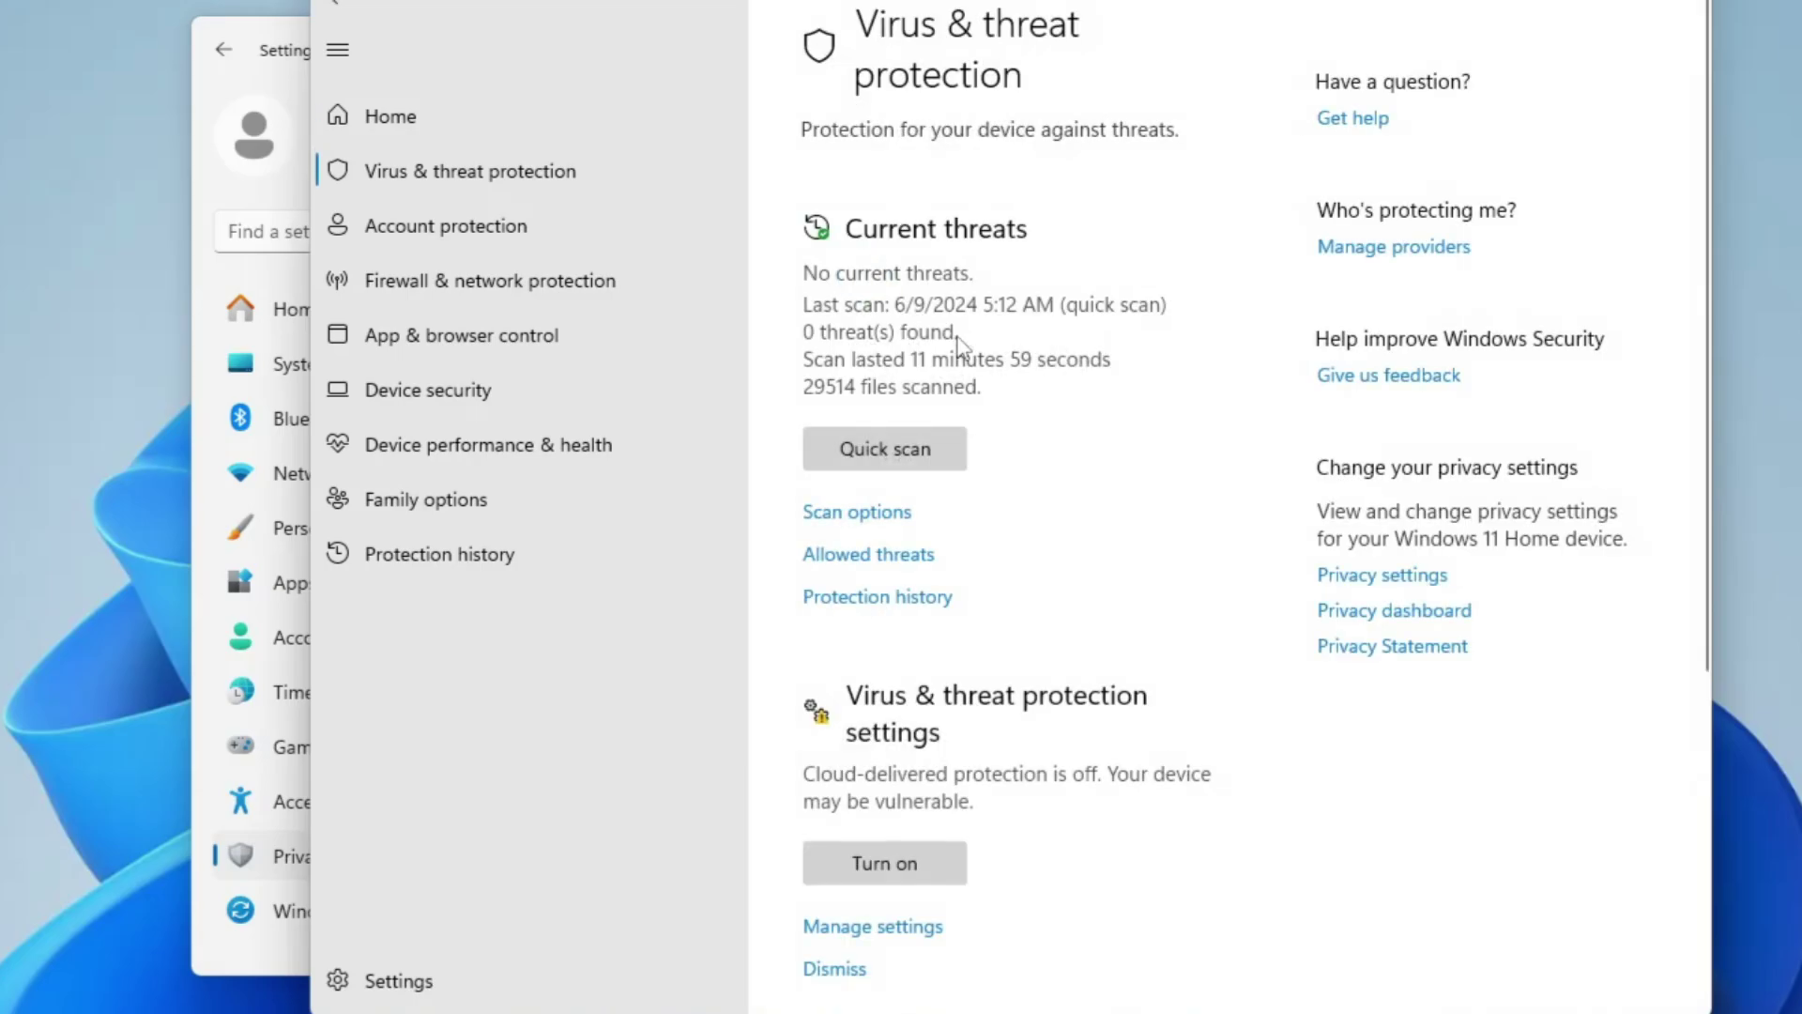
{"action": "scroll", "coordinate": [958, 342], "scroll_direction": "down", "scroll_amount": 3}
{"action": "left_click", "coordinate": [901, 627]}
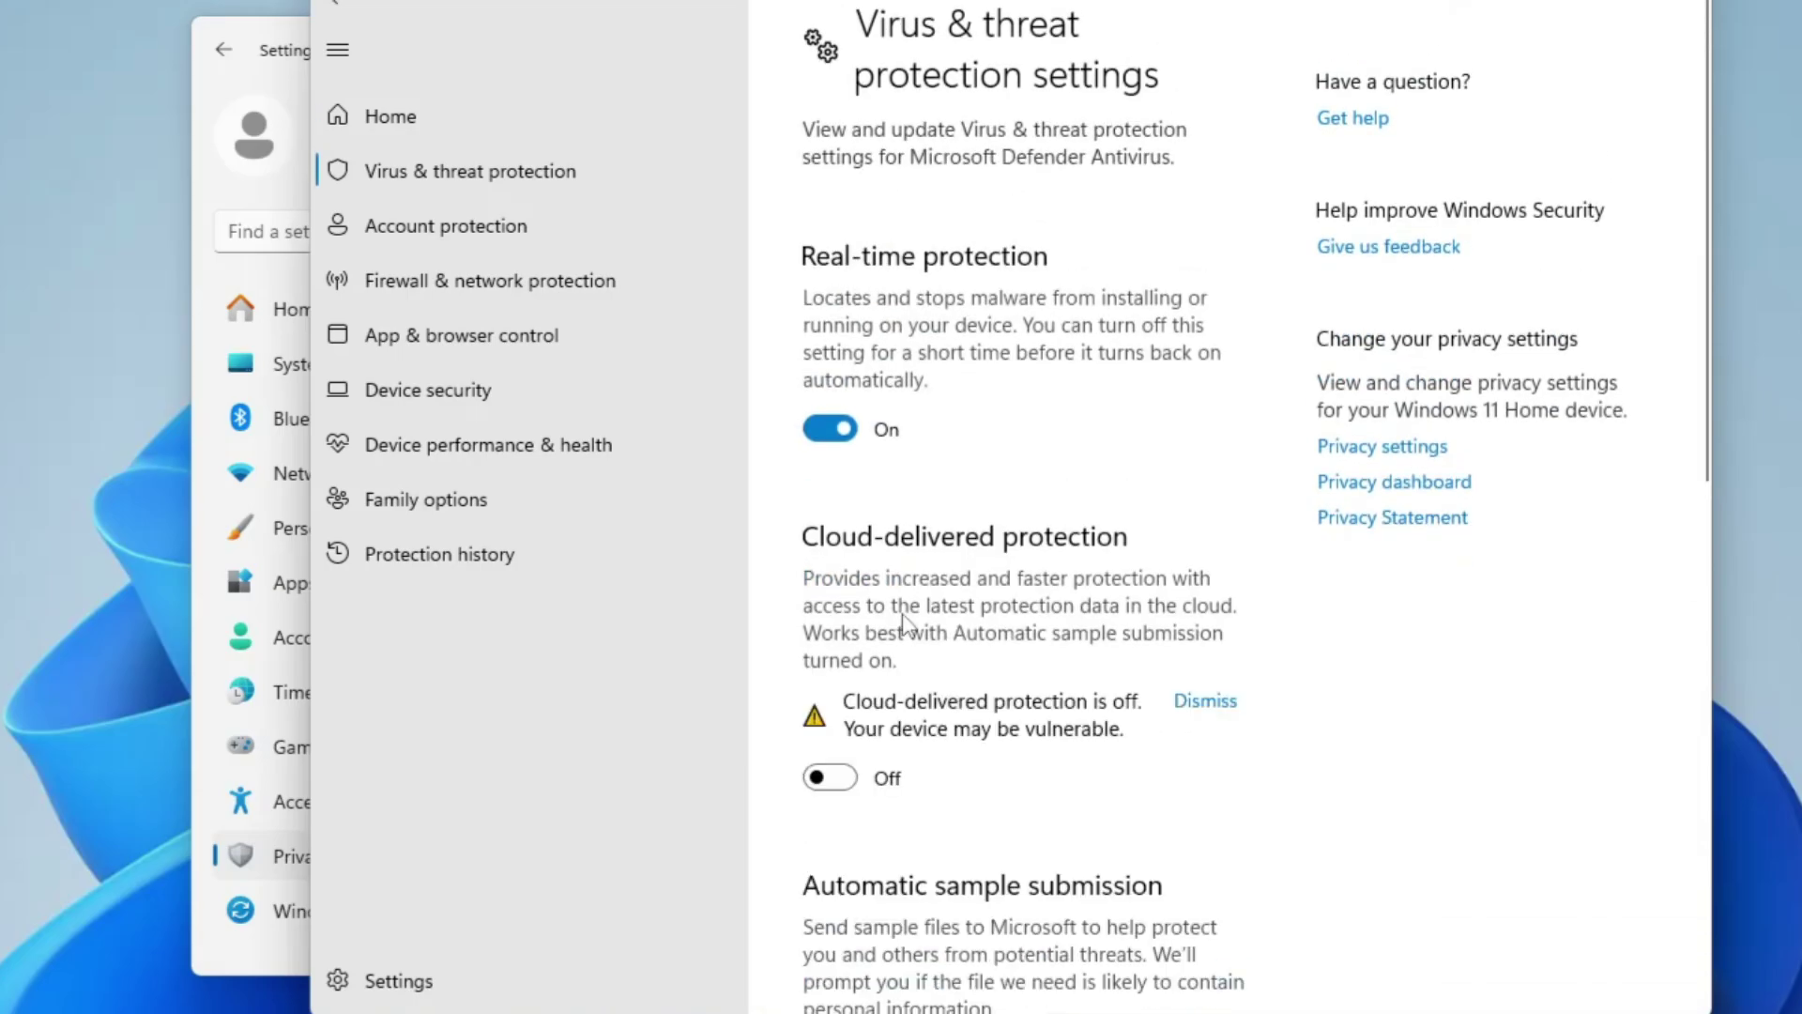
{"action": "scroll", "coordinate": [905, 572], "scroll_direction": "down", "scroll_amount": 2}
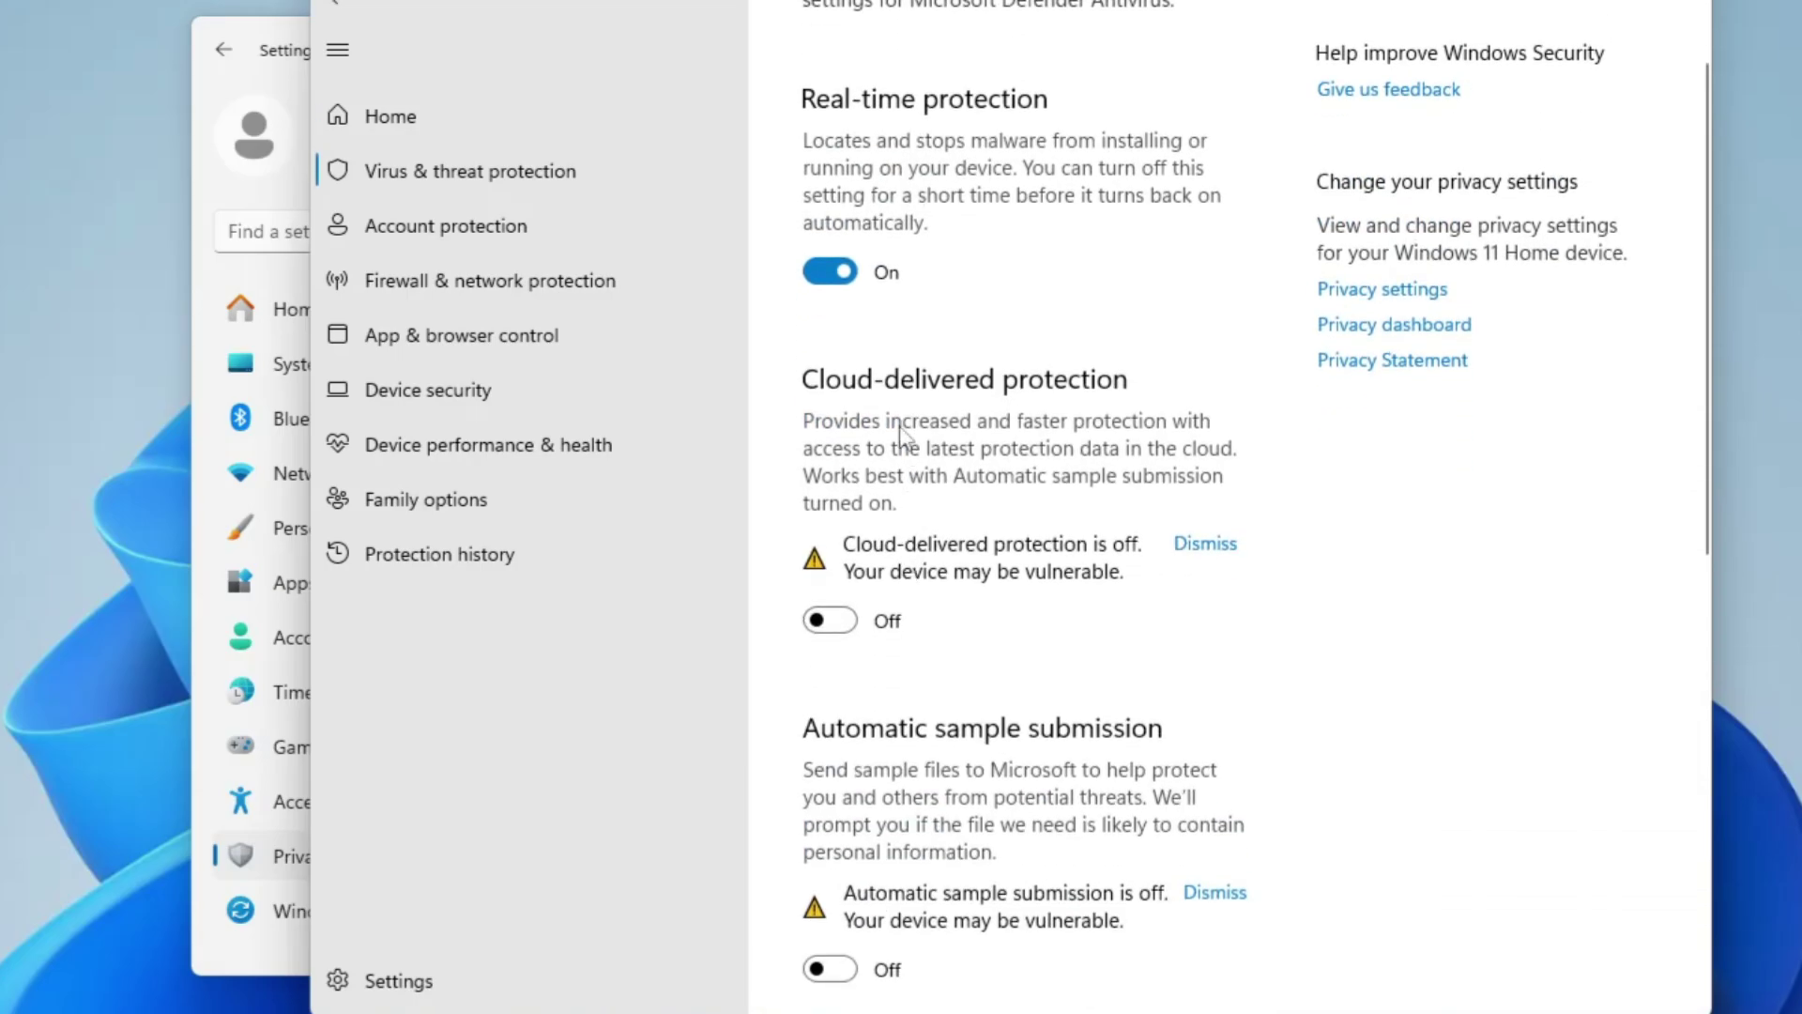
{"action": "left_click", "coordinate": [850, 622]}
{"action": "scroll", "coordinate": [920, 606], "scroll_direction": "down", "scroll_amount": 5}
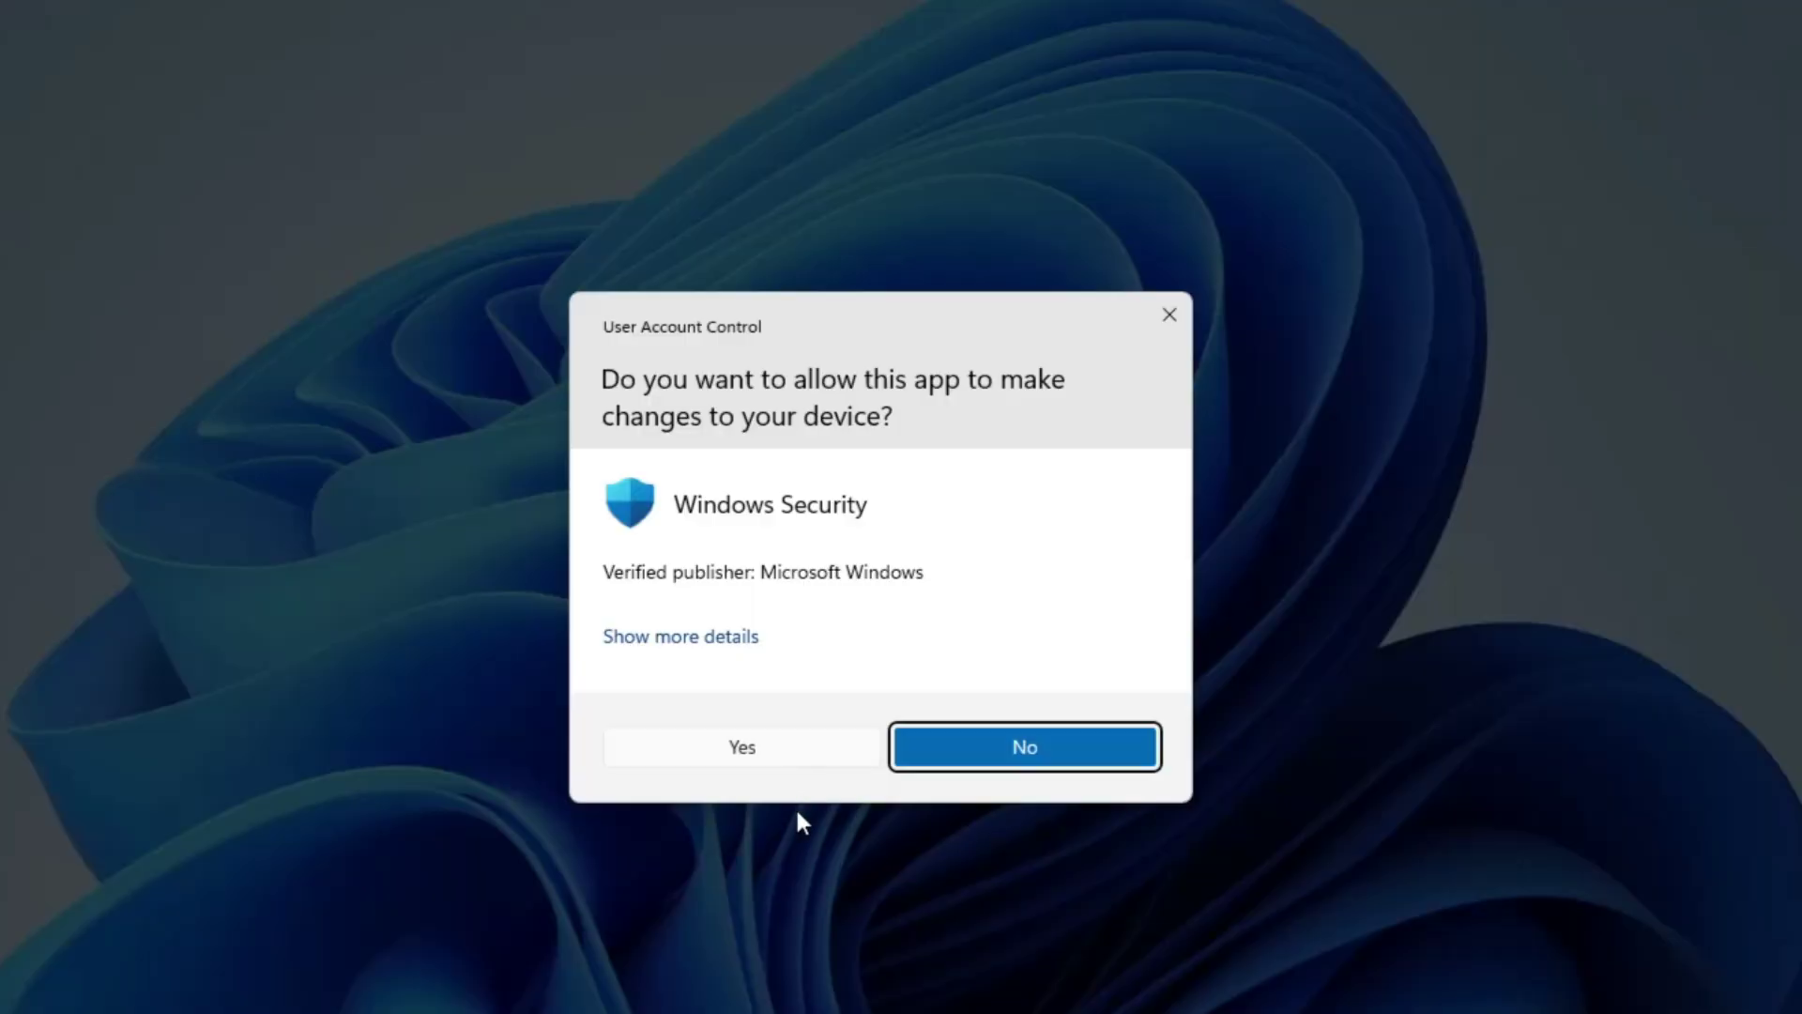
{"action": "left_click", "coordinate": [777, 750]}
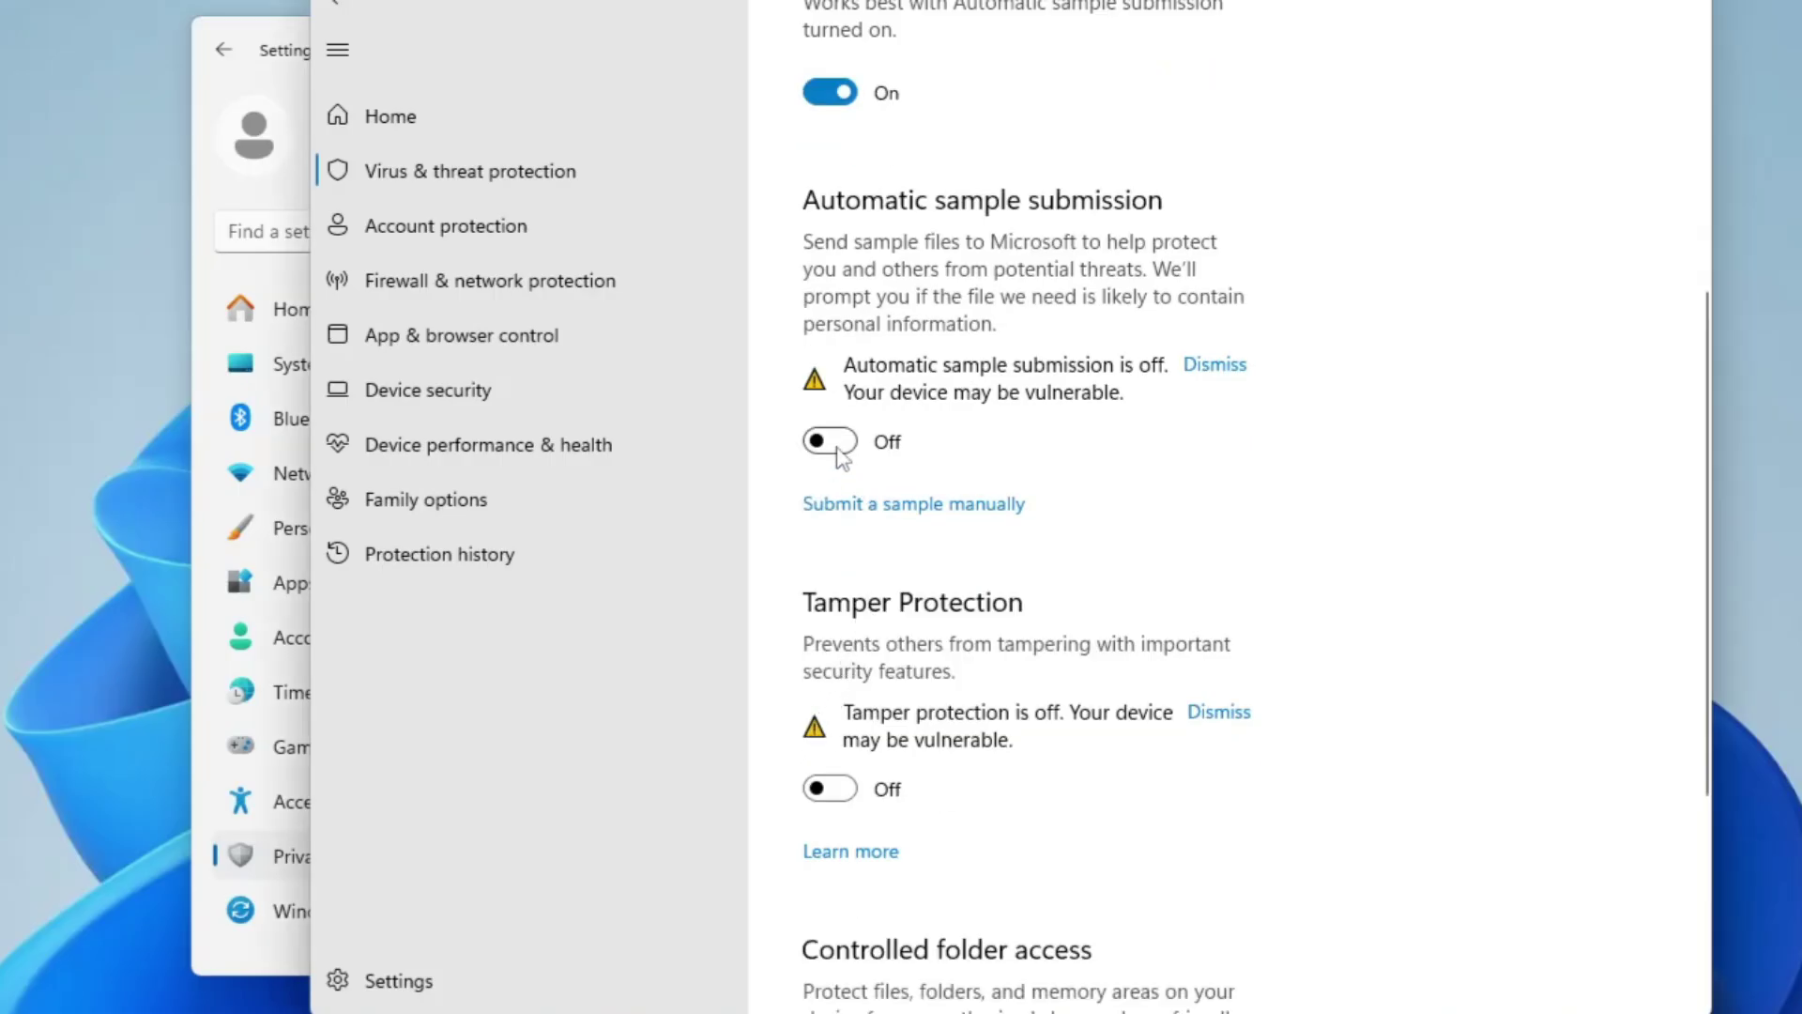
Step: Turn on automatic sample submission and Tamper Protection
{"action": "left_click", "coordinate": [834, 442]}
{"action": "left_click", "coordinate": [828, 732]}
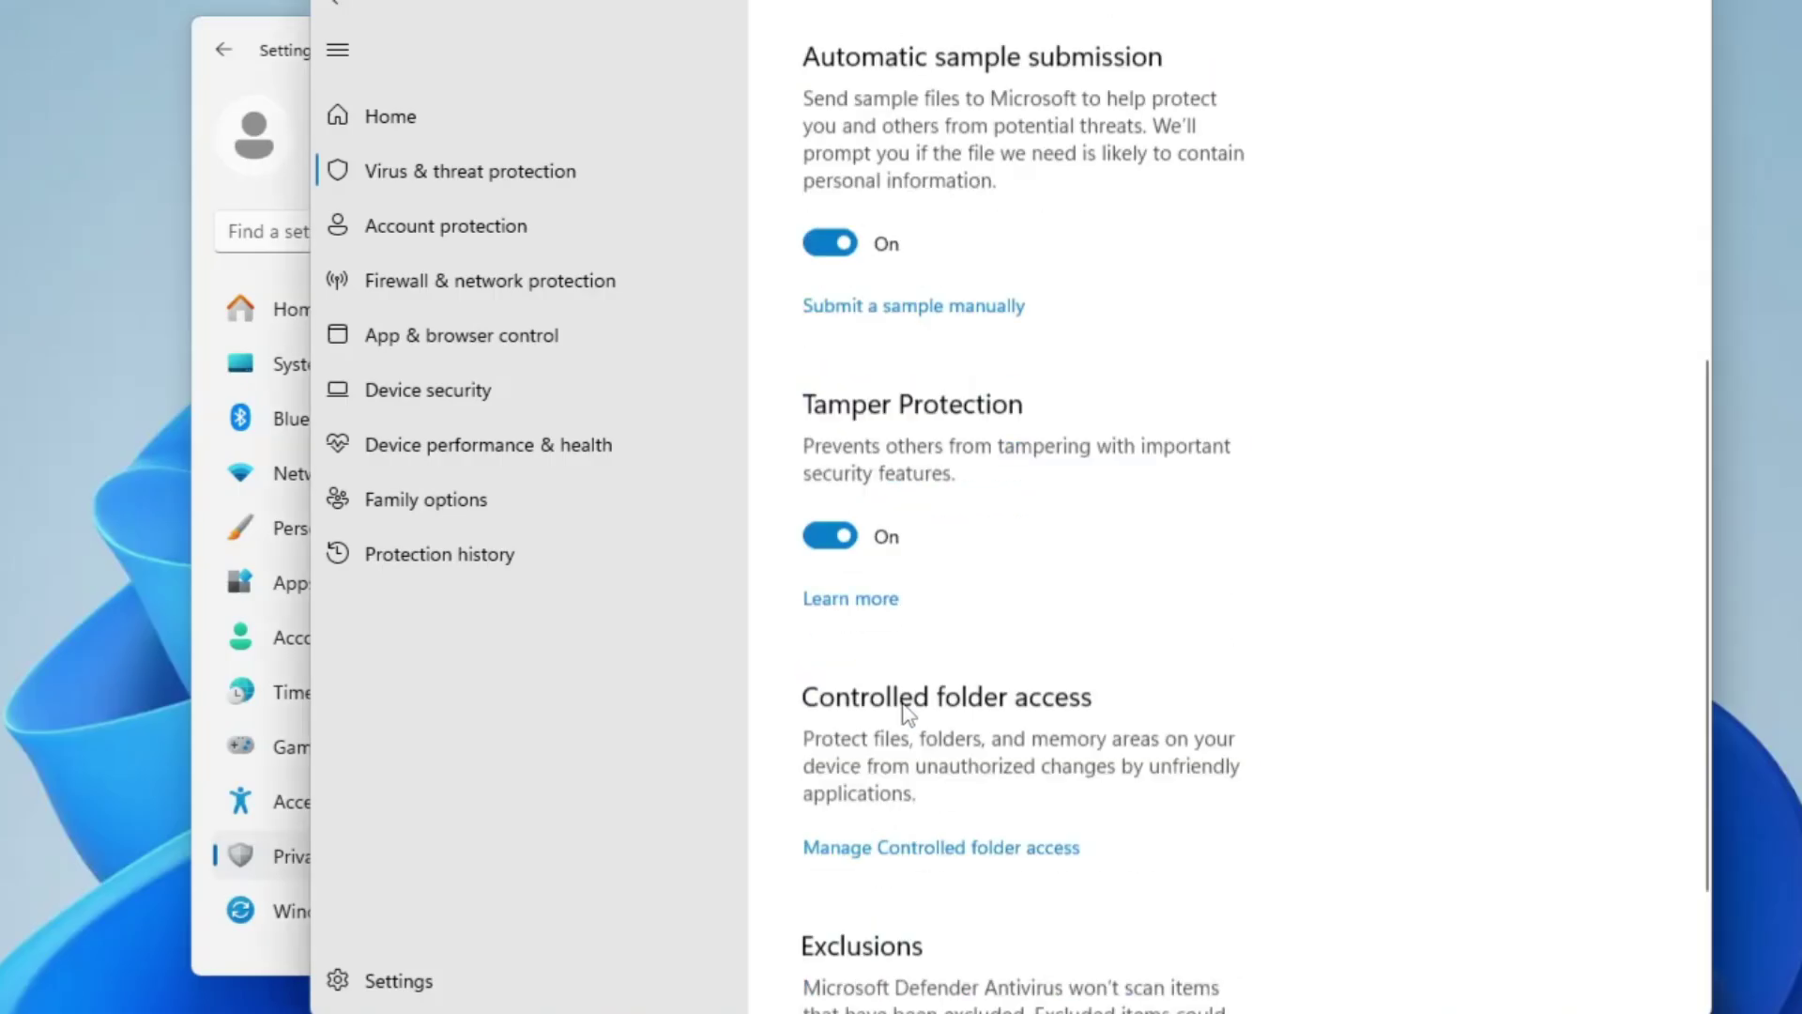
Step: Turn on Controlled folder access under ransomware protection, allow the change, and return to the security overview
{"action": "left_click", "coordinate": [907, 690]}
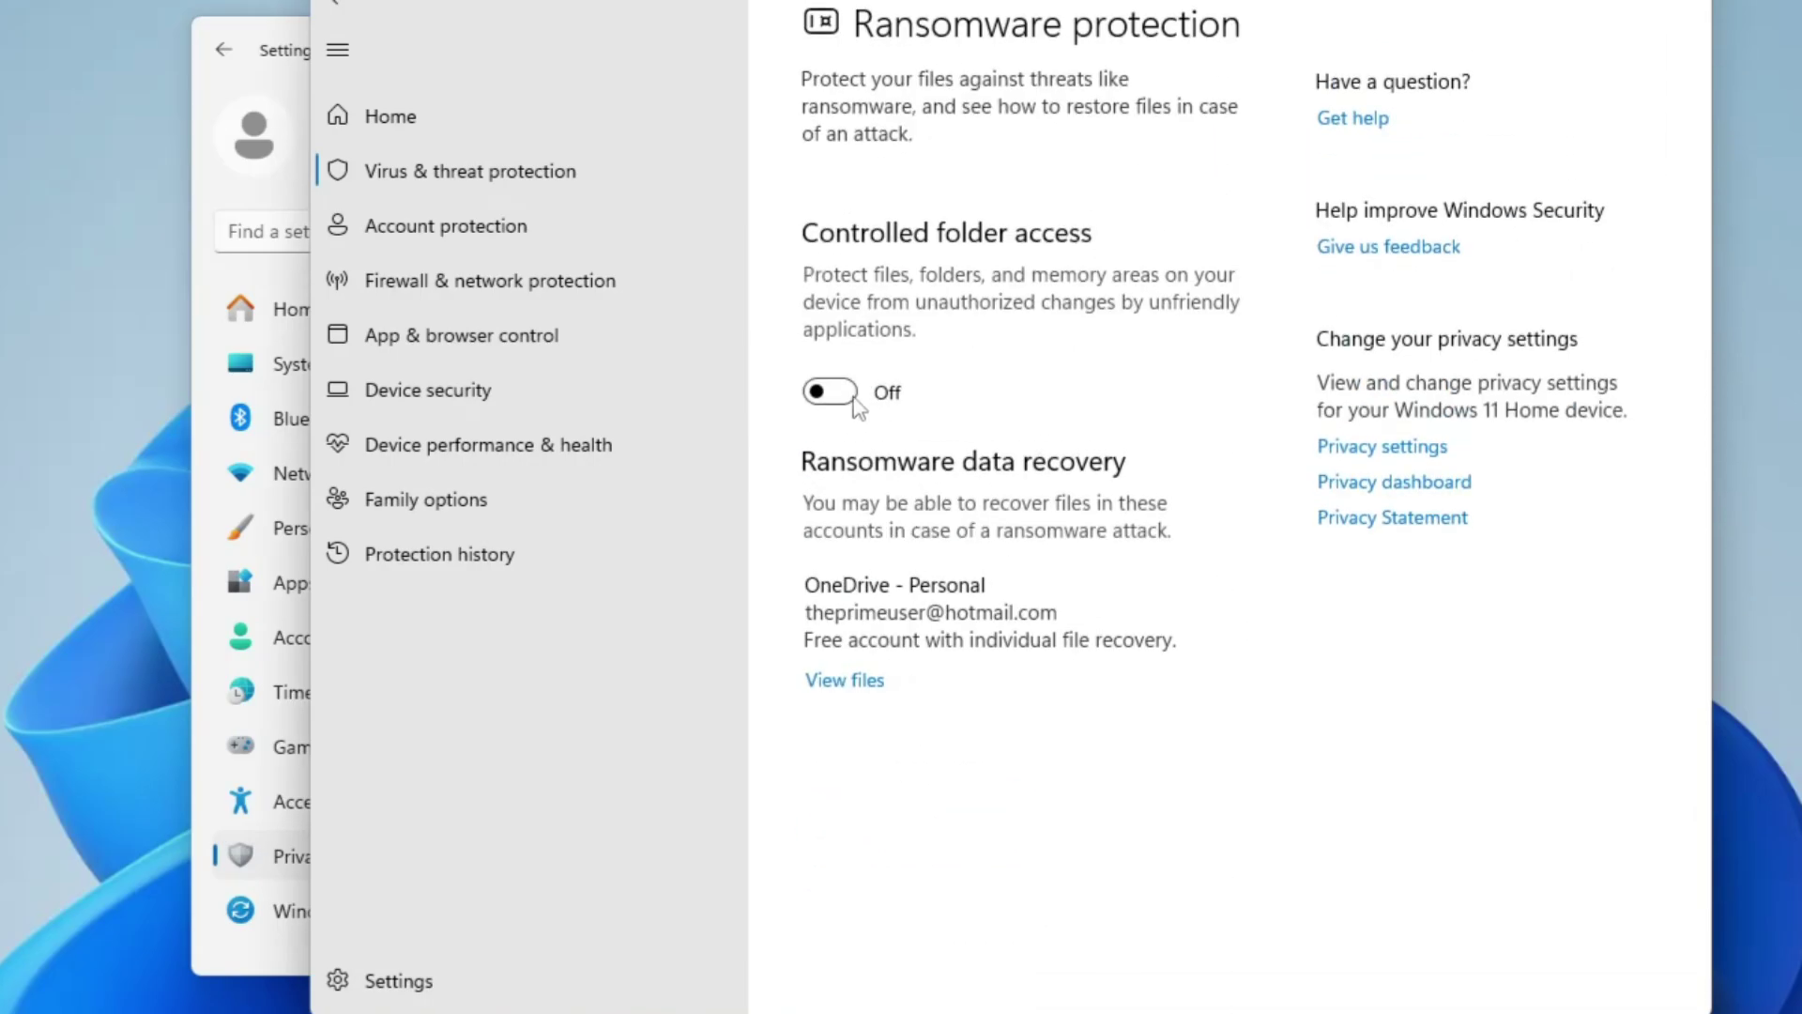
{"action": "left_click", "coordinate": [850, 398]}
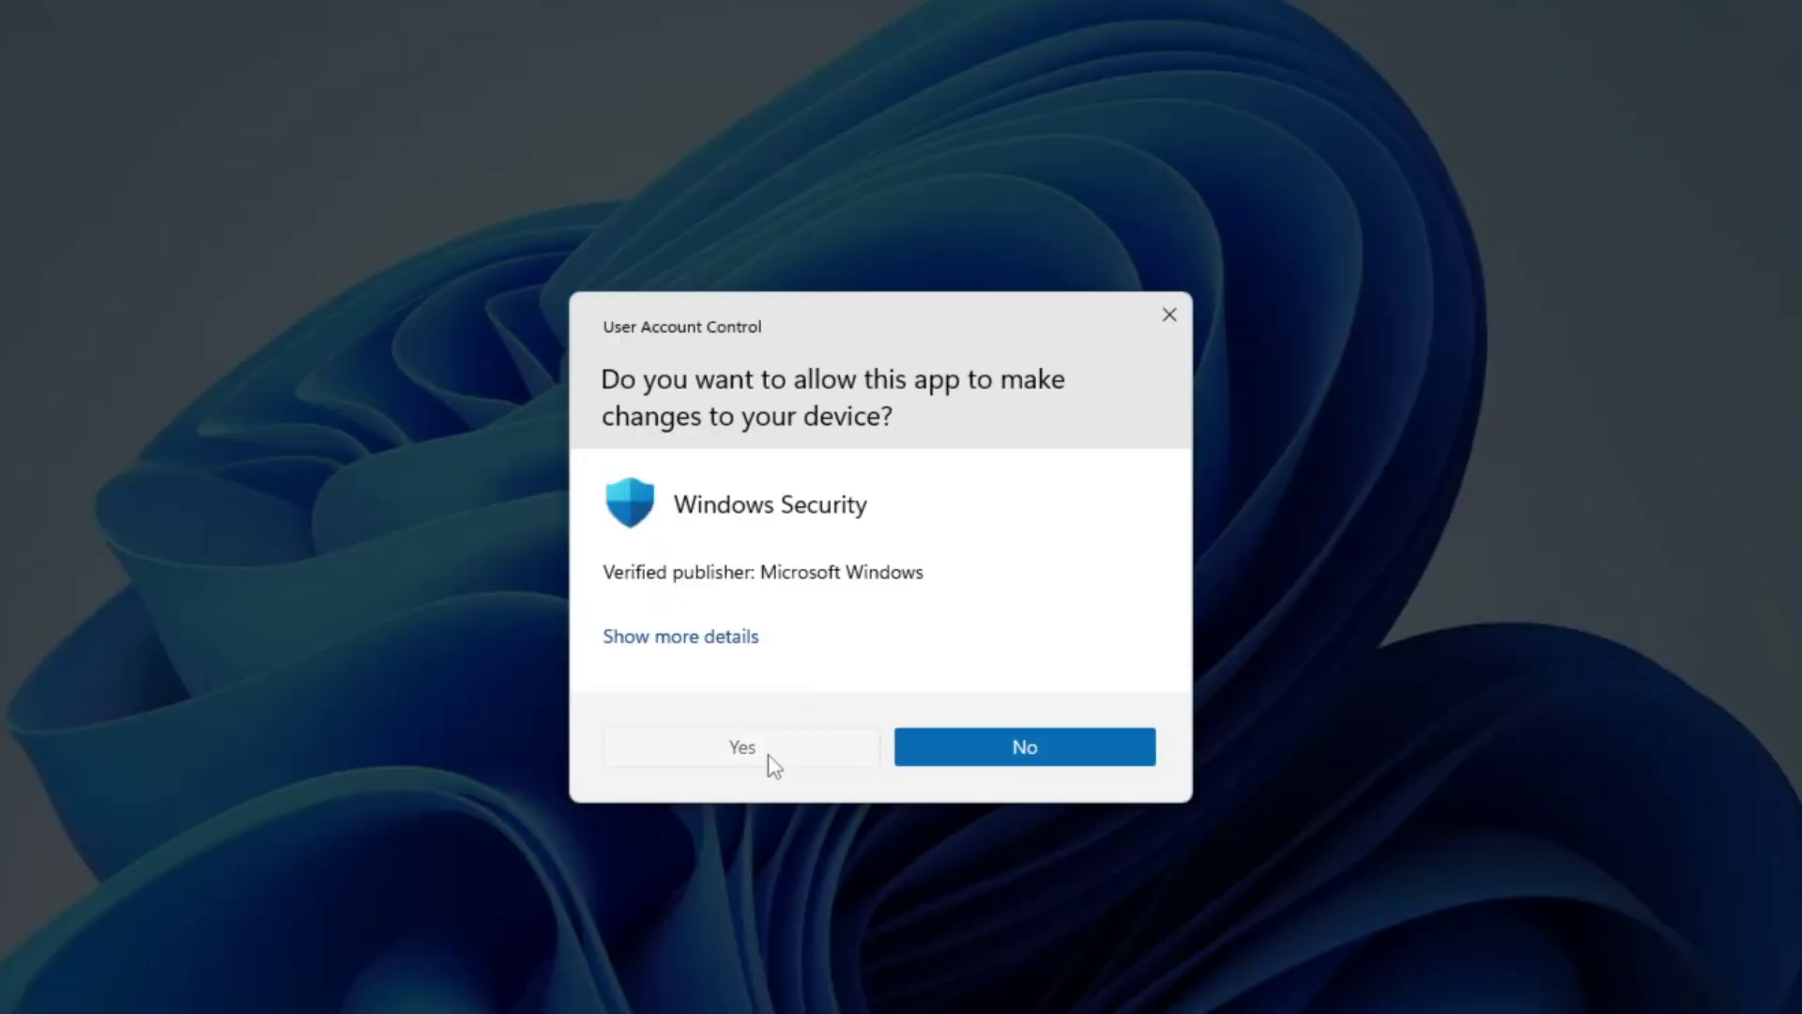
{"action": "left_click", "coordinate": [768, 752]}
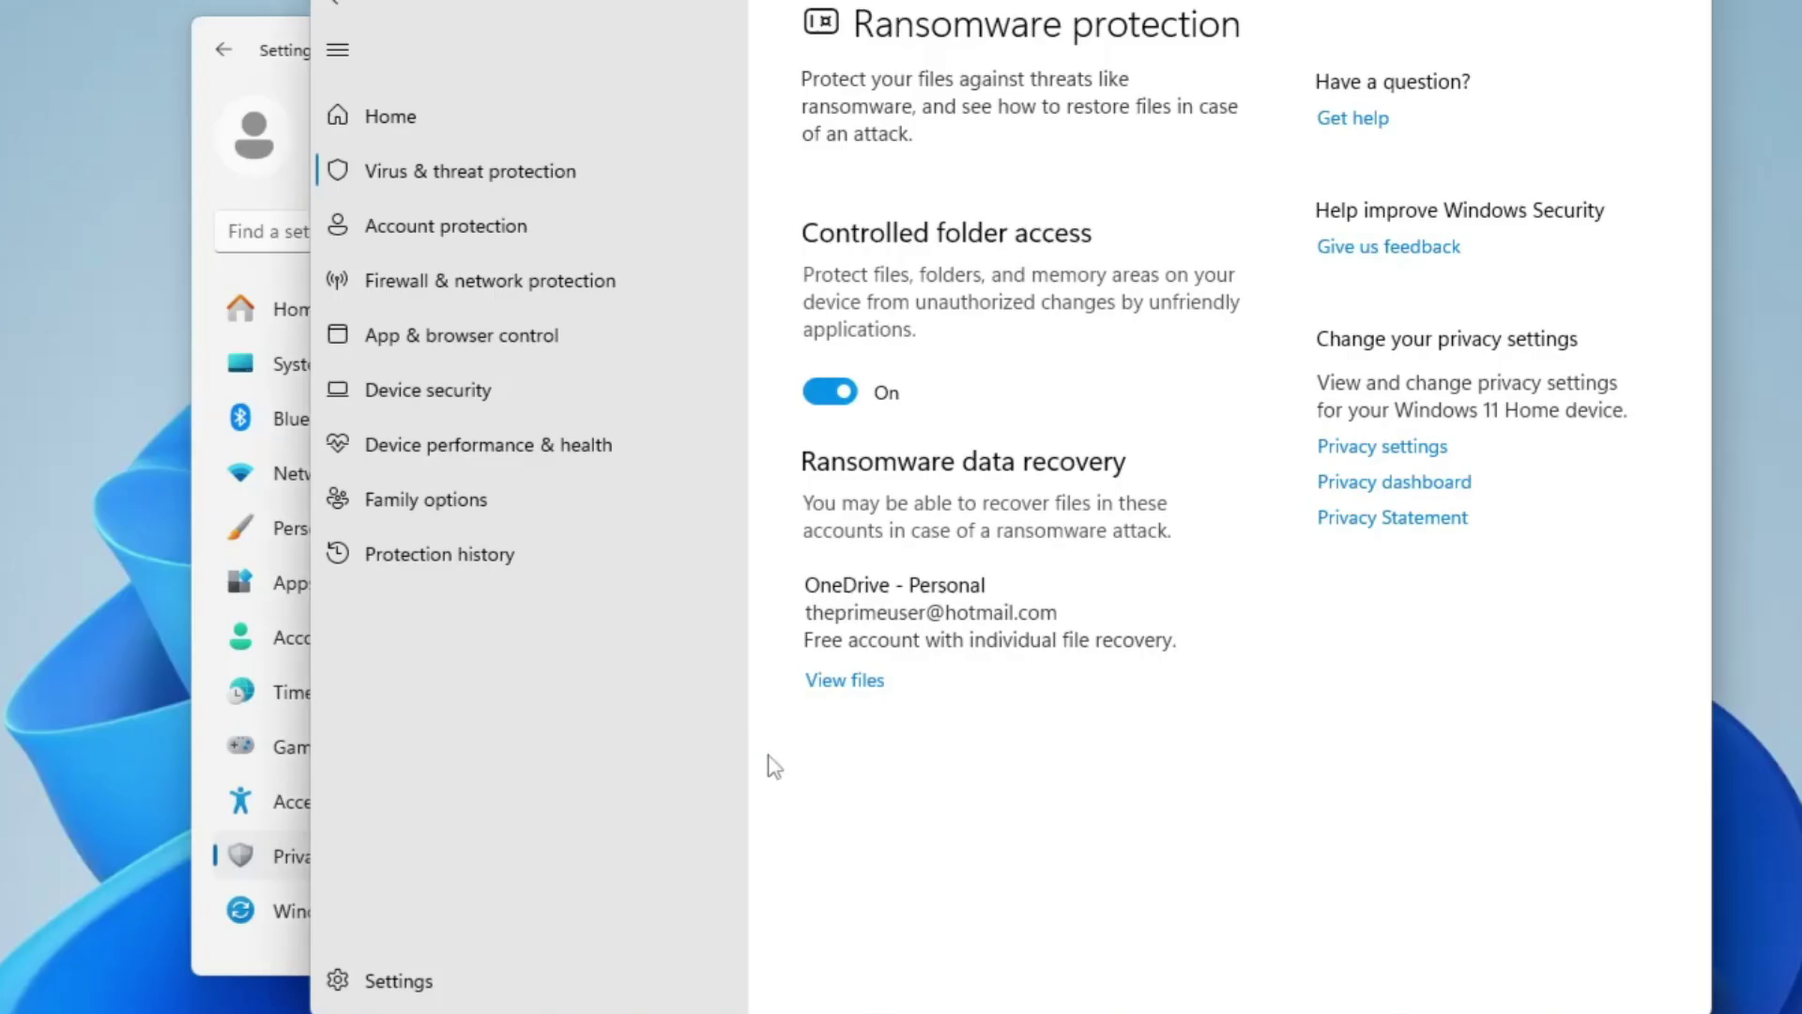
{"action": "left_click", "coordinate": [341, 7]}
{"action": "scroll", "coordinate": [1018, 511], "scroll_direction": "down", "scroll_amount": 1}
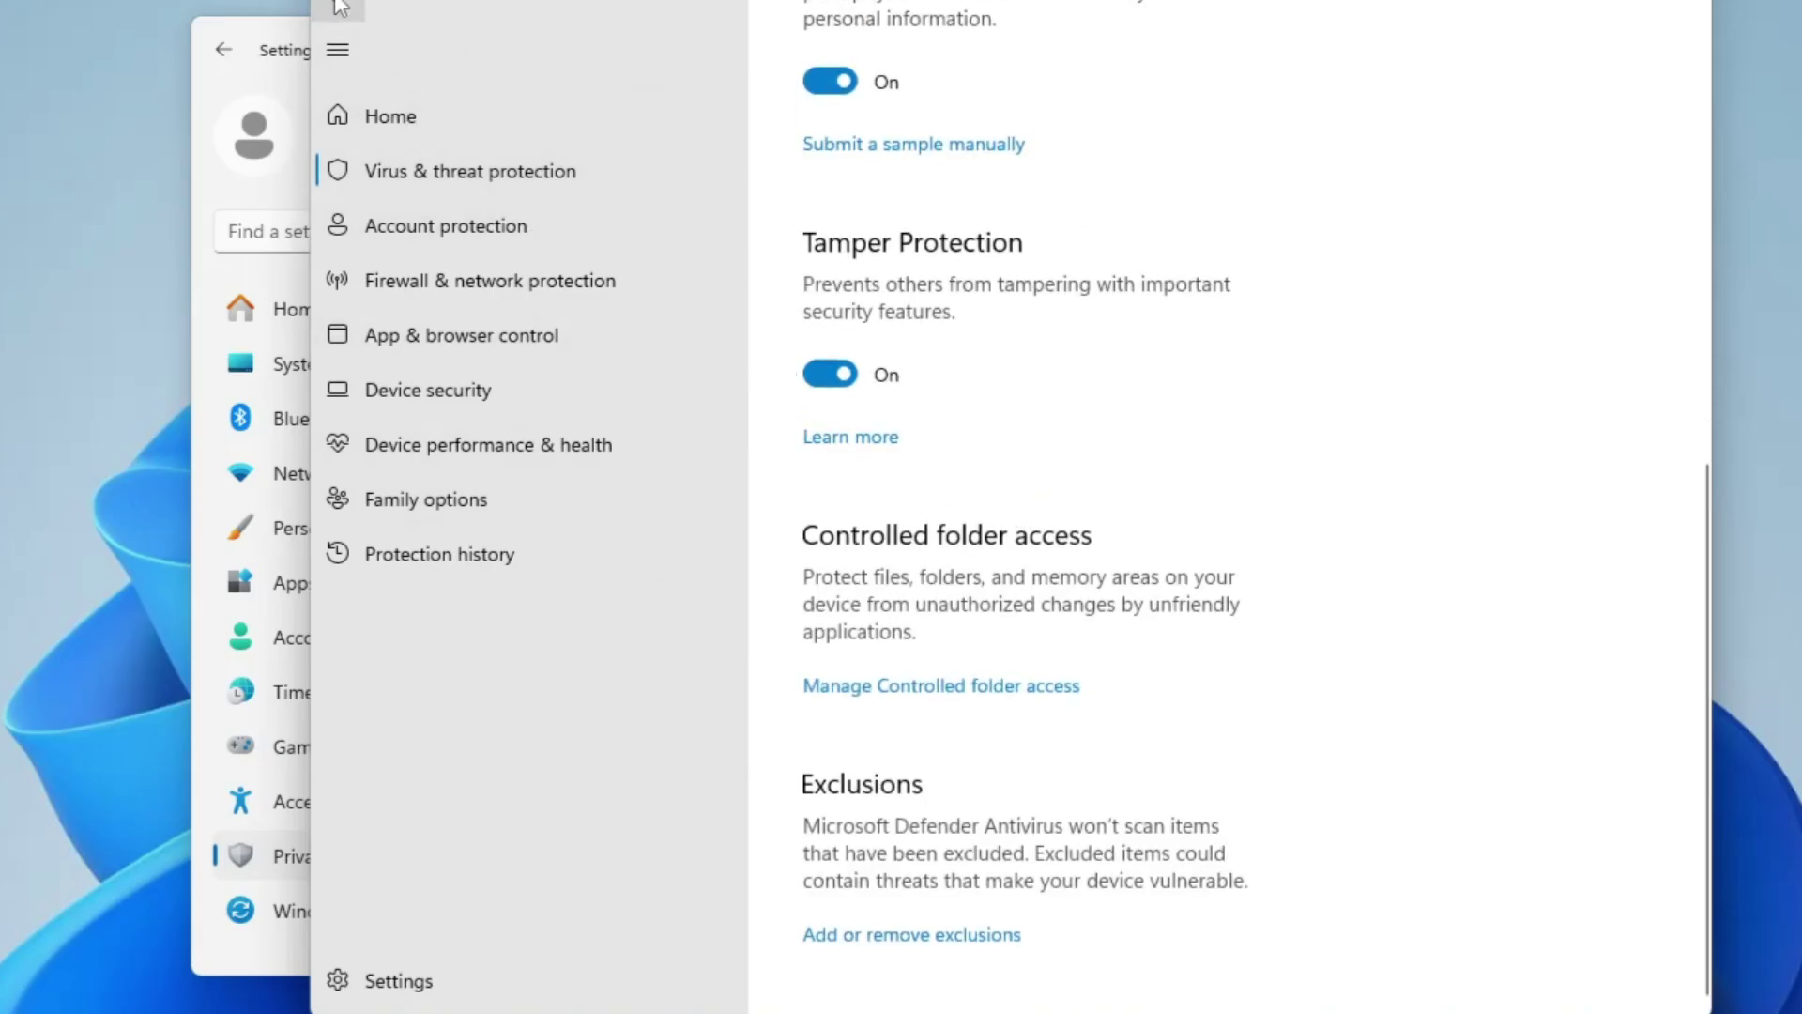
{"action": "left_click", "coordinate": [341, 8]}
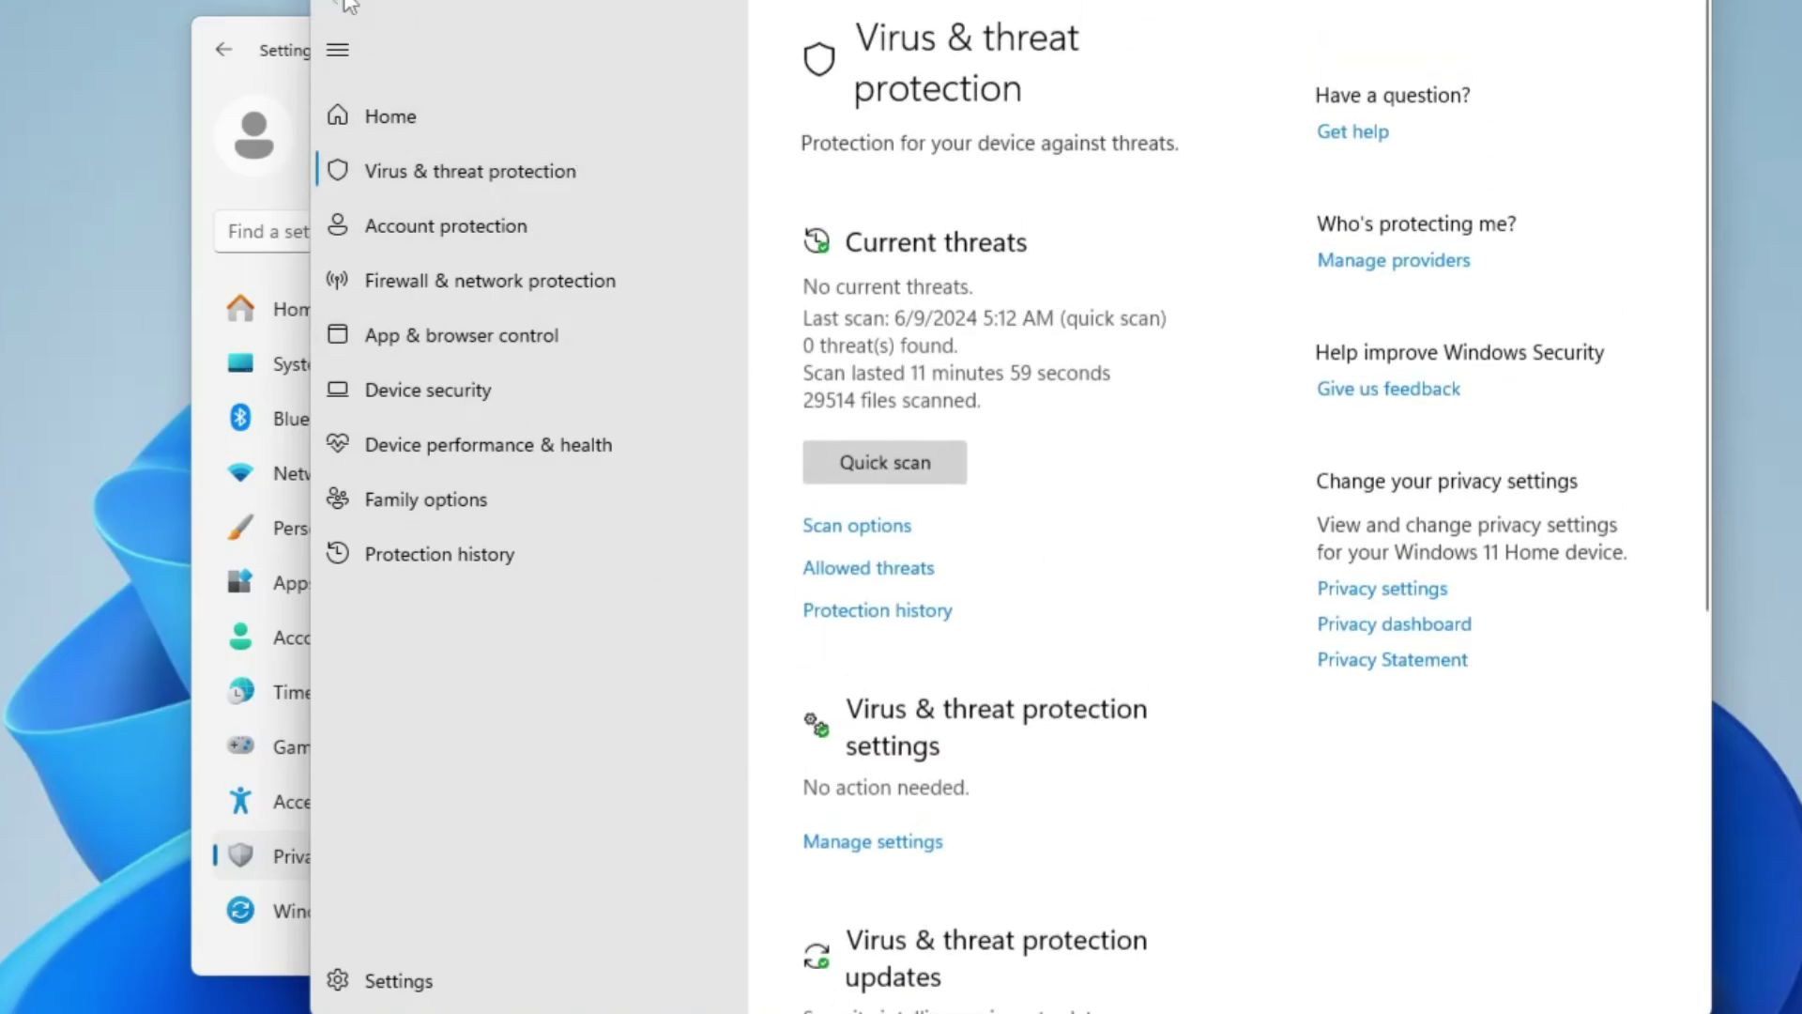
{"action": "left_click", "coordinate": [349, 5]}
Step: View the App & browser control protection options and go back to the security overview
{"action": "scroll", "coordinate": [933, 519], "scroll_direction": "down", "scroll_amount": 3}
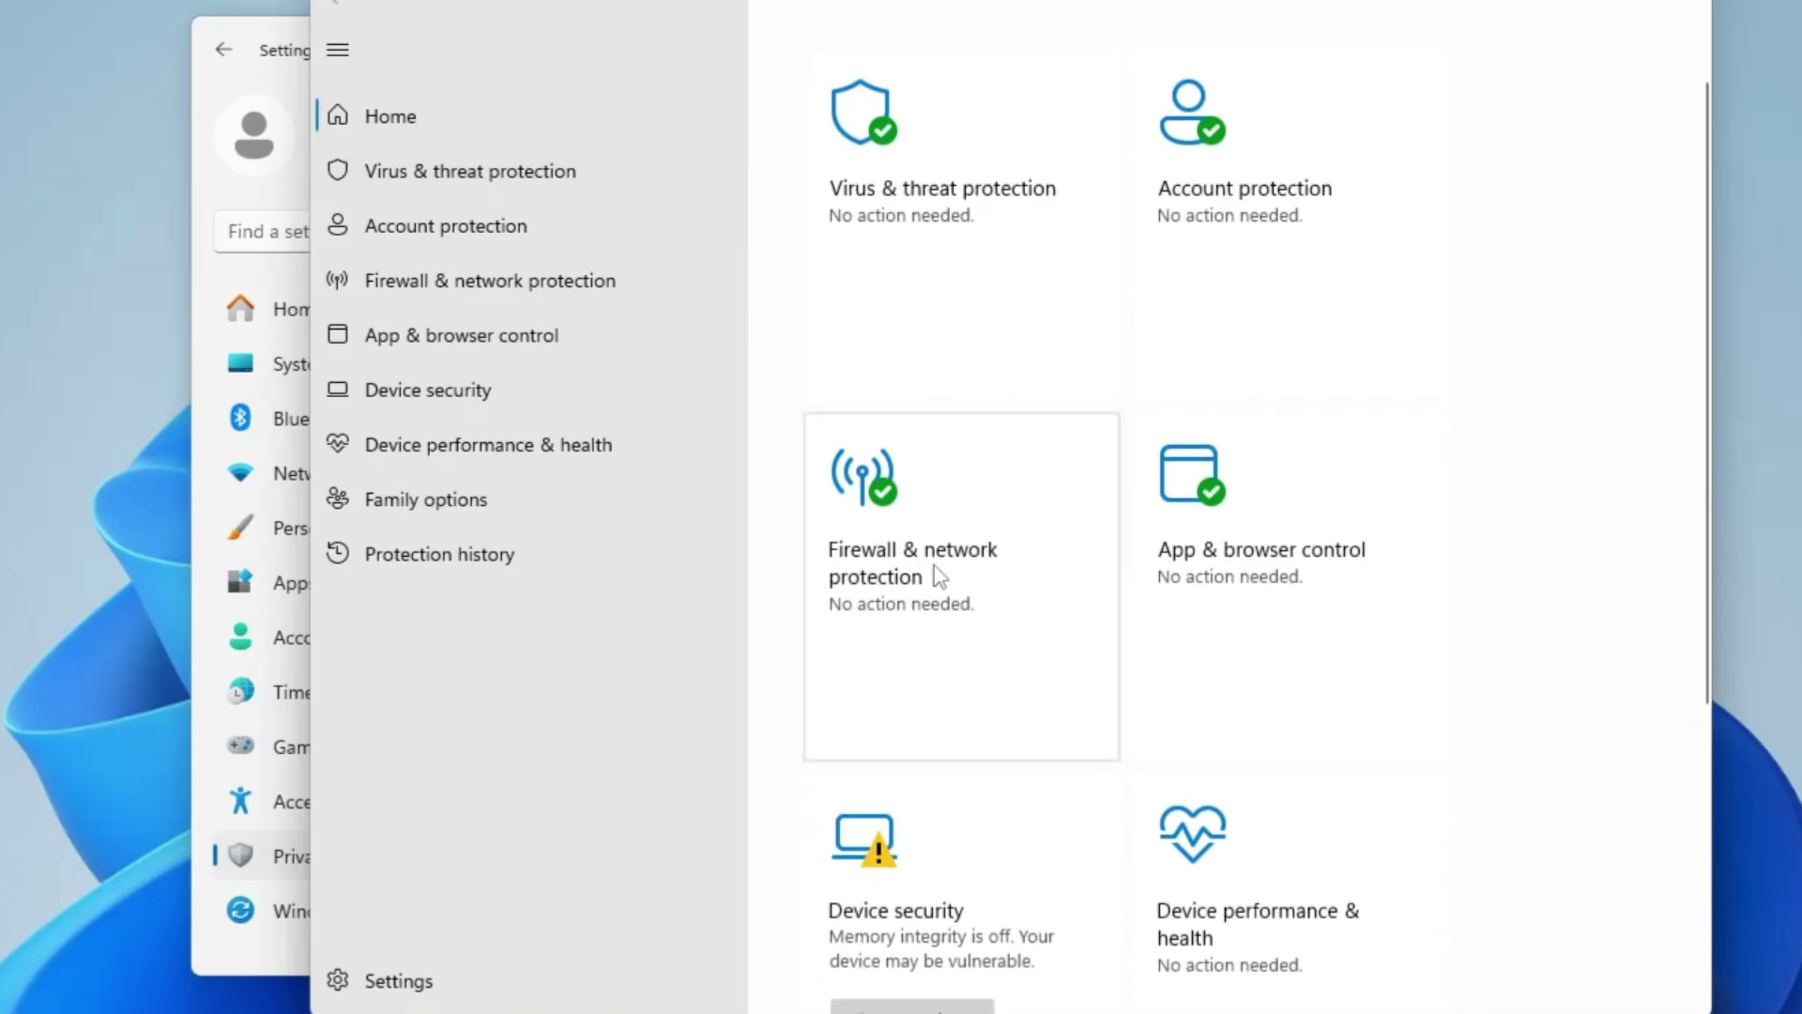
{"action": "left_click", "coordinate": [1211, 570]}
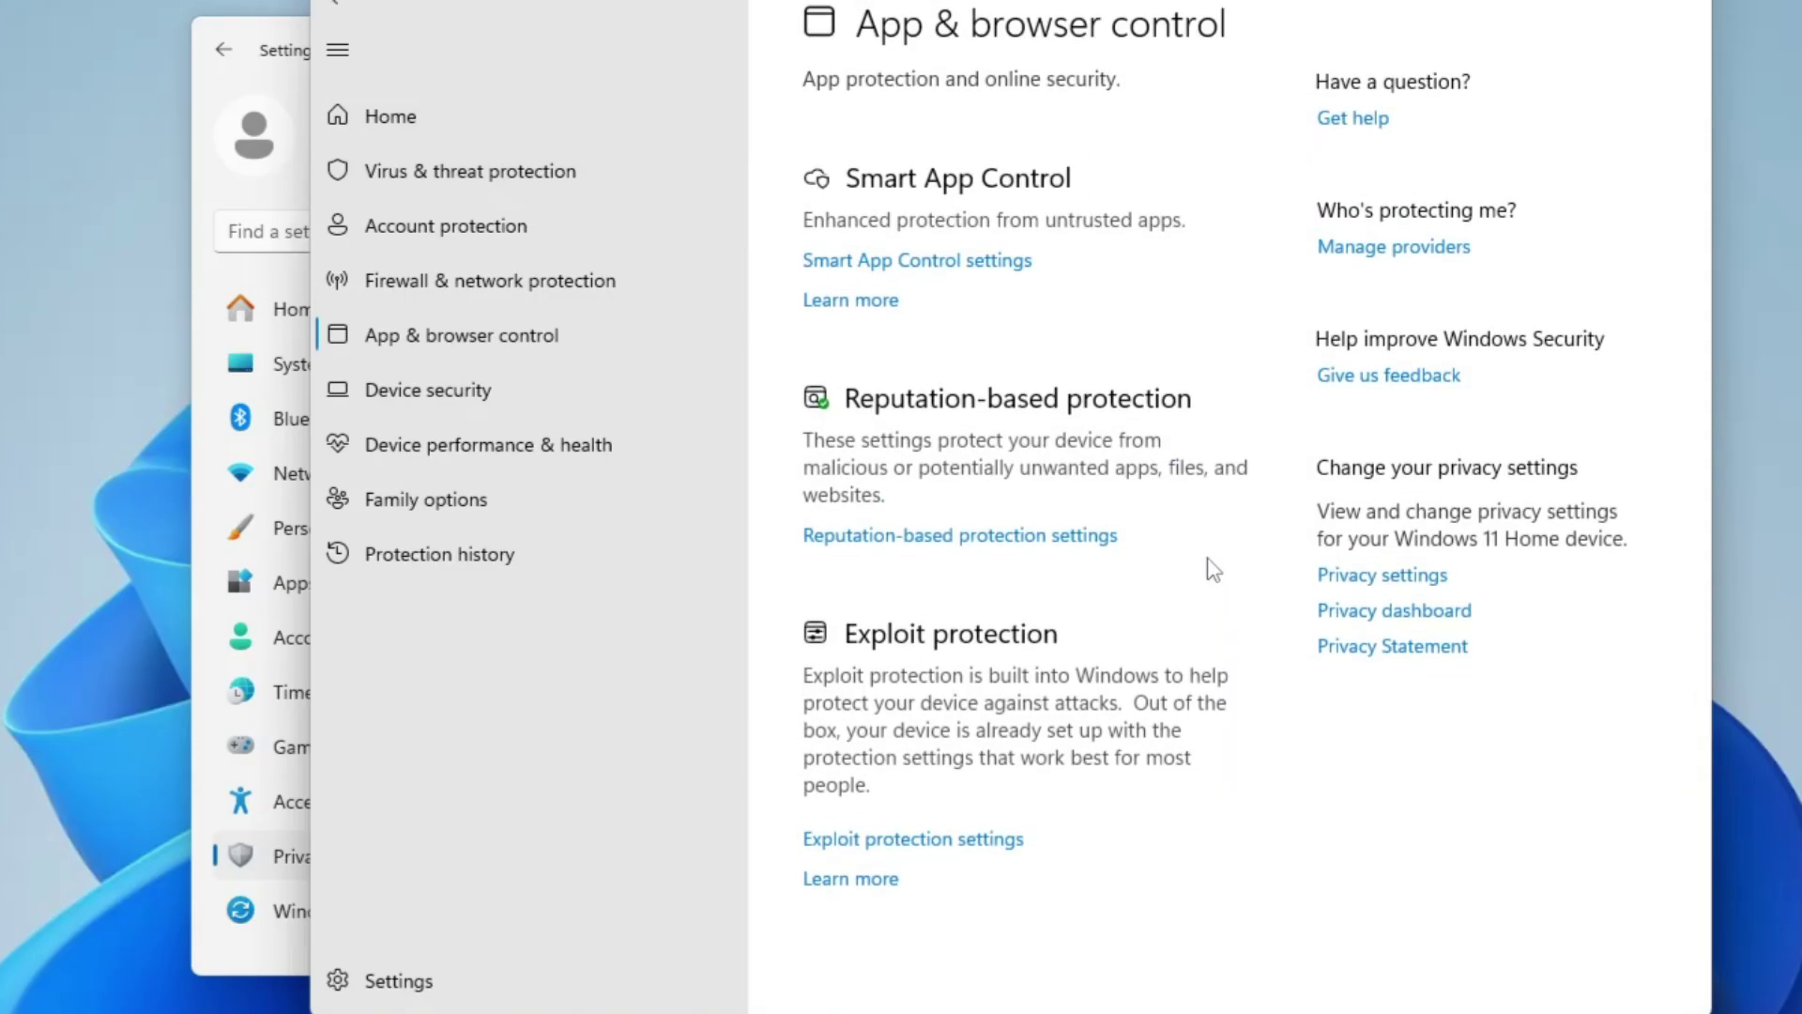
{"action": "key", "text": "alt+Left"}
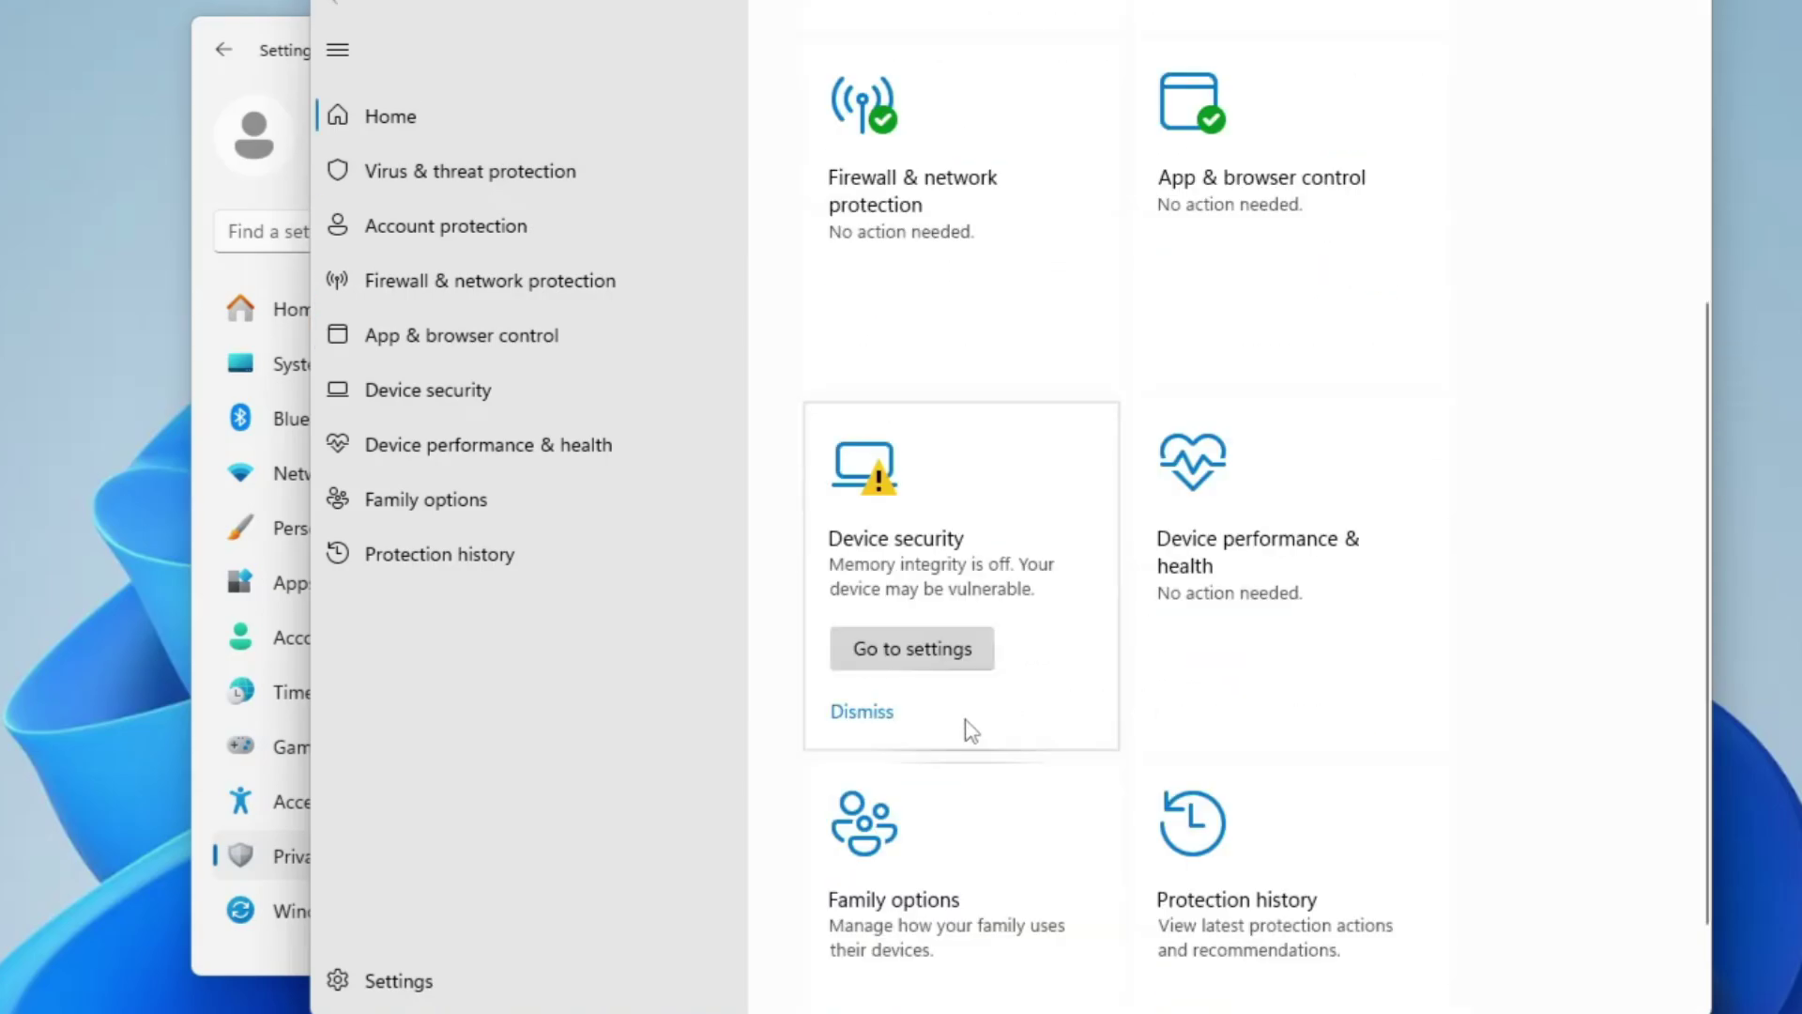
Step: Turn on Memory integrity in the Core isolation details of Device security and return to the security overview
{"action": "left_click", "coordinate": [971, 731]}
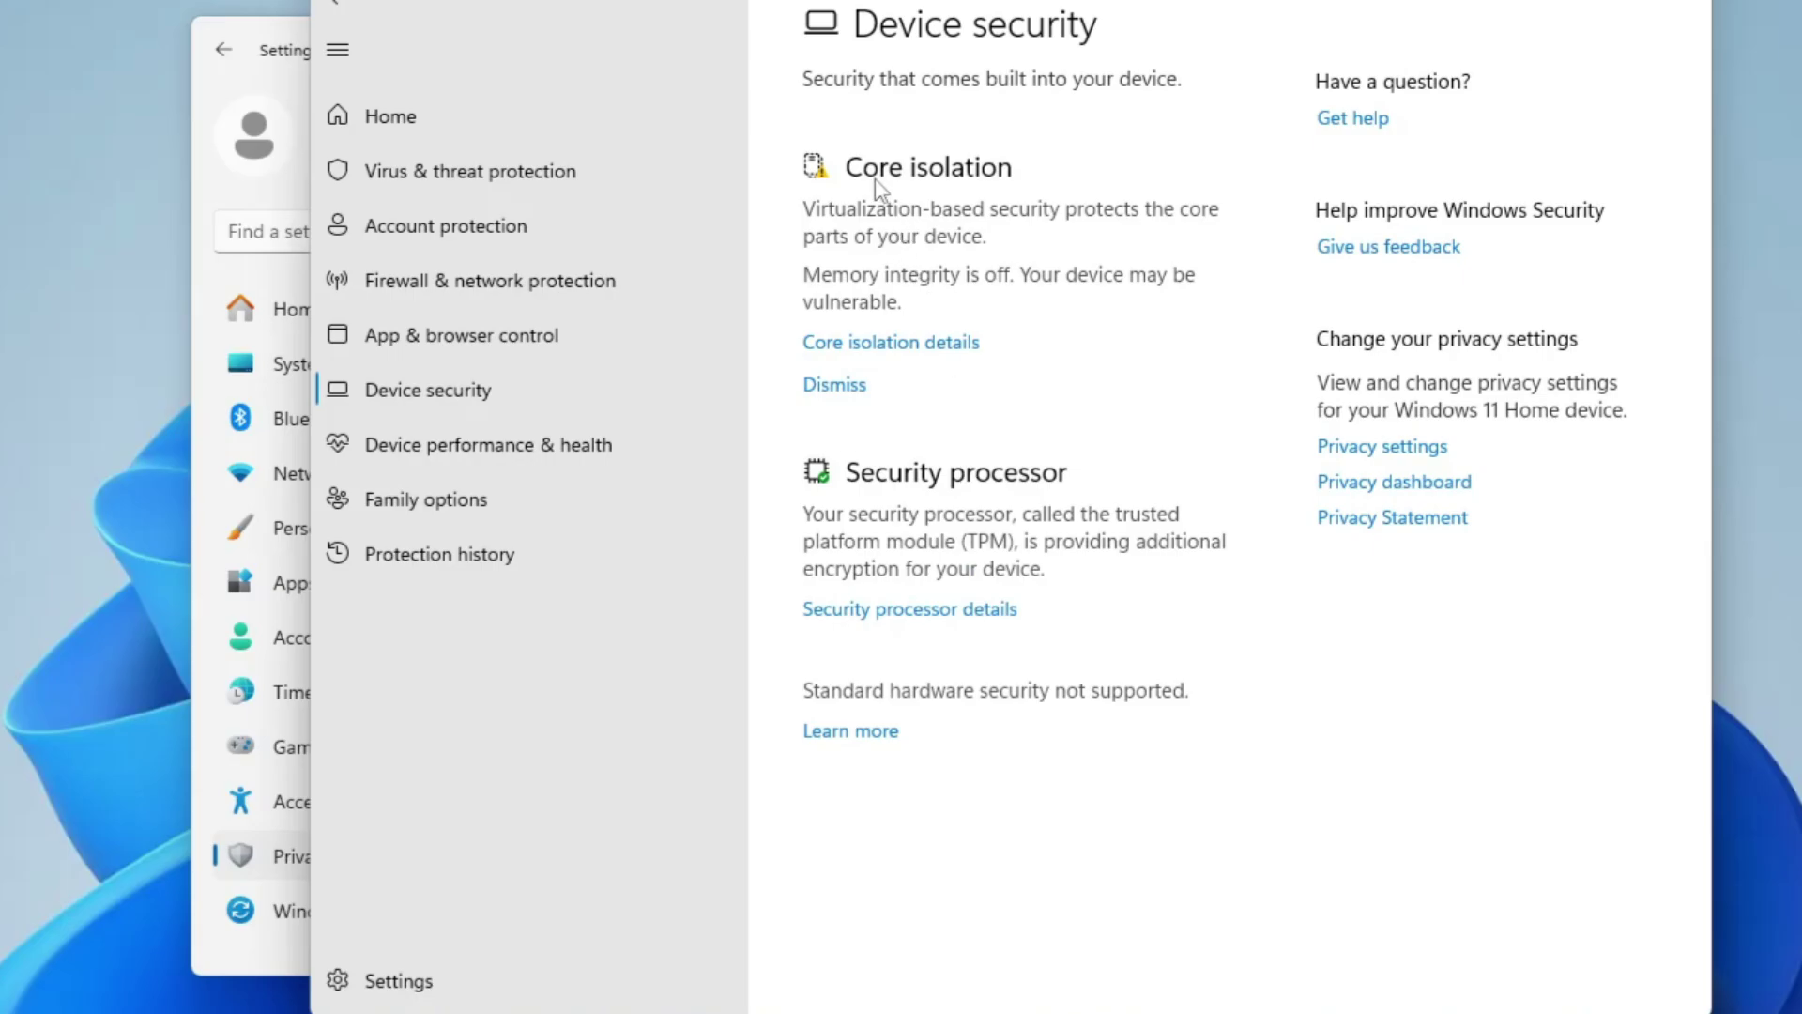
{"action": "left_click", "coordinate": [870, 344]}
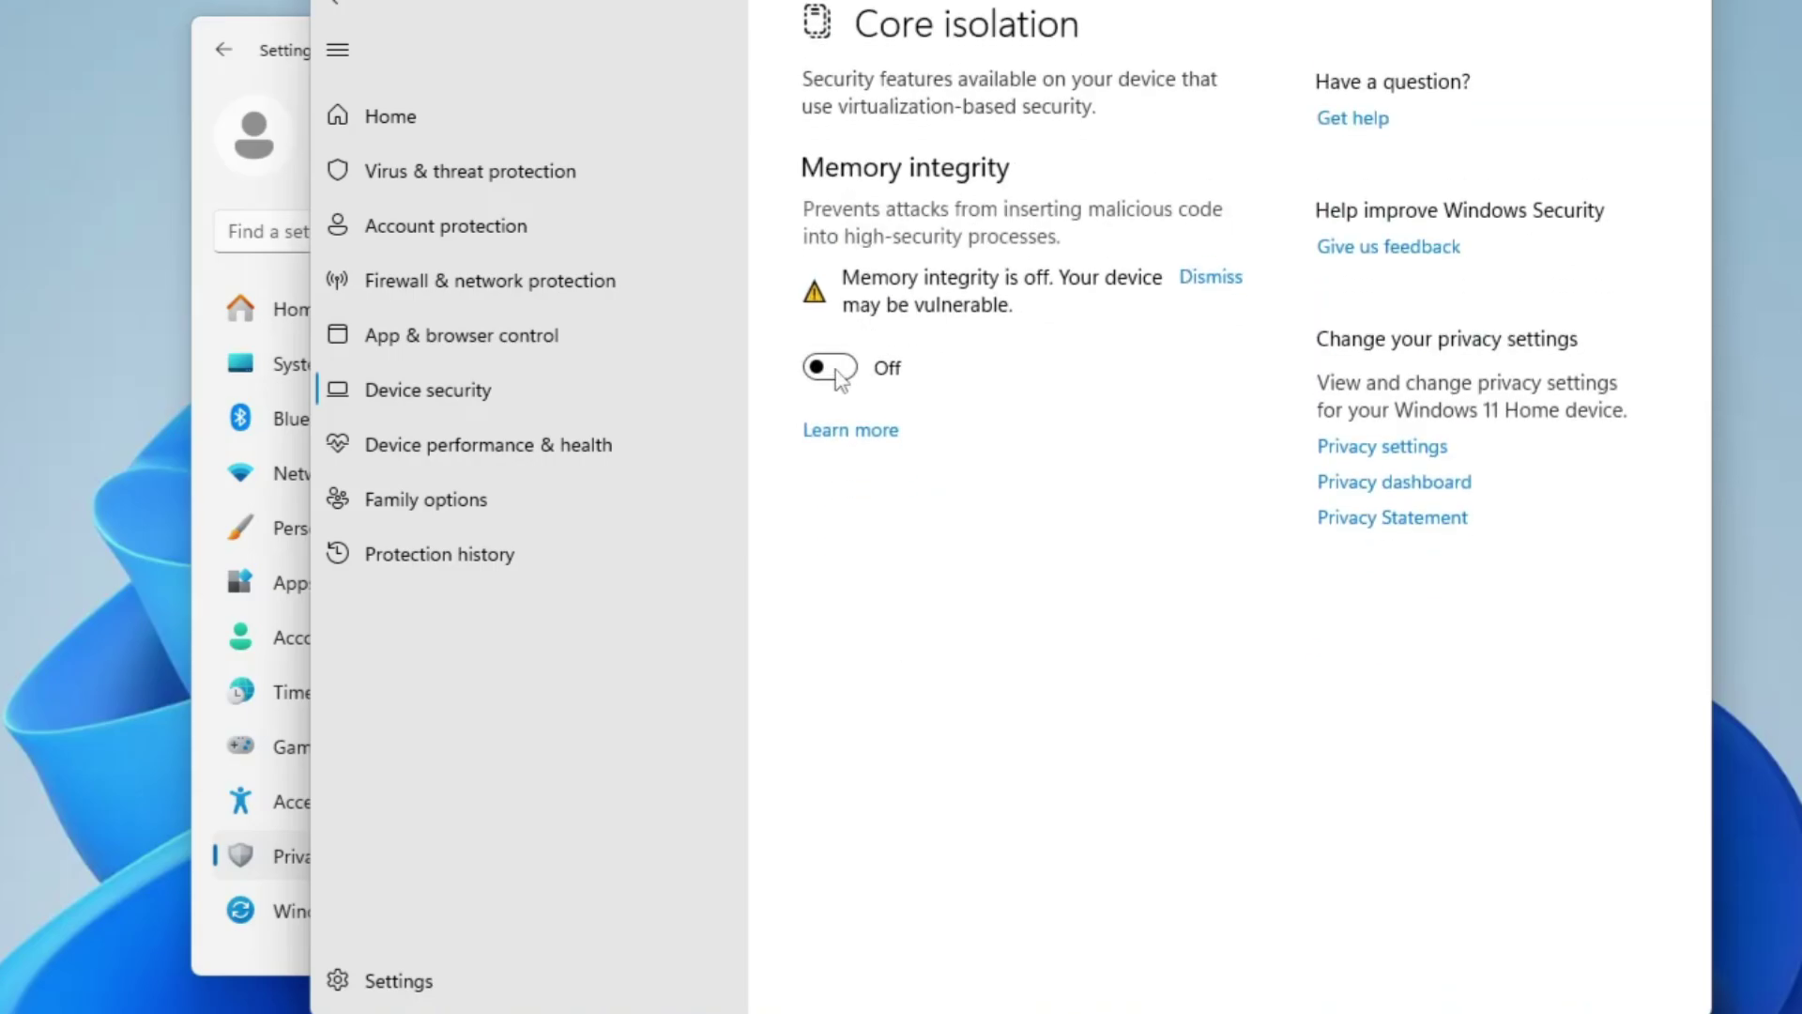
{"action": "left_click", "coordinate": [831, 369]}
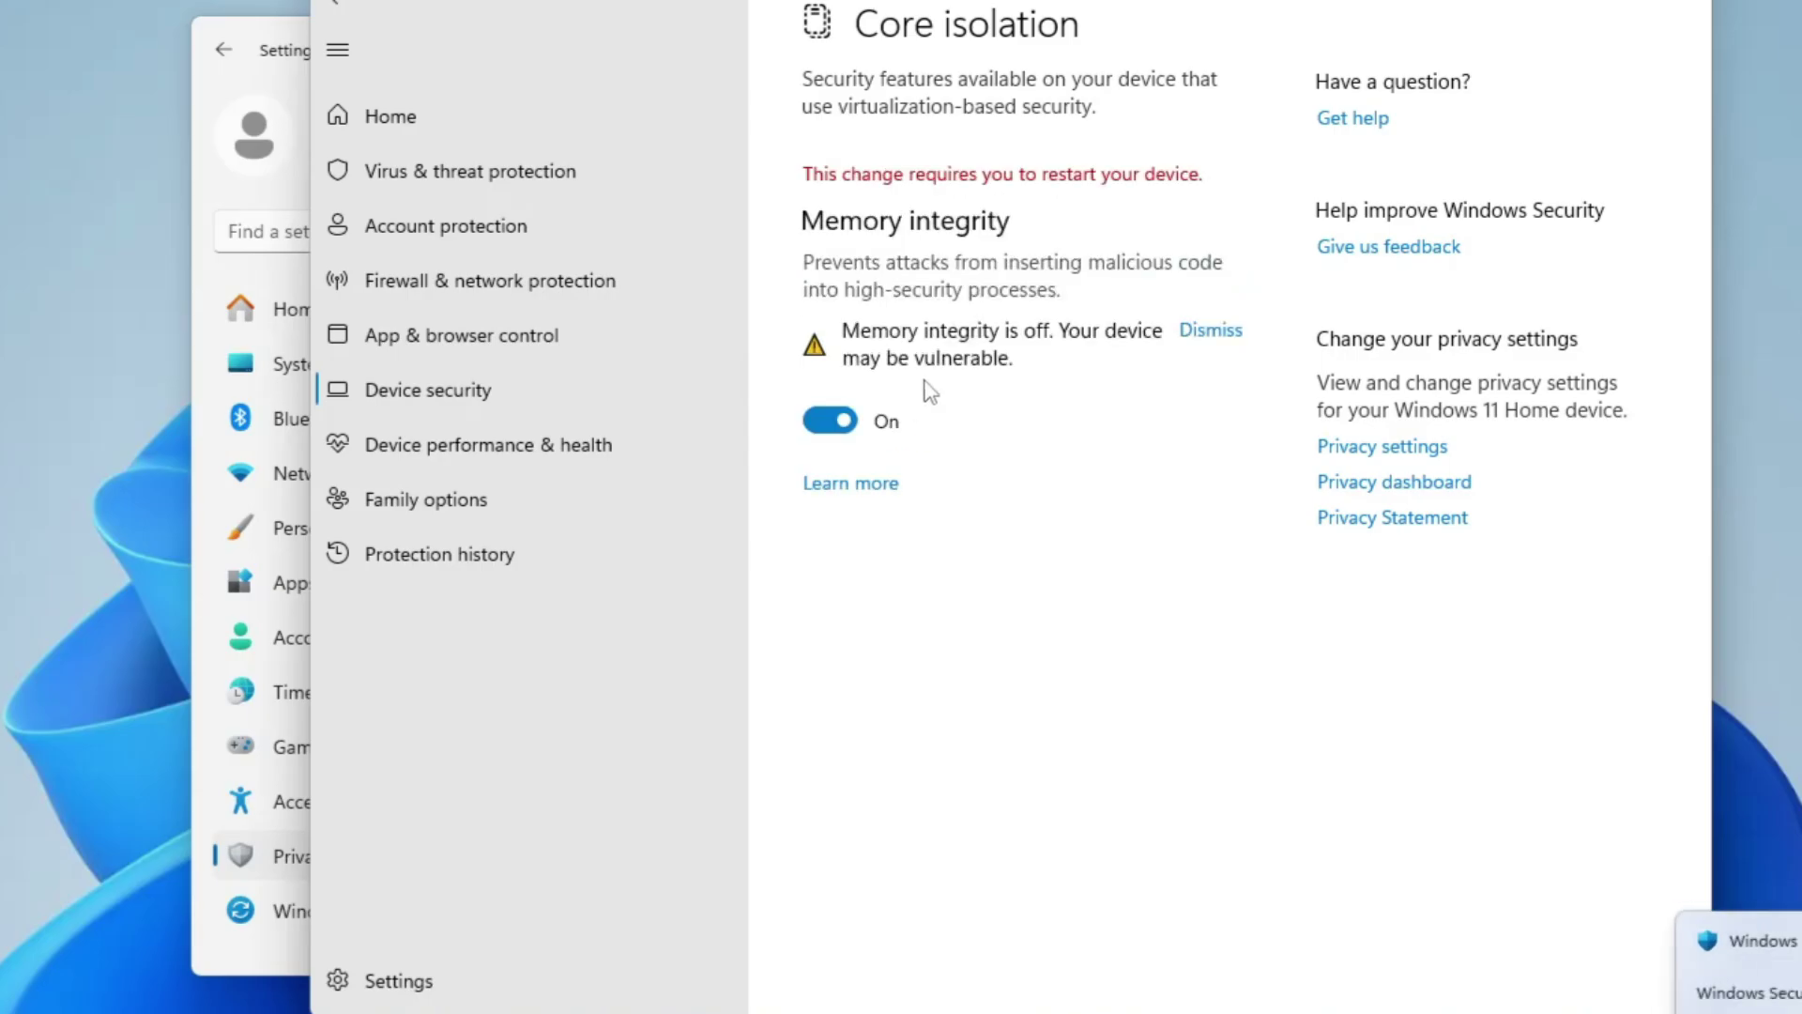
{"action": "left_click", "coordinate": [338, 9]}
{"action": "left_click", "coordinate": [338, 9]}
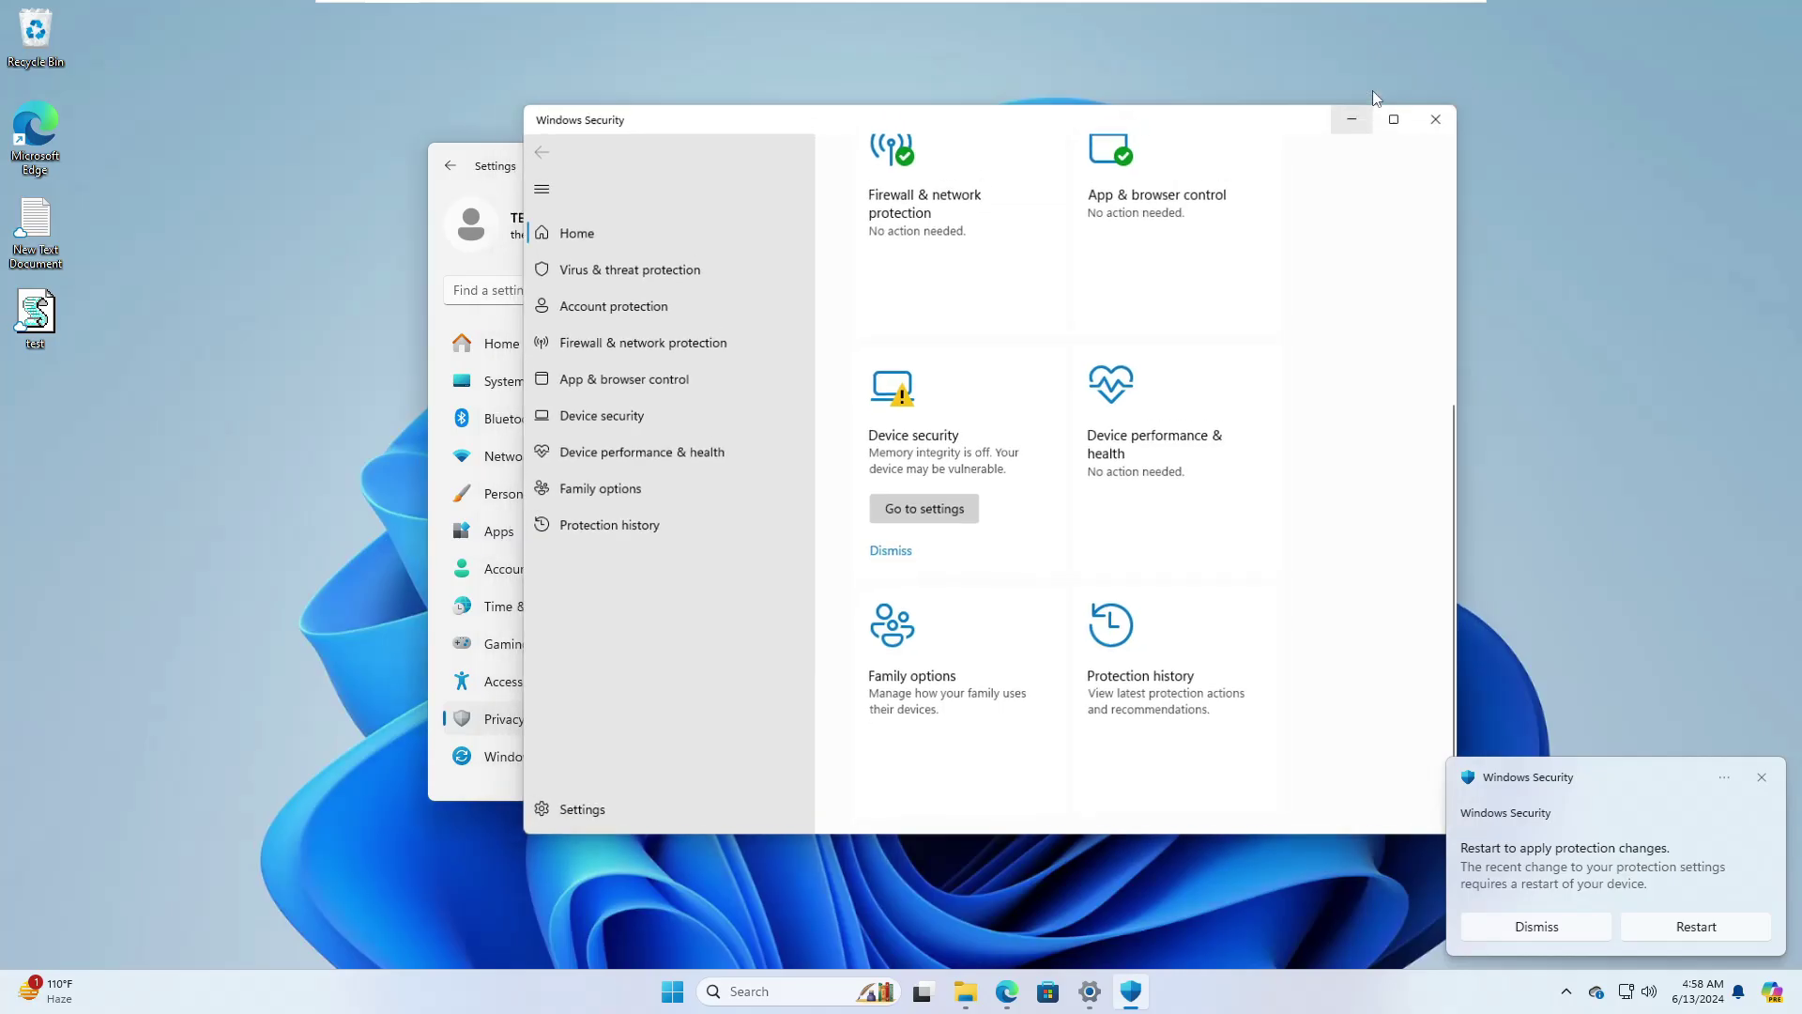
Step: Minimize the Windows Security and Settings windows, switch to Microsoft Edge, and search the web for "defender configure download"
{"action": "left_click", "coordinate": [1352, 117]}
{"action": "left_click", "coordinate": [1415, 160]}
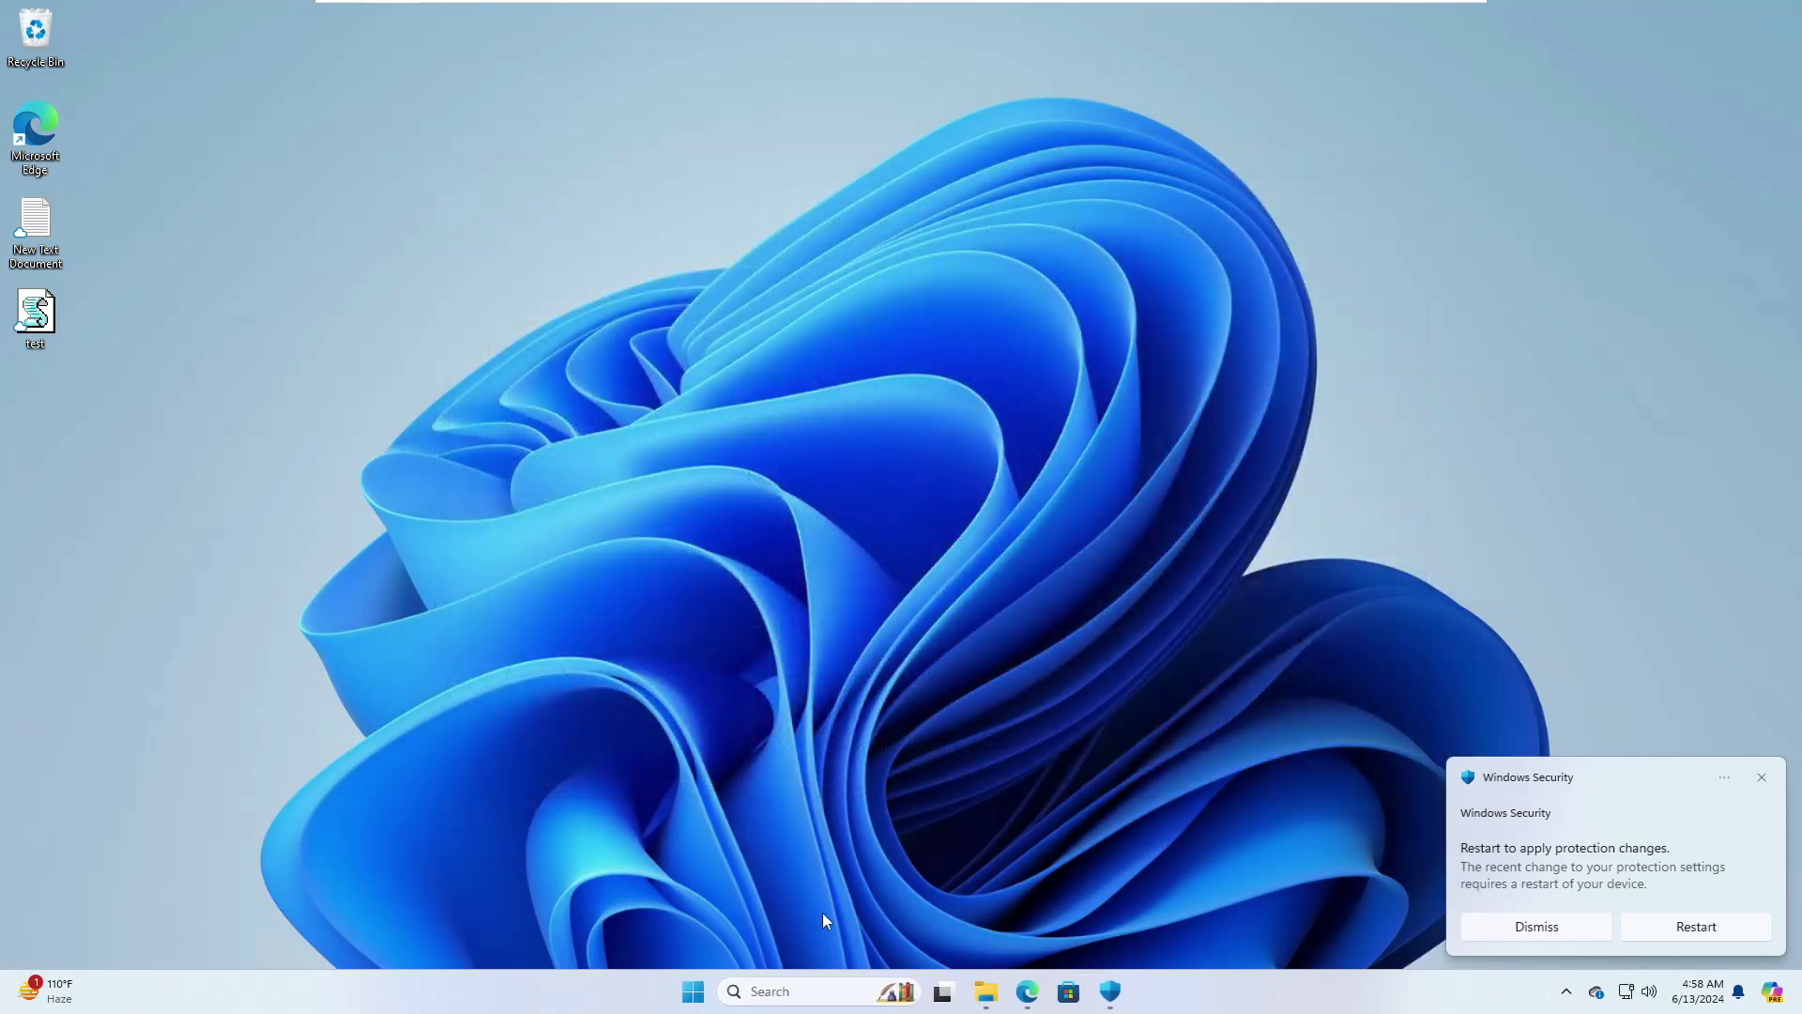
{"action": "left_click", "coordinate": [1030, 993]}
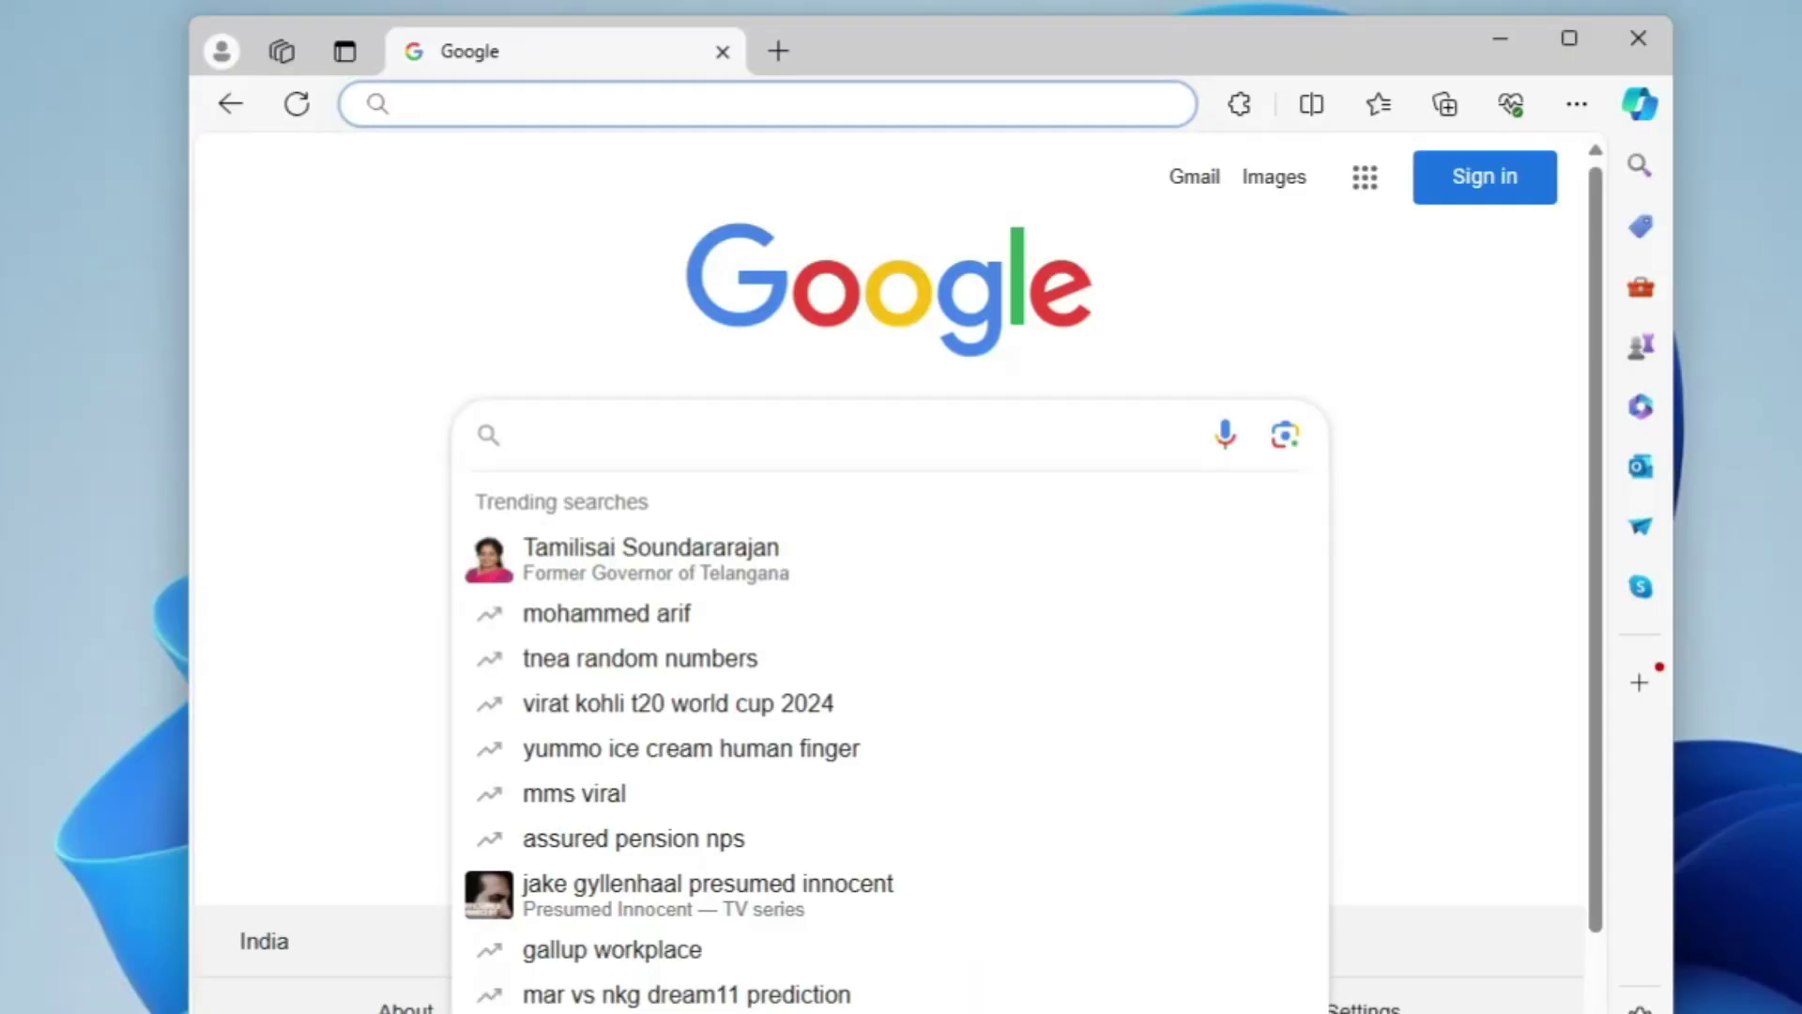
{"action": "type", "text": "defender configur"}
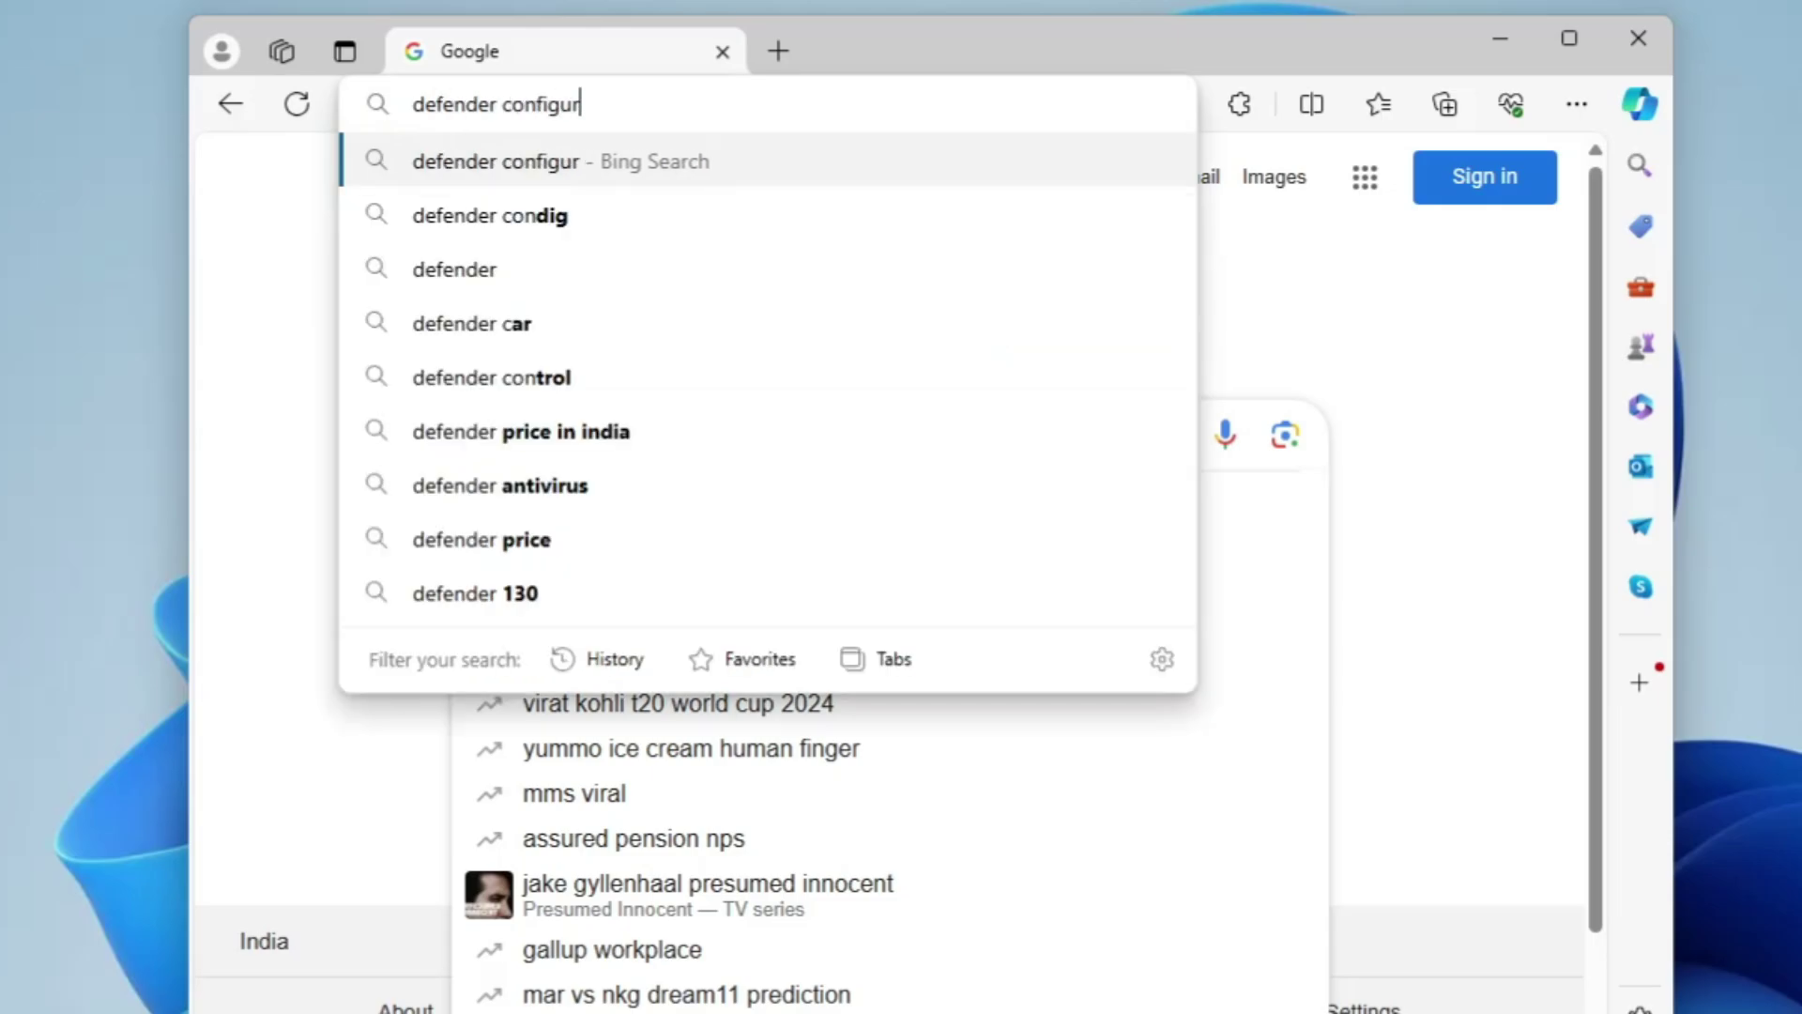
{"action": "type", "text": "e download"}
{"action": "key", "text": "Return"}
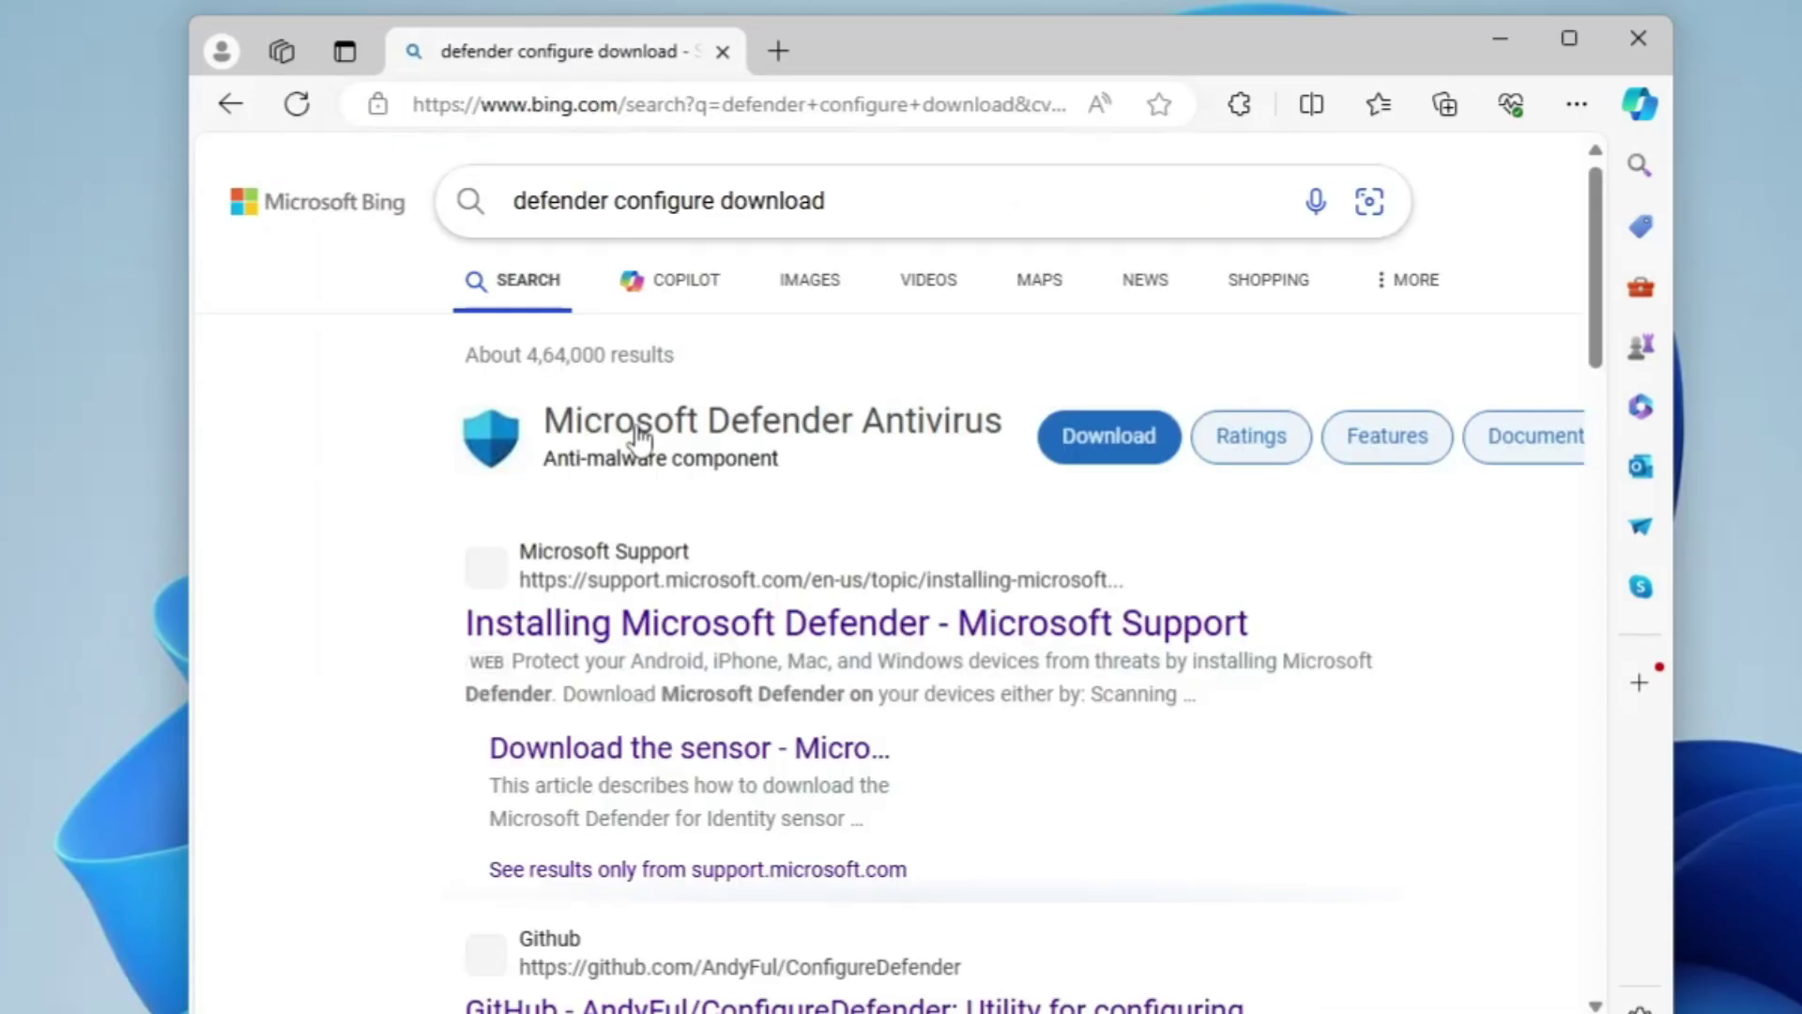
Step: Open the AndyFul/ConfigureDefender GitHub repository from the search results and download it as a ZIP
{"action": "scroll", "coordinate": [638, 460], "scroll_direction": "down", "scroll_amount": 3}
{"action": "scroll", "coordinate": [610, 590], "scroll_direction": "down", "scroll_amount": 2}
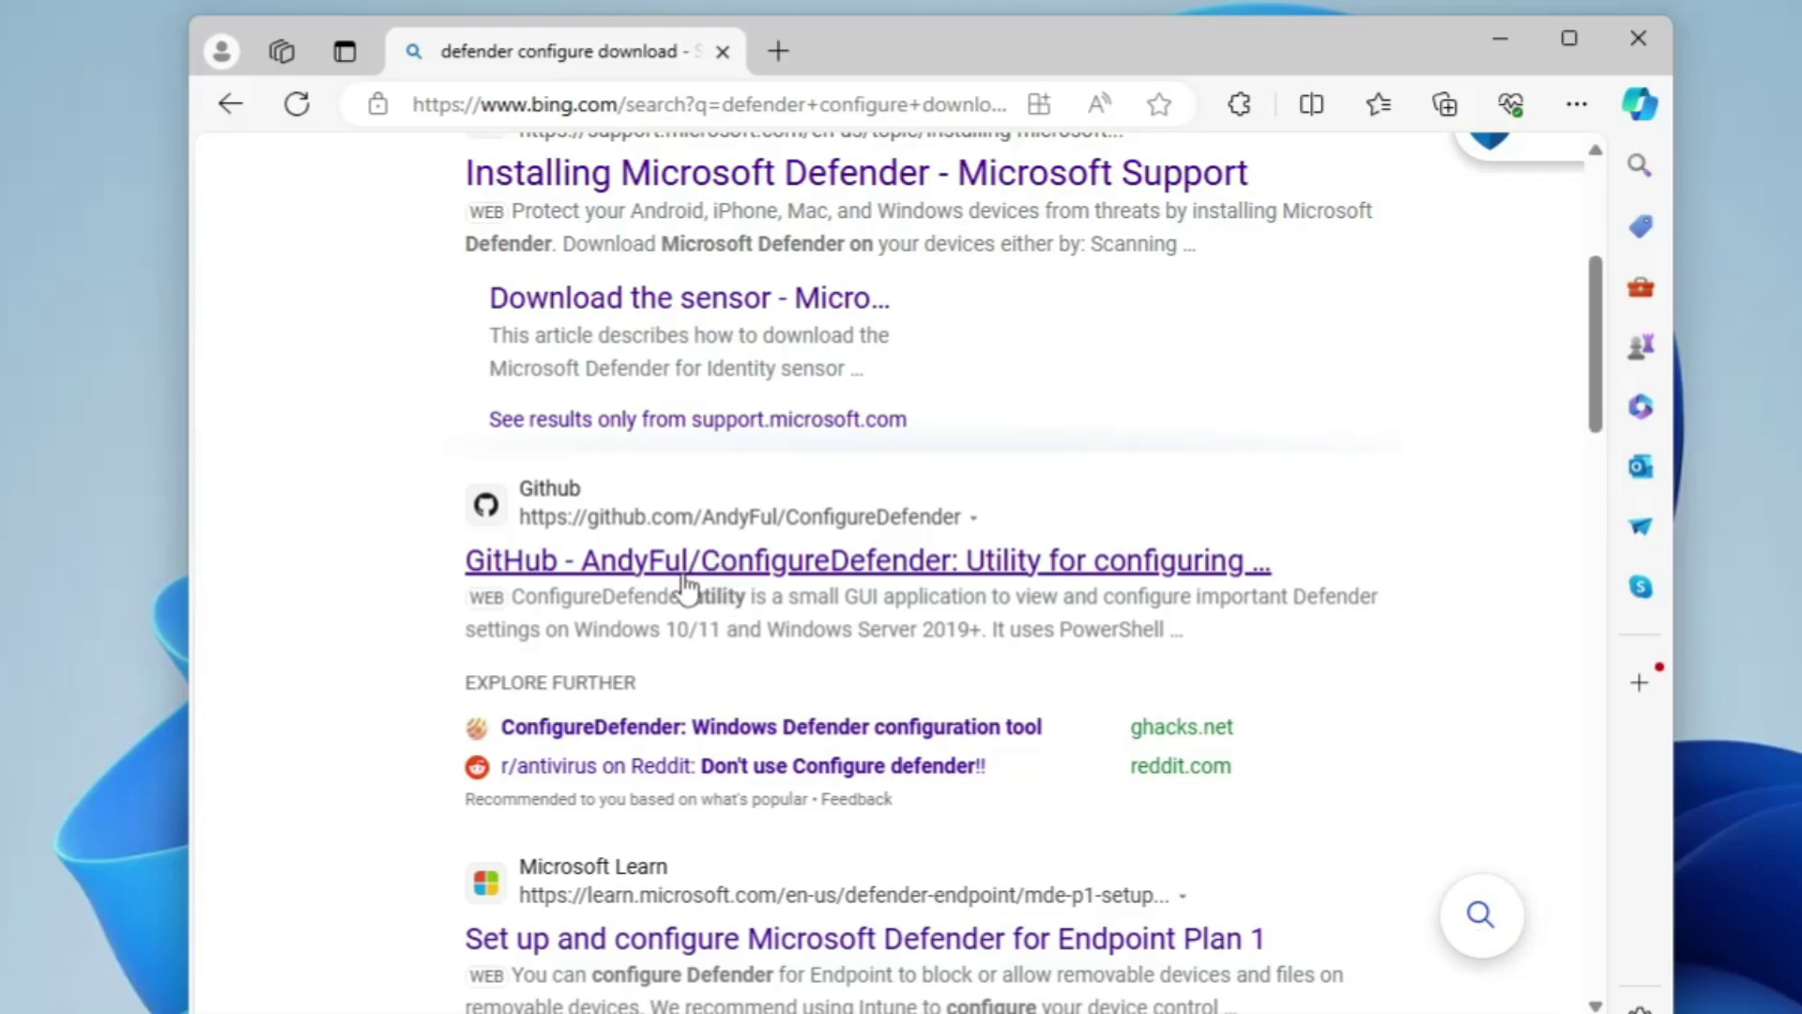
{"action": "left_click", "coordinate": [638, 575]}
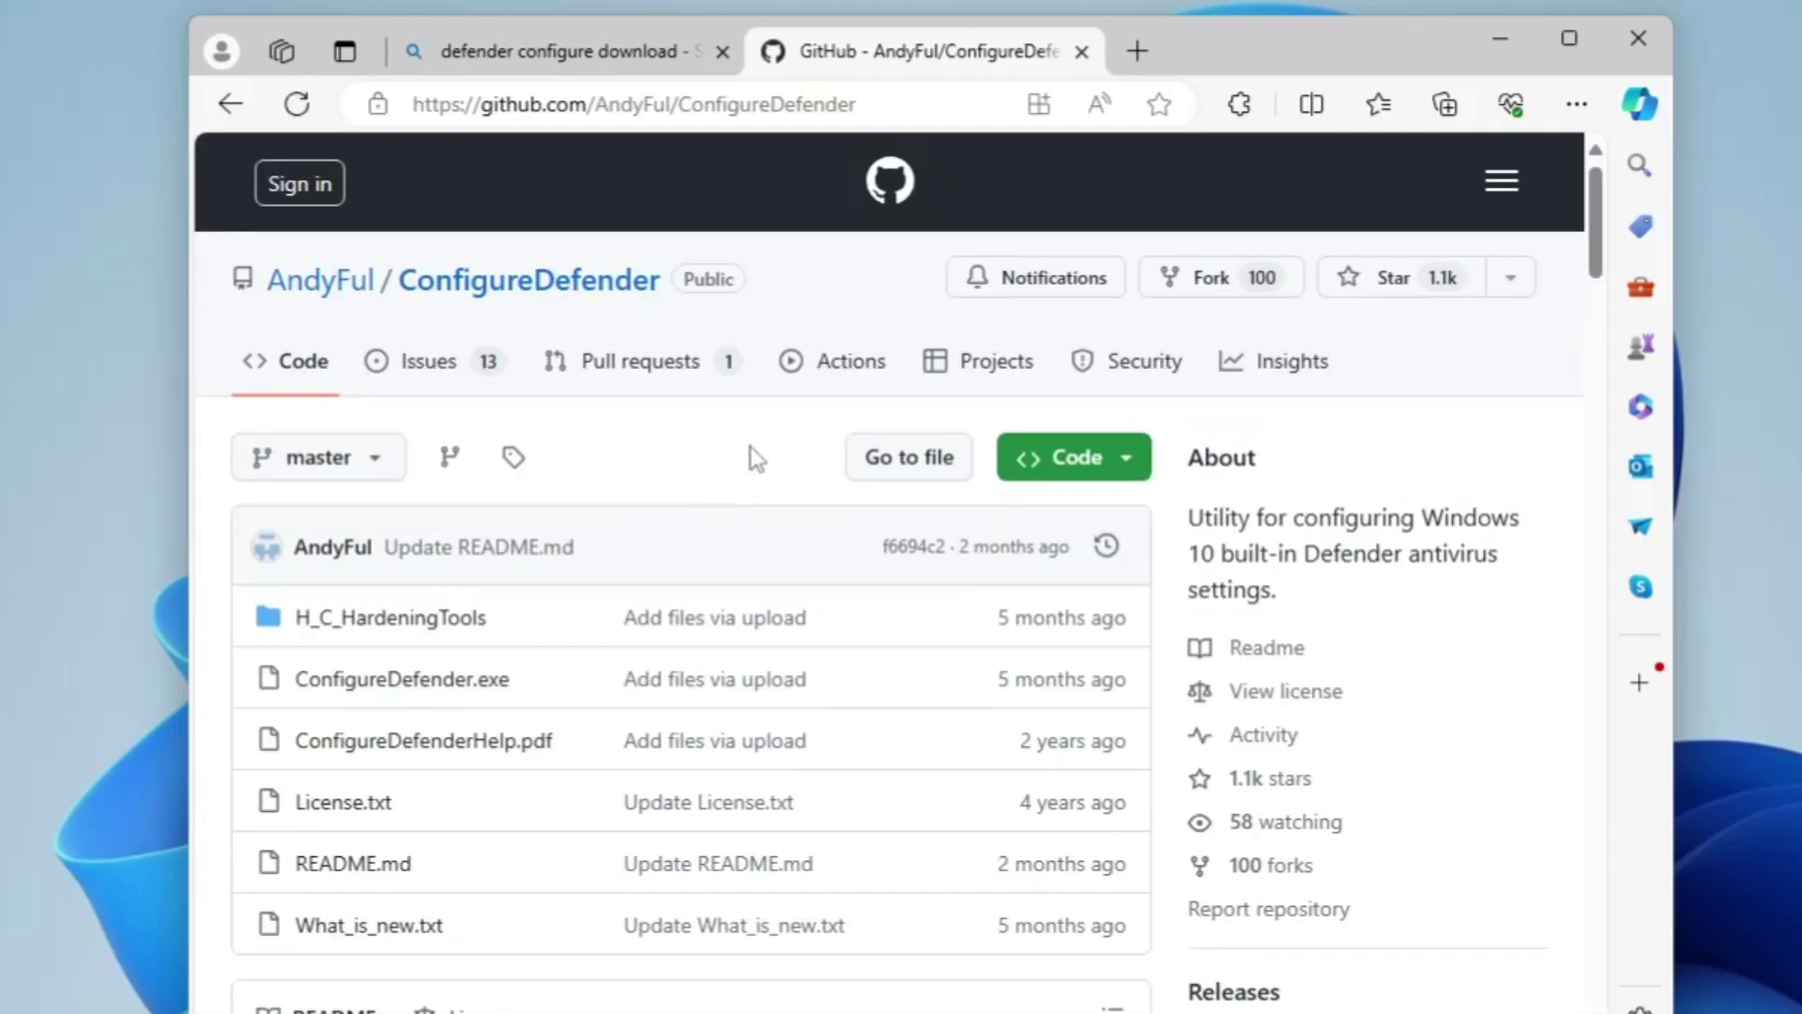
{"action": "left_click", "coordinate": [1126, 464]}
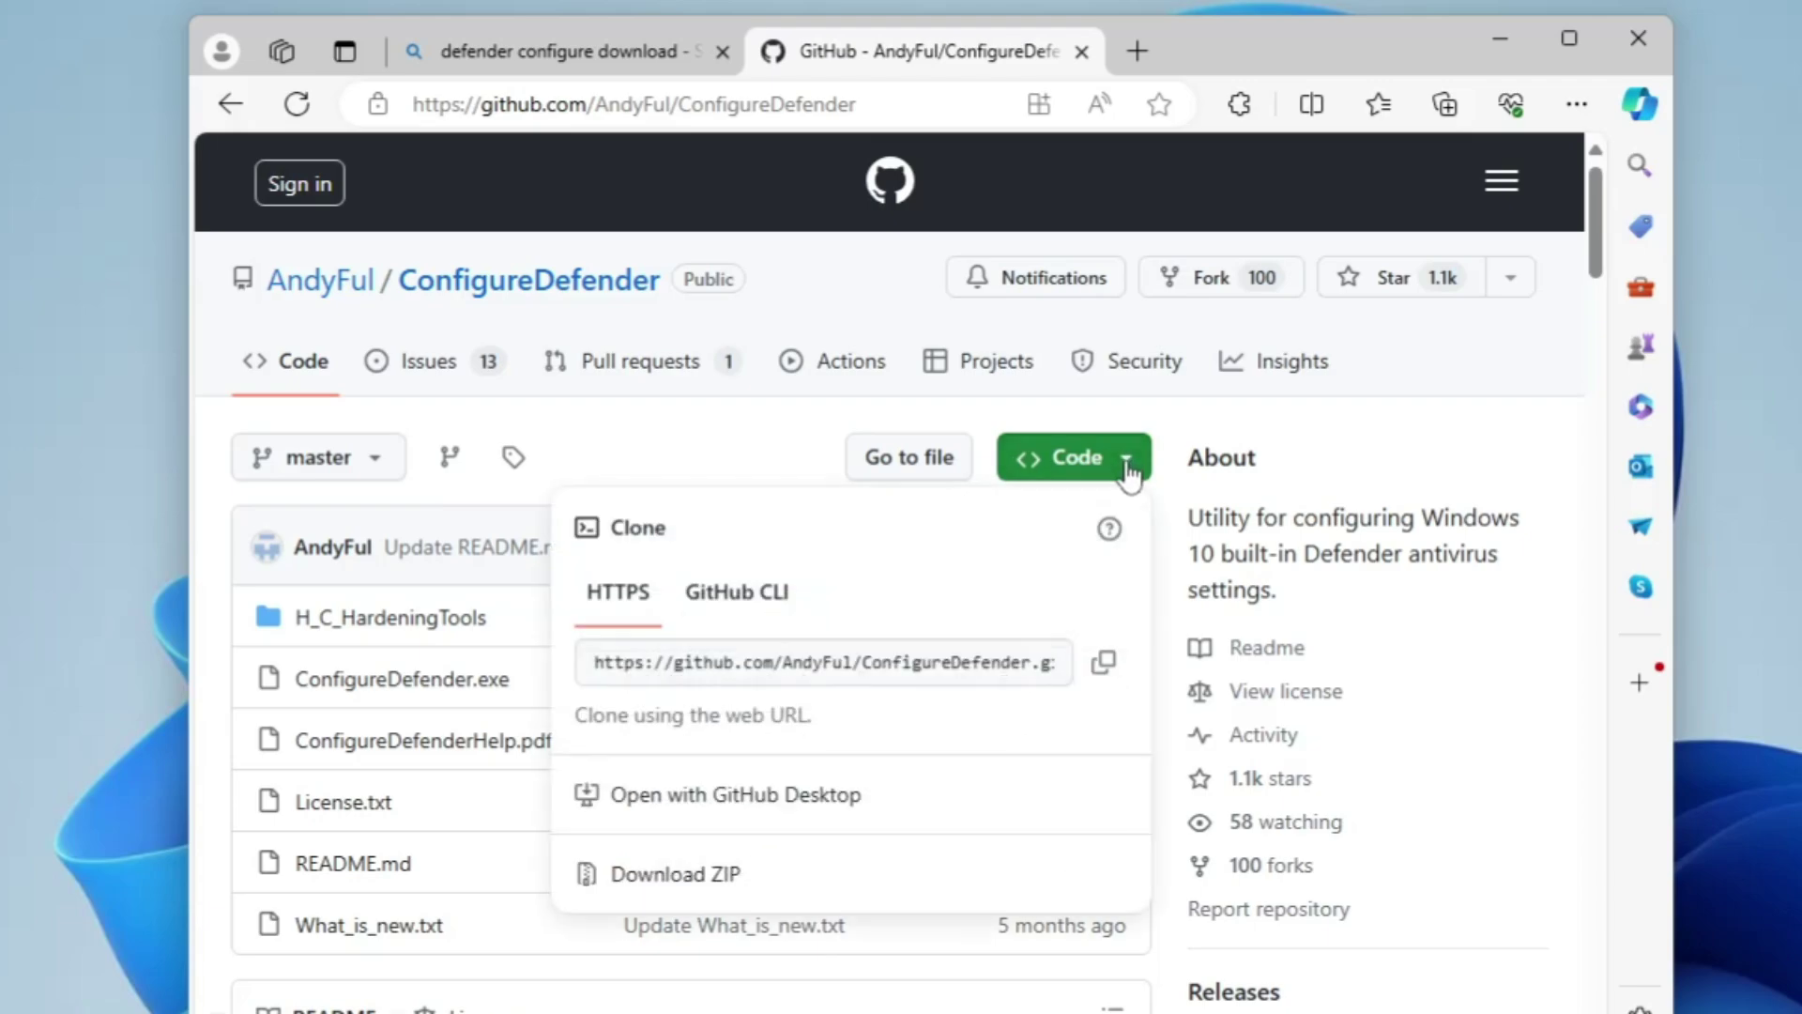
{"action": "left_click", "coordinate": [693, 878]}
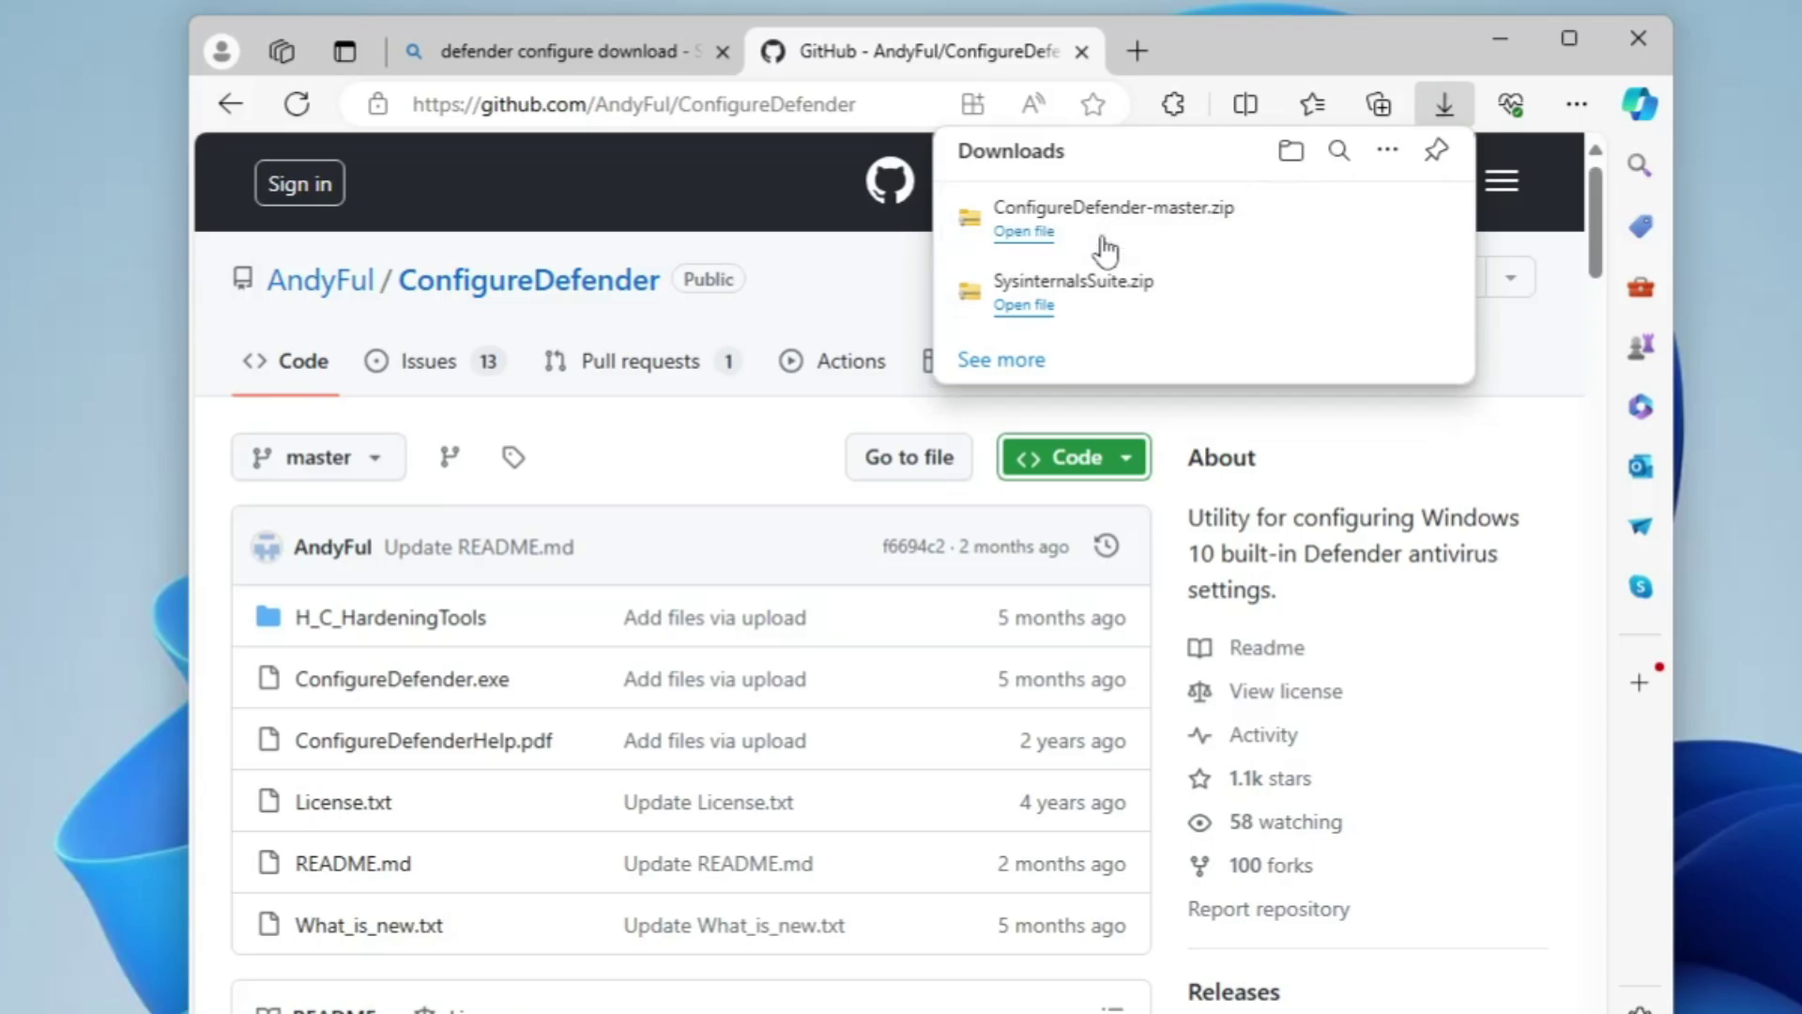
Step: Return to the search results page and search the web for "hard configurator download"
{"action": "left_click", "coordinate": [596, 47]}
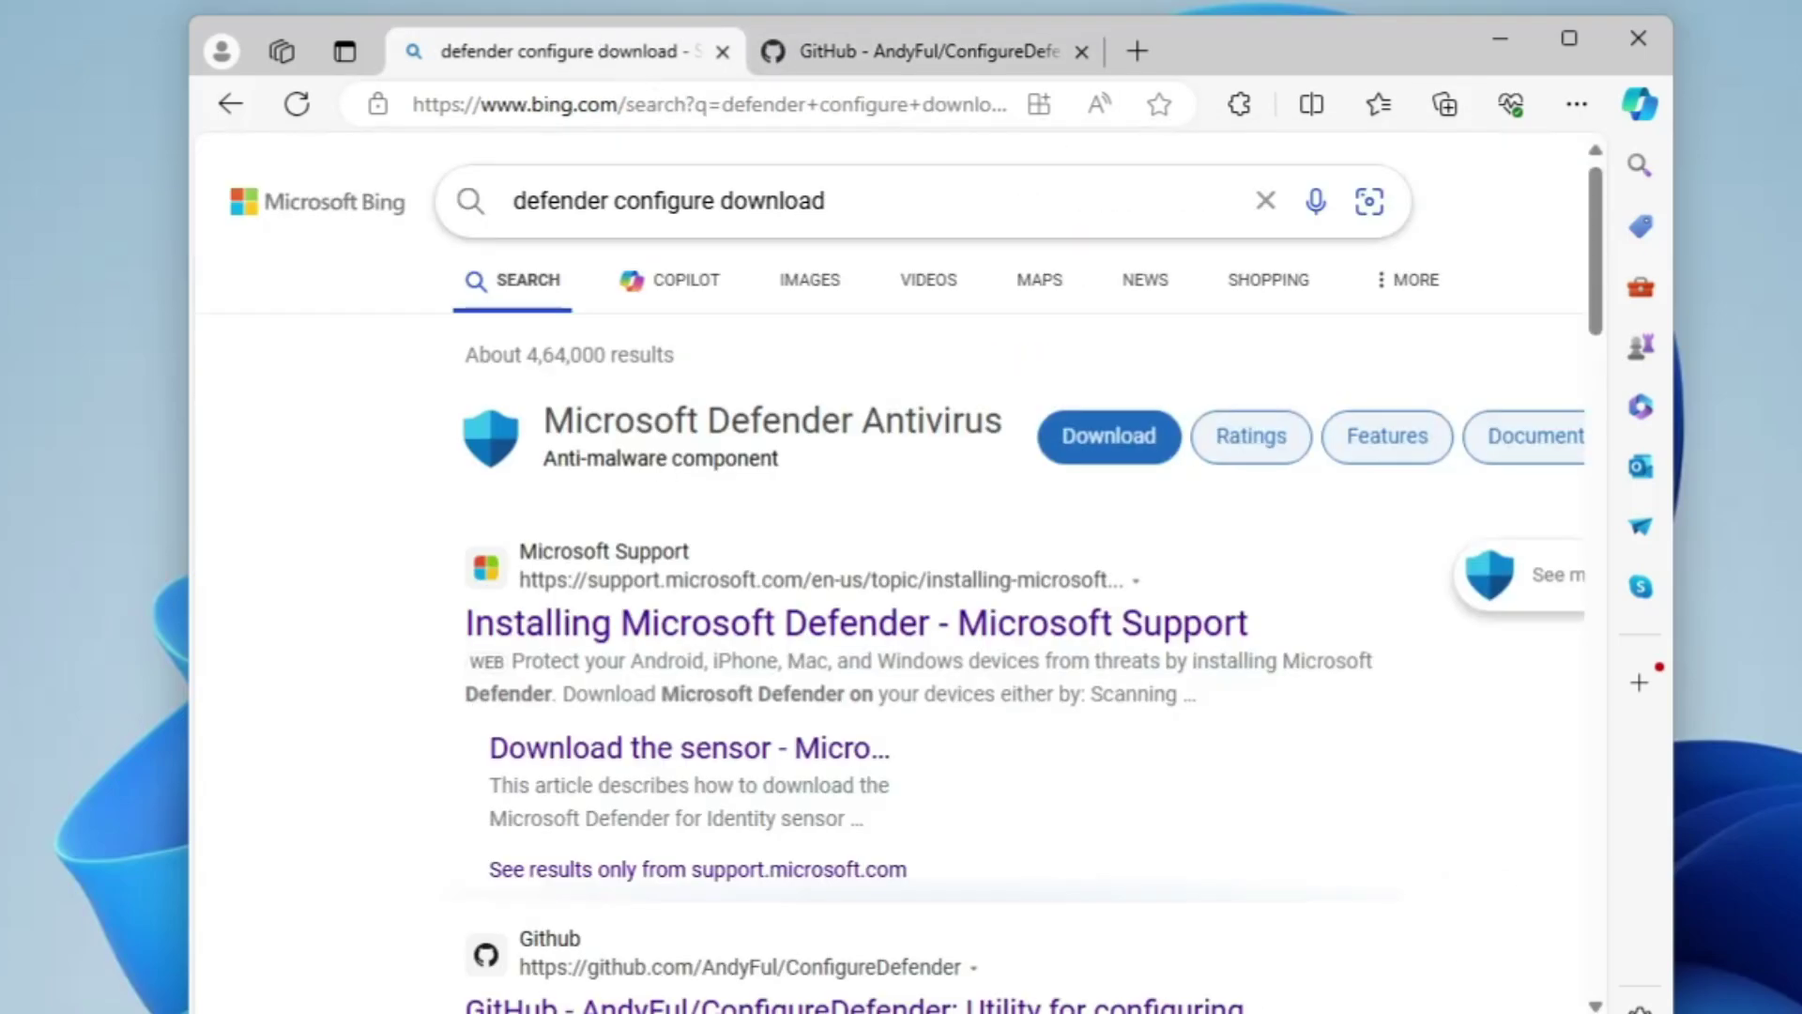
{"action": "left_click_drag", "start_coordinate": [713, 201], "coordinate": [503, 221]}
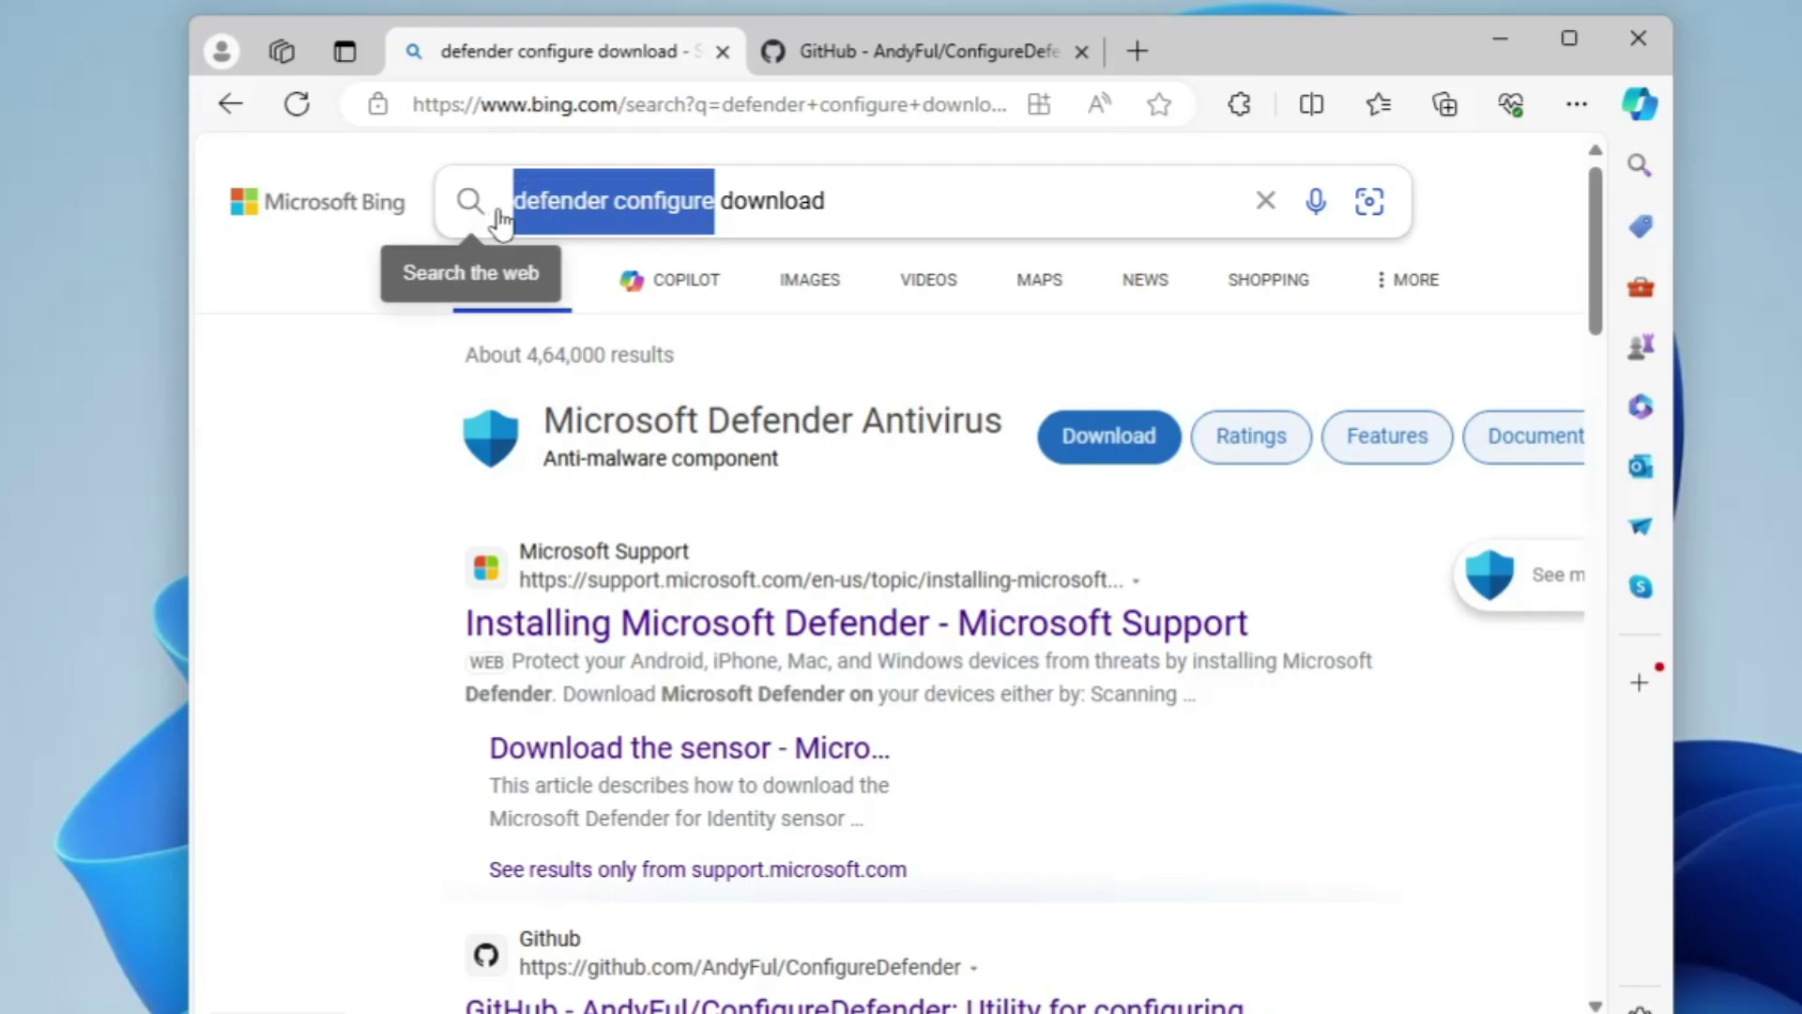
{"action": "type", "text": "hard config"}
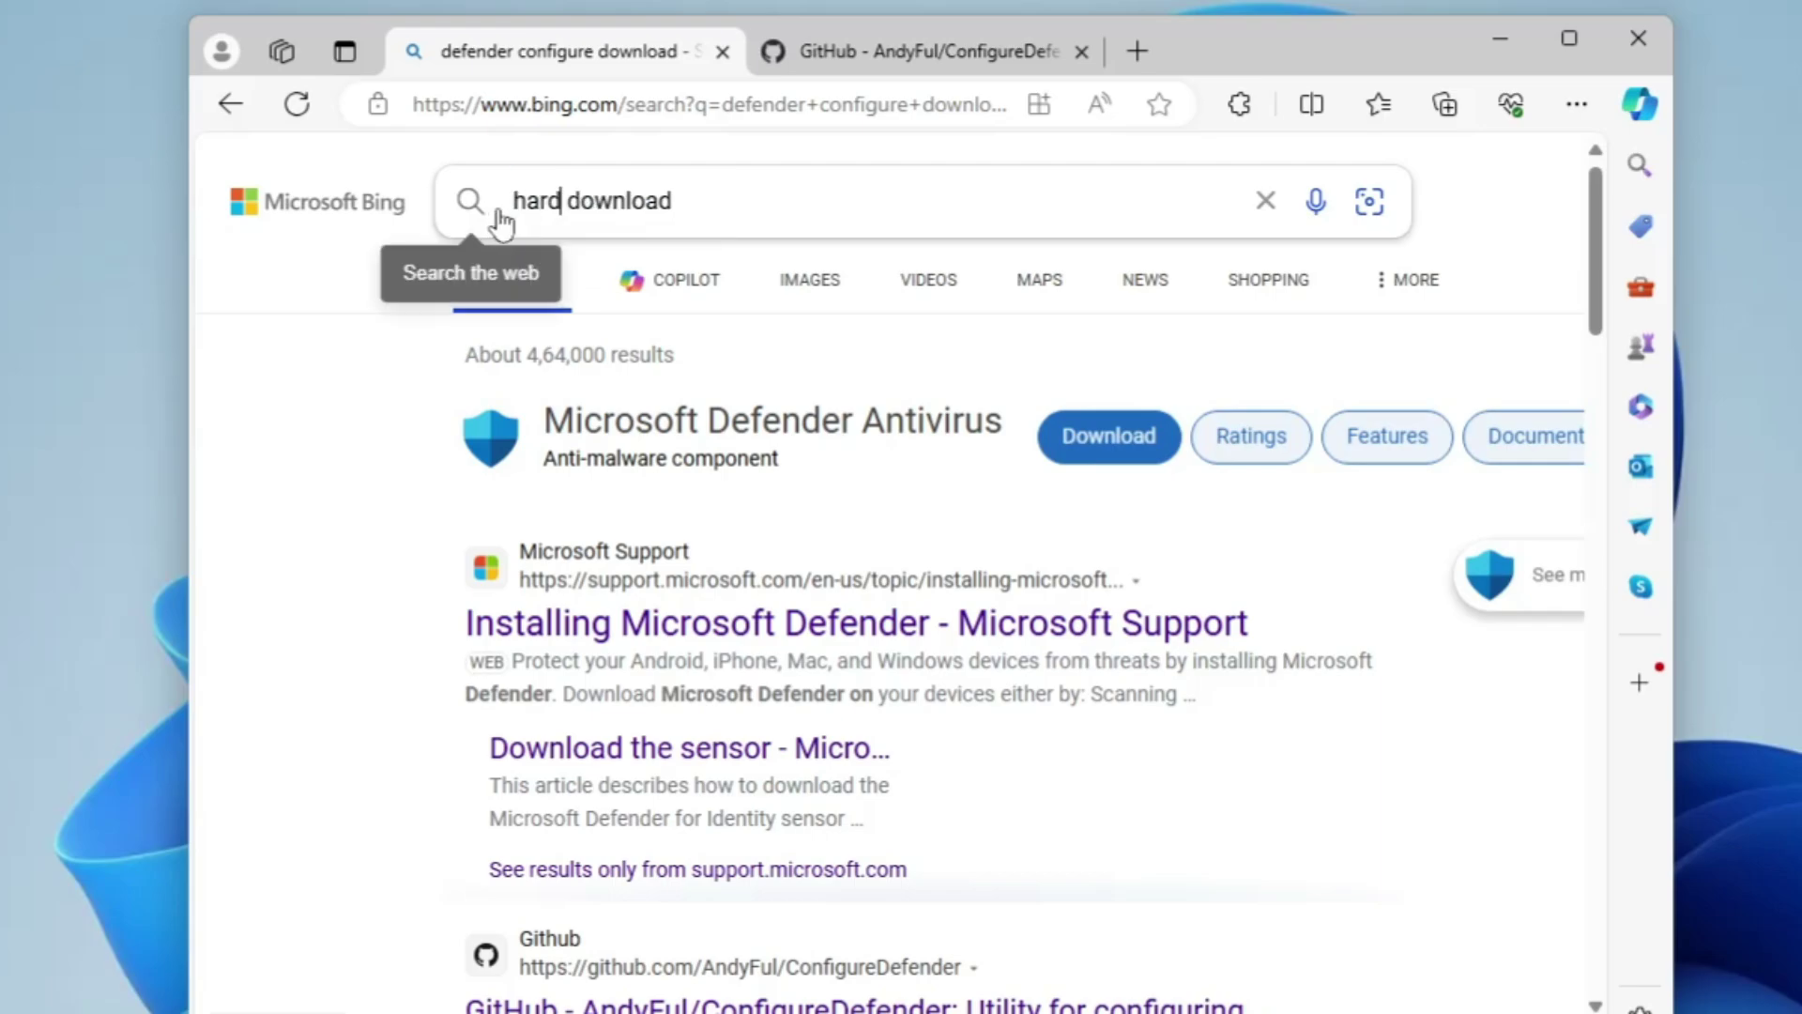
{"action": "key", "text": "Down"}
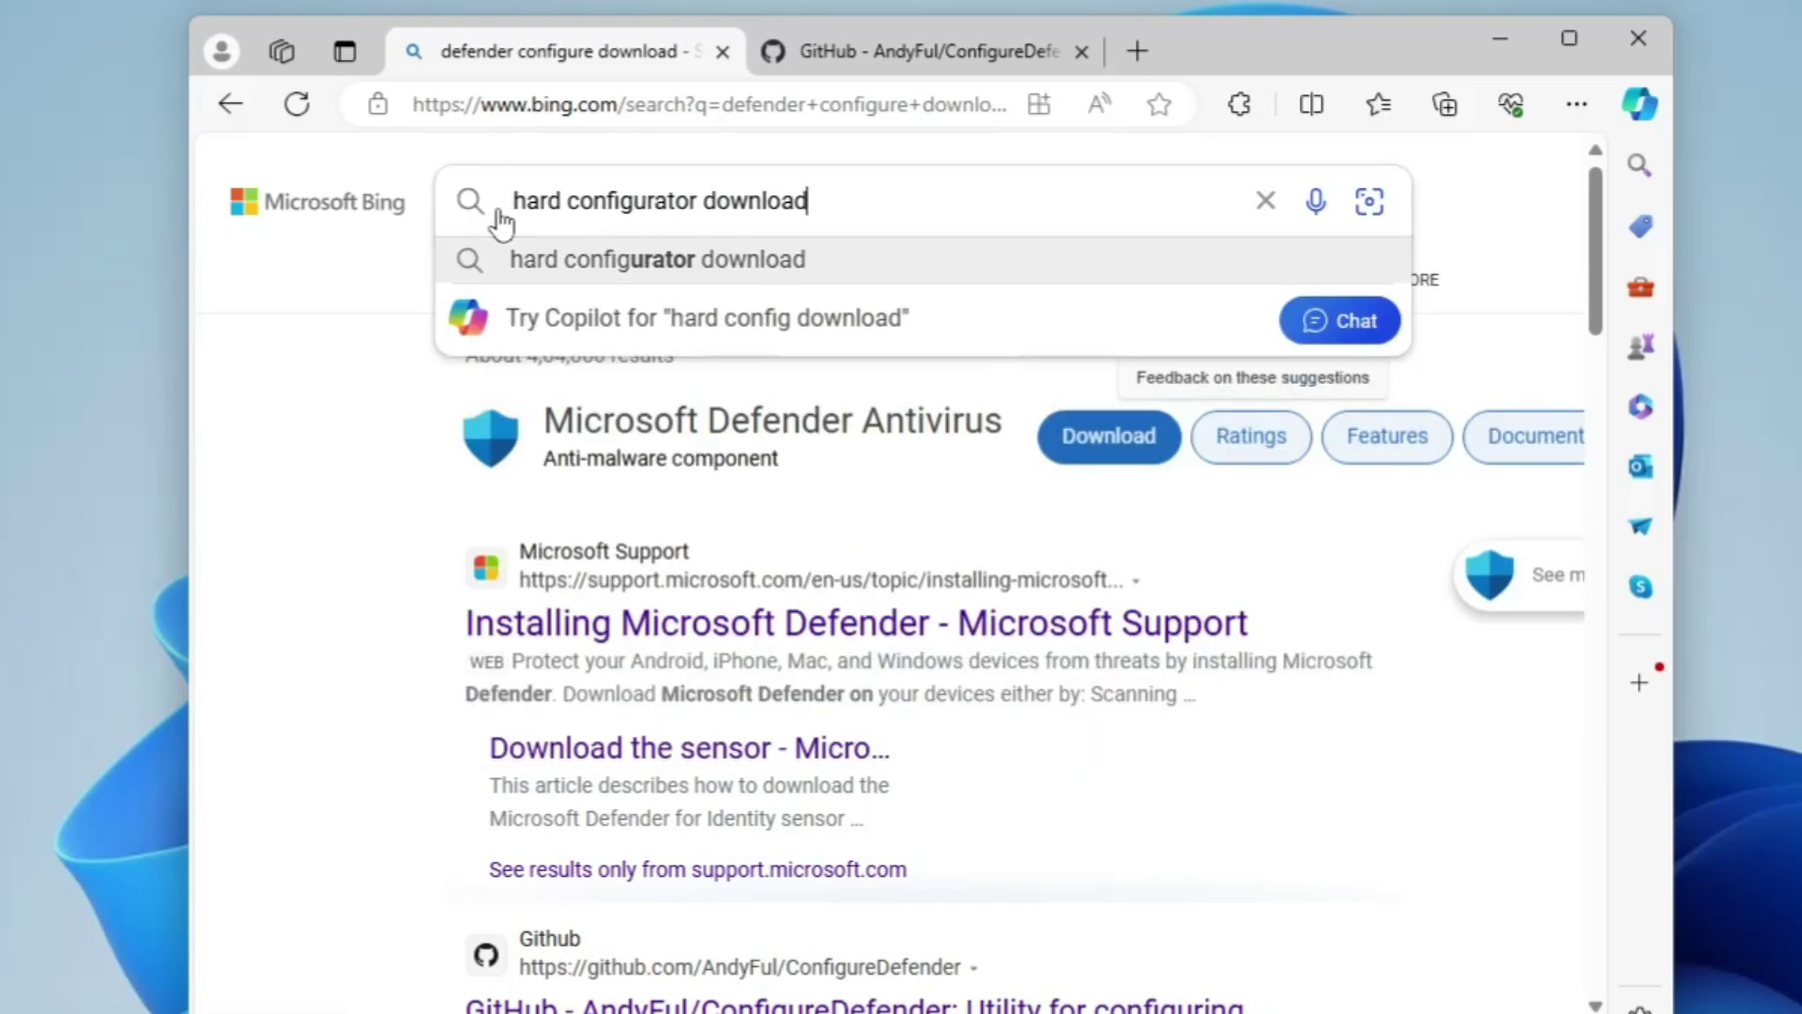
{"action": "key", "text": "Return"}
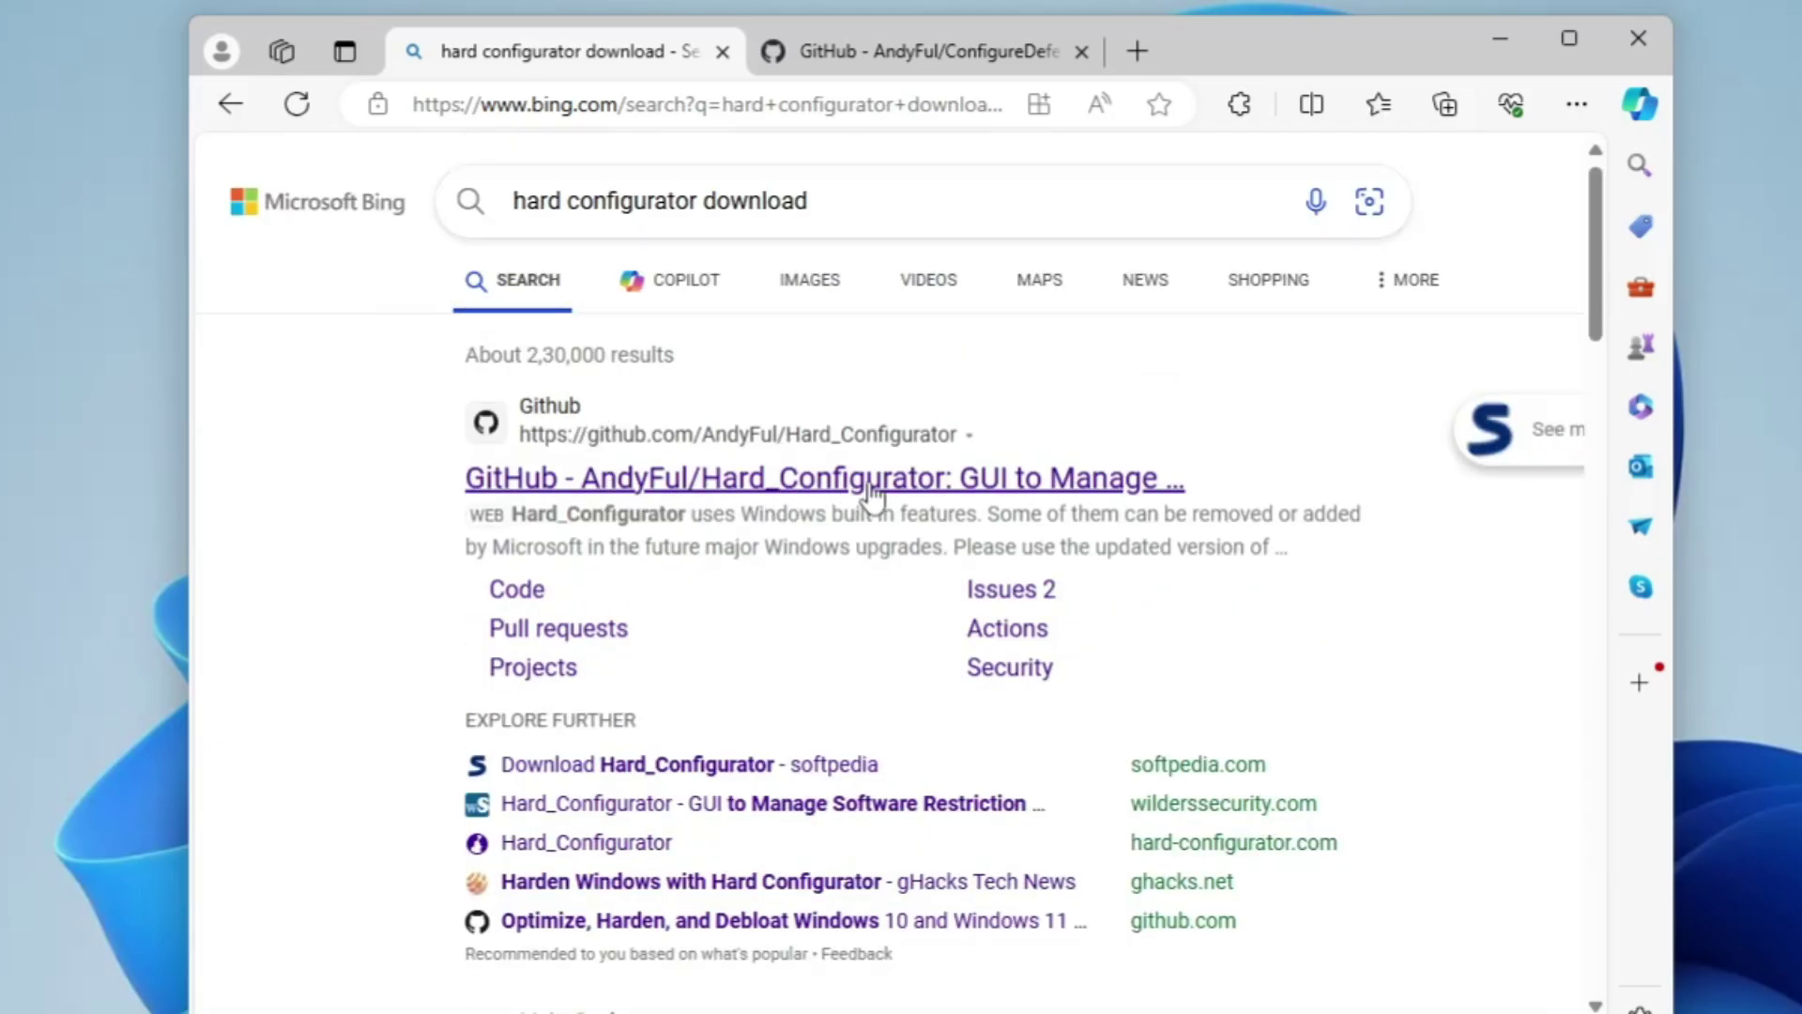
Step: Open the AndyFul/Hard_Configurator GitHub repository and download it as a ZIP
{"action": "left_click", "coordinate": [766, 481]}
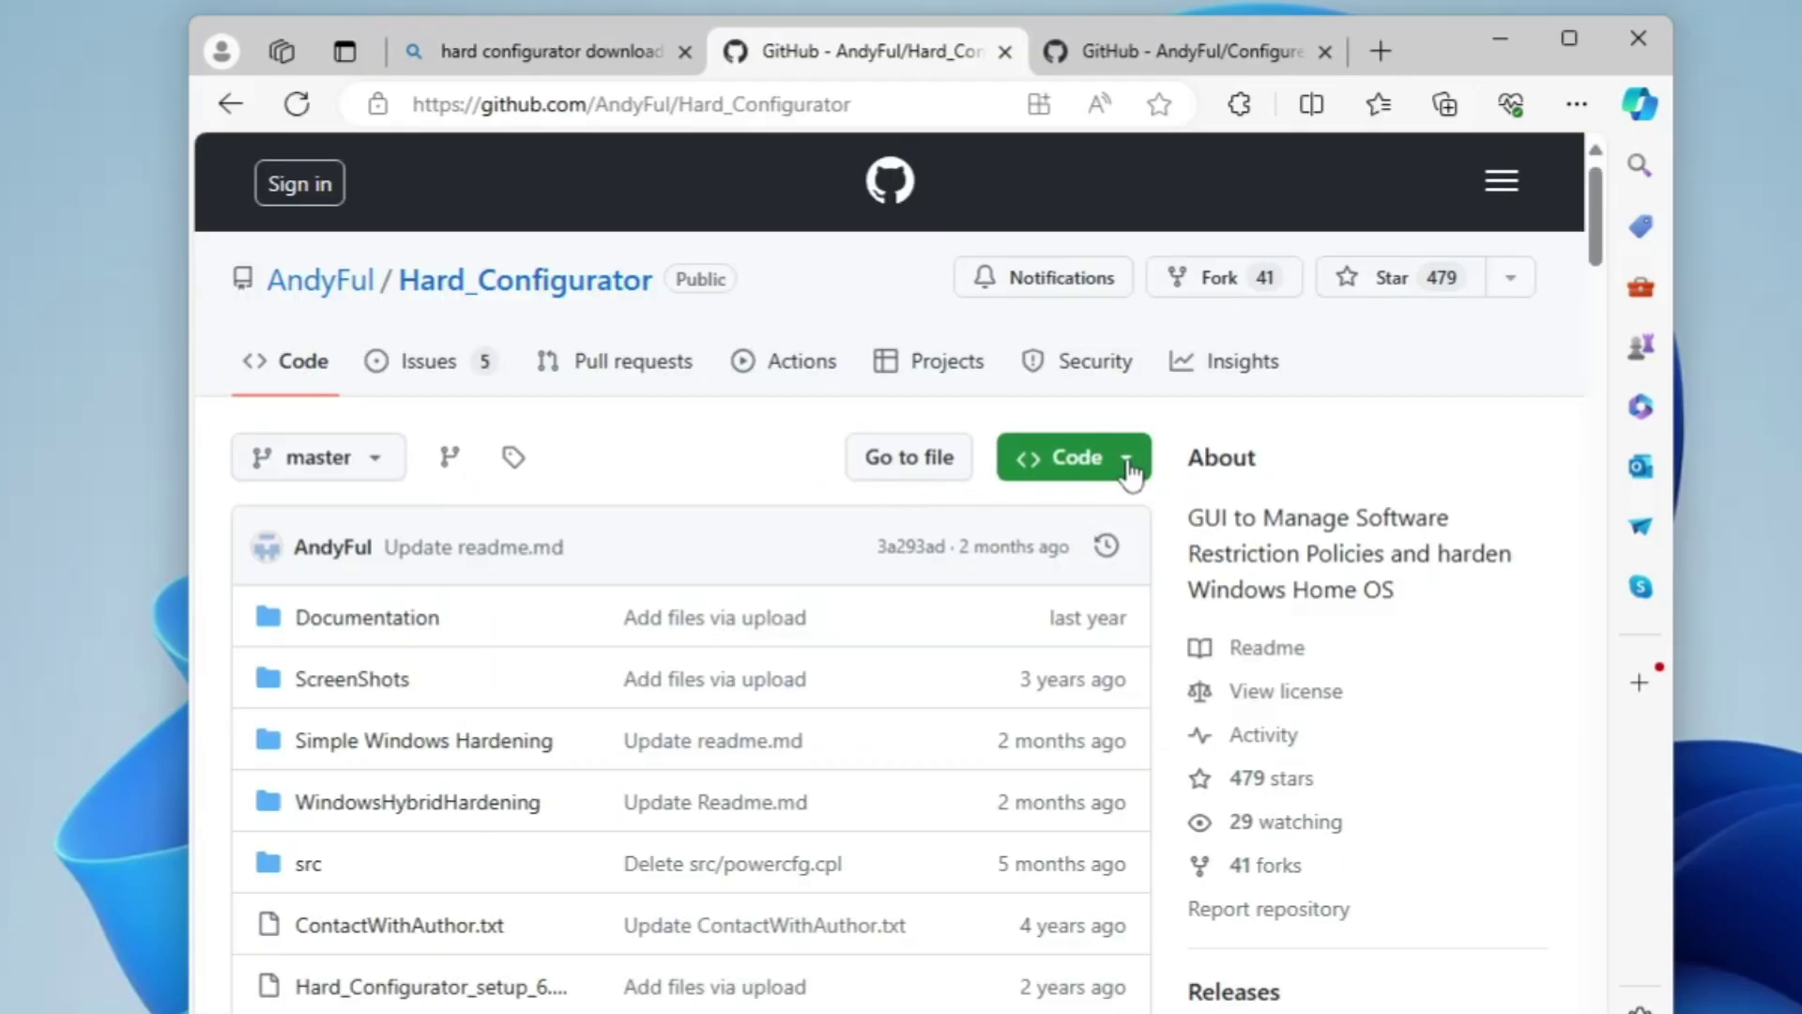
{"action": "left_click", "coordinate": [1129, 462]}
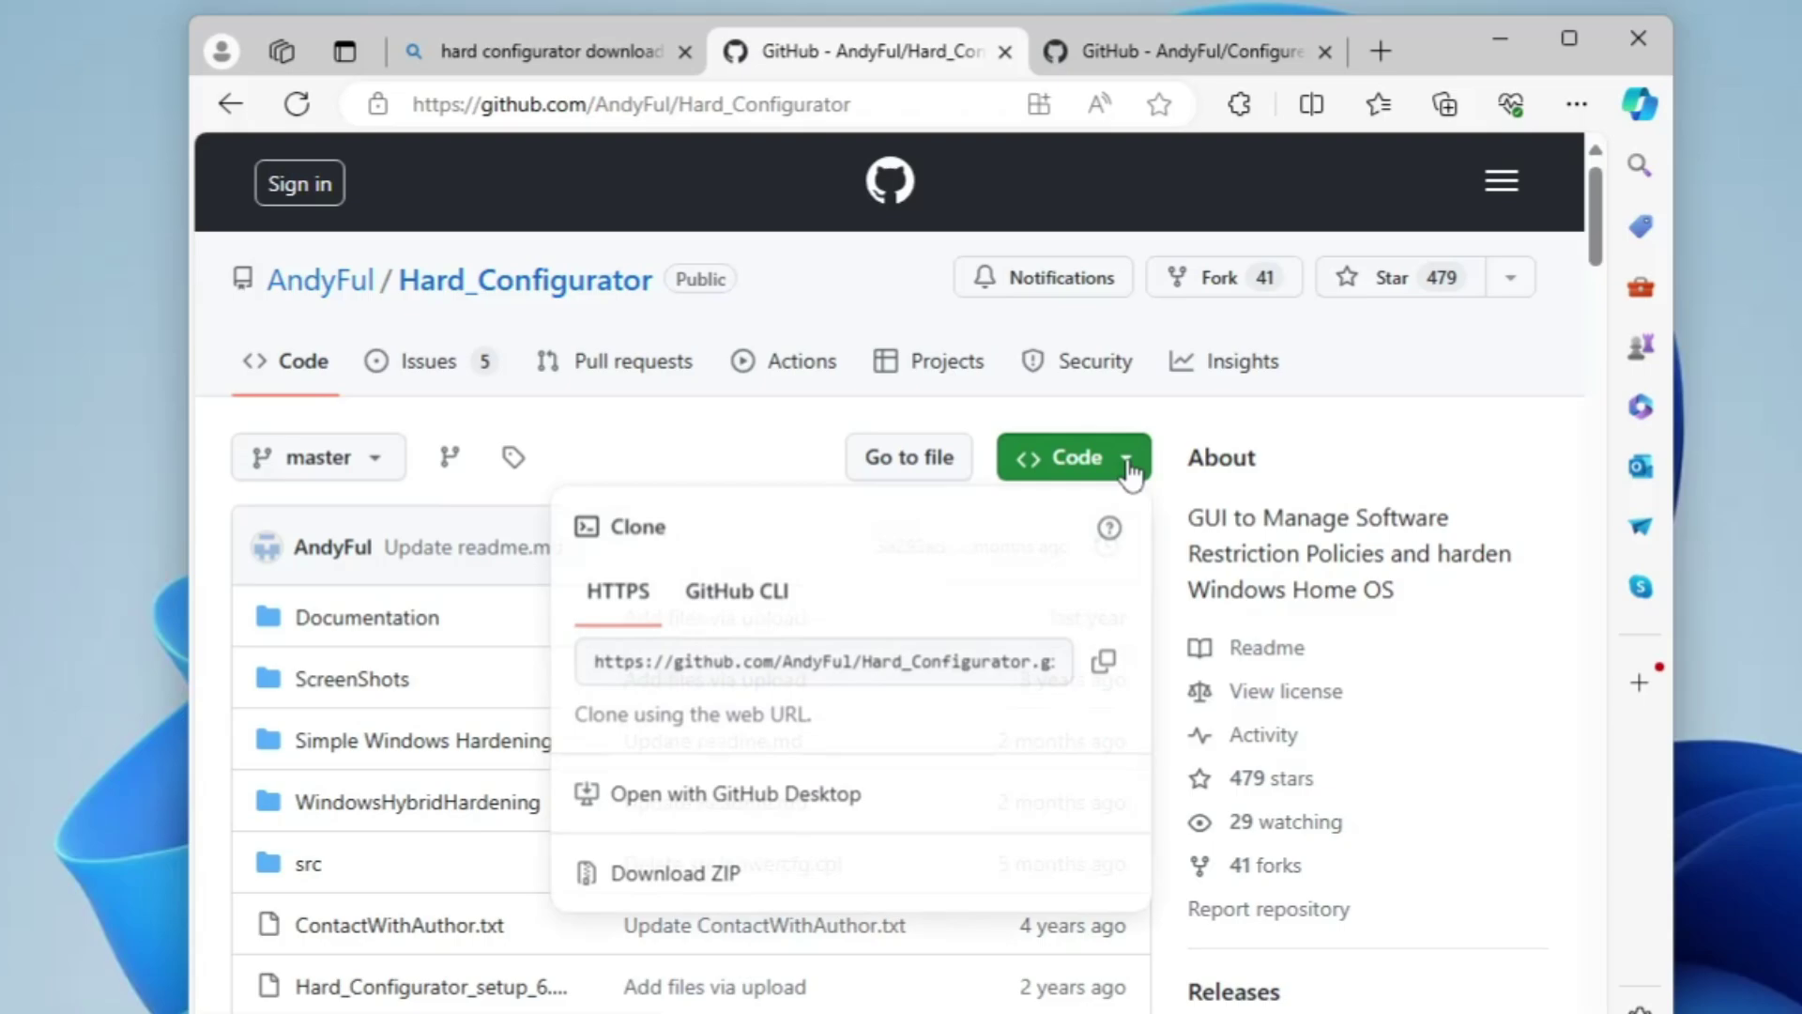
{"action": "left_click", "coordinate": [715, 882]}
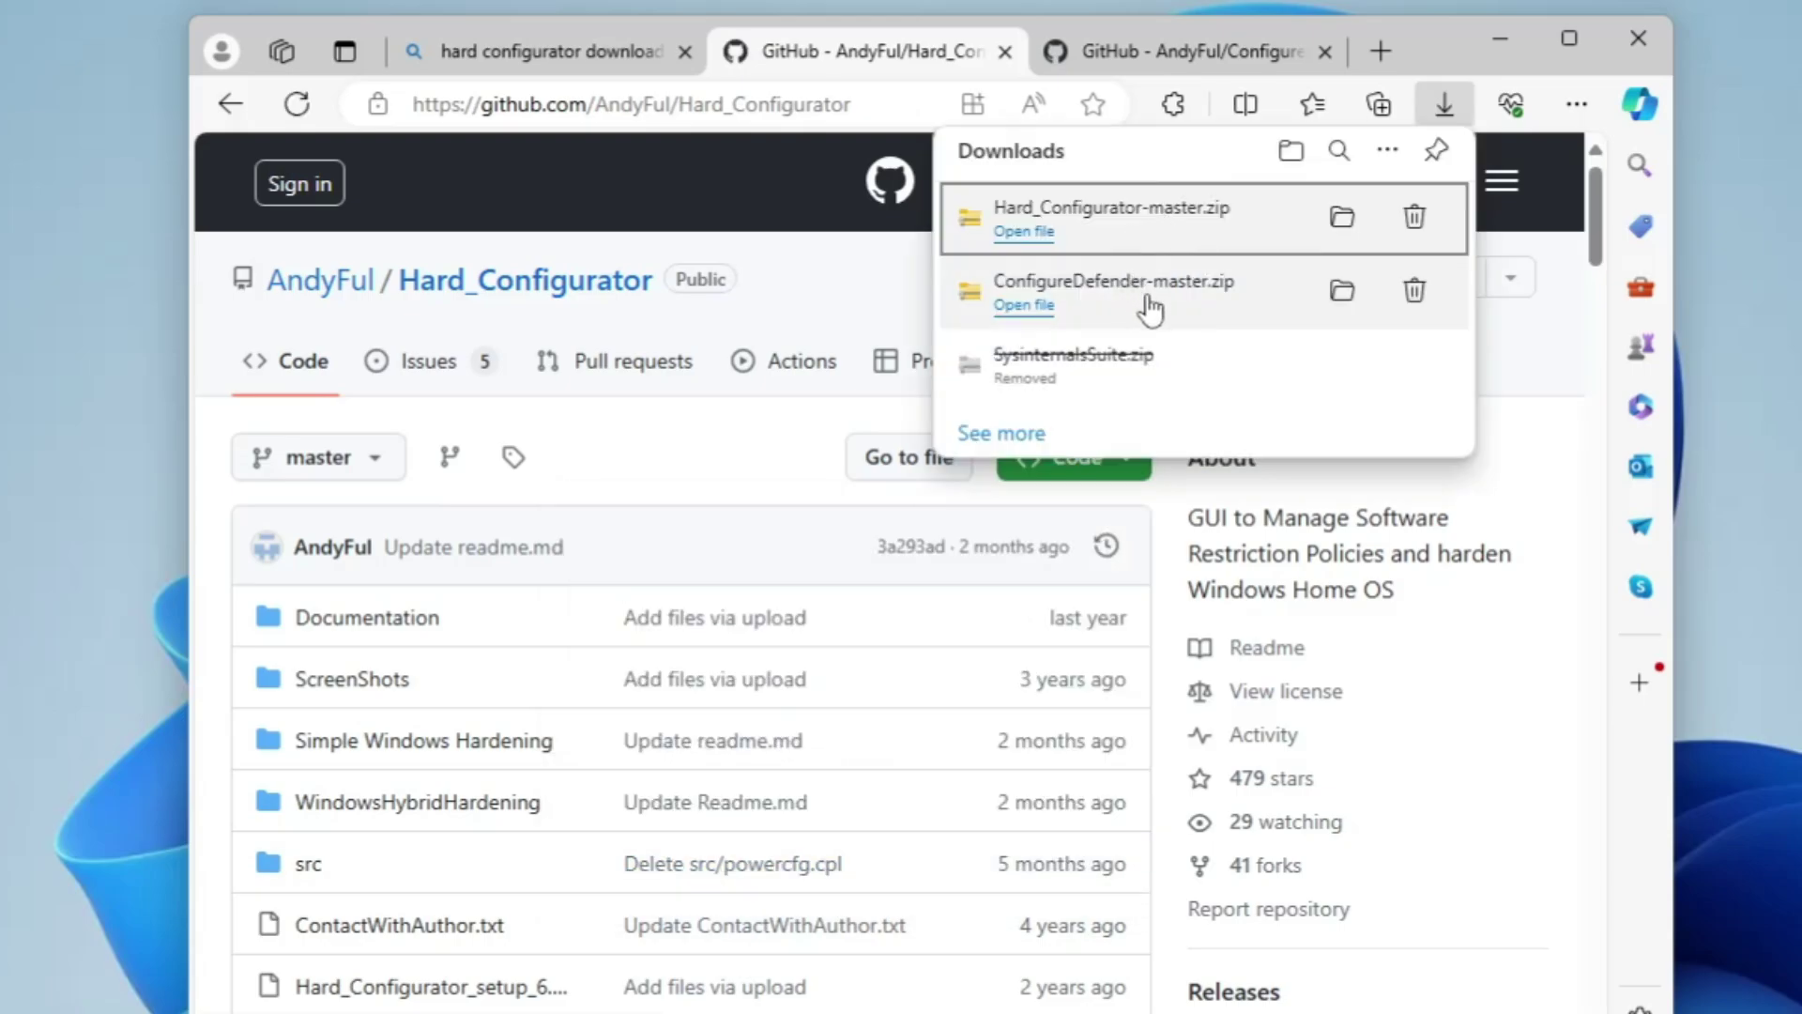
Step: Show the downloaded archives in their folder, extract ConfigureDefender-master to the default destination, and open the extracted inner folder
{"action": "left_click", "coordinate": [1348, 298]}
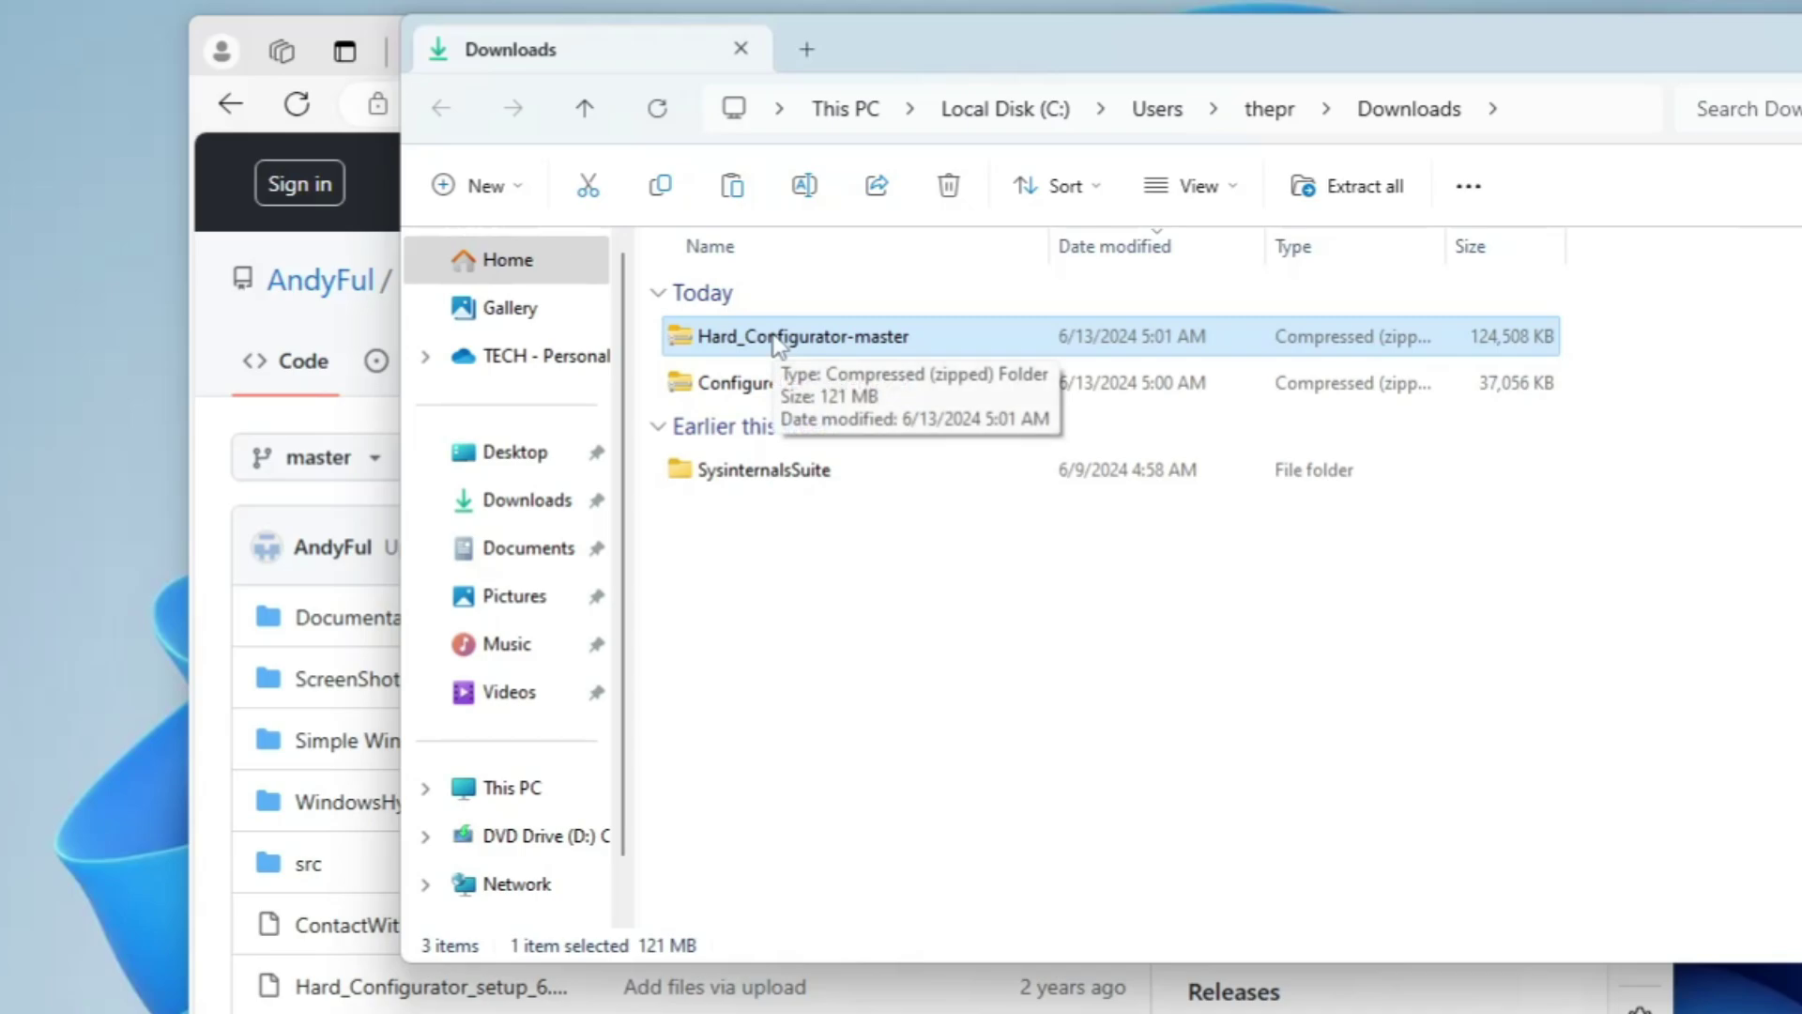
{"action": "left_click", "coordinate": [828, 394]}
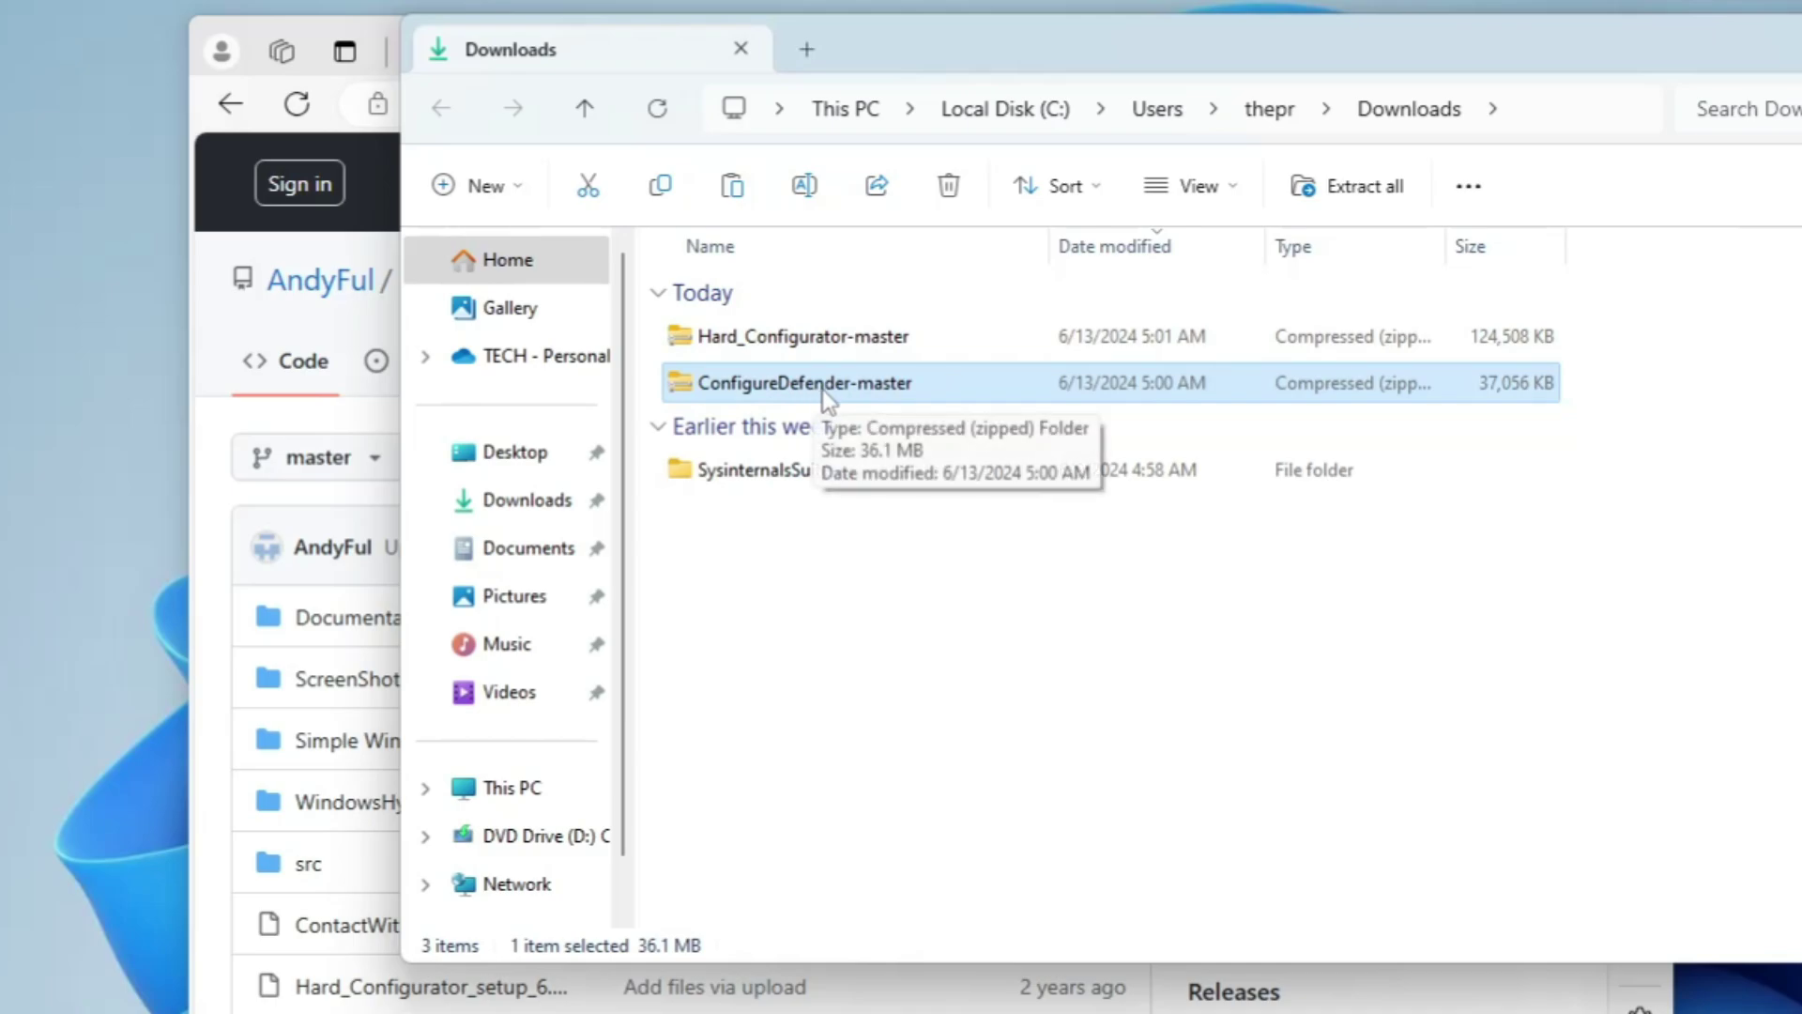
{"action": "right_click", "coordinate": [822, 387]}
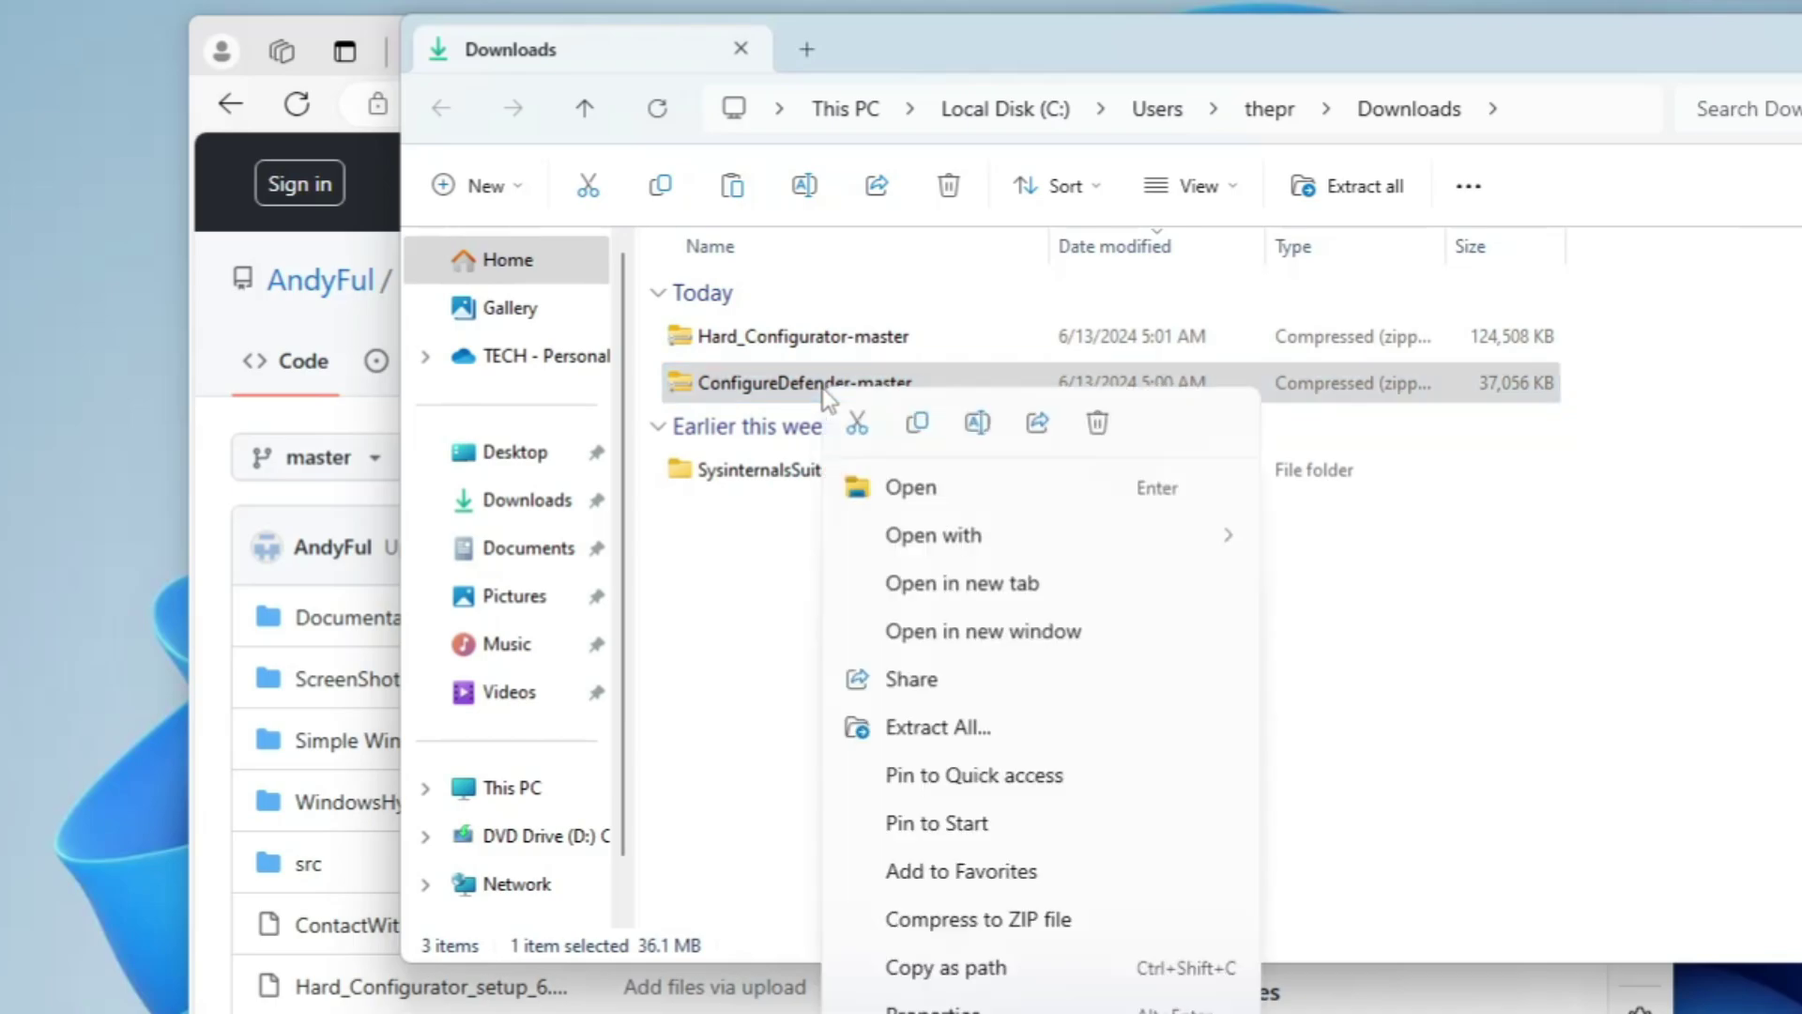
{"action": "left_click", "coordinate": [934, 729]}
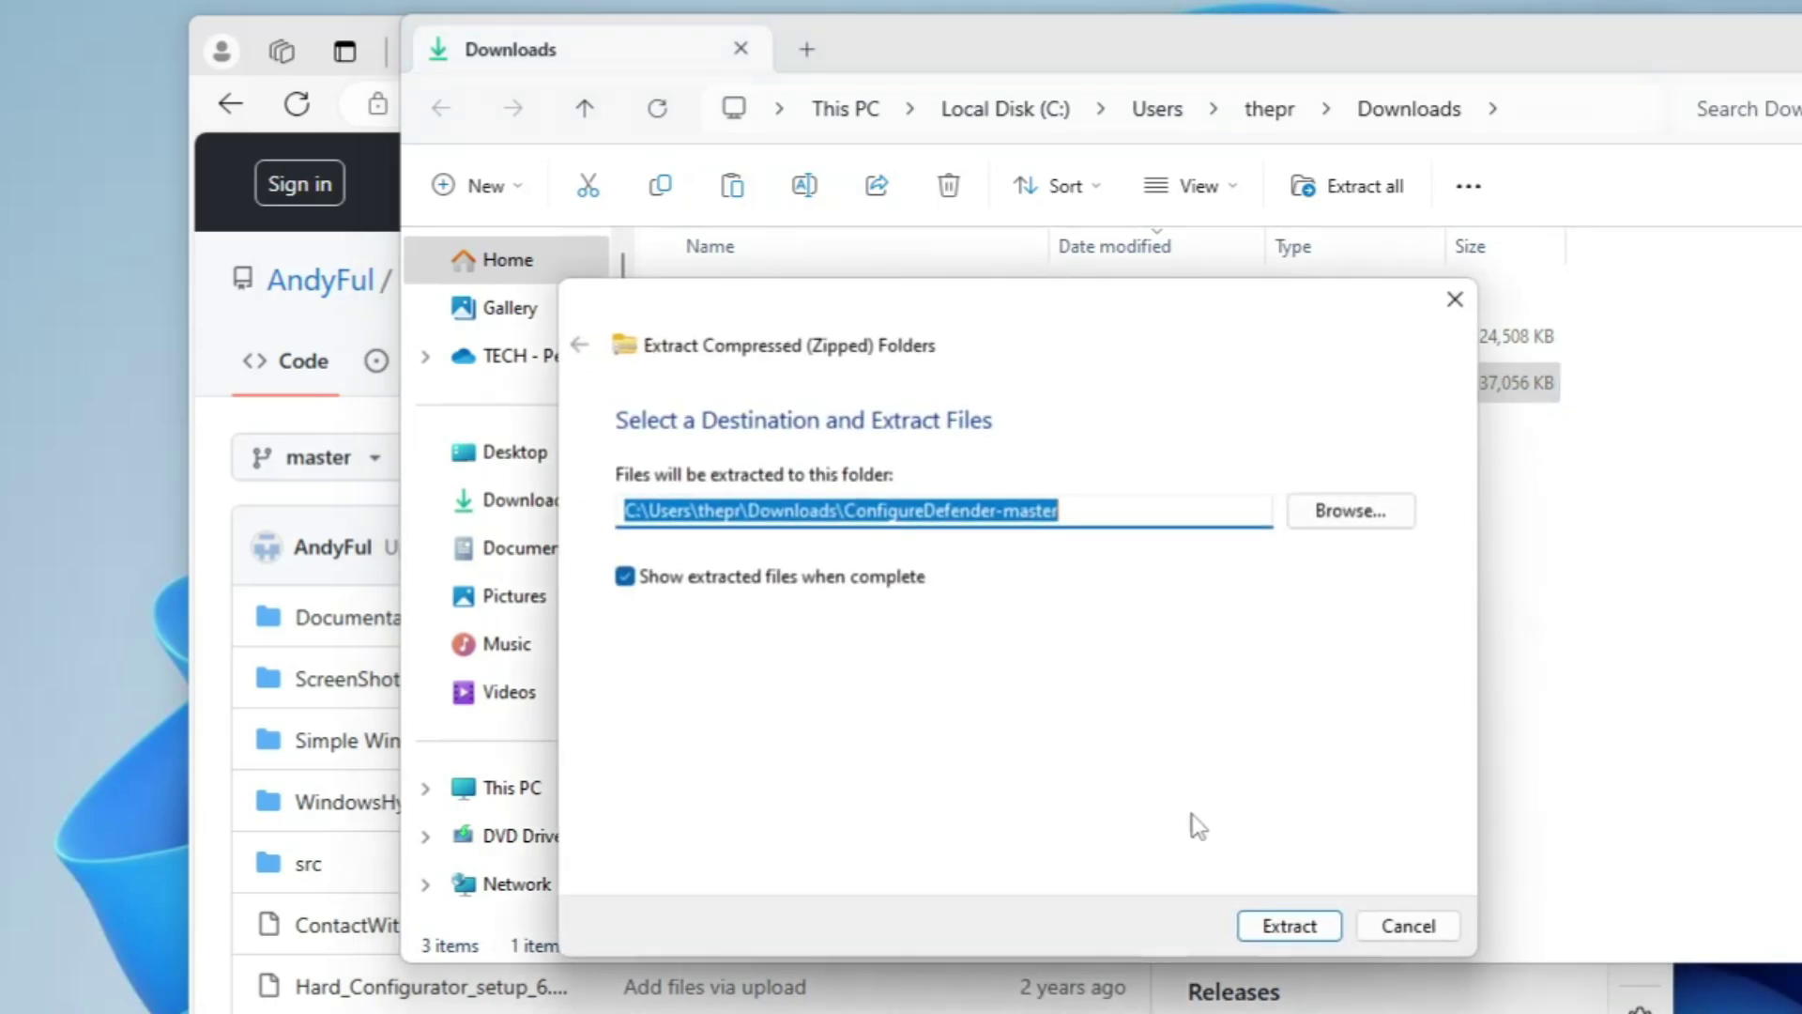
{"action": "left_click", "coordinate": [1275, 927]}
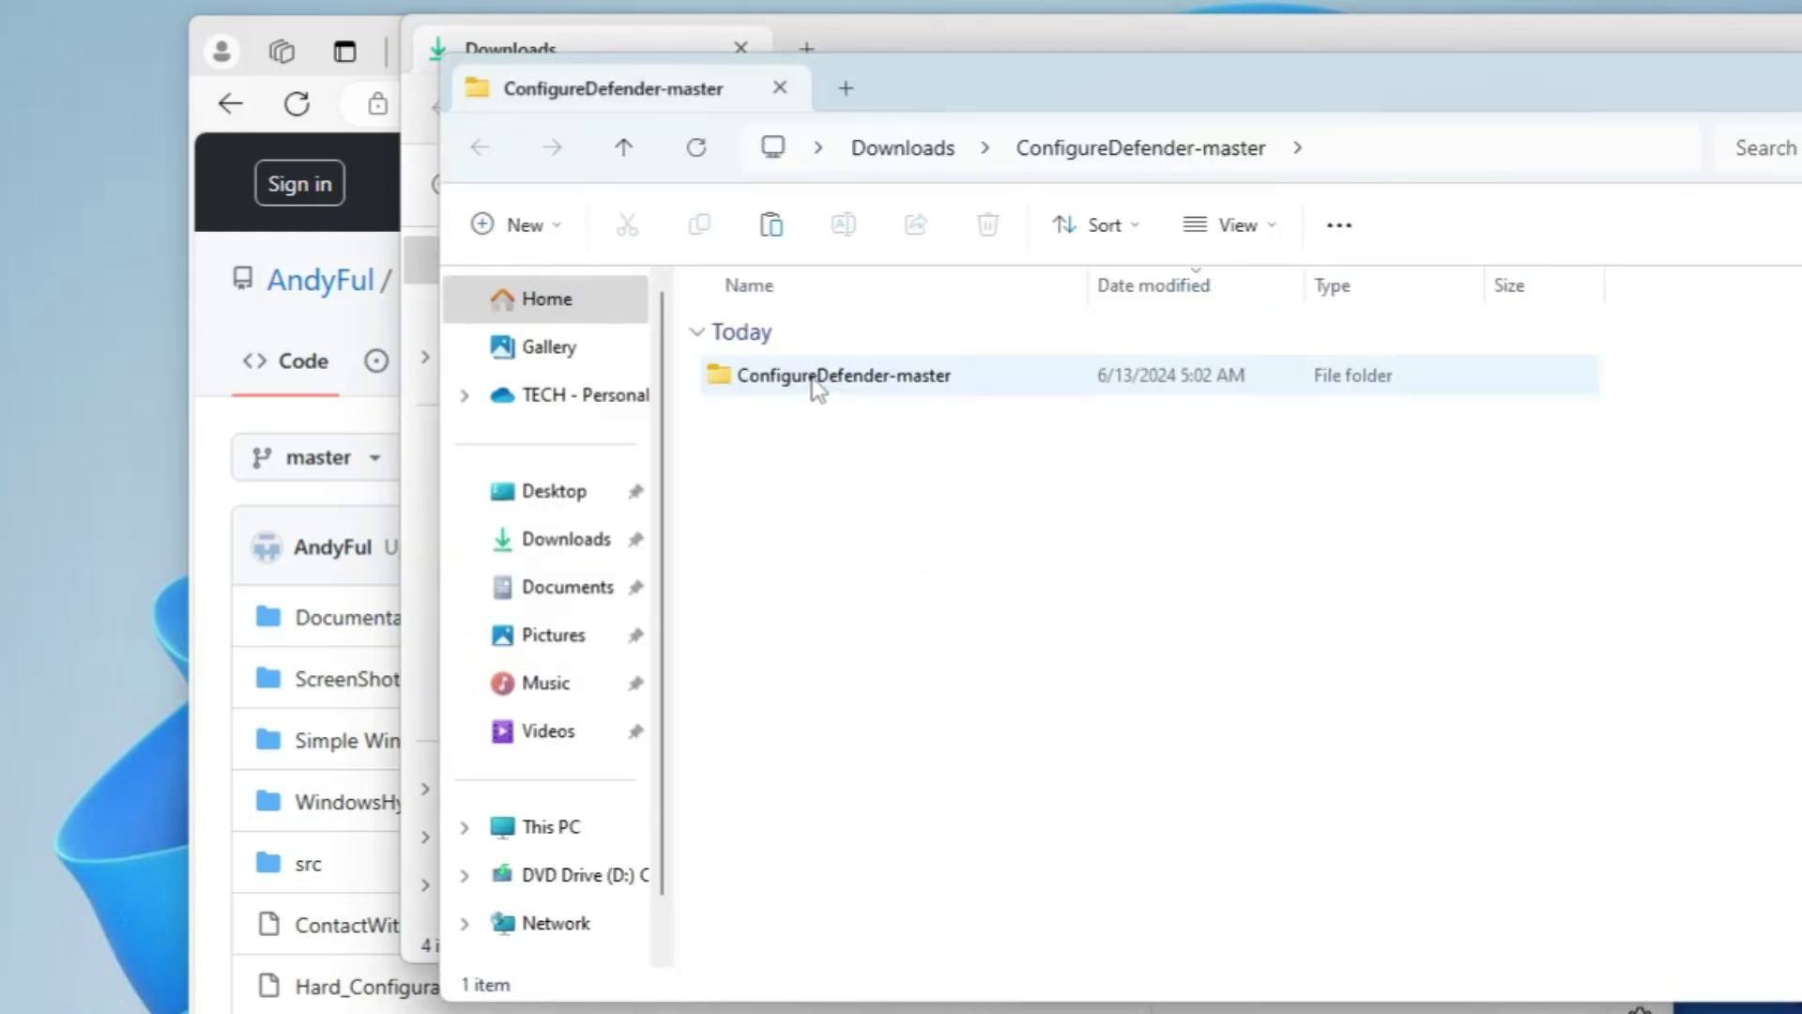
{"action": "double_click", "coordinate": [872, 380]}
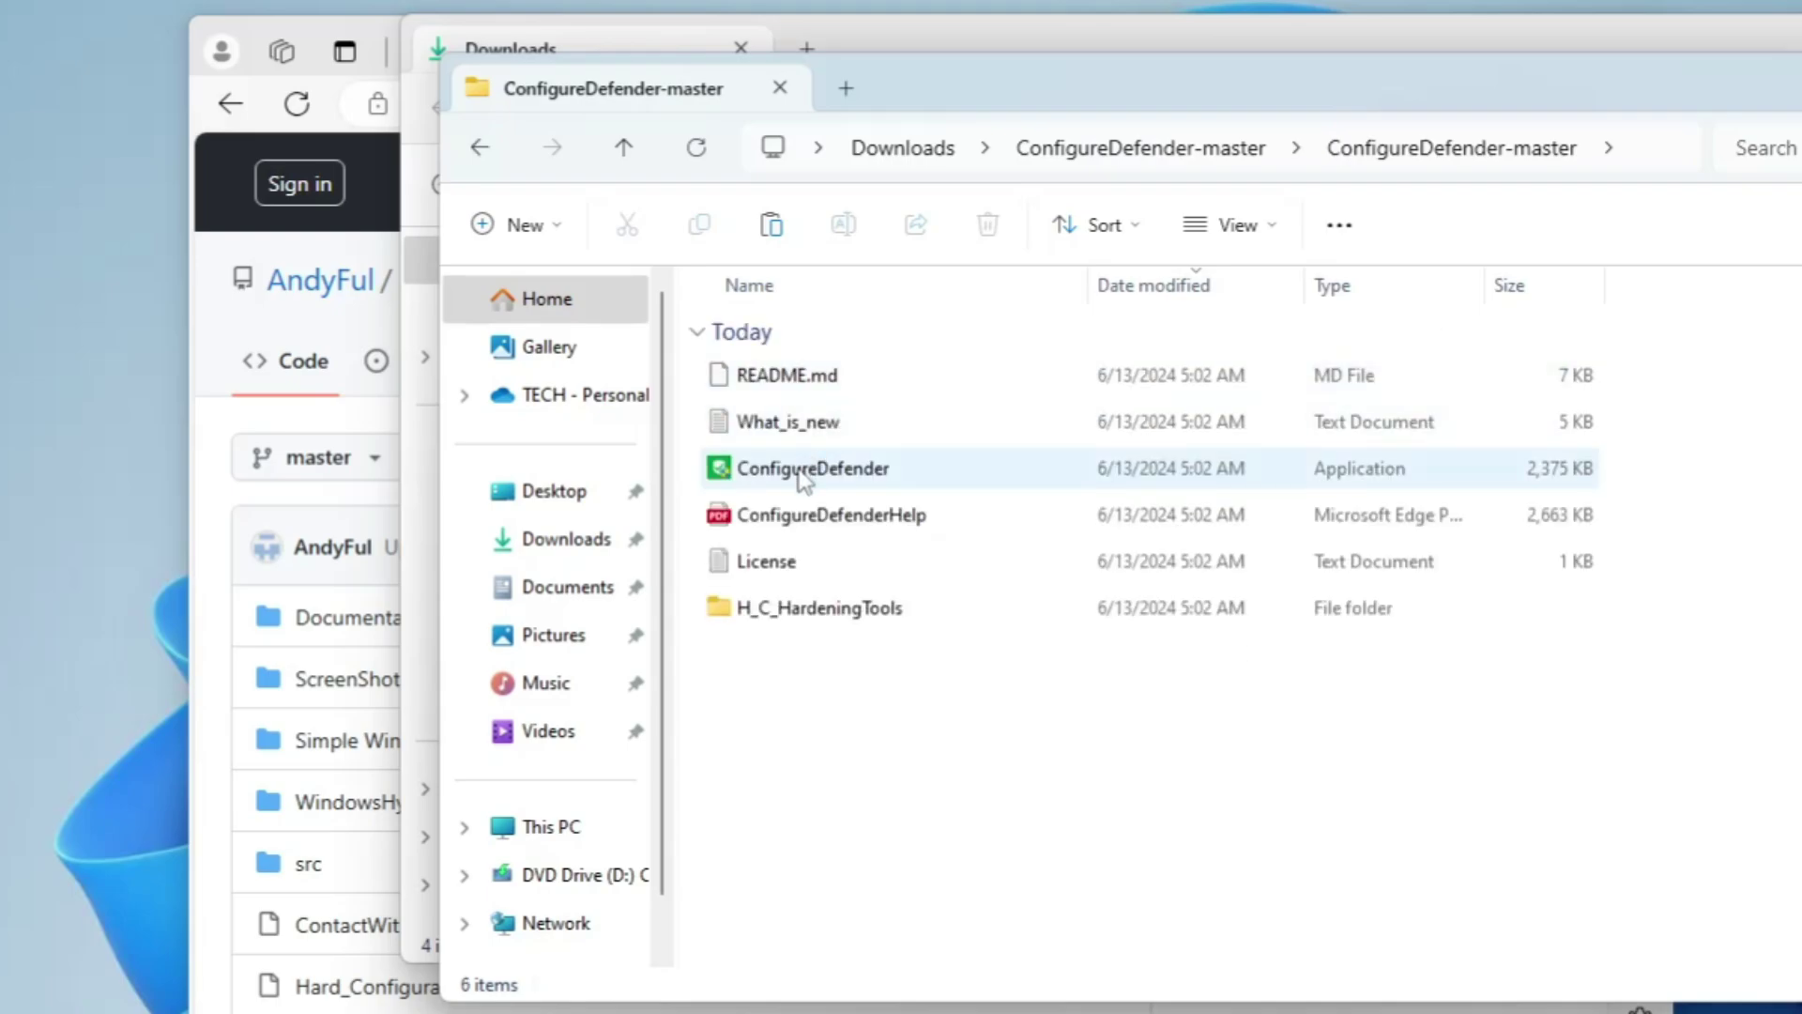
Step: Open README.md in Notepad just once, read through the ConfigureDefender description, and close it
{"action": "mouse_move", "coordinate": [805, 479]}
{"action": "key", "text": "Down"}
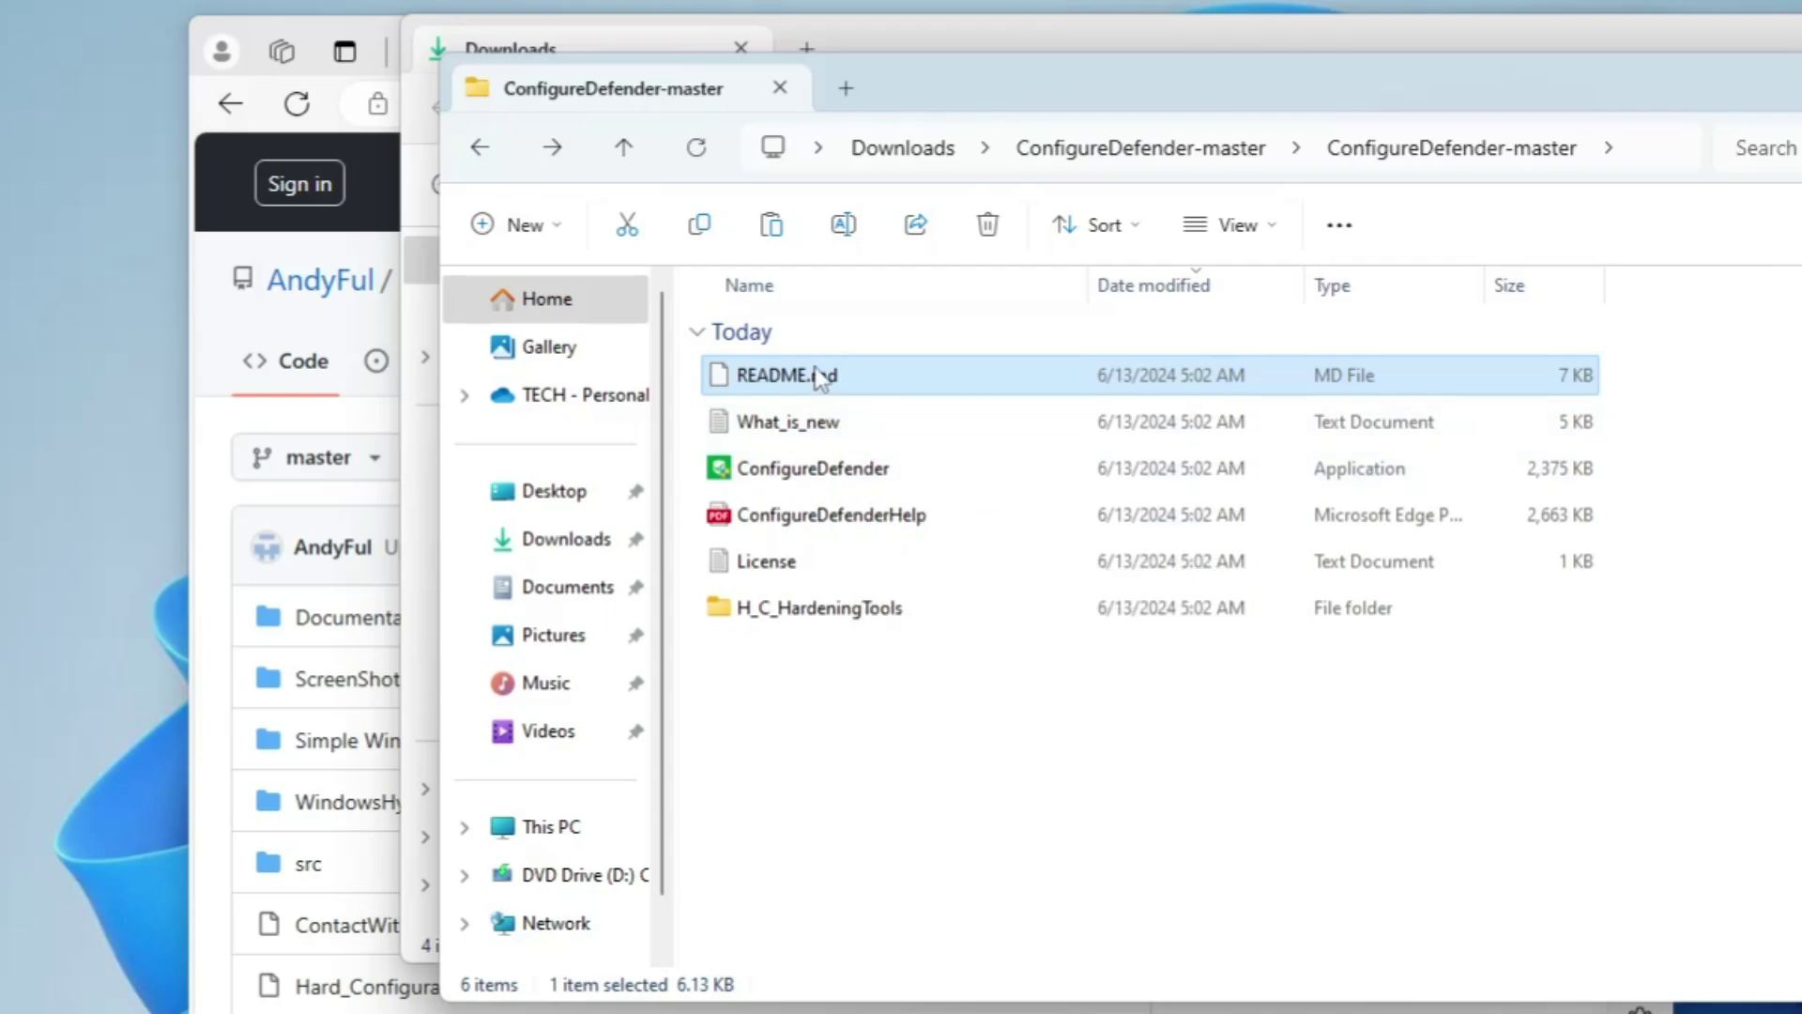
{"action": "double_click", "coordinate": [790, 380]}
{"action": "left_click", "coordinate": [845, 507]}
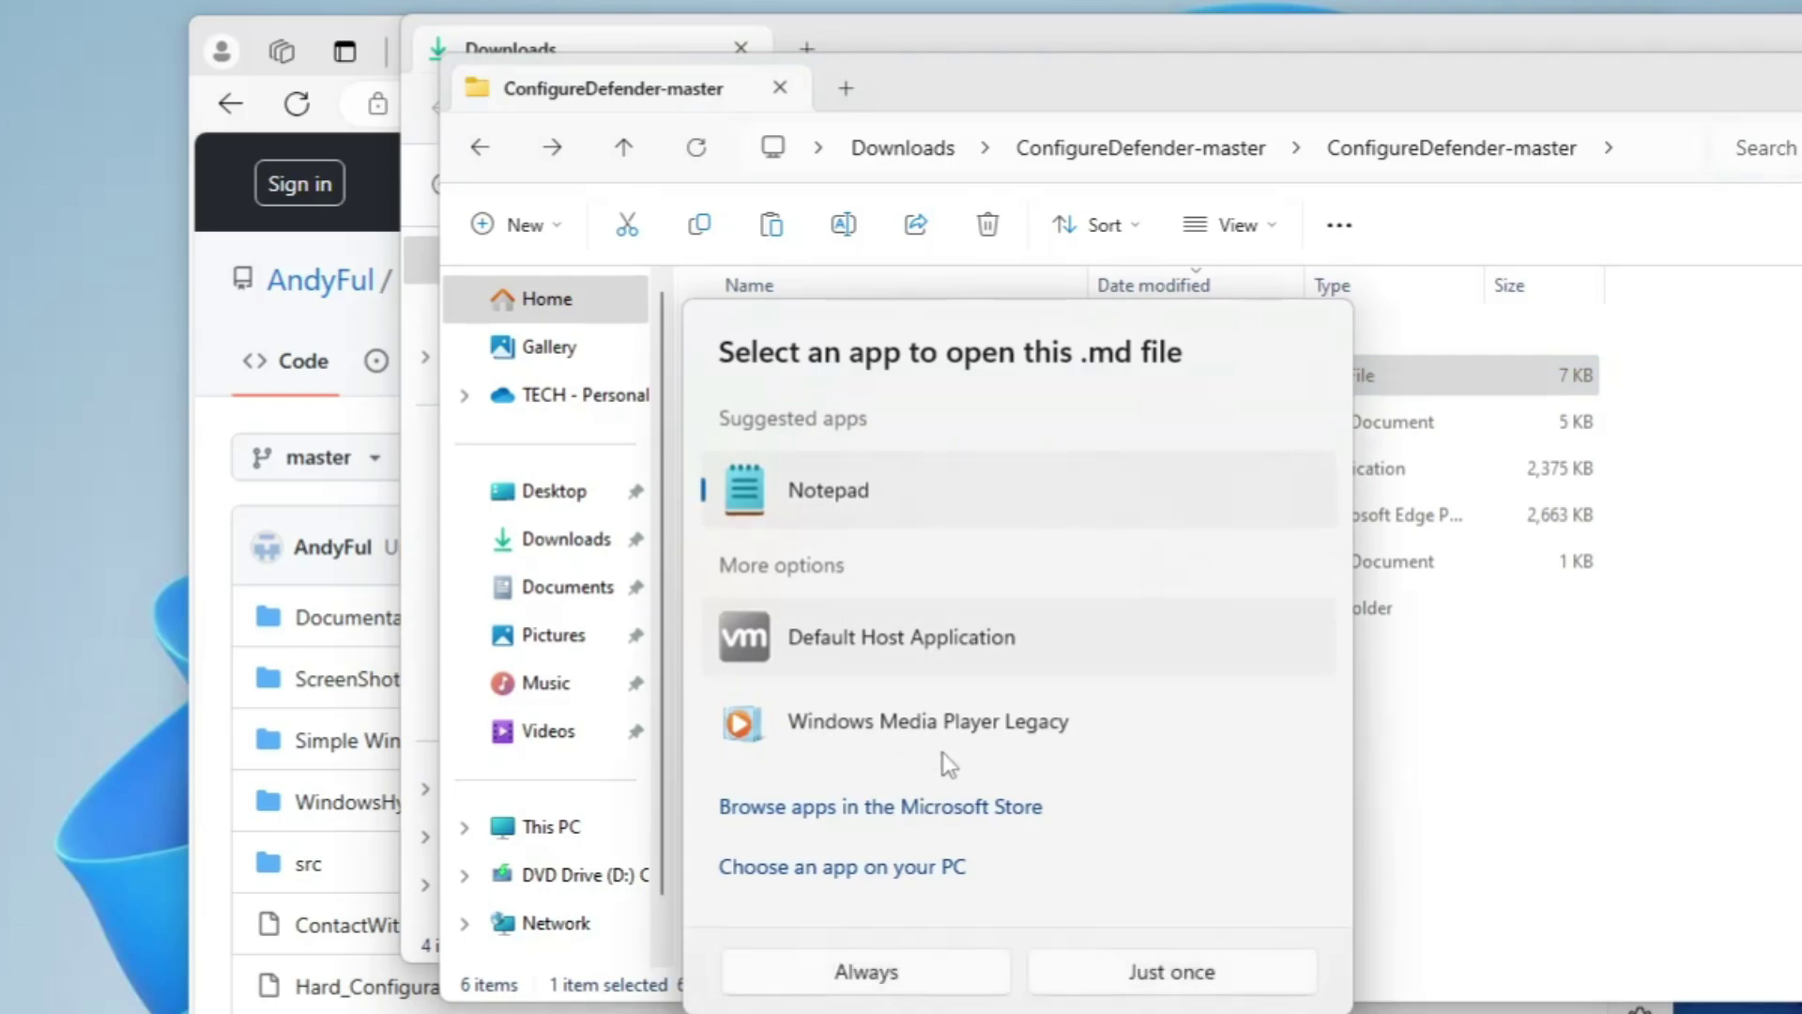
{"action": "left_click", "coordinate": [1173, 976]}
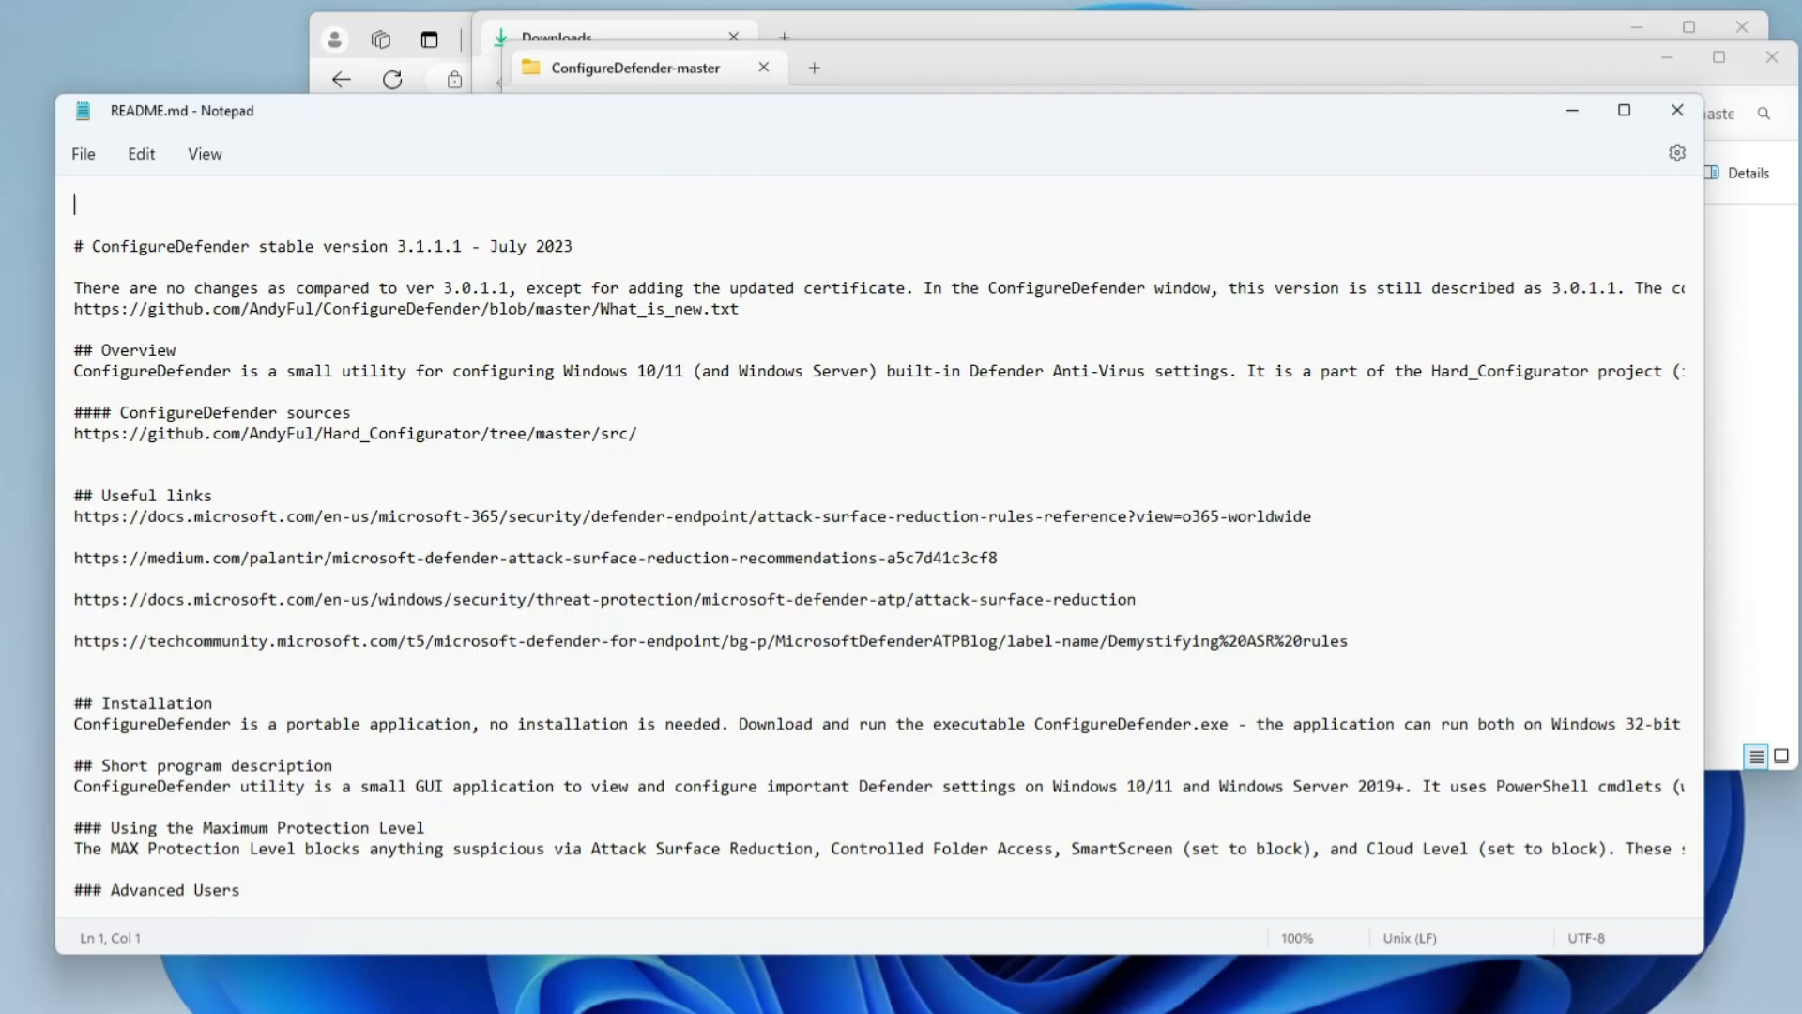
{"action": "scroll", "coordinate": [878, 540], "scroll_direction": "down", "scroll_amount": 3}
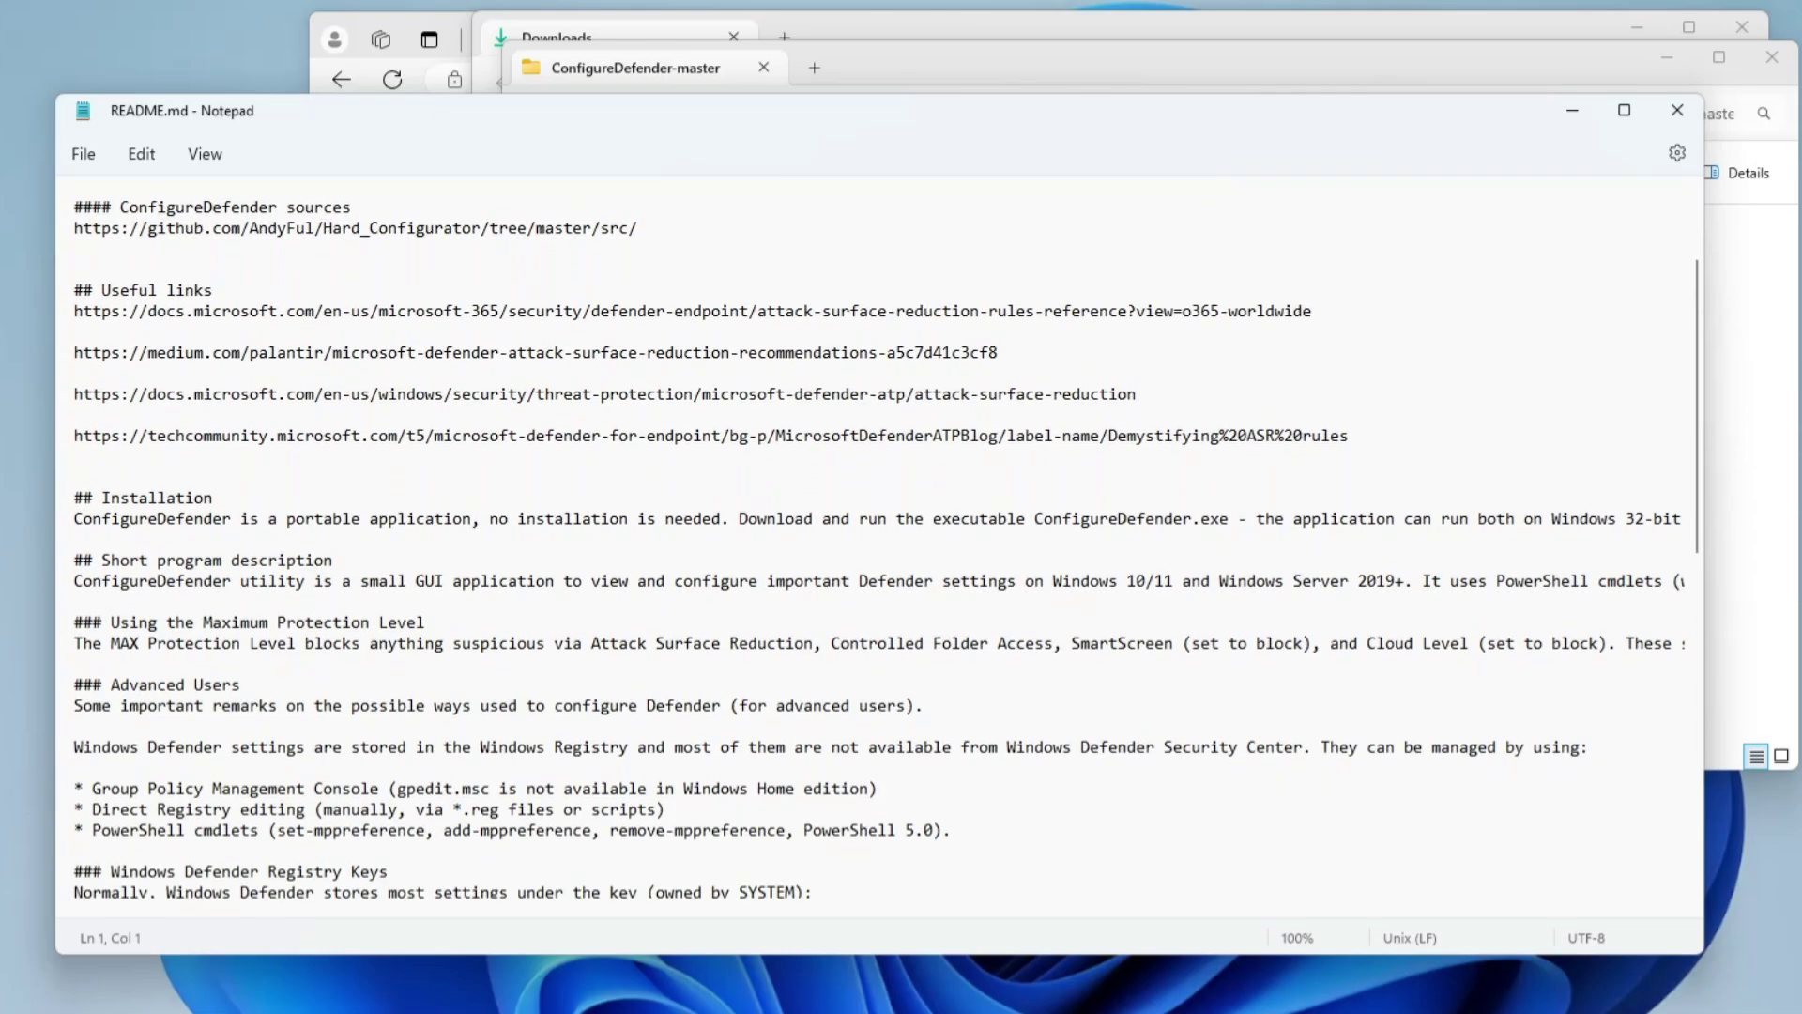
{"action": "scroll", "coordinate": [877, 539], "scroll_direction": "down", "scroll_amount": 2}
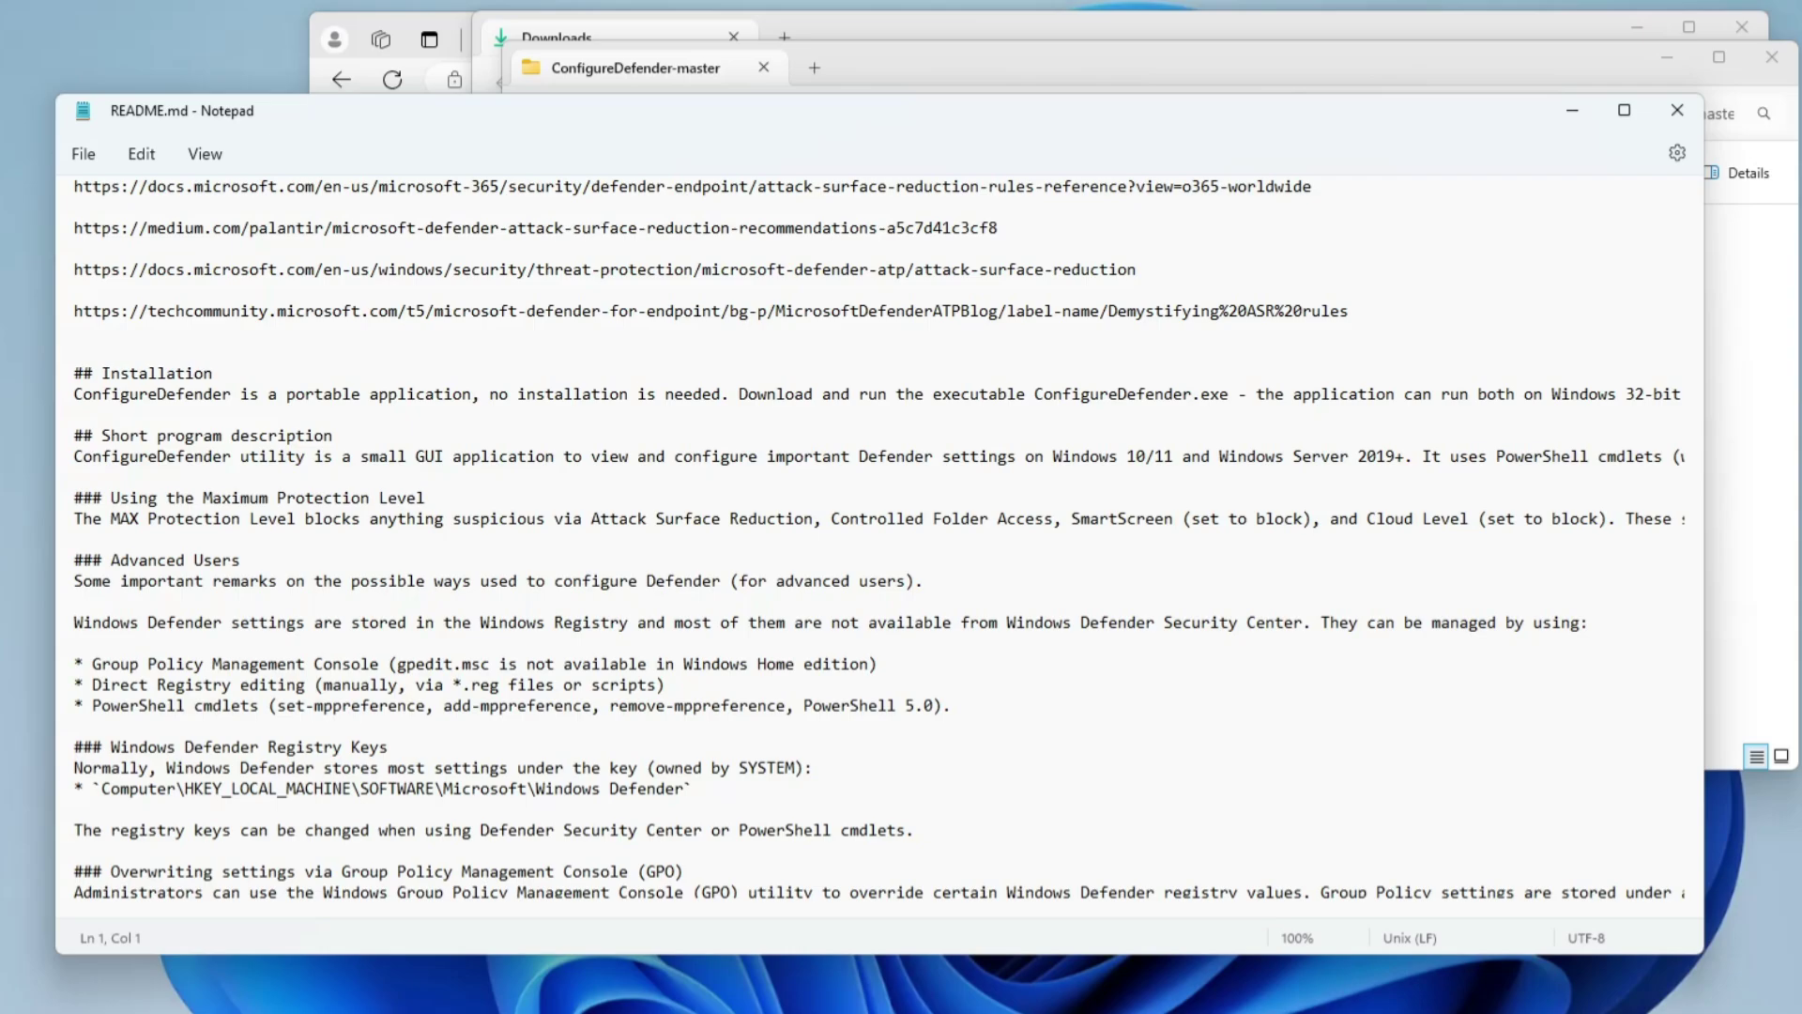
{"action": "left_click", "coordinate": [1671, 120]}
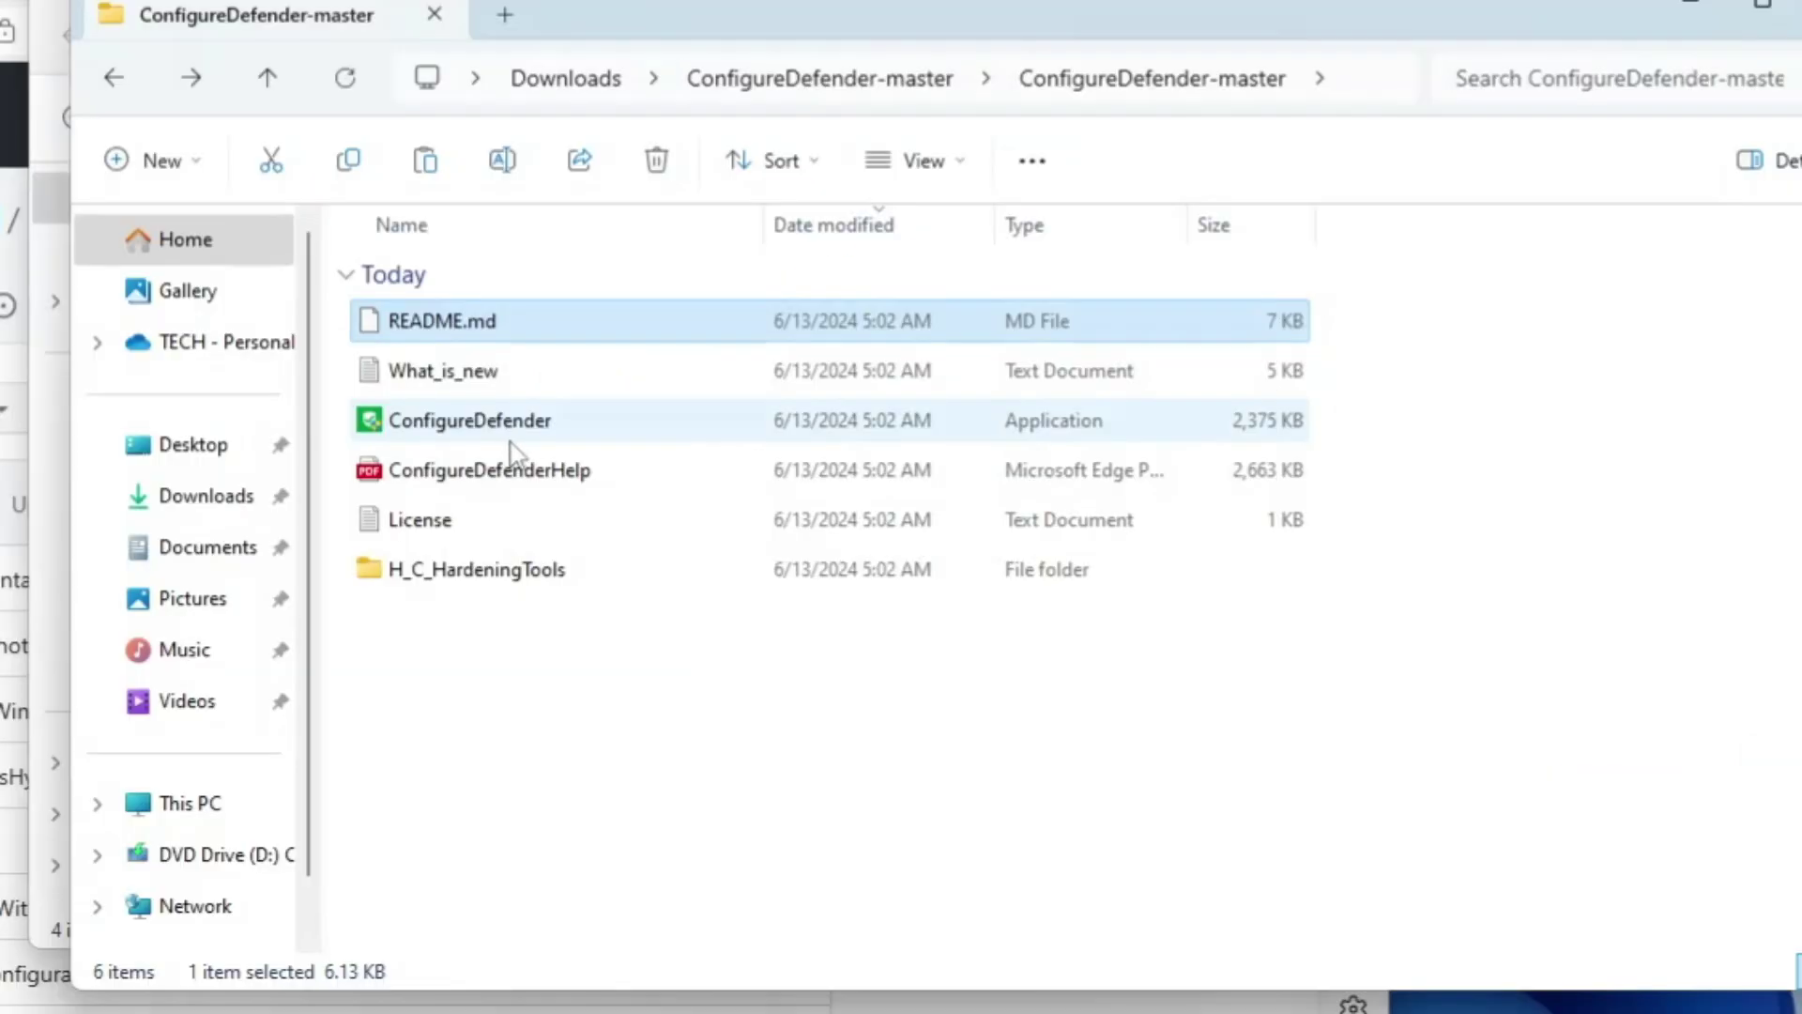
Step: Run the ConfigureDefender application as administrator
{"action": "left_click", "coordinate": [794, 365]}
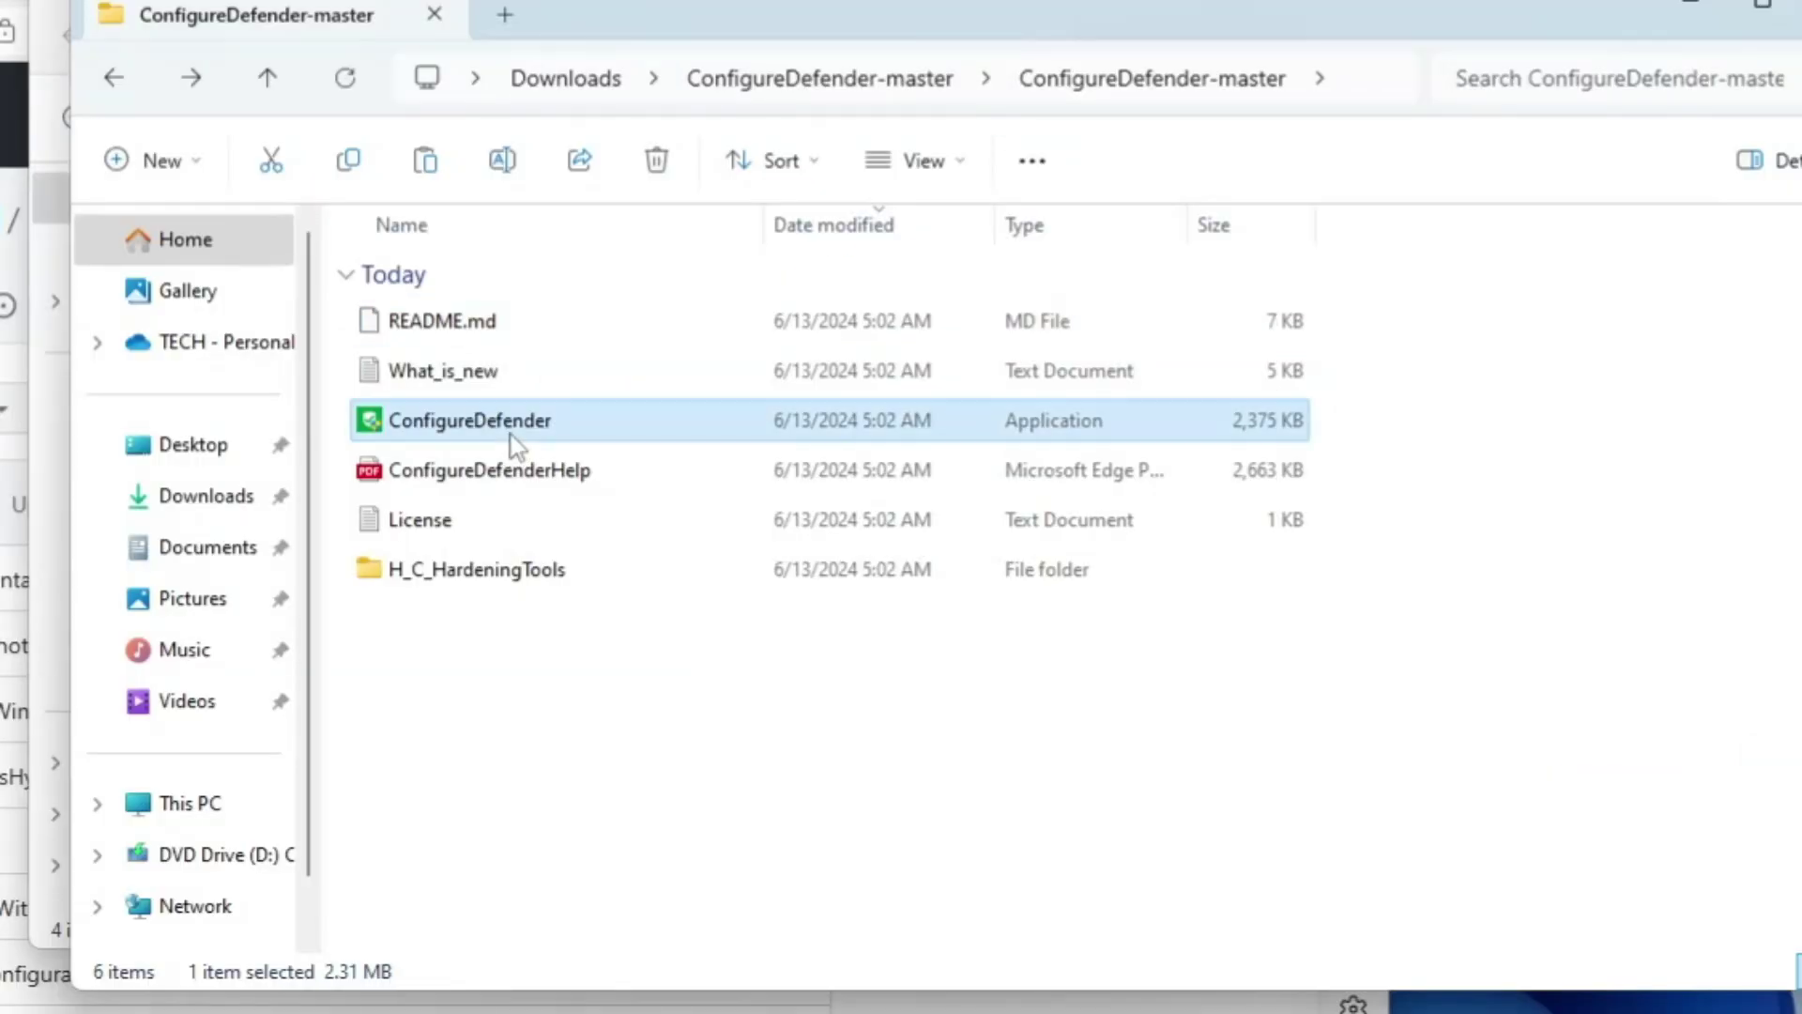
{"action": "right_click", "coordinate": [472, 432]}
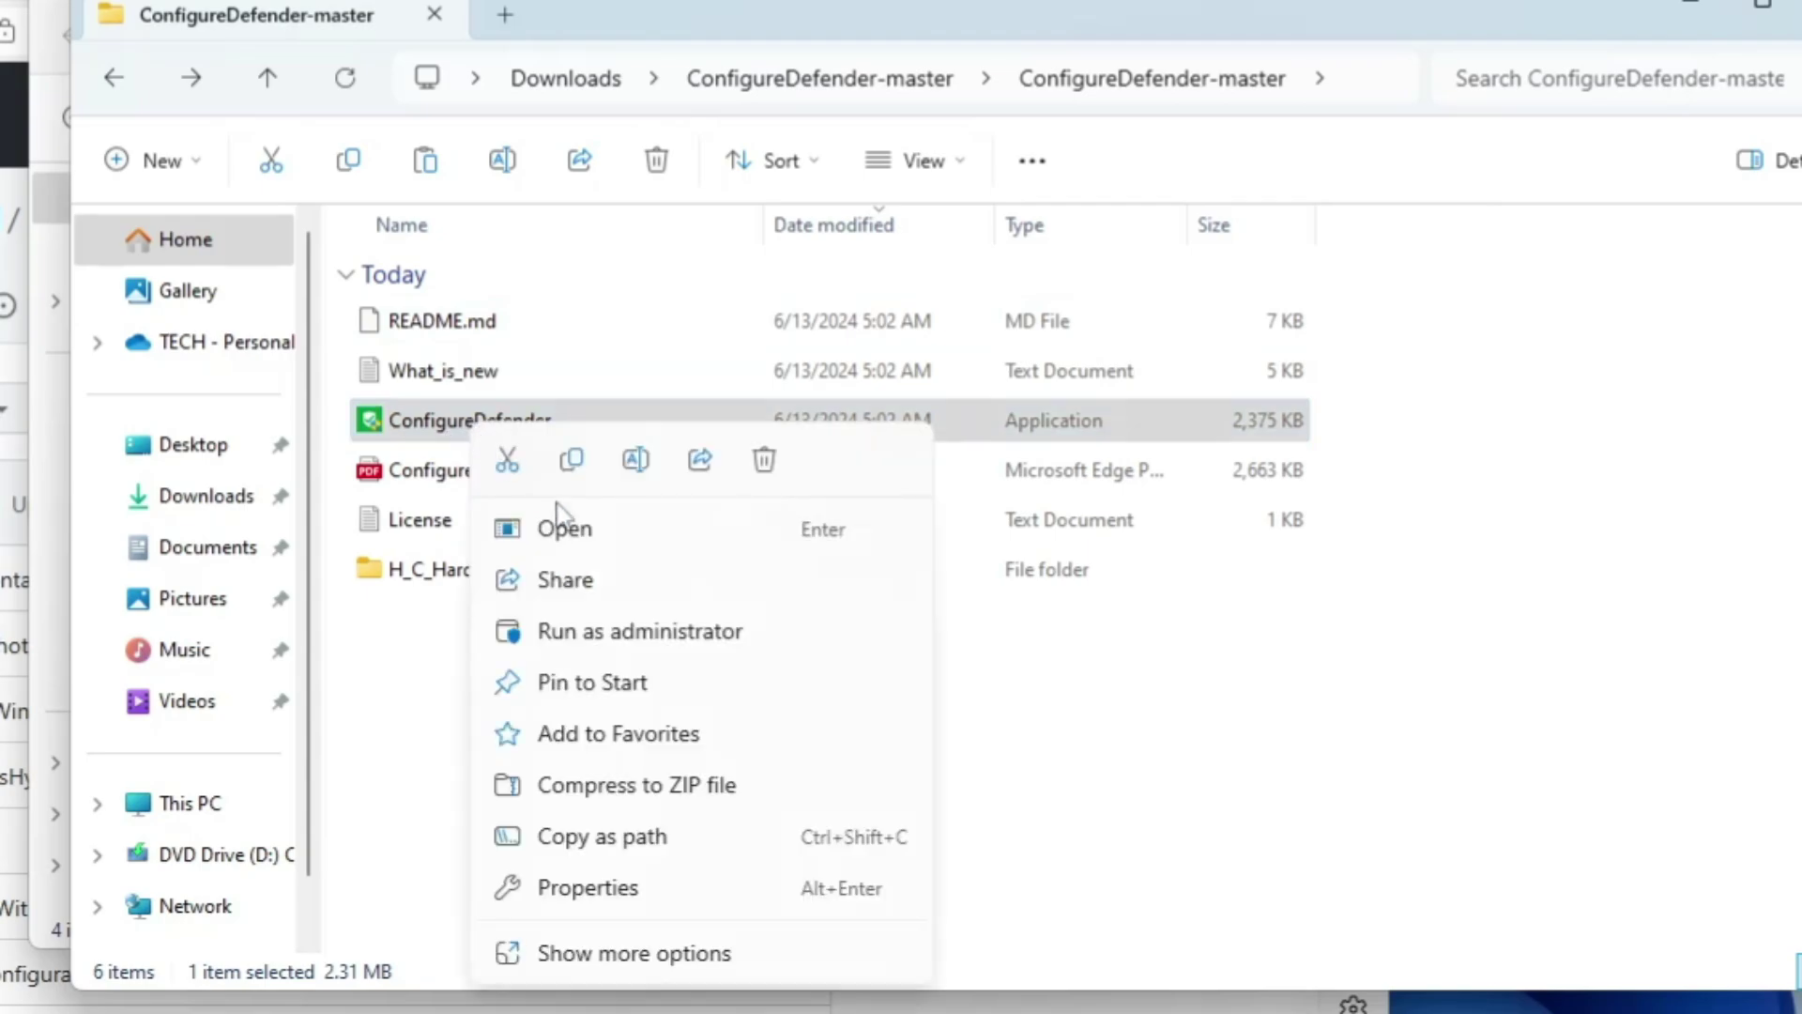
{"action": "left_click", "coordinate": [652, 636]}
{"action": "left_click", "coordinate": [599, 873]}
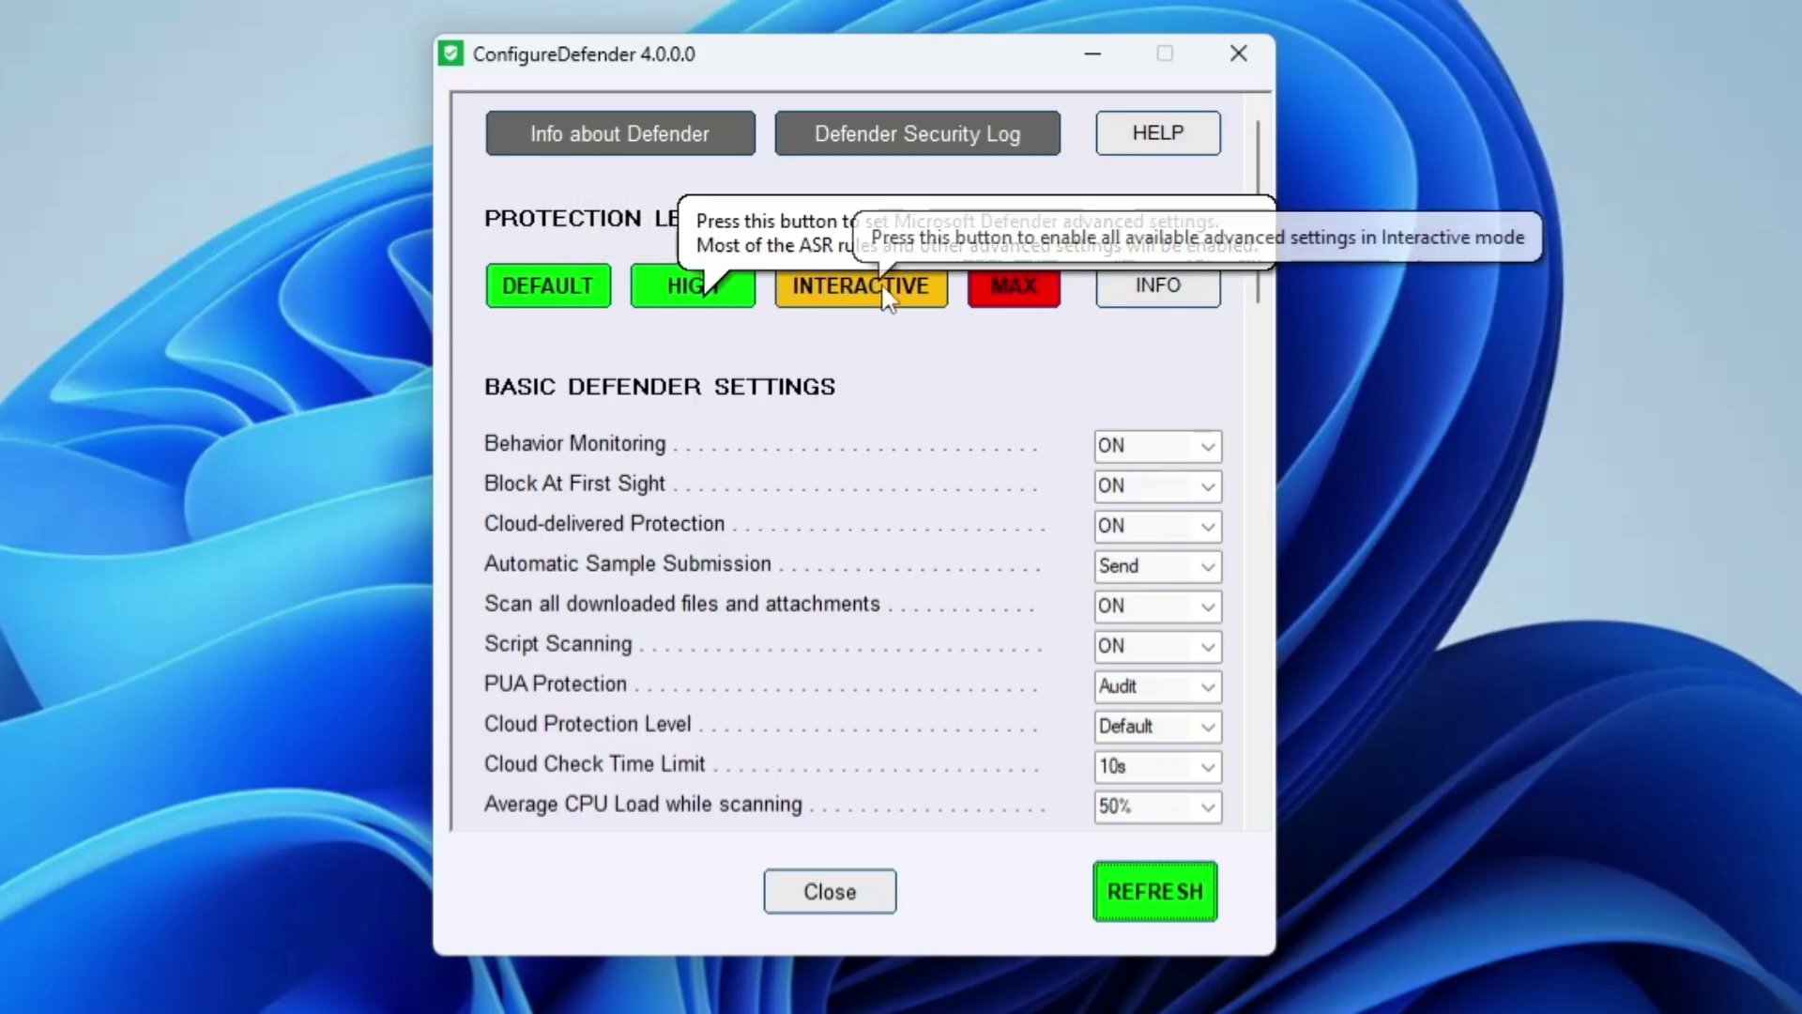
Step: Apply the MAX protection level, accept the caution and ASR exclusion messages, and keep Windows Security Center unhidden
{"action": "left_click", "coordinate": [1016, 299]}
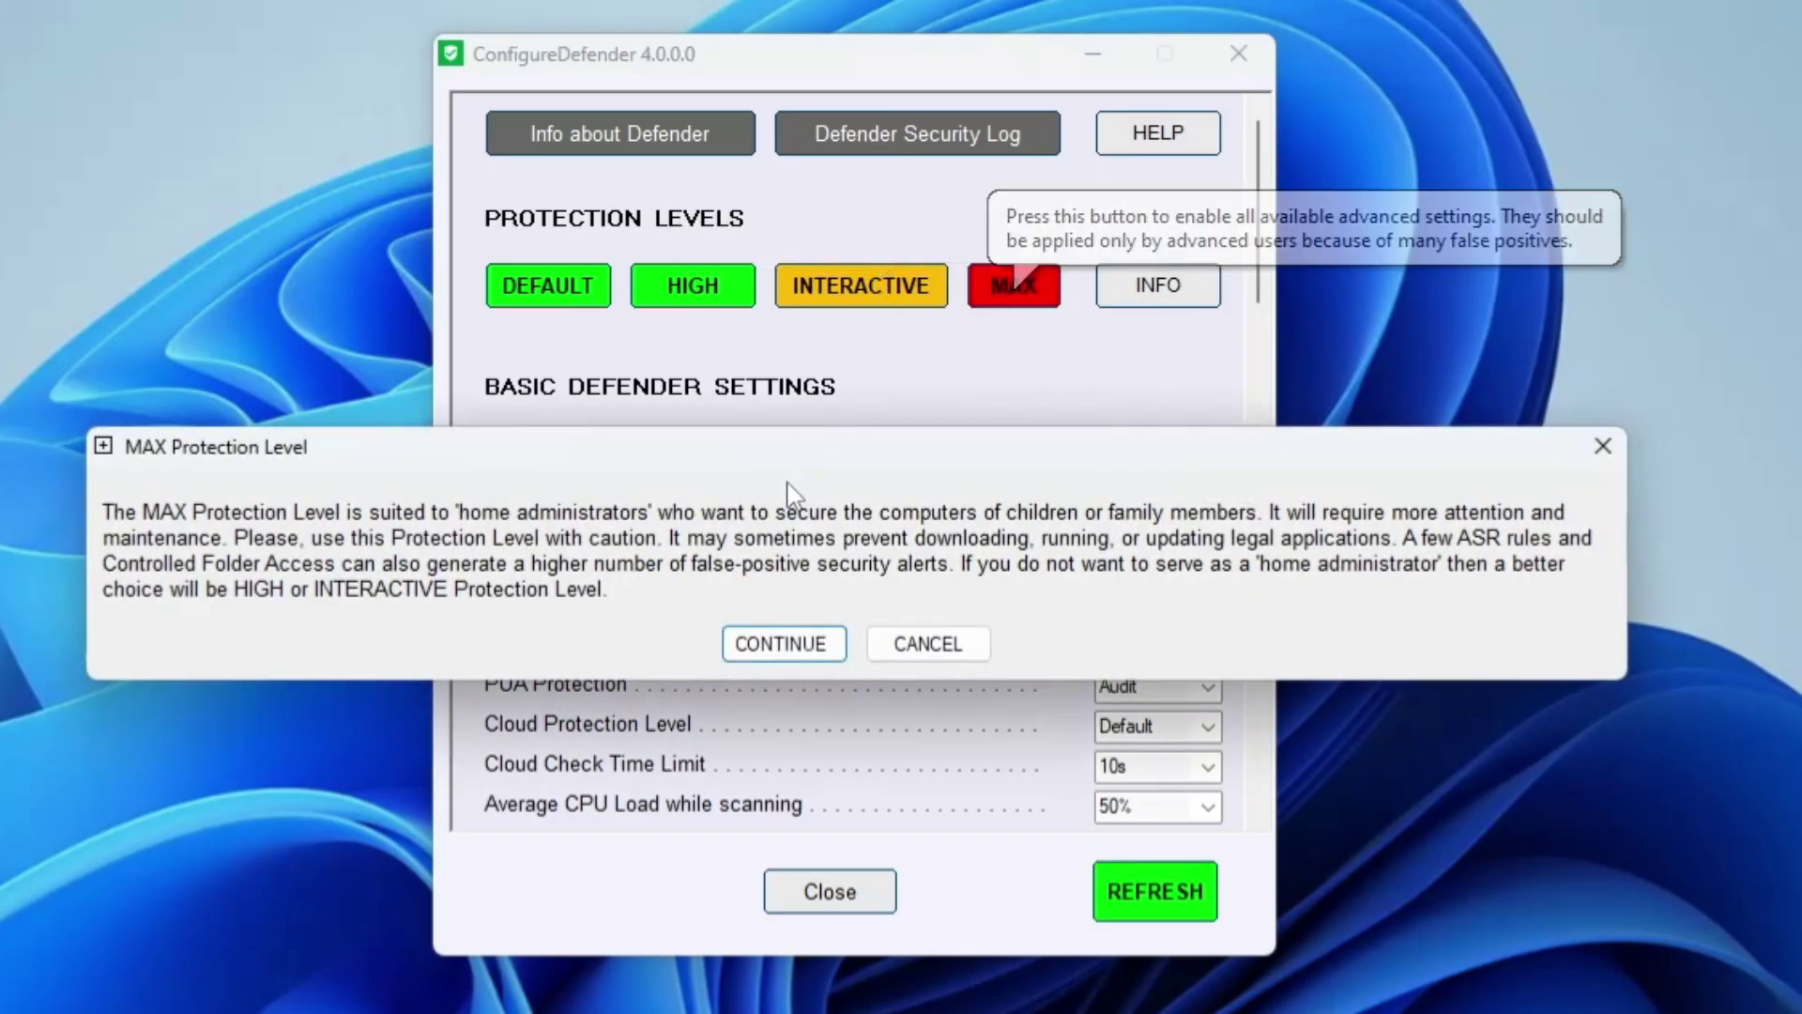
{"action": "left_click", "coordinate": [779, 644]}
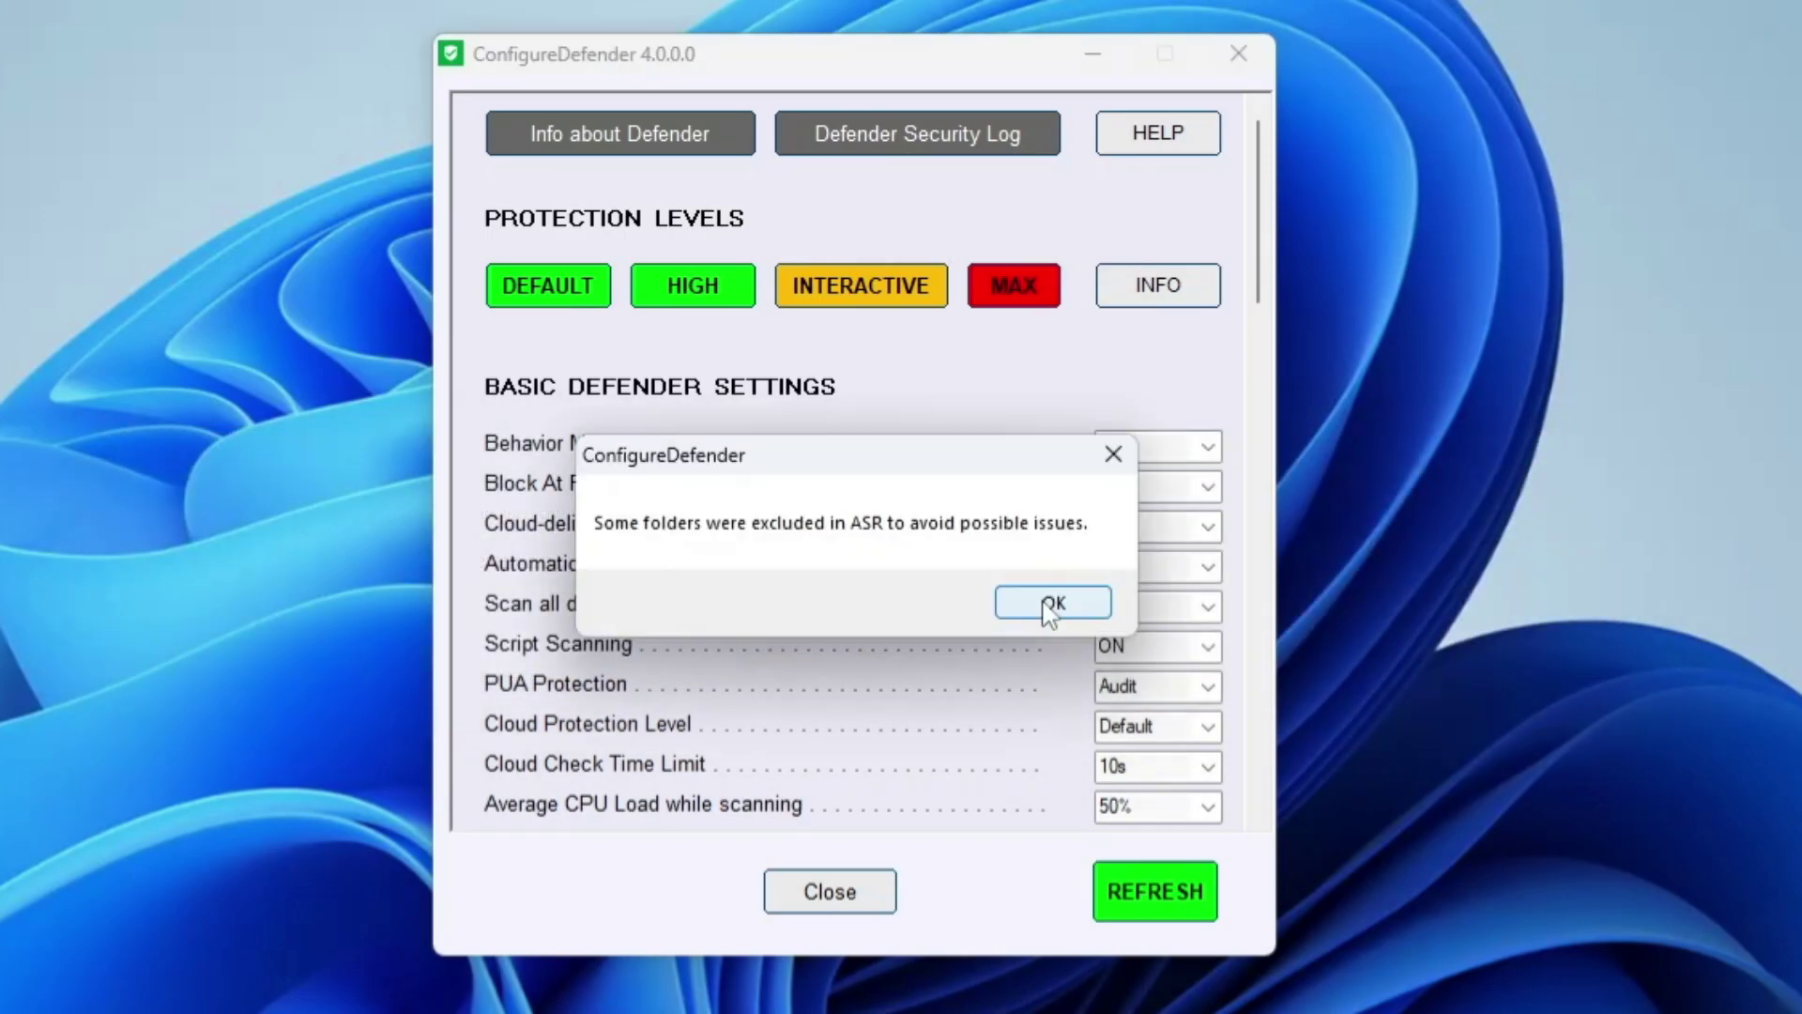
{"action": "left_click", "coordinate": [1047, 606]}
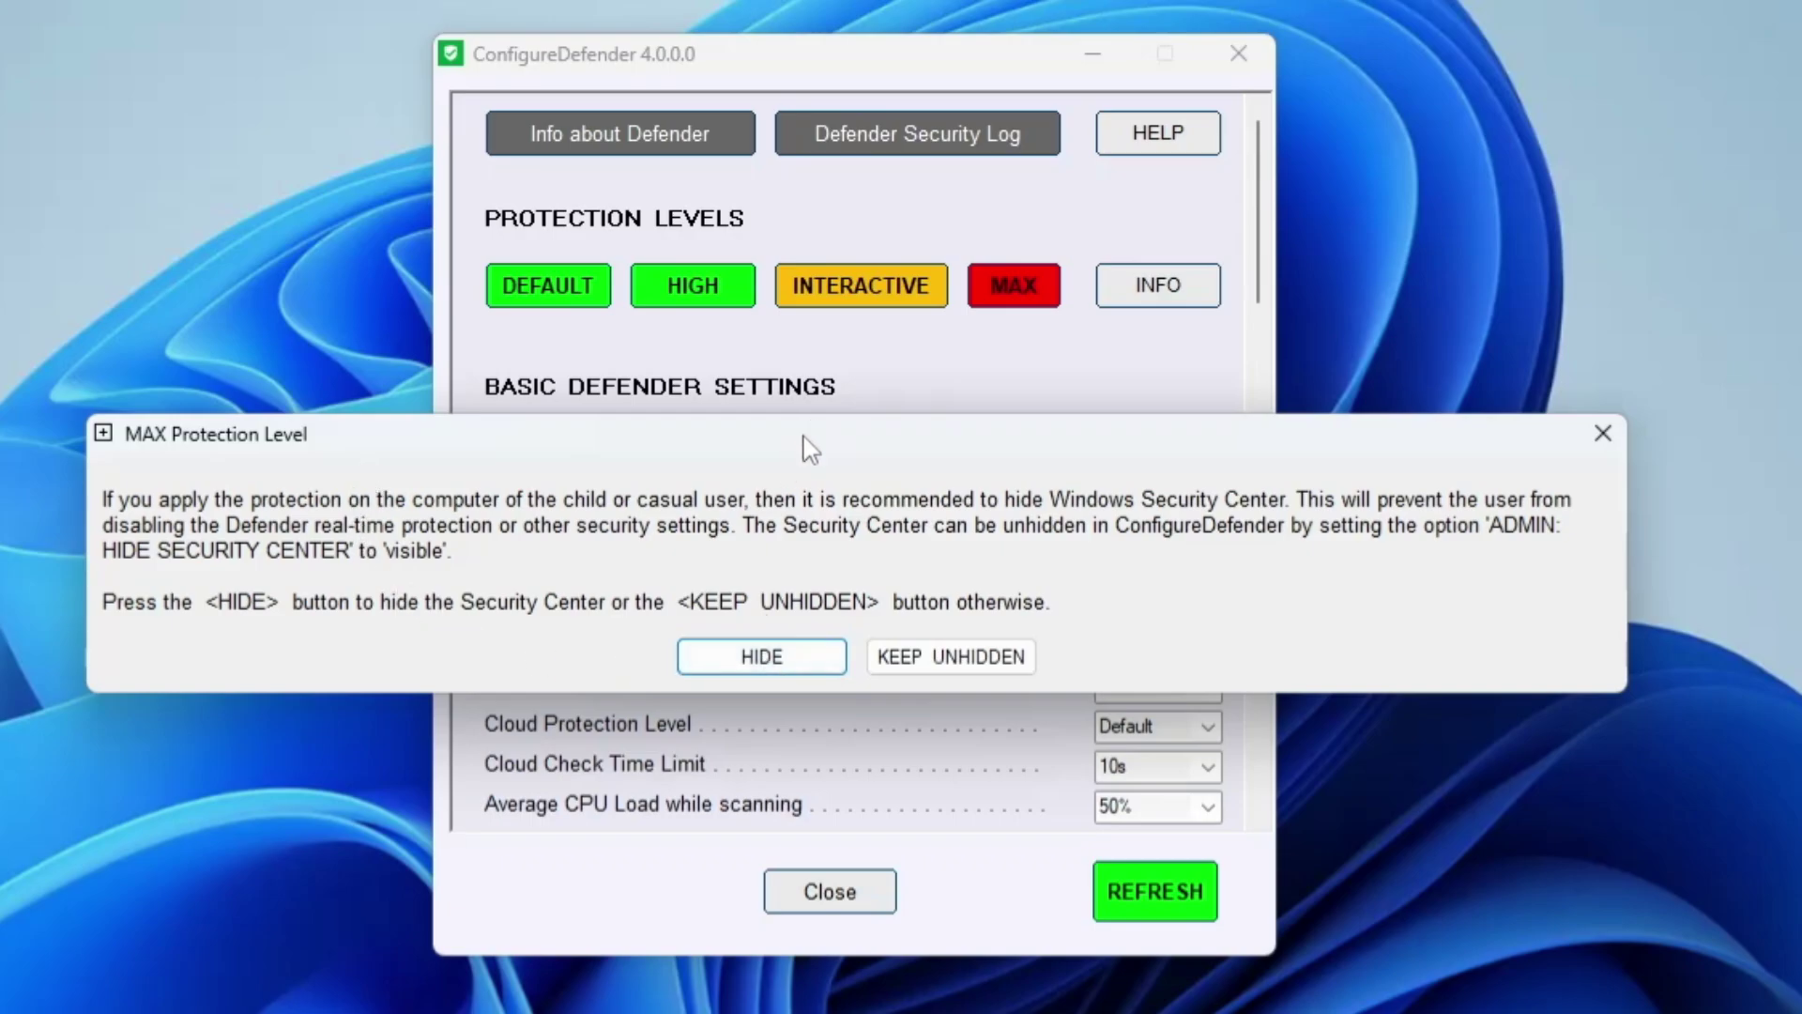
{"action": "left_click", "coordinate": [969, 660]}
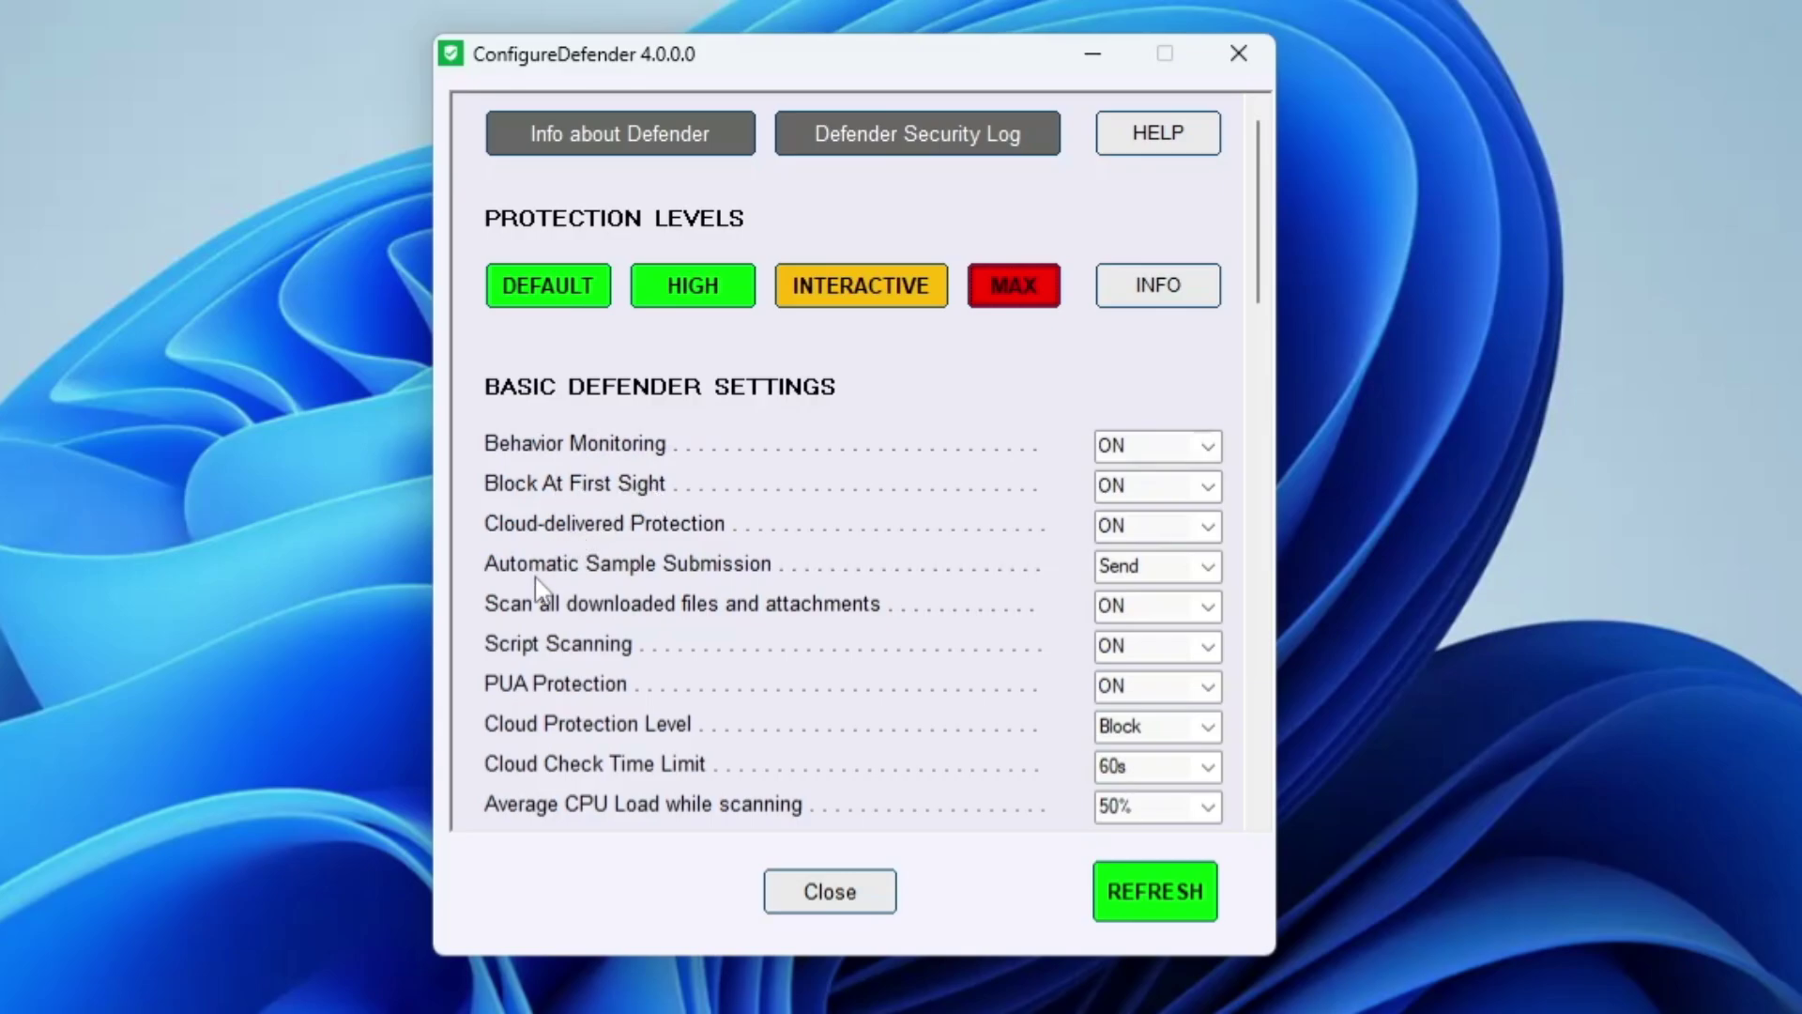
Step: Check the available options for Automatic Sample Submission without changing the selection, and inspect the Cloud Check Time Limit setting
{"action": "left_click", "coordinate": [1209, 567]}
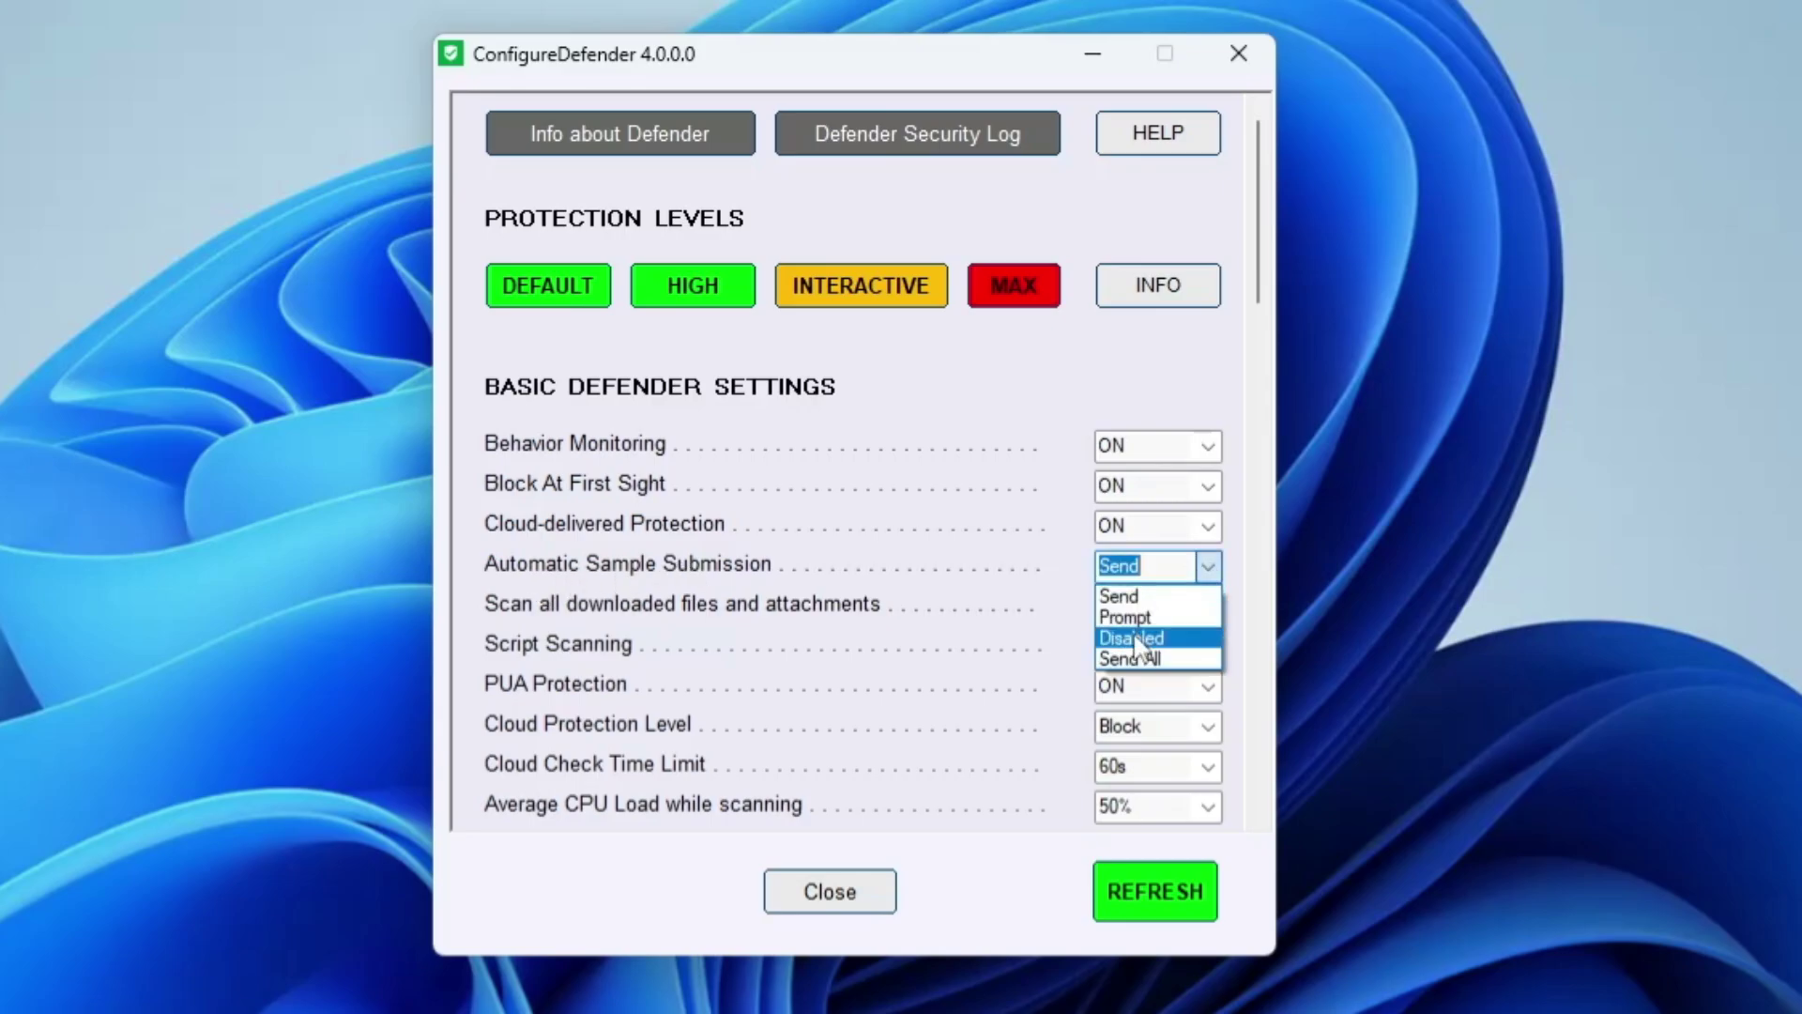
{"action": "left_click", "coordinate": [981, 575]}
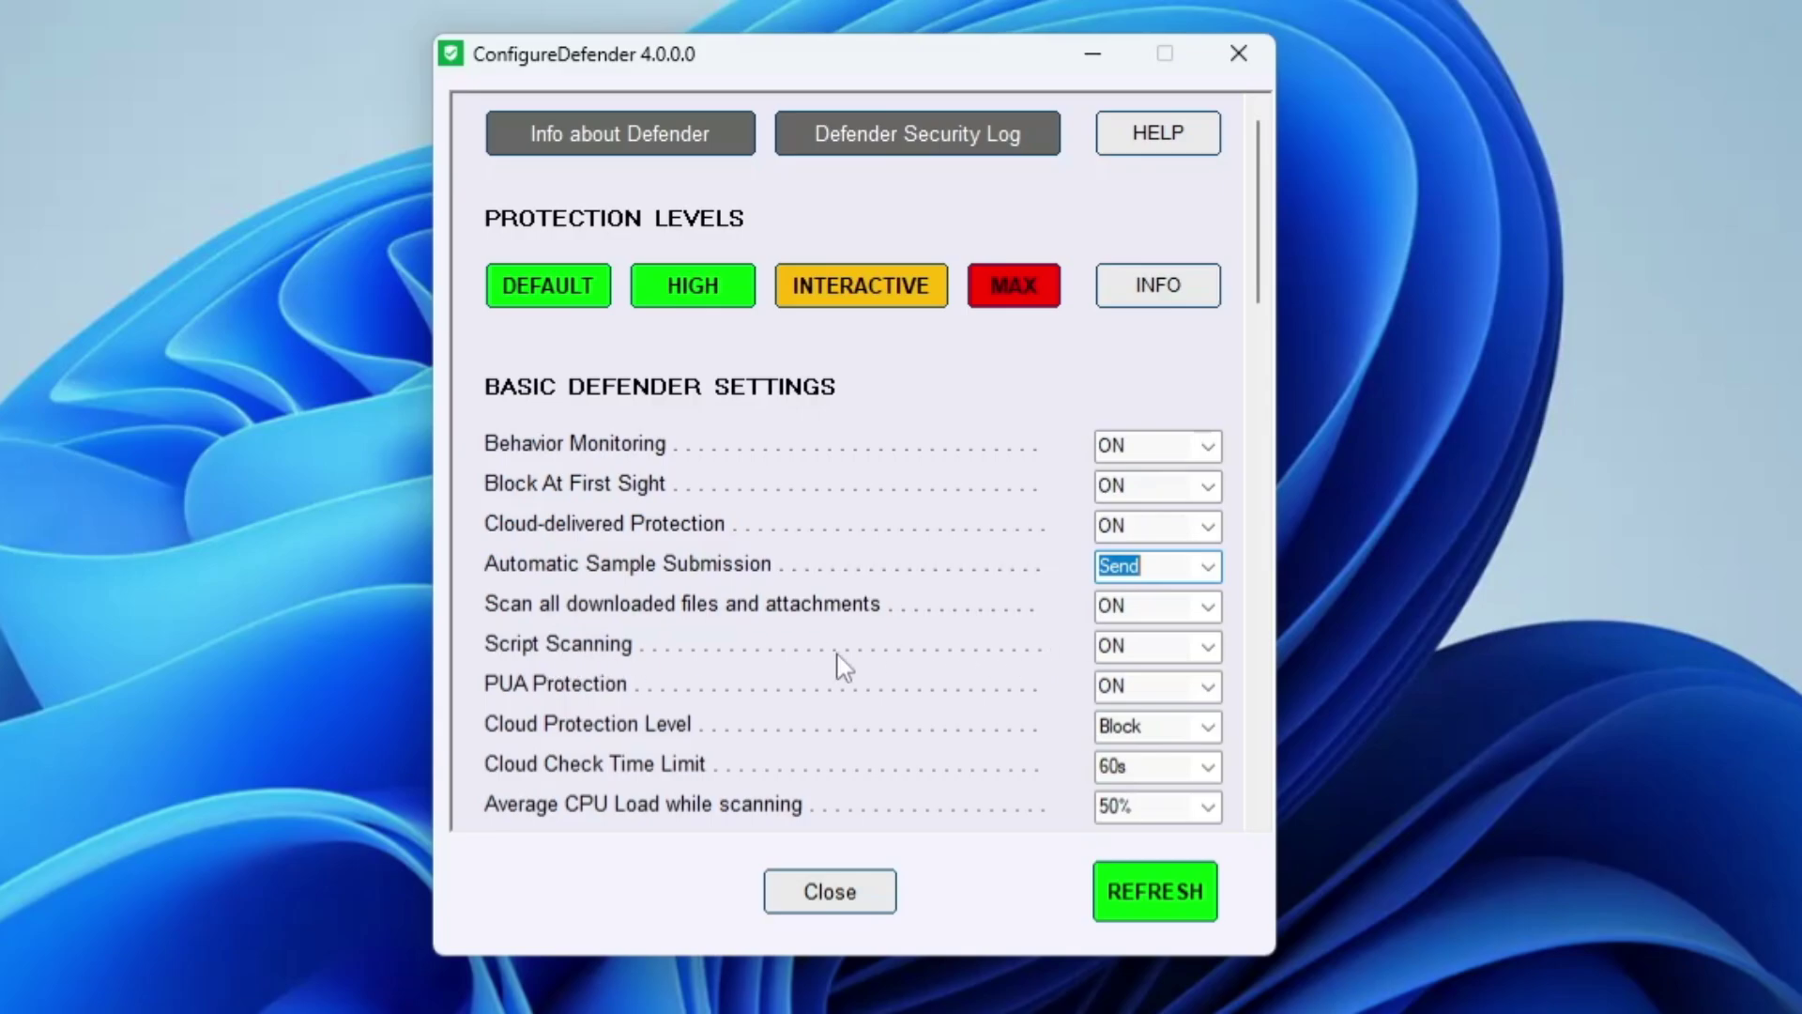
{"action": "scroll", "coordinate": [735, 683], "scroll_direction": "down", "scroll_amount": 1}
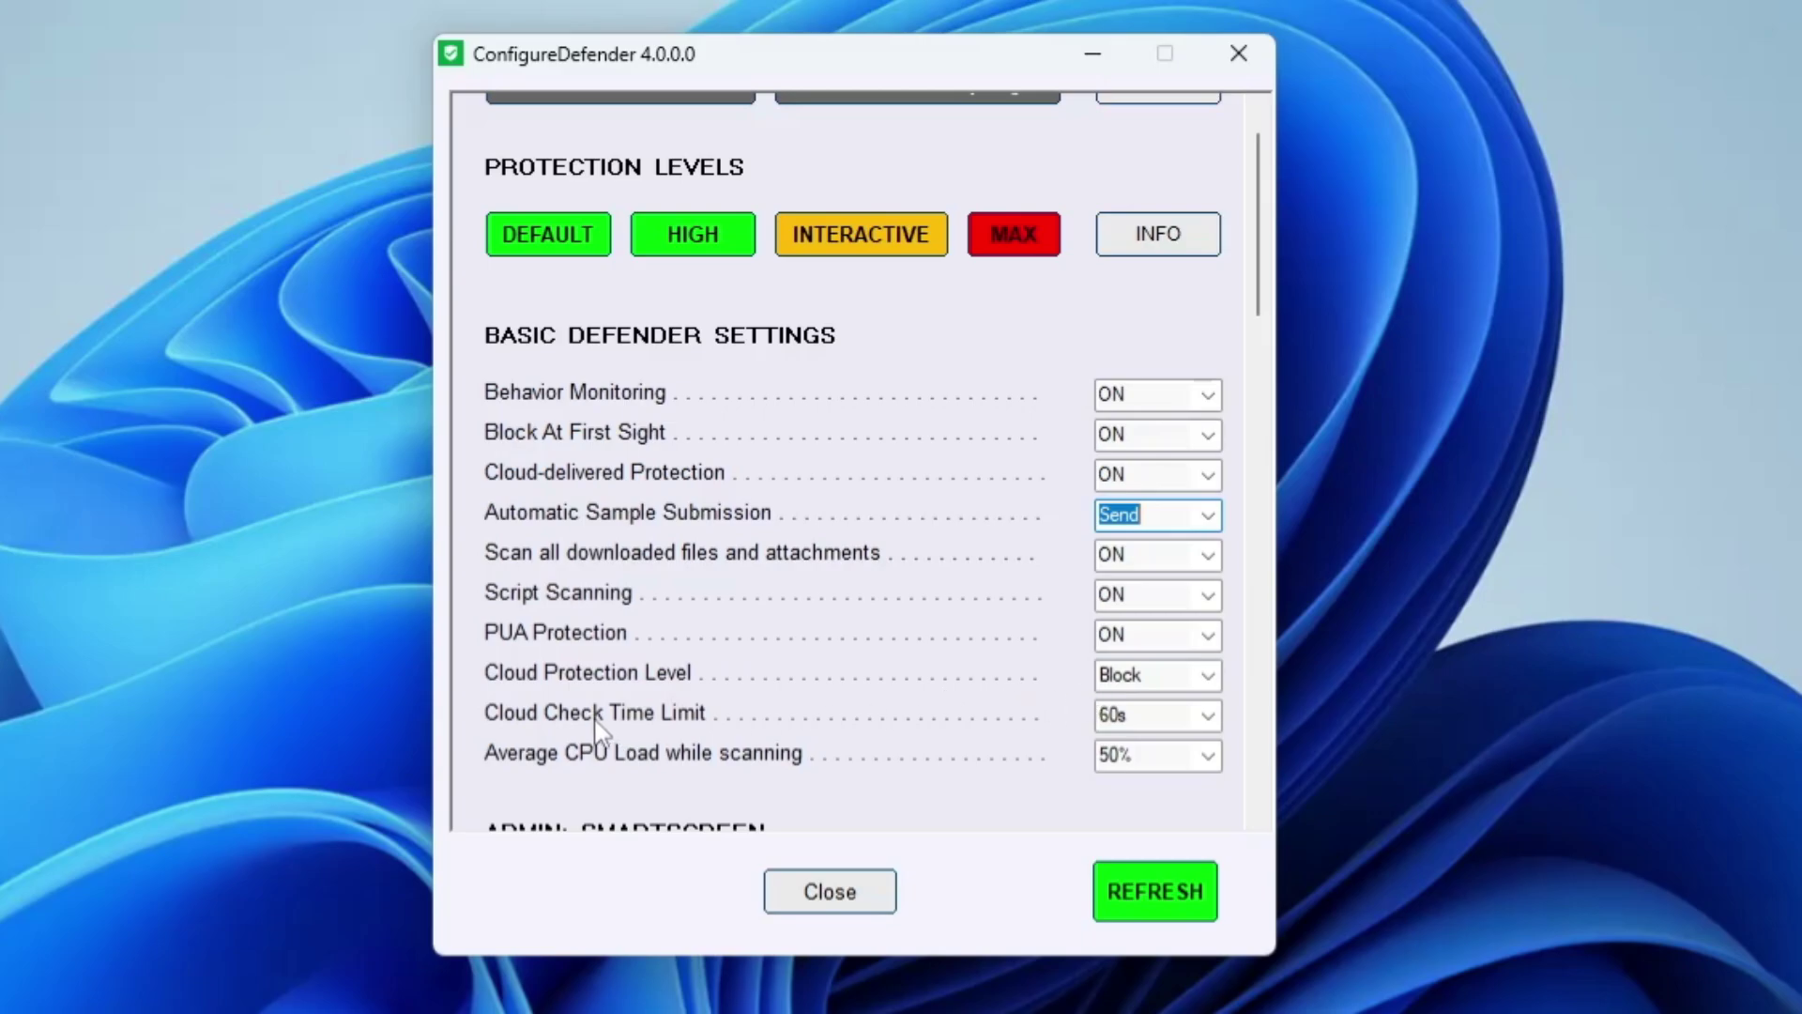
{"action": "left_click", "coordinate": [1208, 716]}
{"action": "left_click", "coordinate": [1211, 718]}
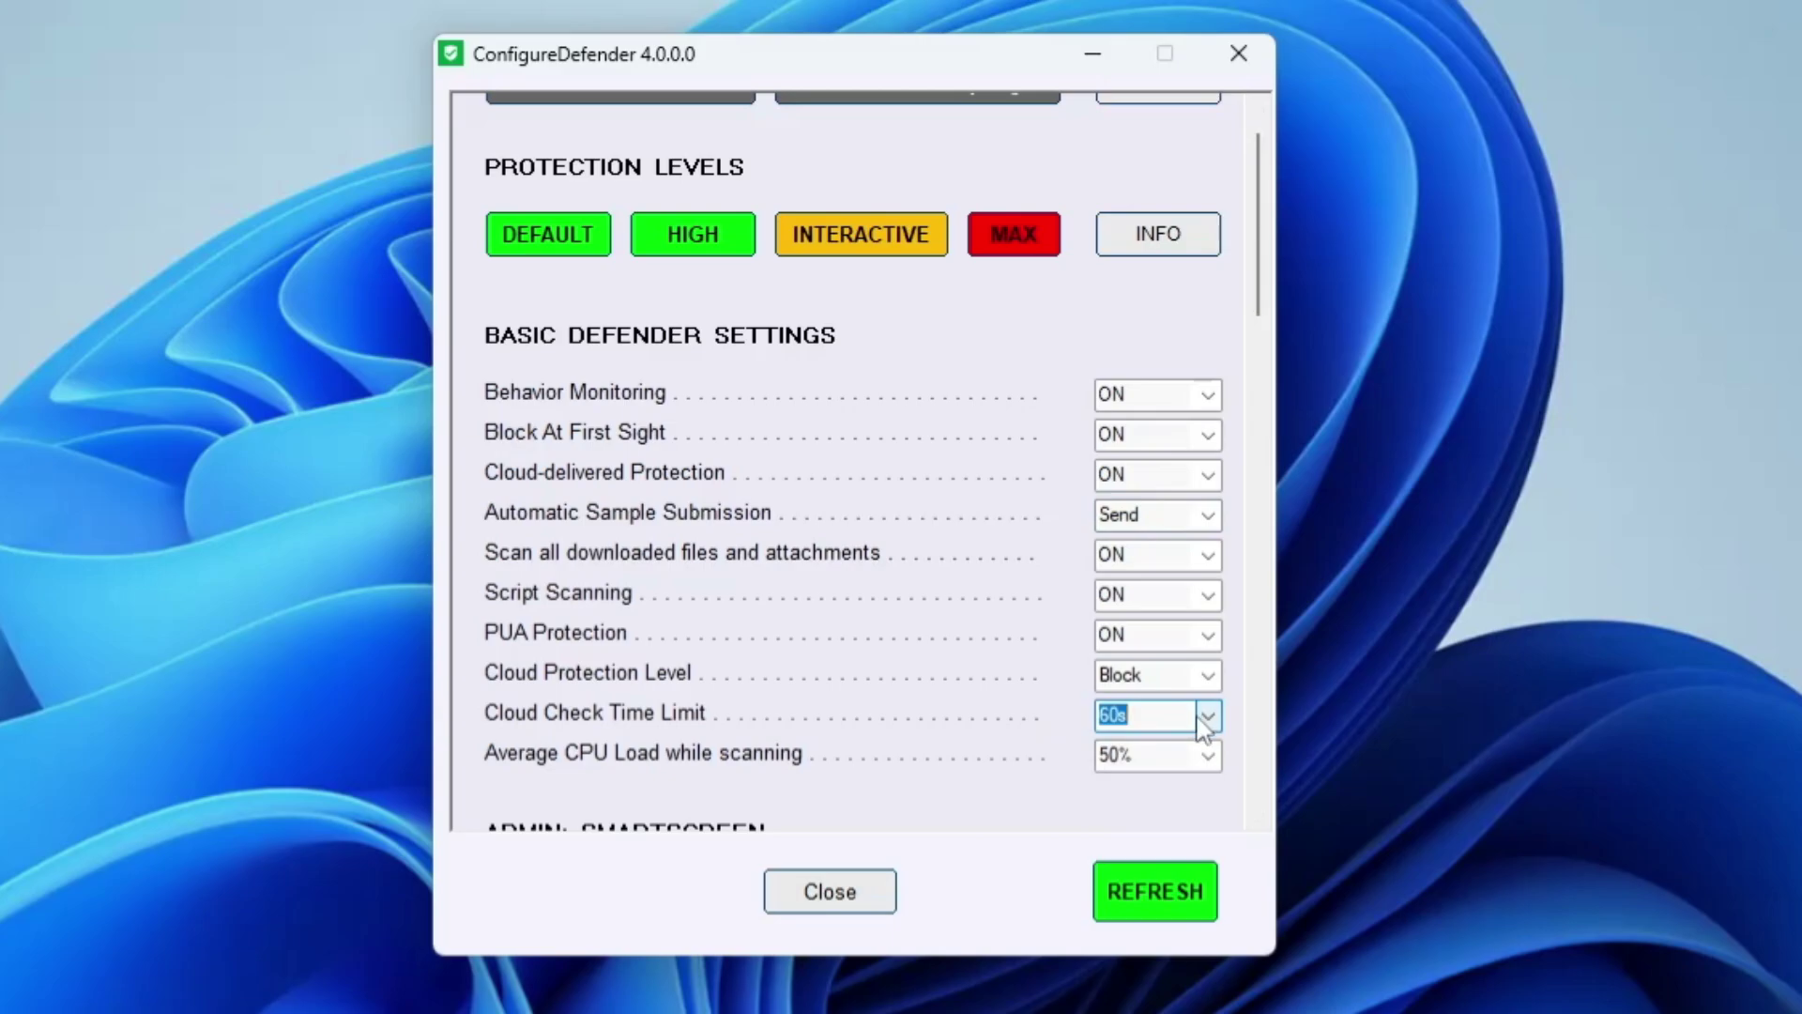
Step: Review the SmartScreen settings and the Exploit Guard ASR rules for productivity apps, scripts and email, and close ConfigureDefender
{"action": "scroll", "coordinate": [1039, 744], "scroll_direction": "down", "scroll_amount": 1}
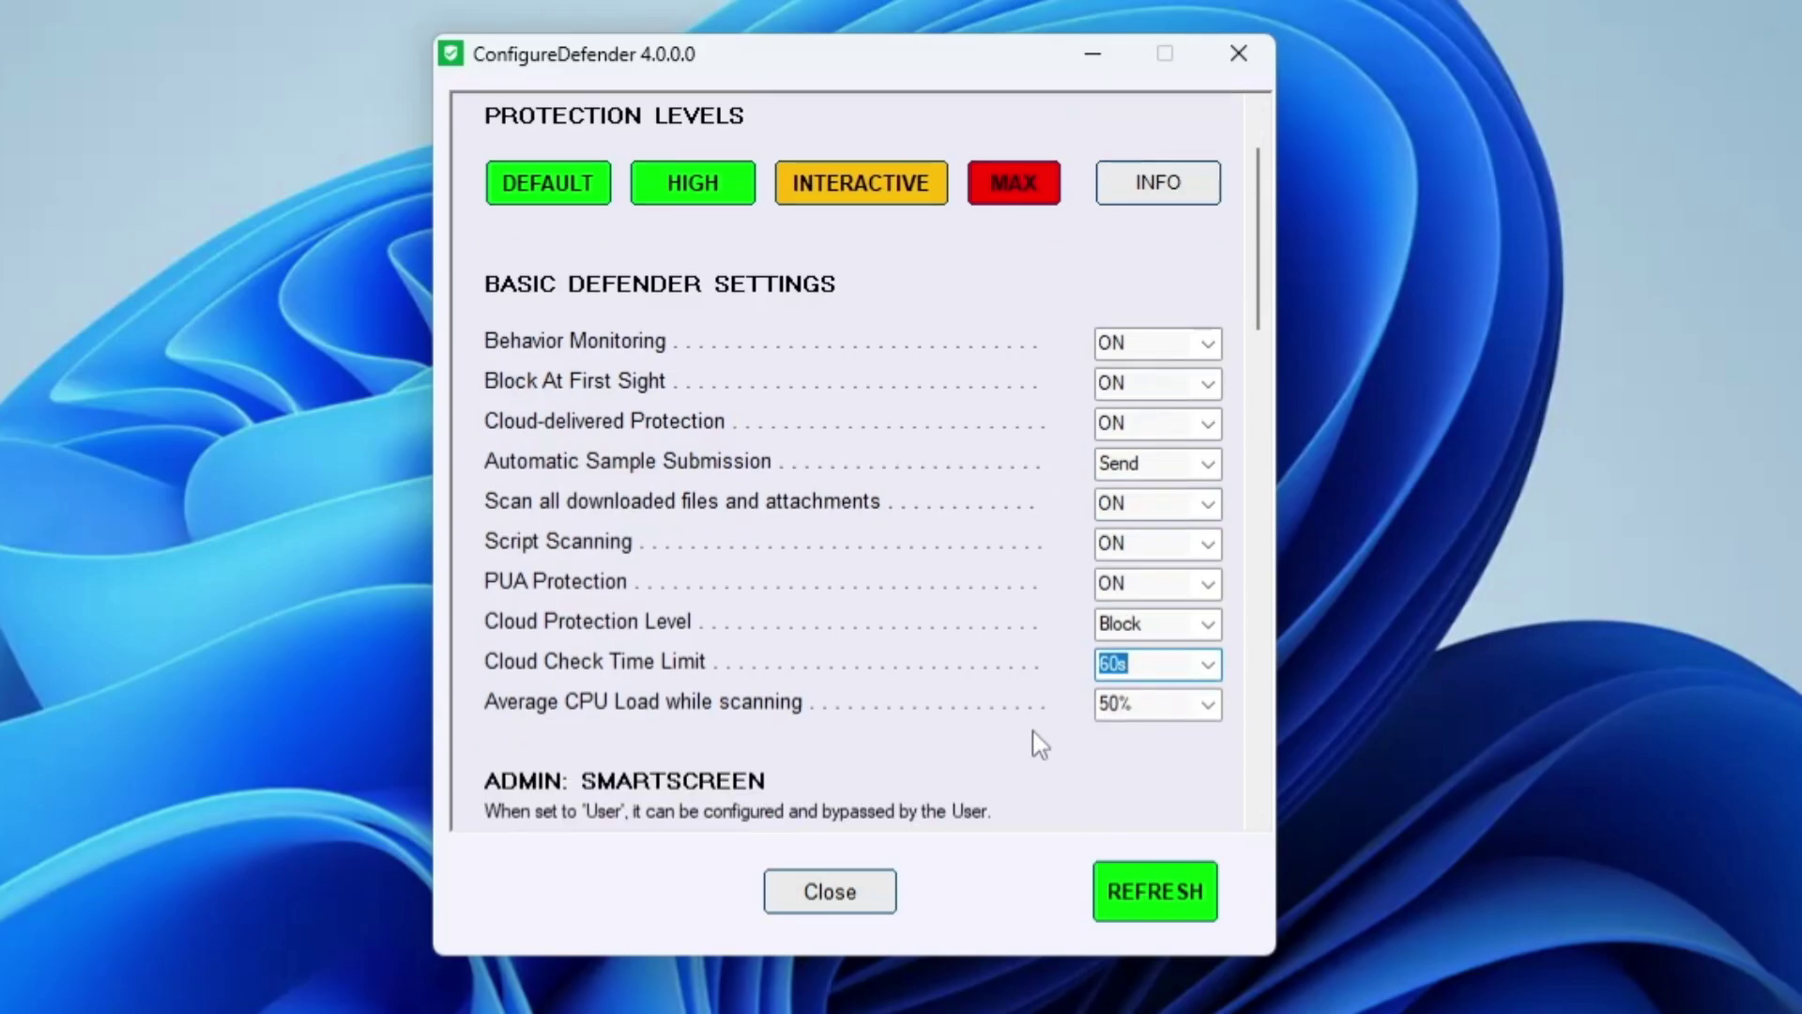
{"action": "scroll", "coordinate": [1039, 744], "scroll_direction": "down", "scroll_amount": 5}
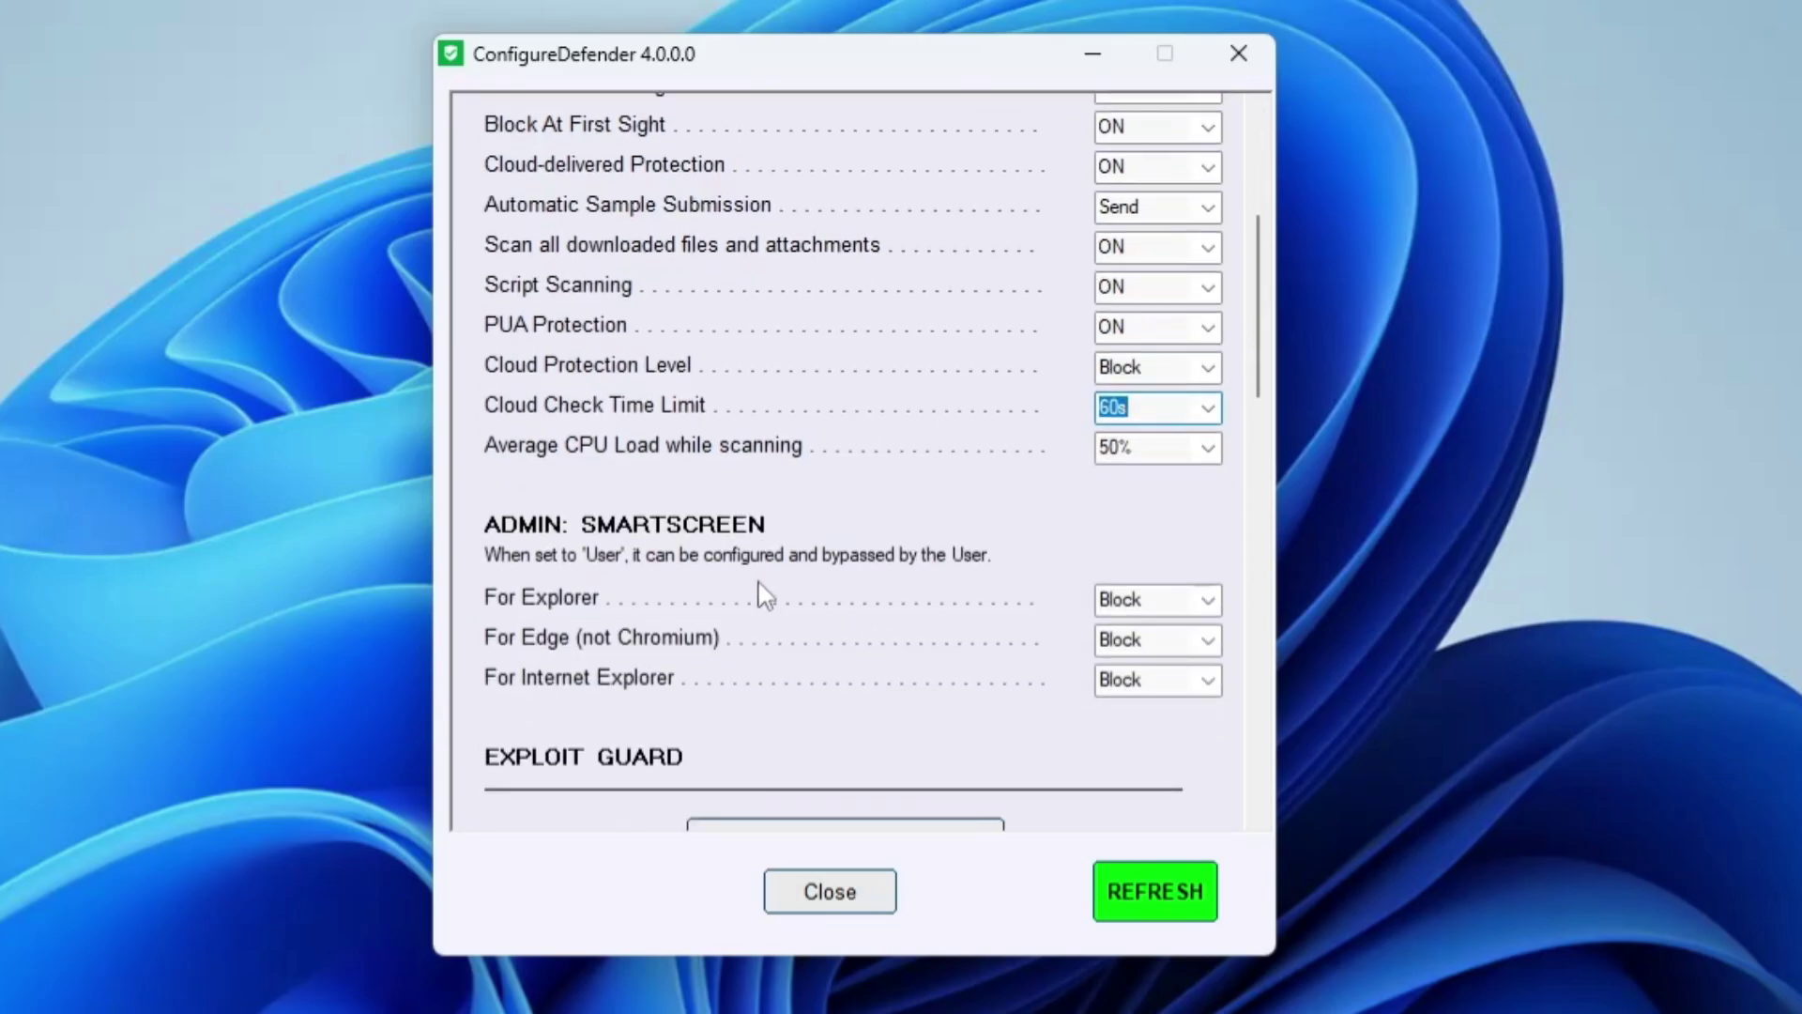
{"action": "scroll", "coordinate": [741, 589], "scroll_direction": "down", "scroll_amount": 1}
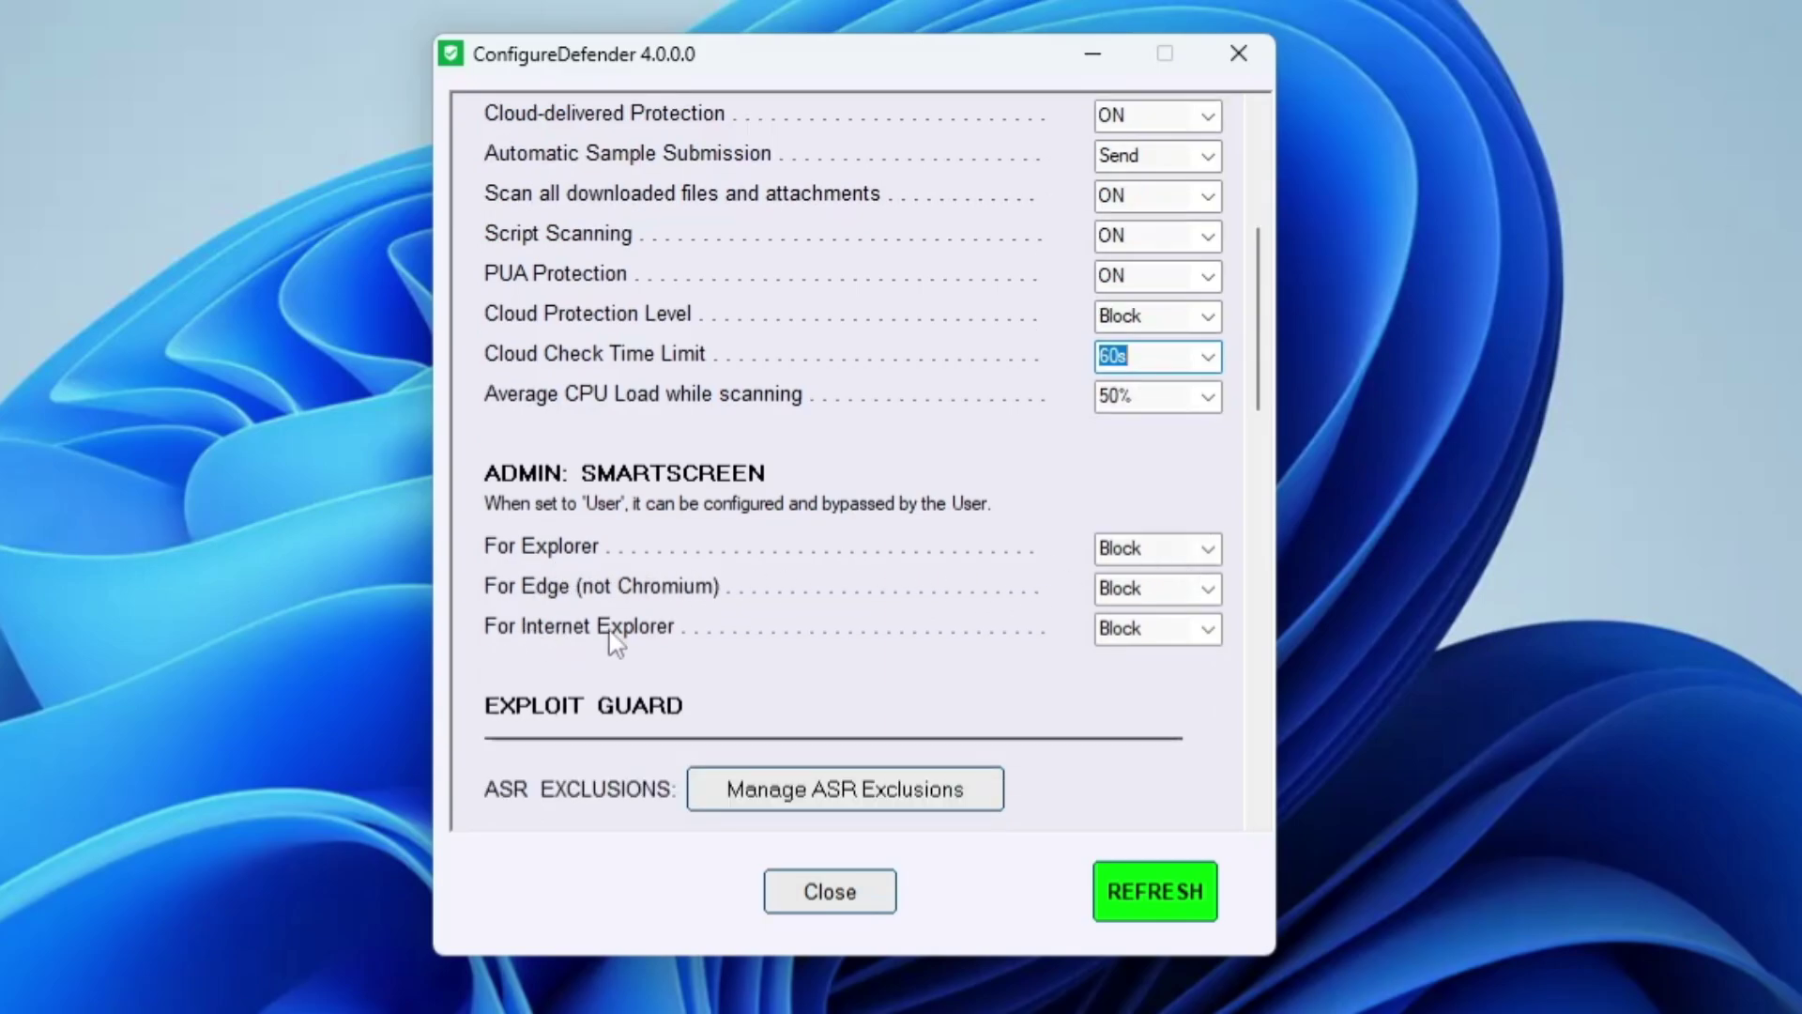
{"action": "scroll", "coordinate": [736, 655], "scroll_direction": "down", "scroll_amount": 4}
{"action": "scroll", "coordinate": [741, 657], "scroll_direction": "down", "scroll_amount": 4}
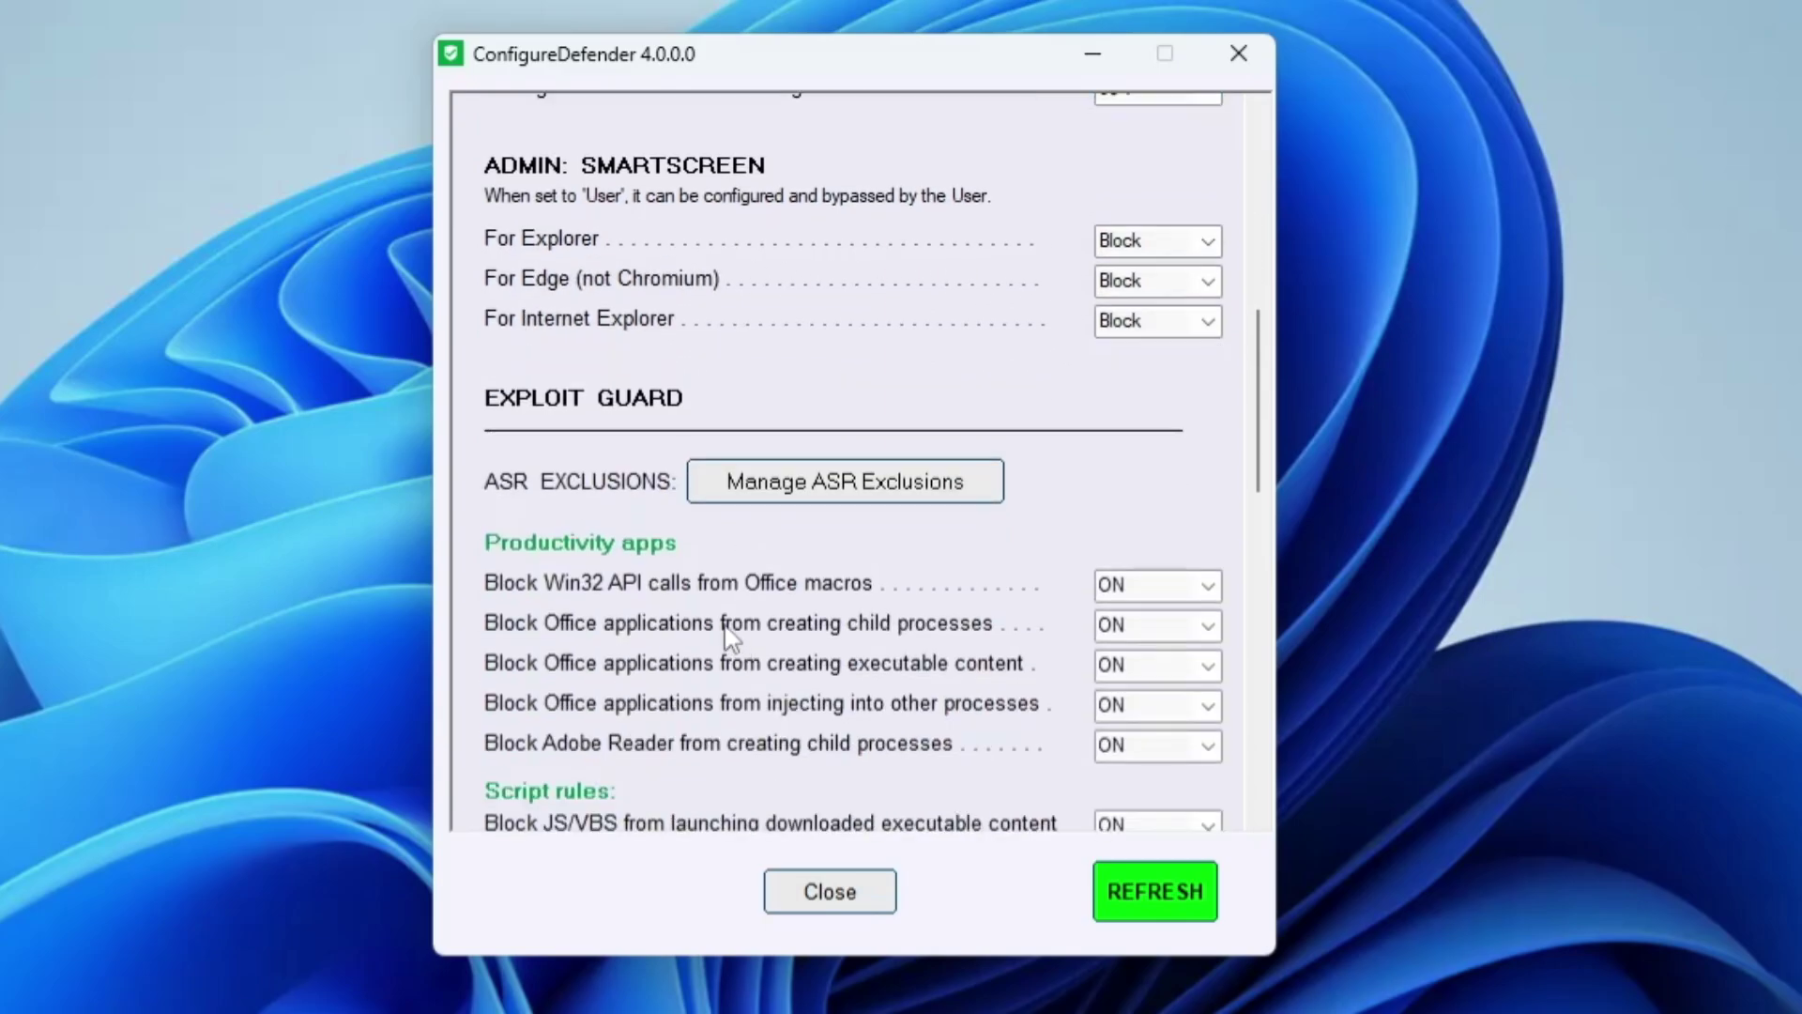
{"action": "scroll", "coordinate": [563, 526], "scroll_direction": "down", "scroll_amount": 1}
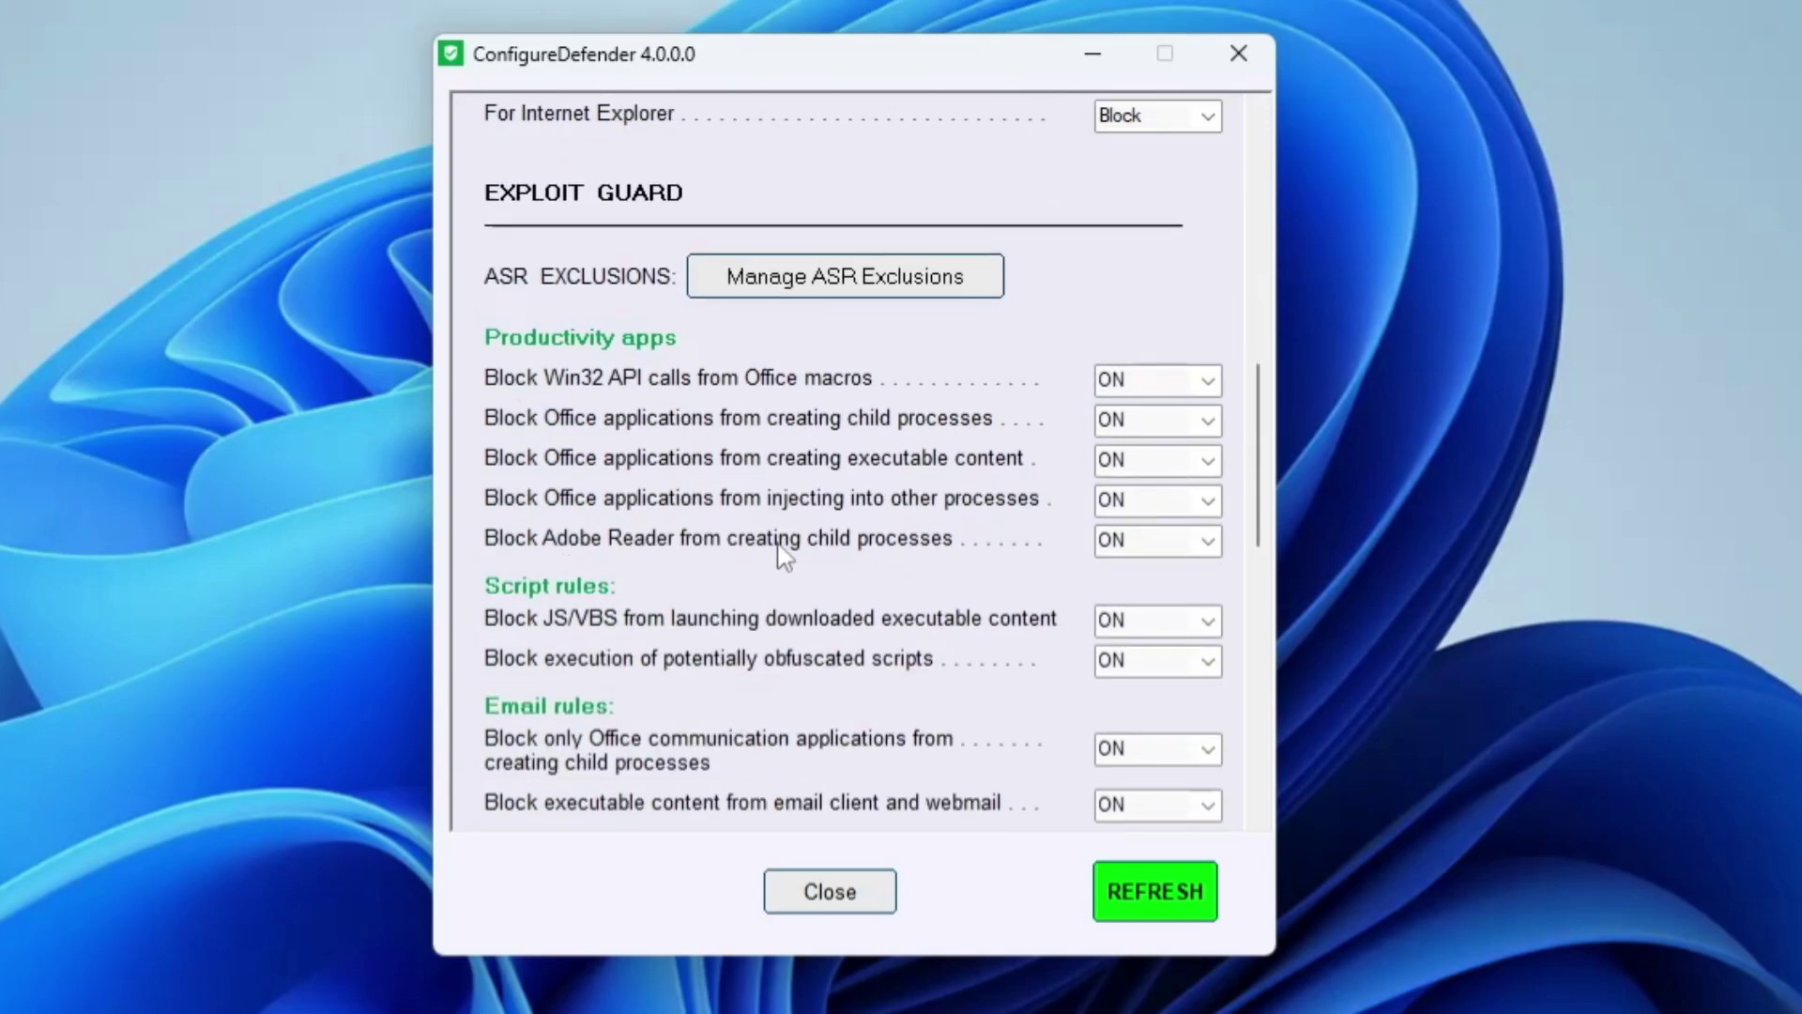
{"action": "scroll", "coordinate": [723, 572], "scroll_direction": "down", "scroll_amount": 2}
{"action": "scroll", "coordinate": [676, 605], "scroll_direction": "down", "scroll_amount": 1}
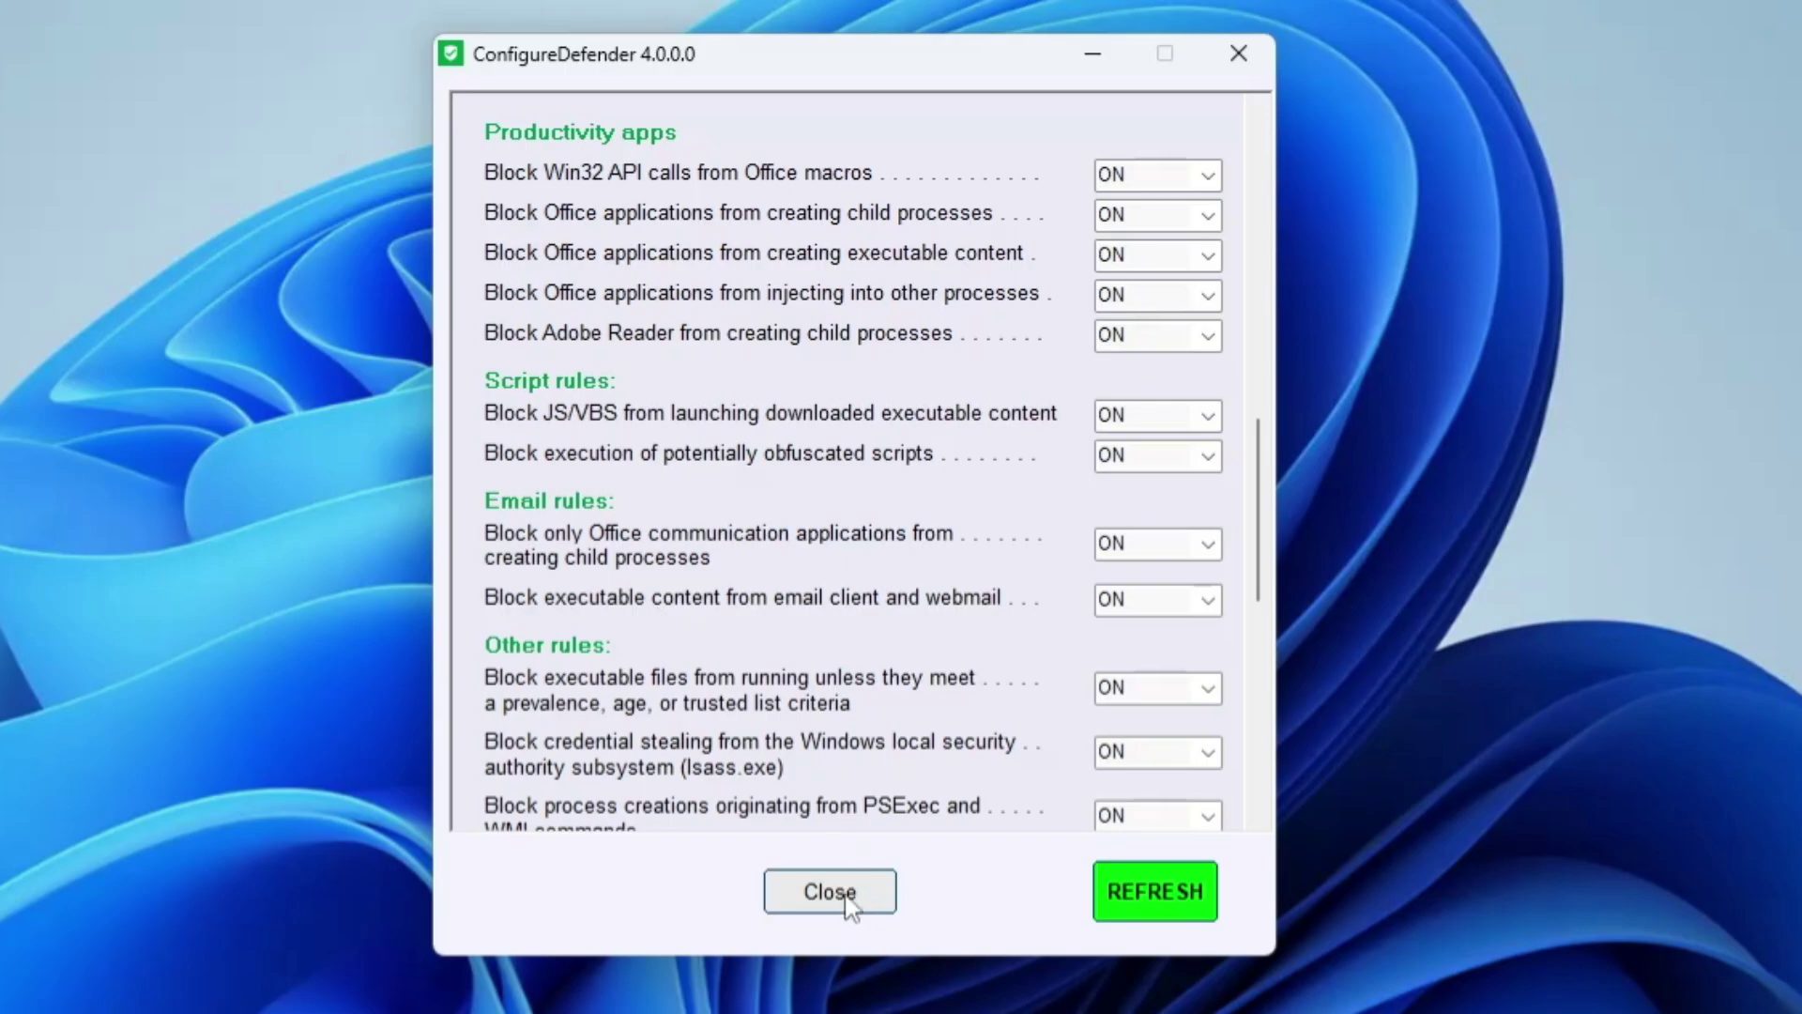
{"action": "left_click", "coordinate": [845, 898]}
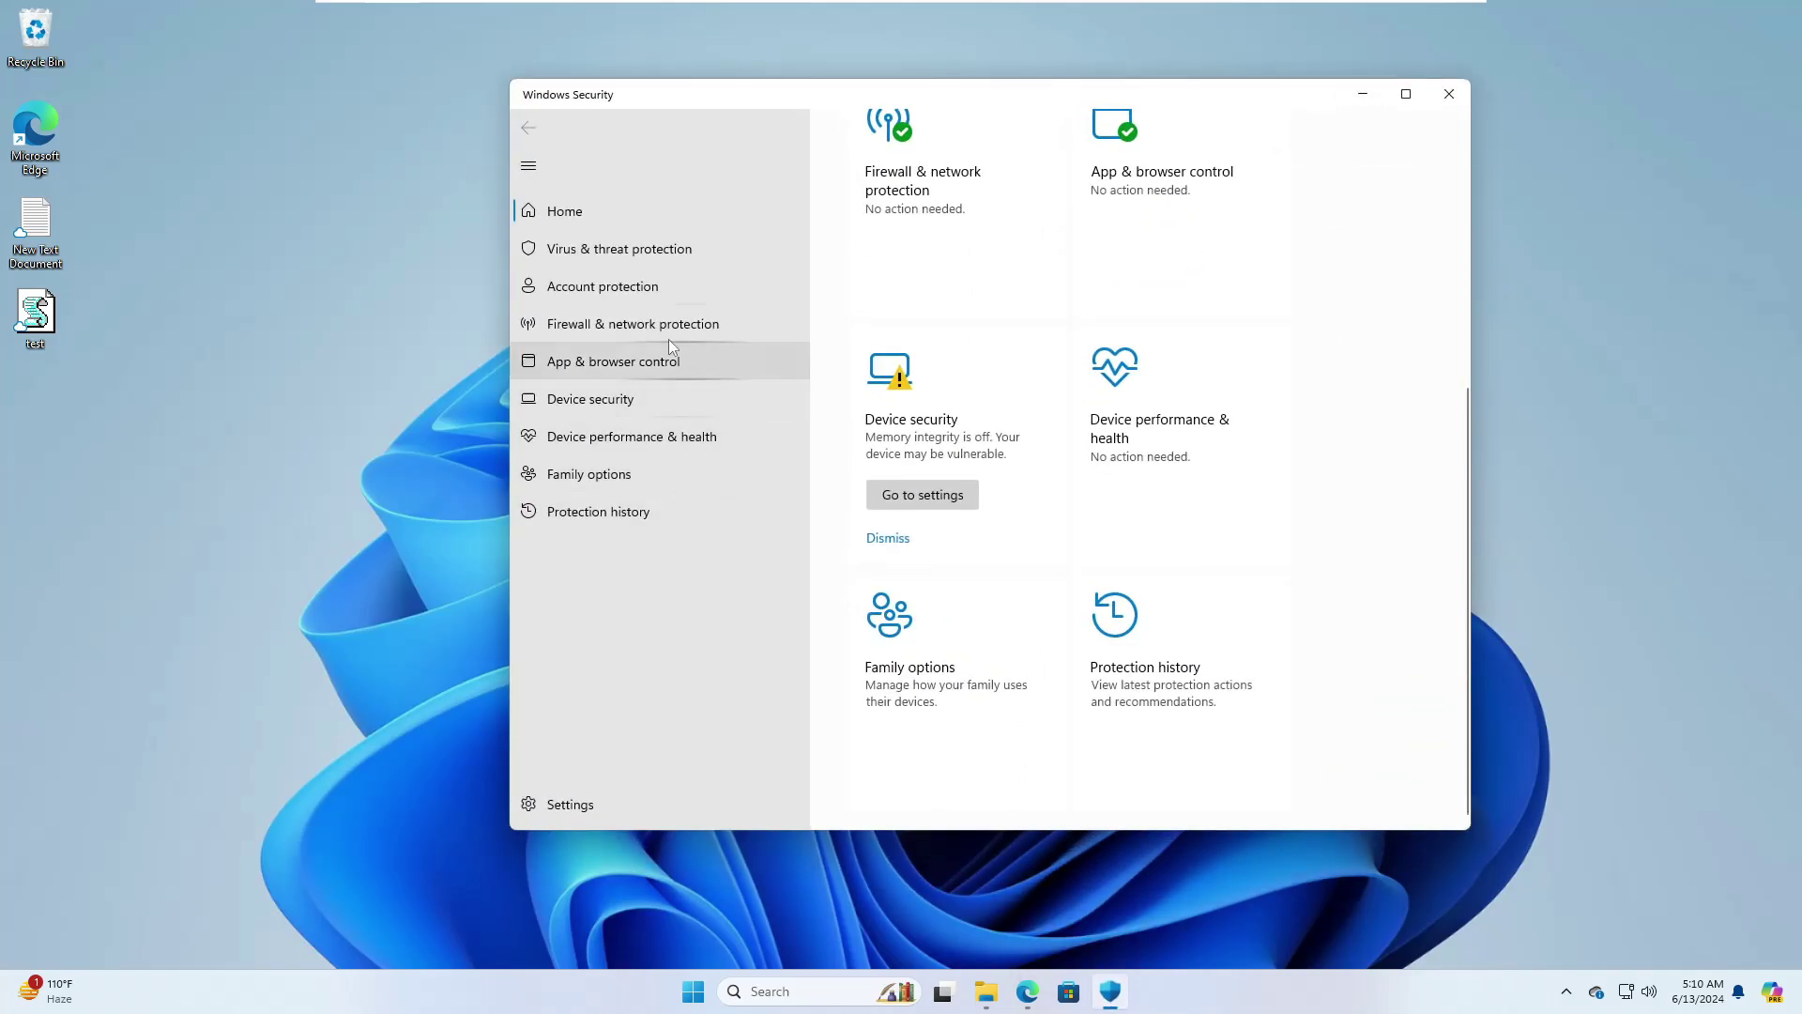
Step: Check the Virus & threat protection page in Windows Security down to Ransomware protection, and close the window
{"action": "left_click", "coordinate": [612, 253]}
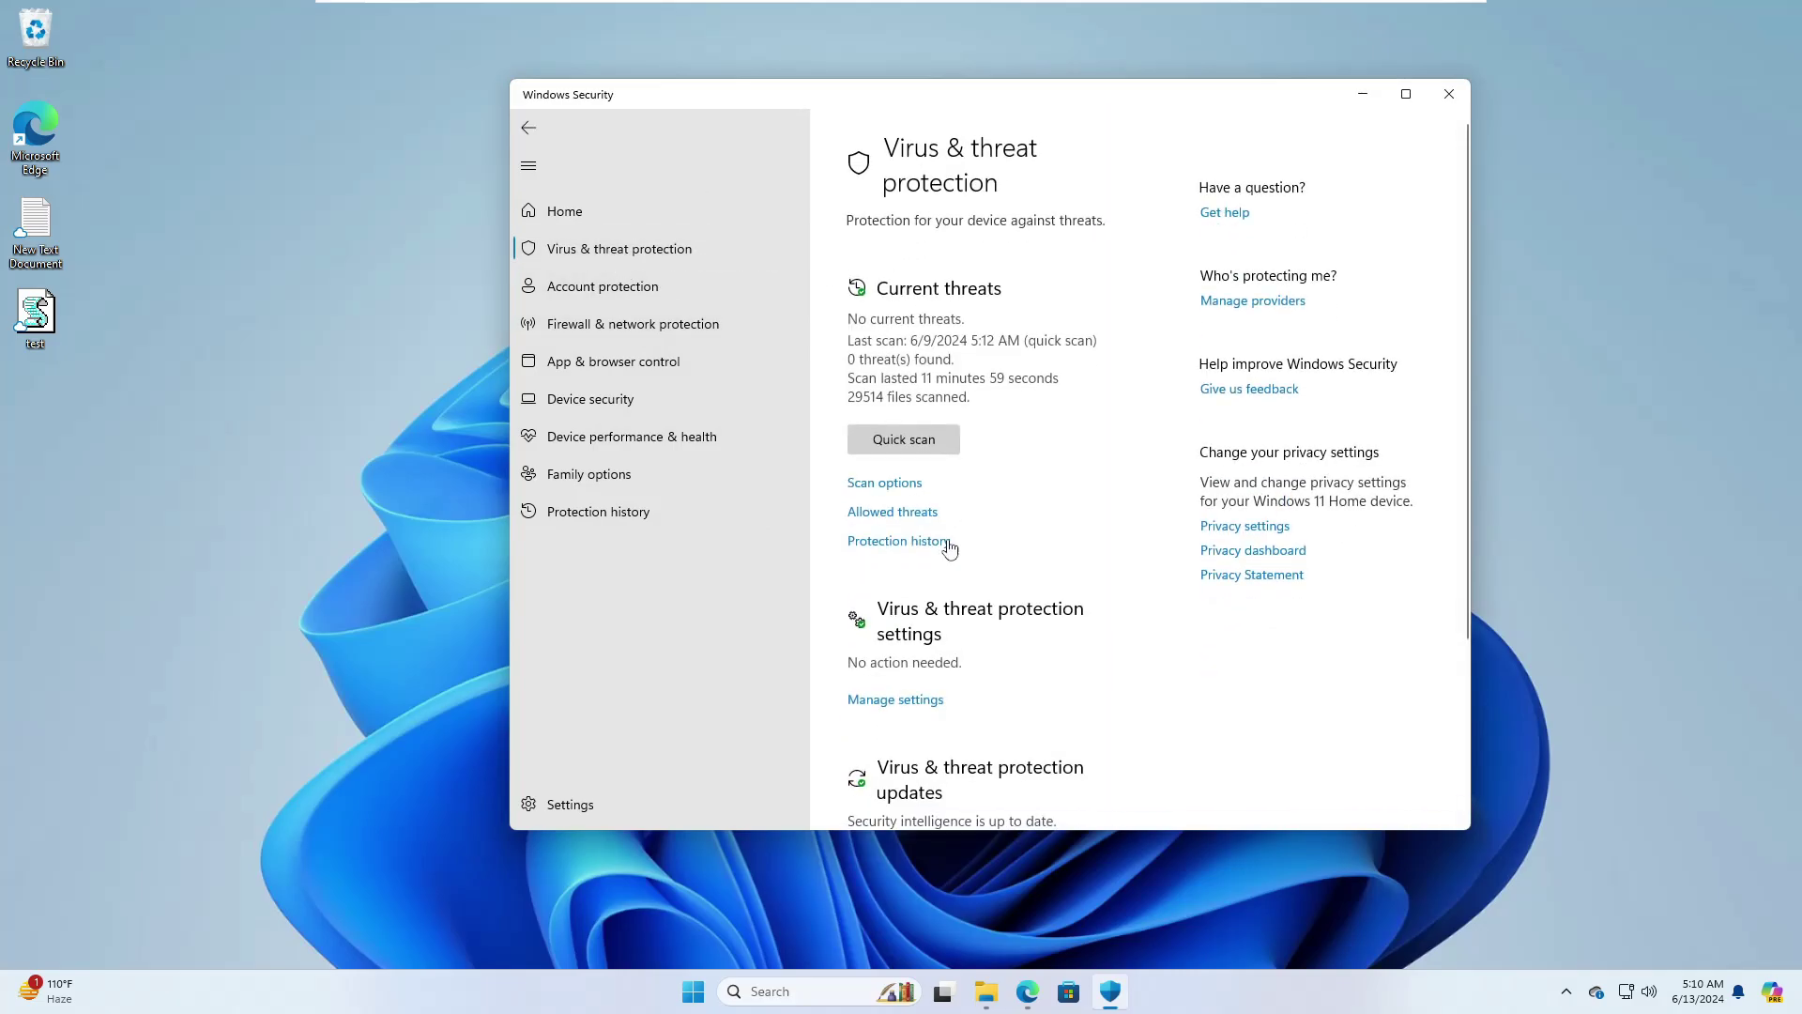
{"action": "scroll", "coordinate": [952, 530], "scroll_direction": "down", "scroll_amount": 2}
{"action": "scroll", "coordinate": [953, 531], "scroll_direction": "down", "scroll_amount": 2}
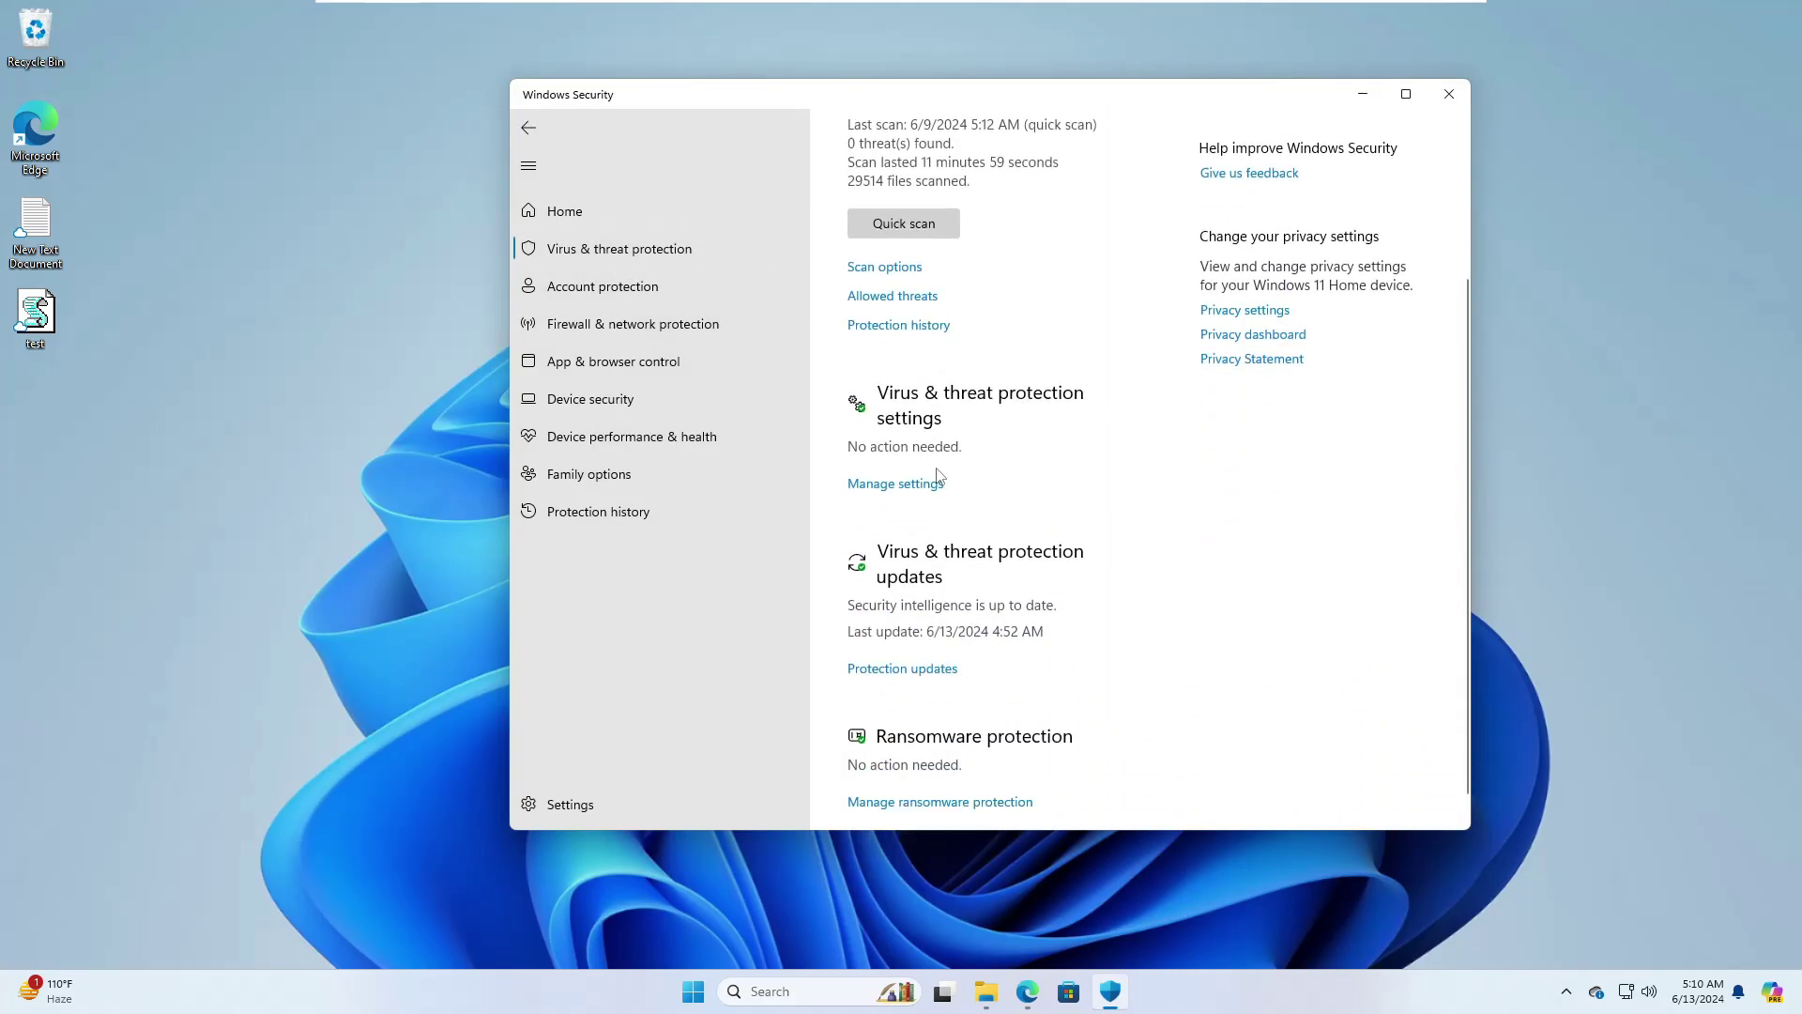
{"action": "left_click", "coordinate": [1440, 95]}
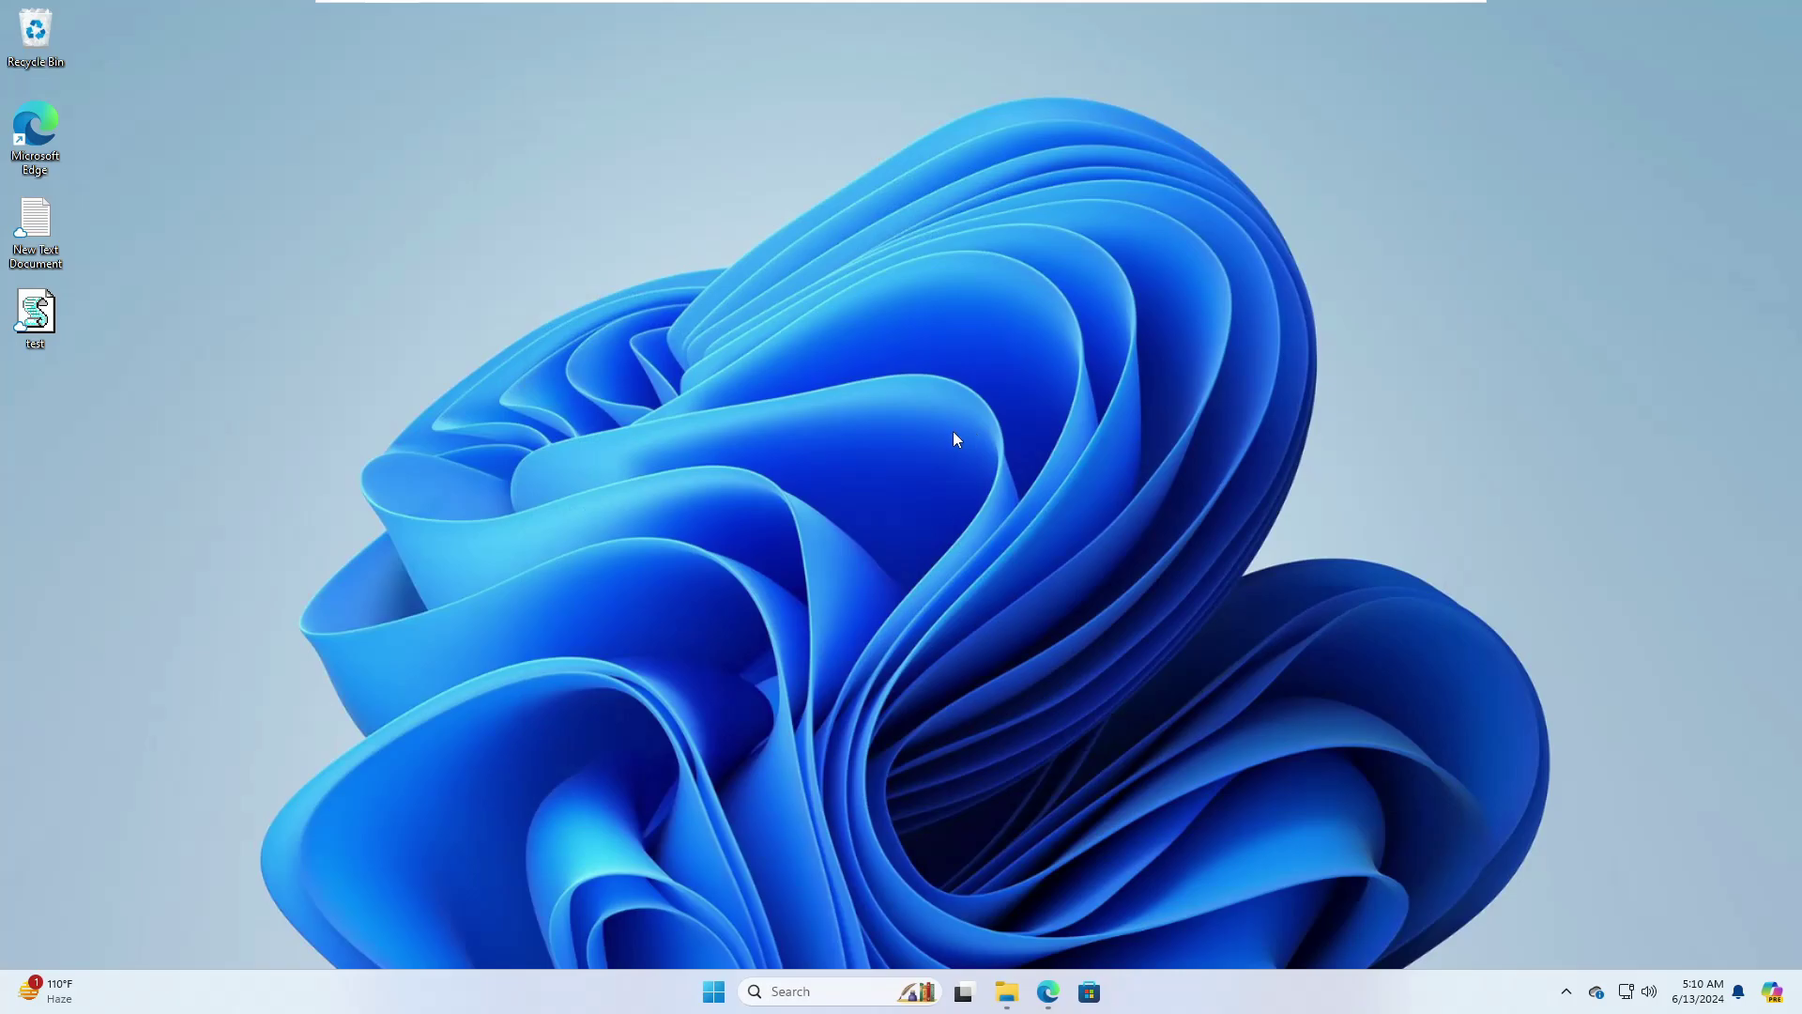
Step: Extract the Hard_Configurator-master archive in Downloads to the default destination and open the extracted inner folder
{"action": "mouse_move", "coordinate": [996, 1007]}
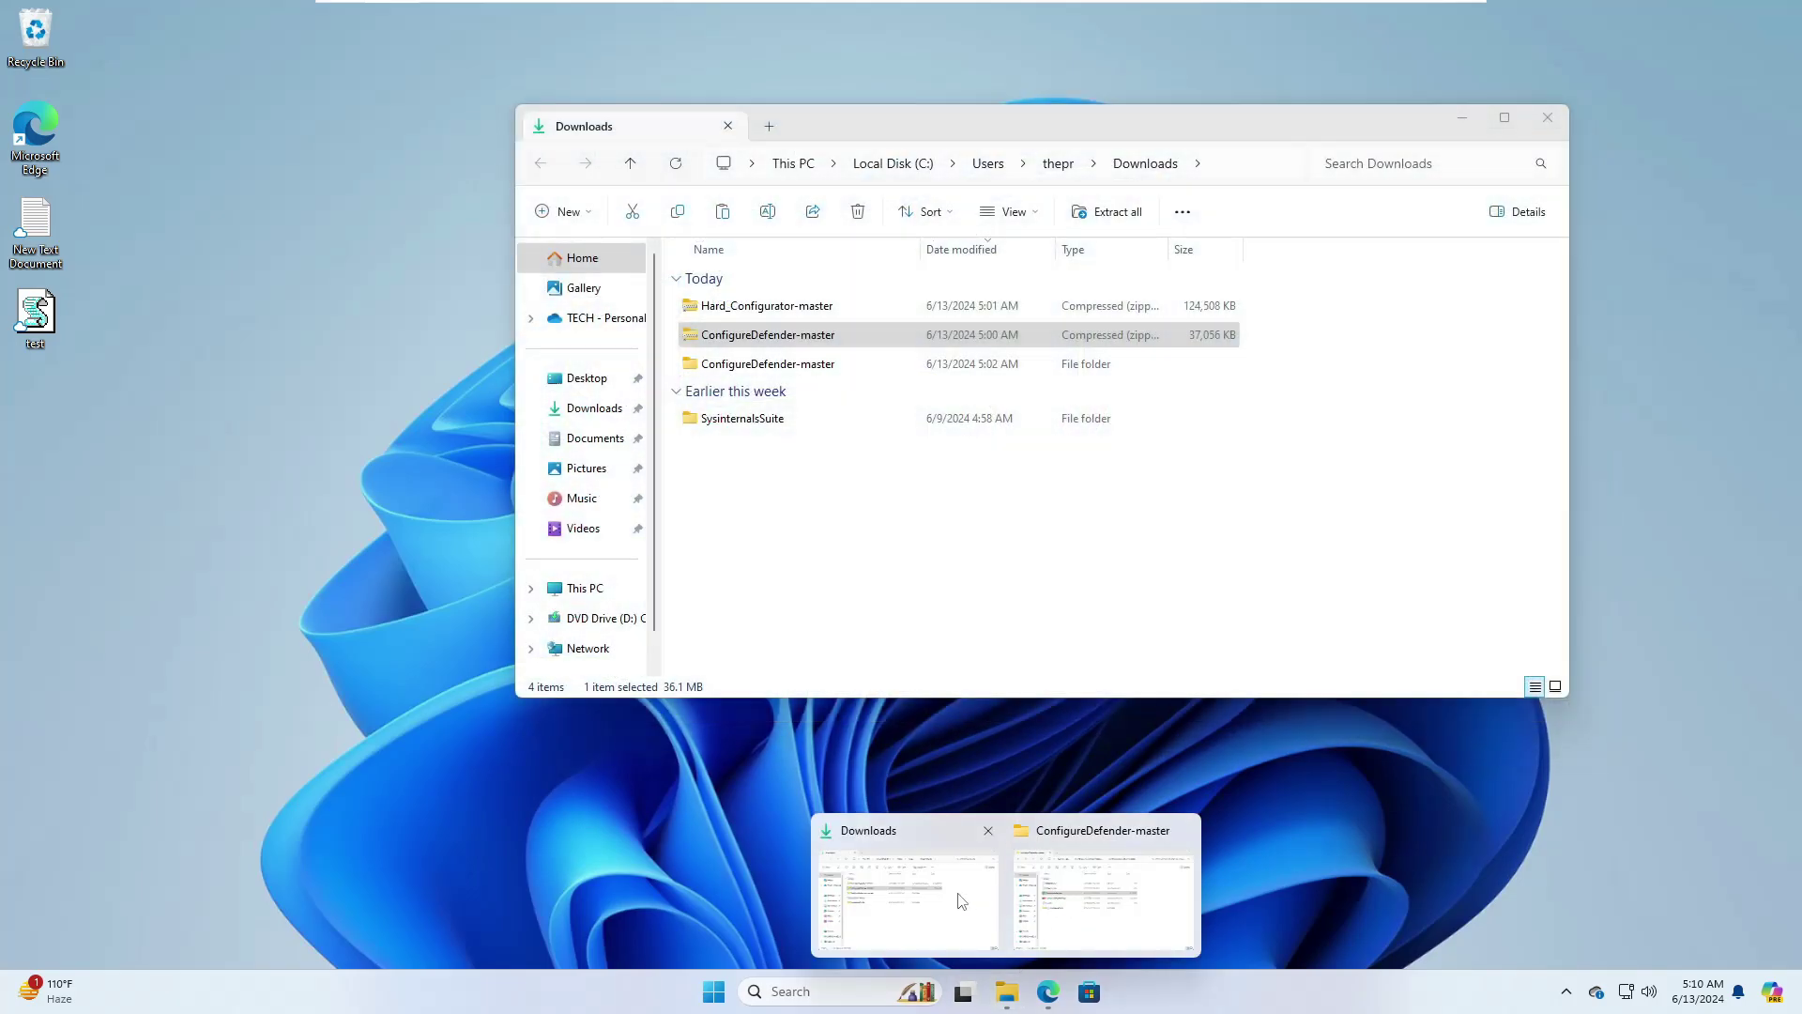
{"action": "left_click", "coordinate": [962, 901]}
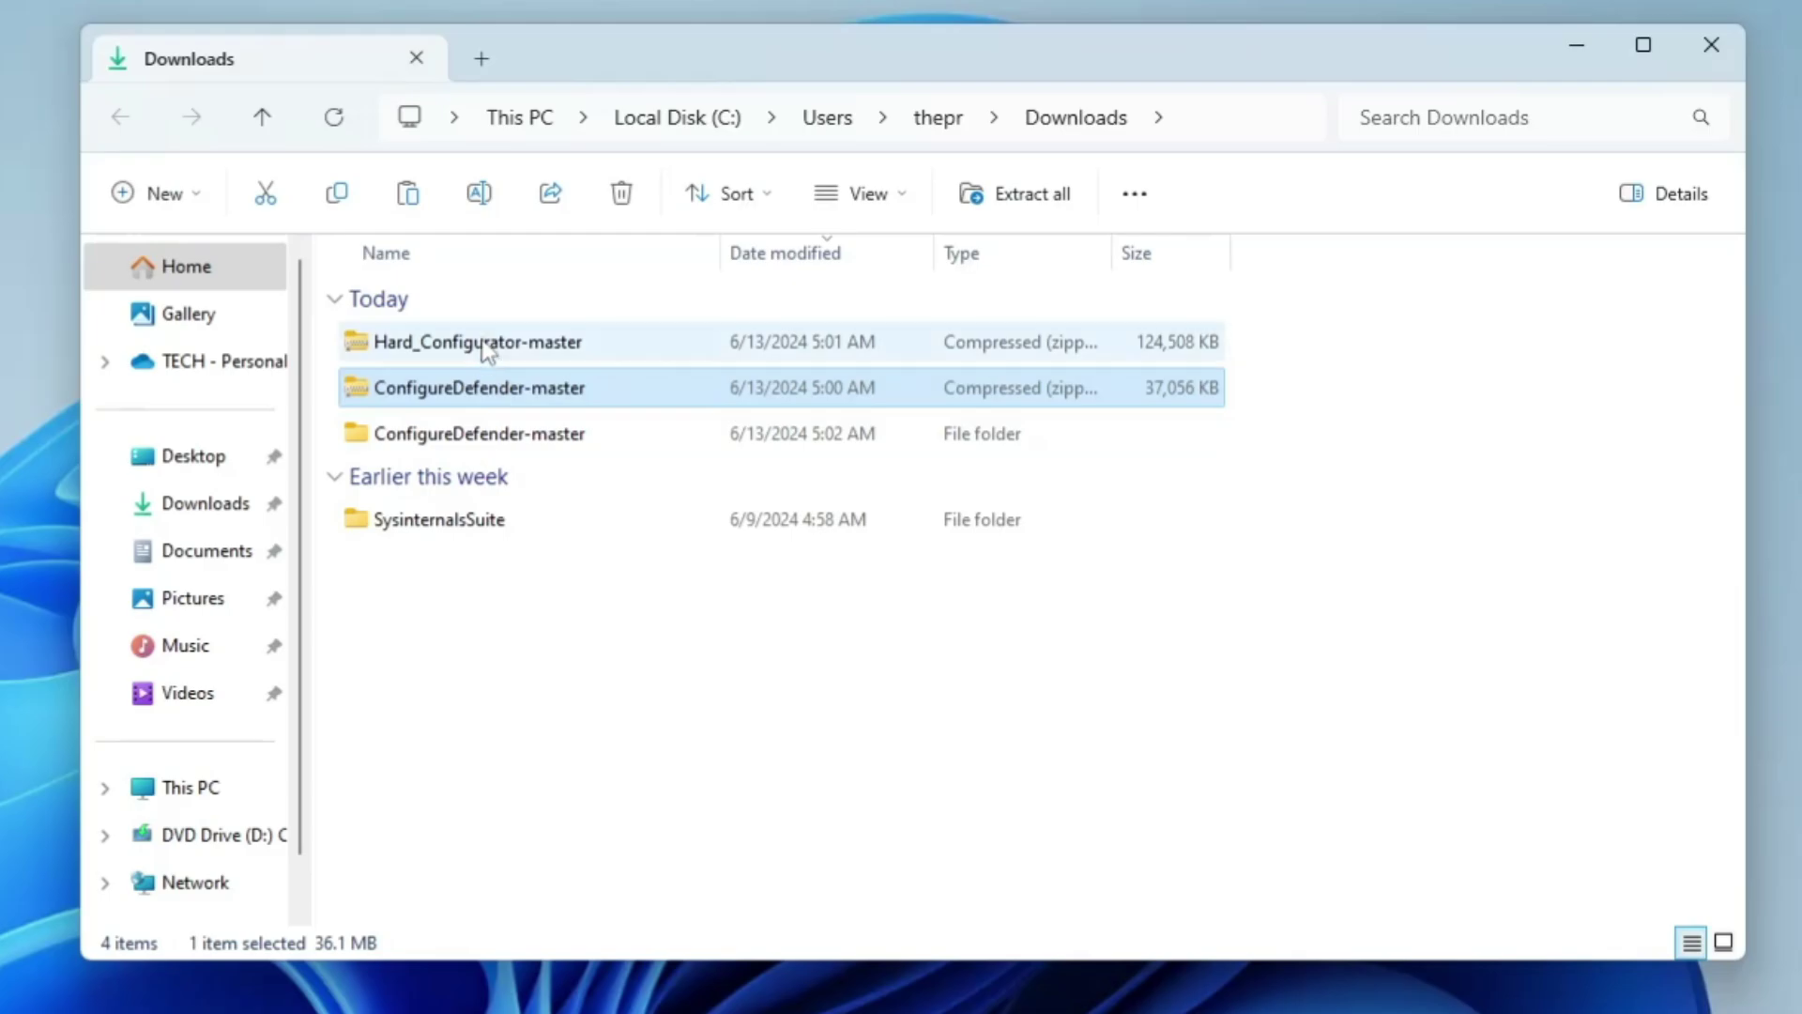
{"action": "left_click", "coordinate": [465, 345]}
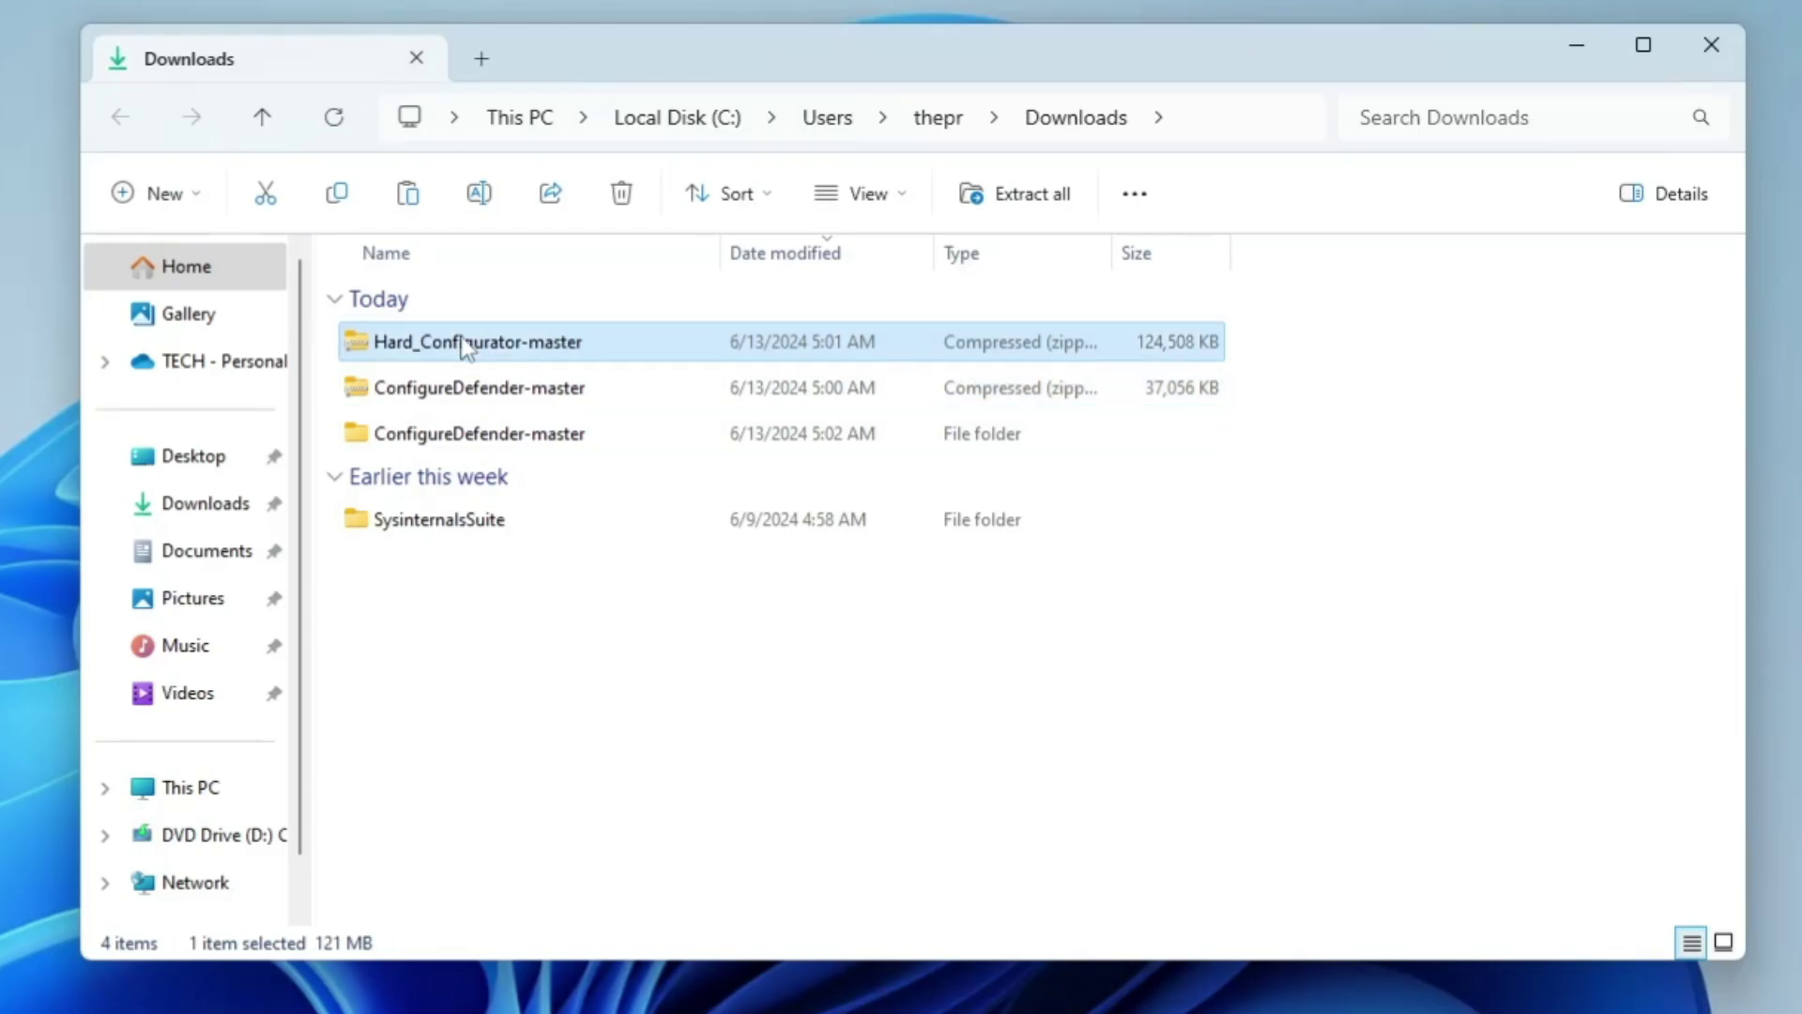
{"action": "right_click", "coordinate": [465, 346]}
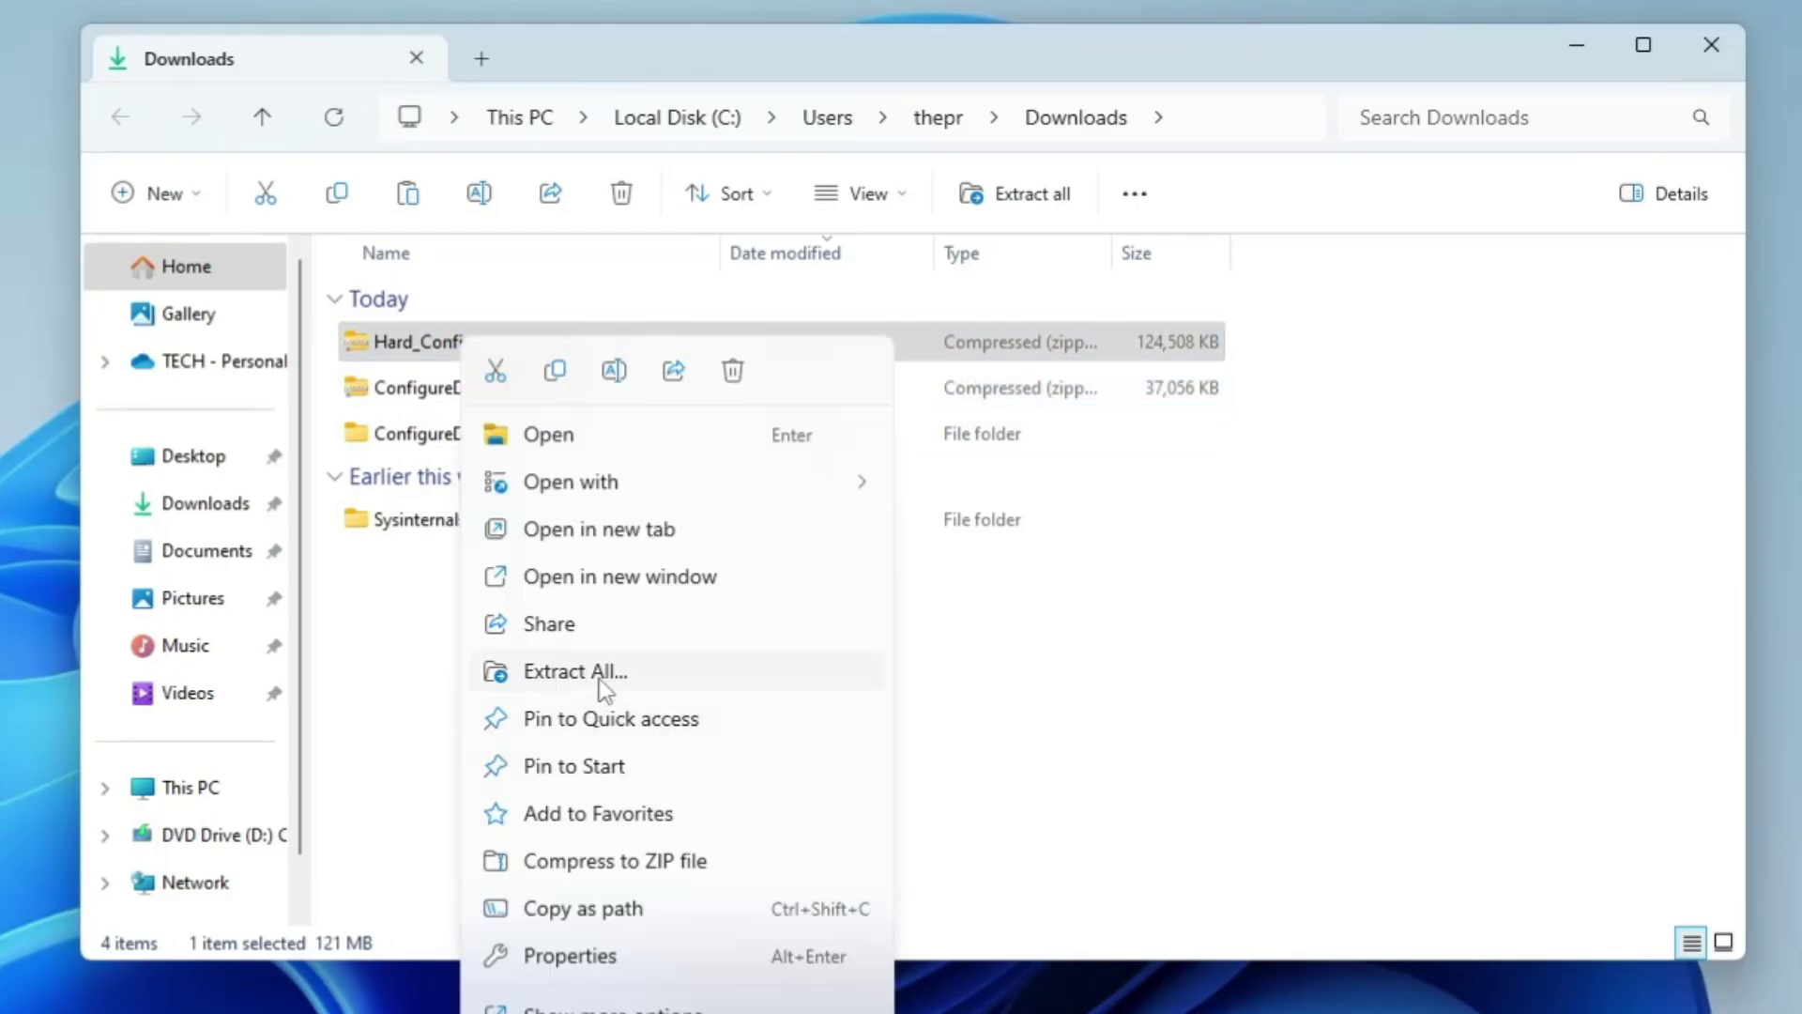
{"action": "left_click", "coordinate": [599, 679]}
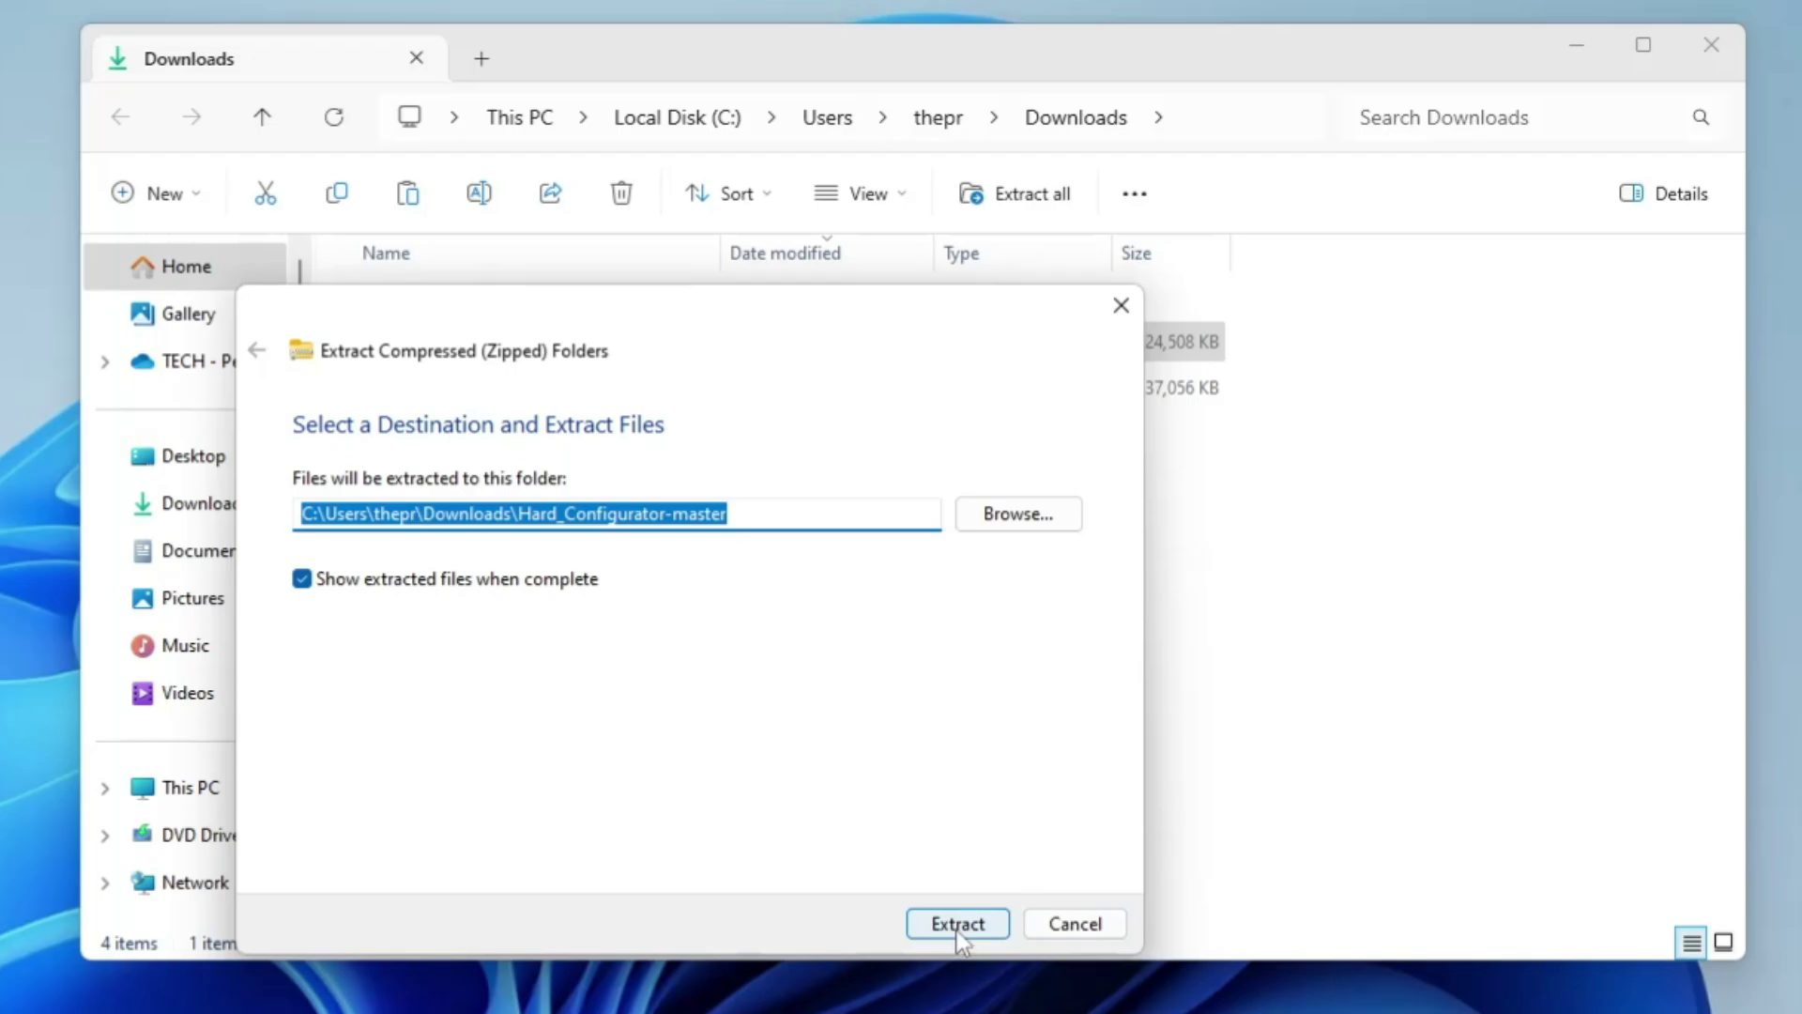
{"action": "left_click", "coordinate": [957, 925]}
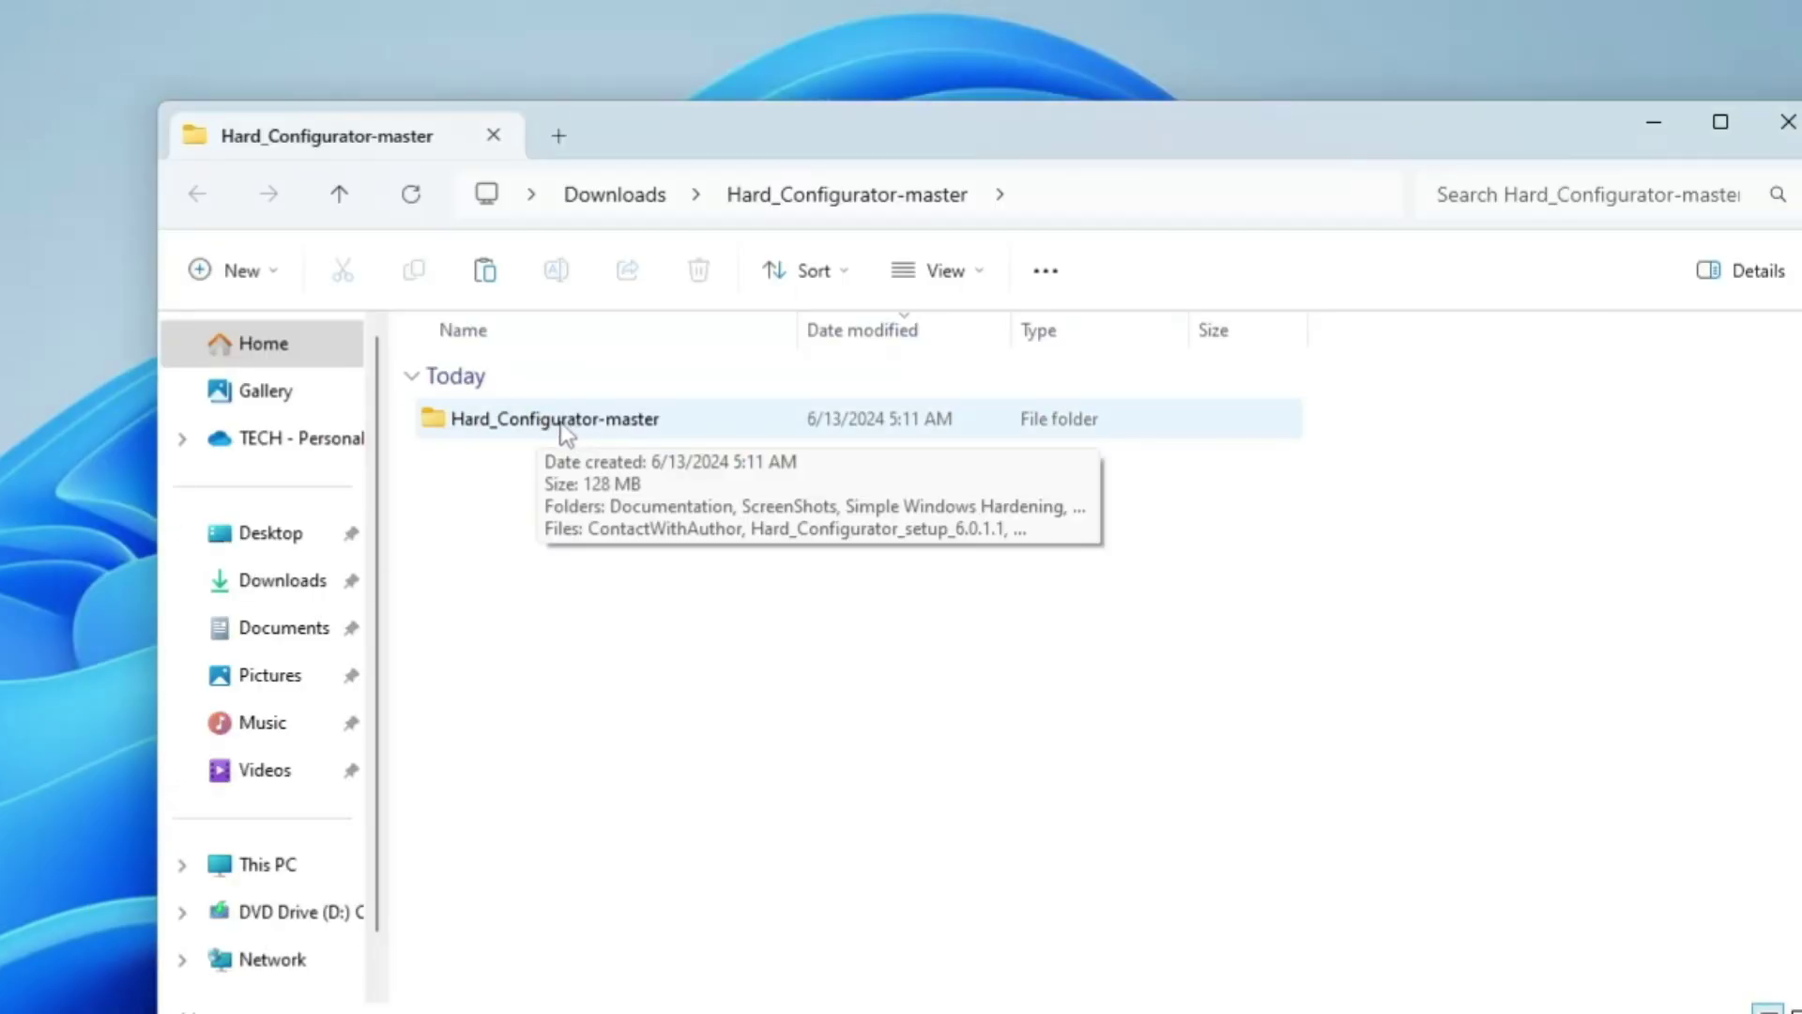
{"action": "double_click", "coordinate": [560, 419]}
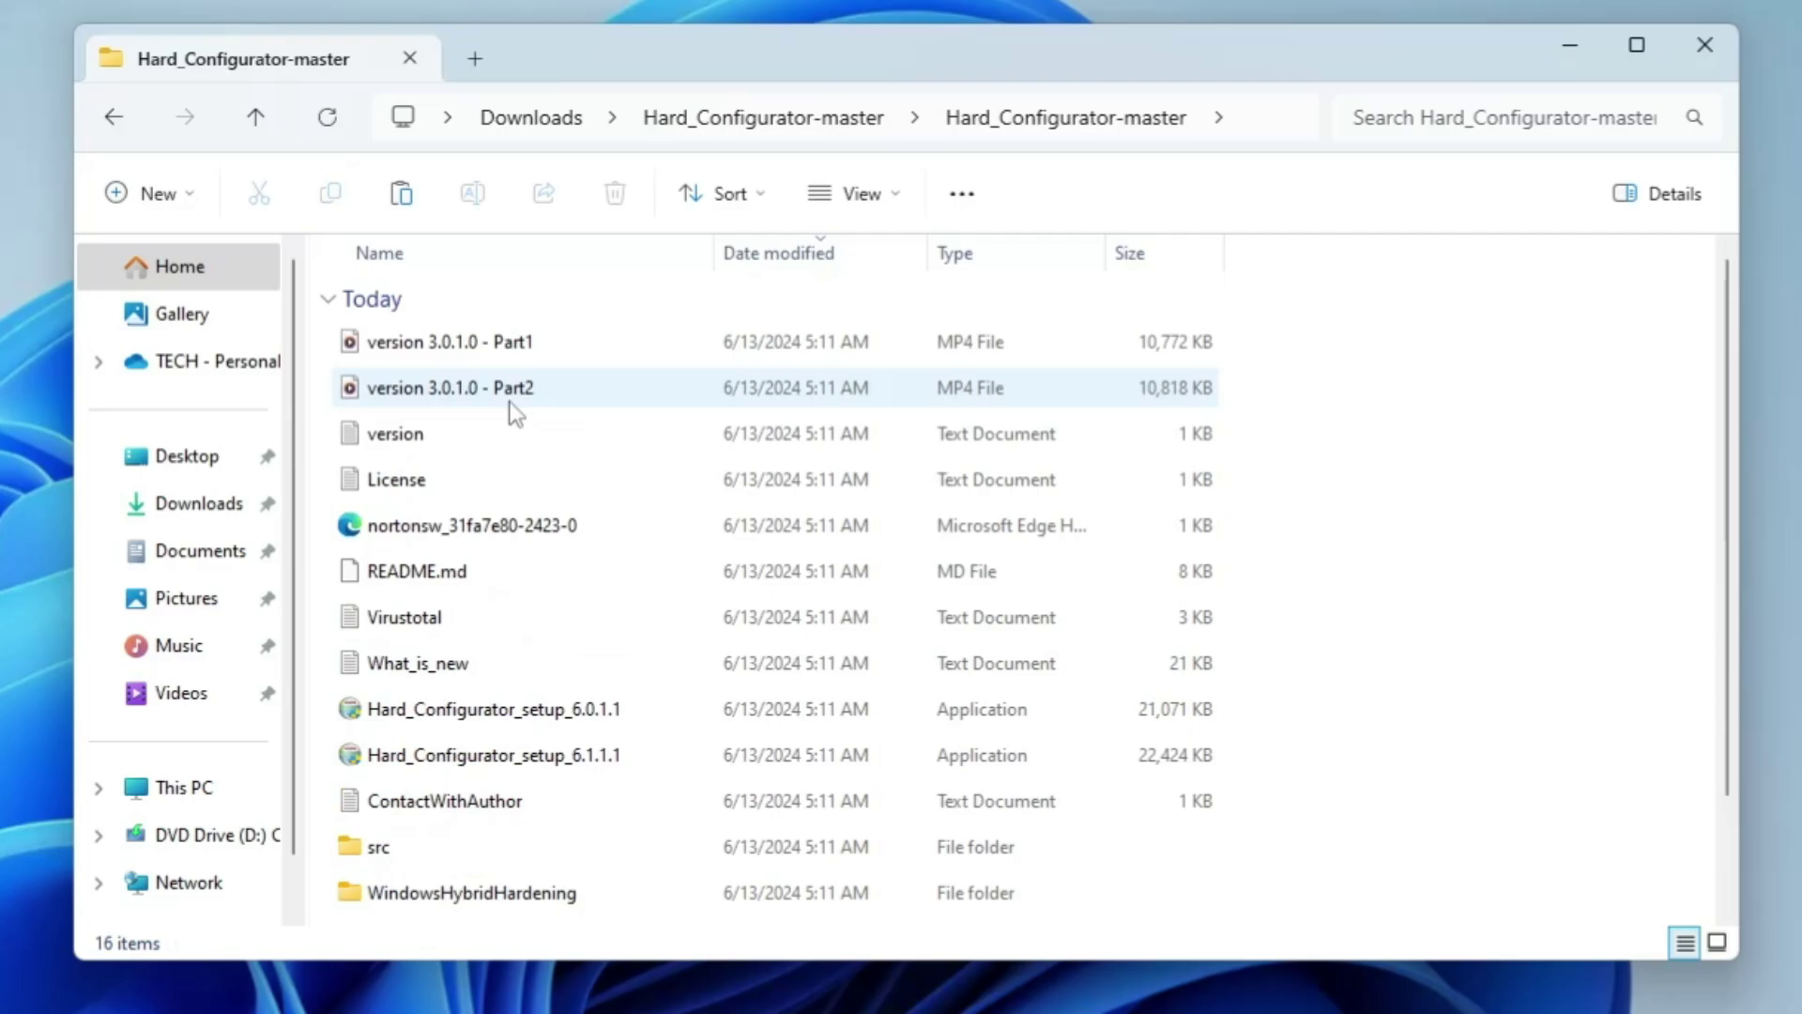
Step: Open the Simple Windows Hardening folder inside Hard_Configurator-master
{"action": "scroll", "coordinate": [596, 486], "scroll_direction": "down", "scroll_amount": 1}
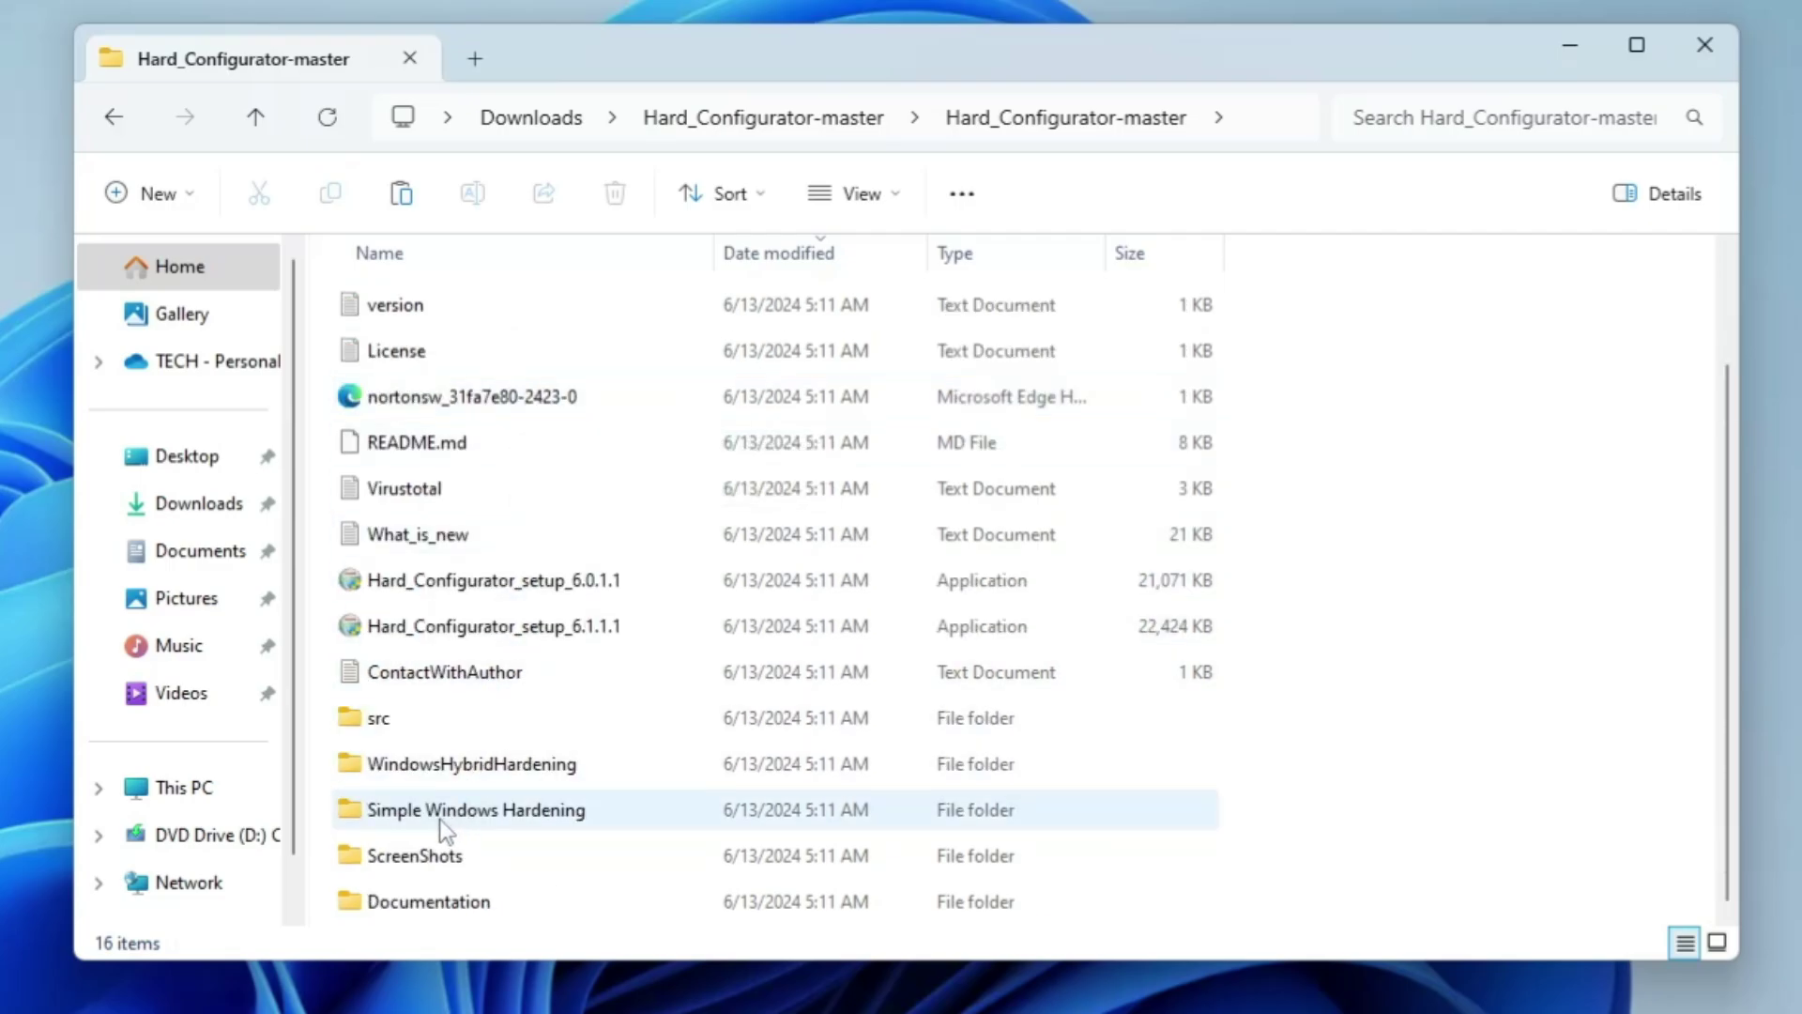
{"action": "left_click", "coordinate": [522, 815]}
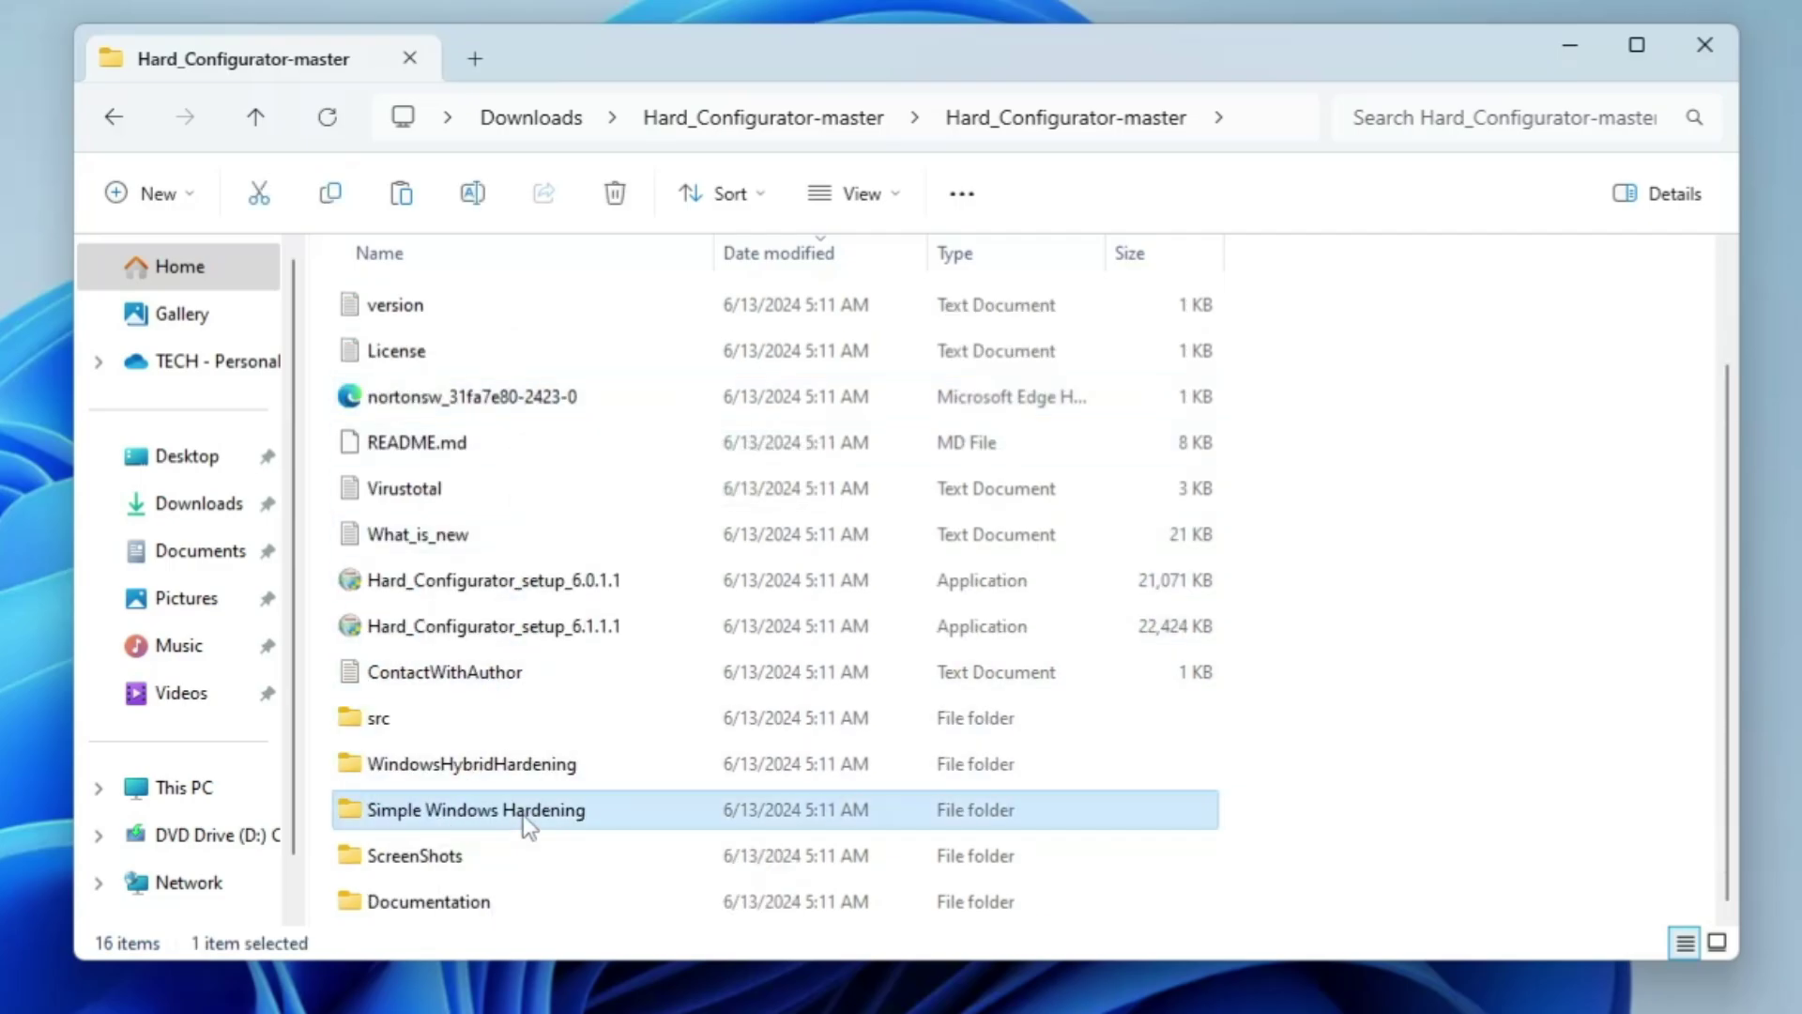
{"action": "double_click", "coordinate": [523, 815]}
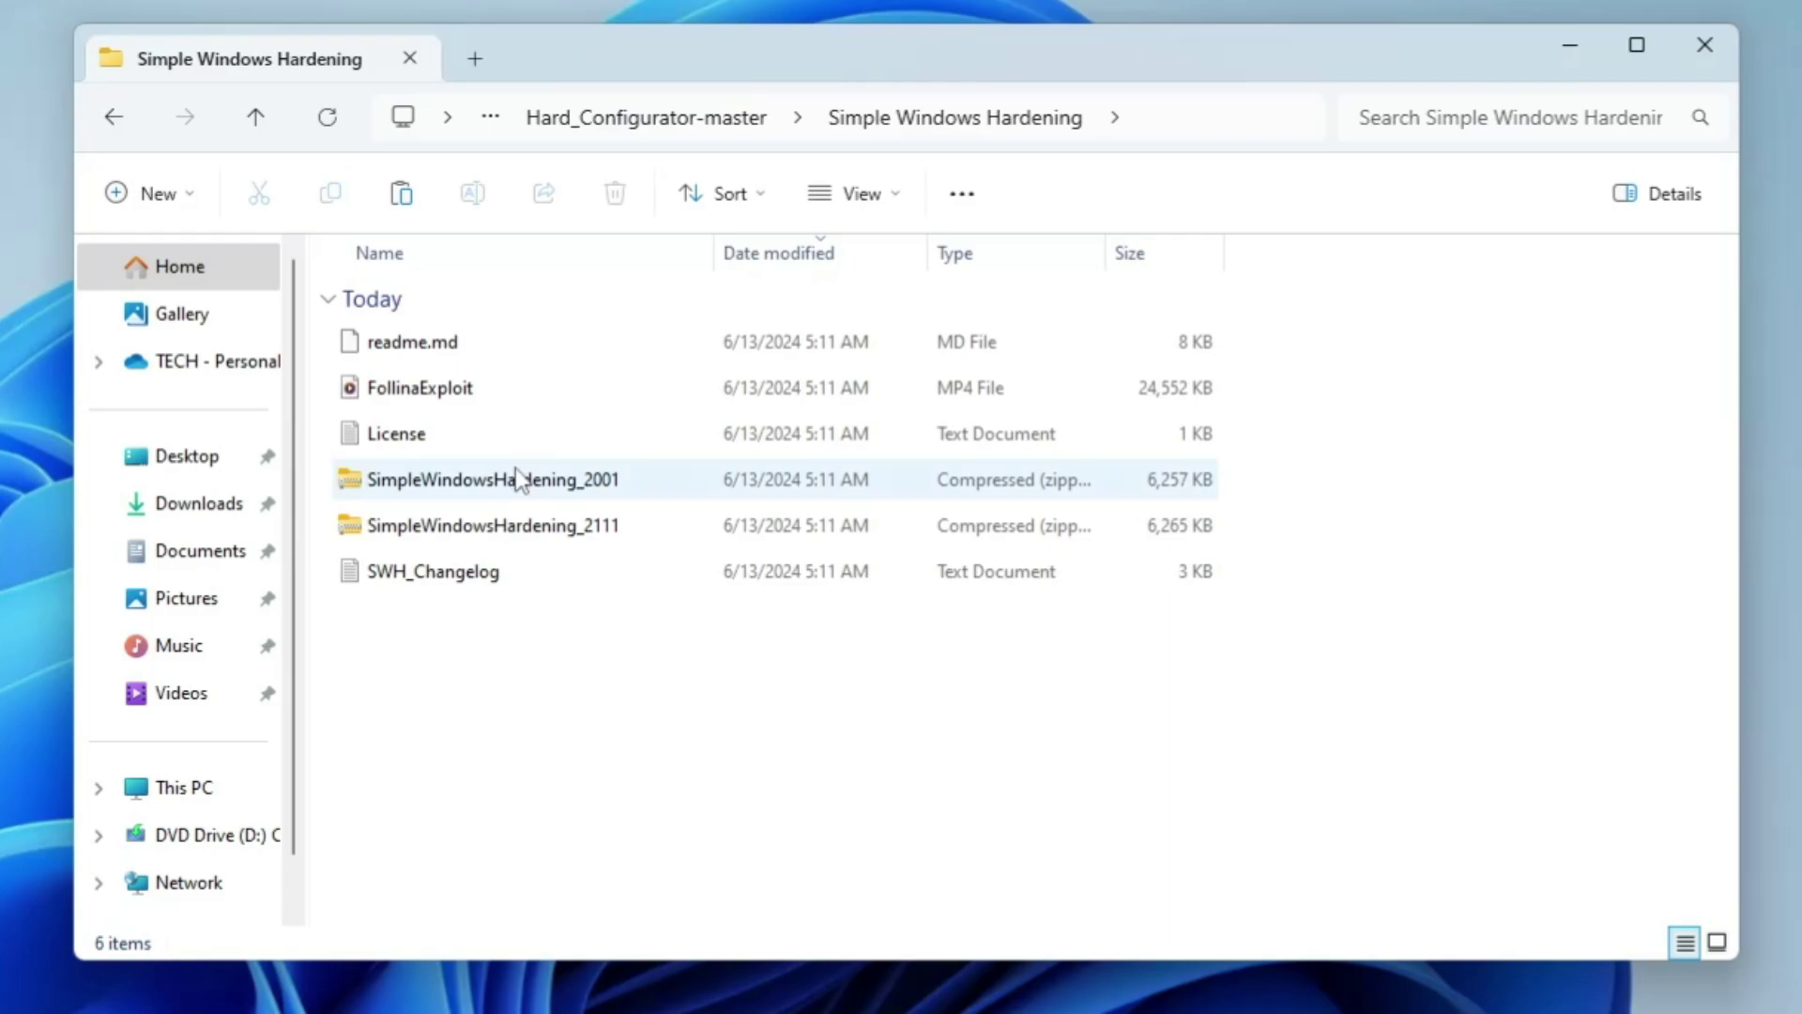
Step: Extract the SimpleWindowsHardening_2111 archive to the default destination and show the extracted files
{"action": "left_click", "coordinate": [514, 483]}
{"action": "left_click", "coordinate": [500, 535]}
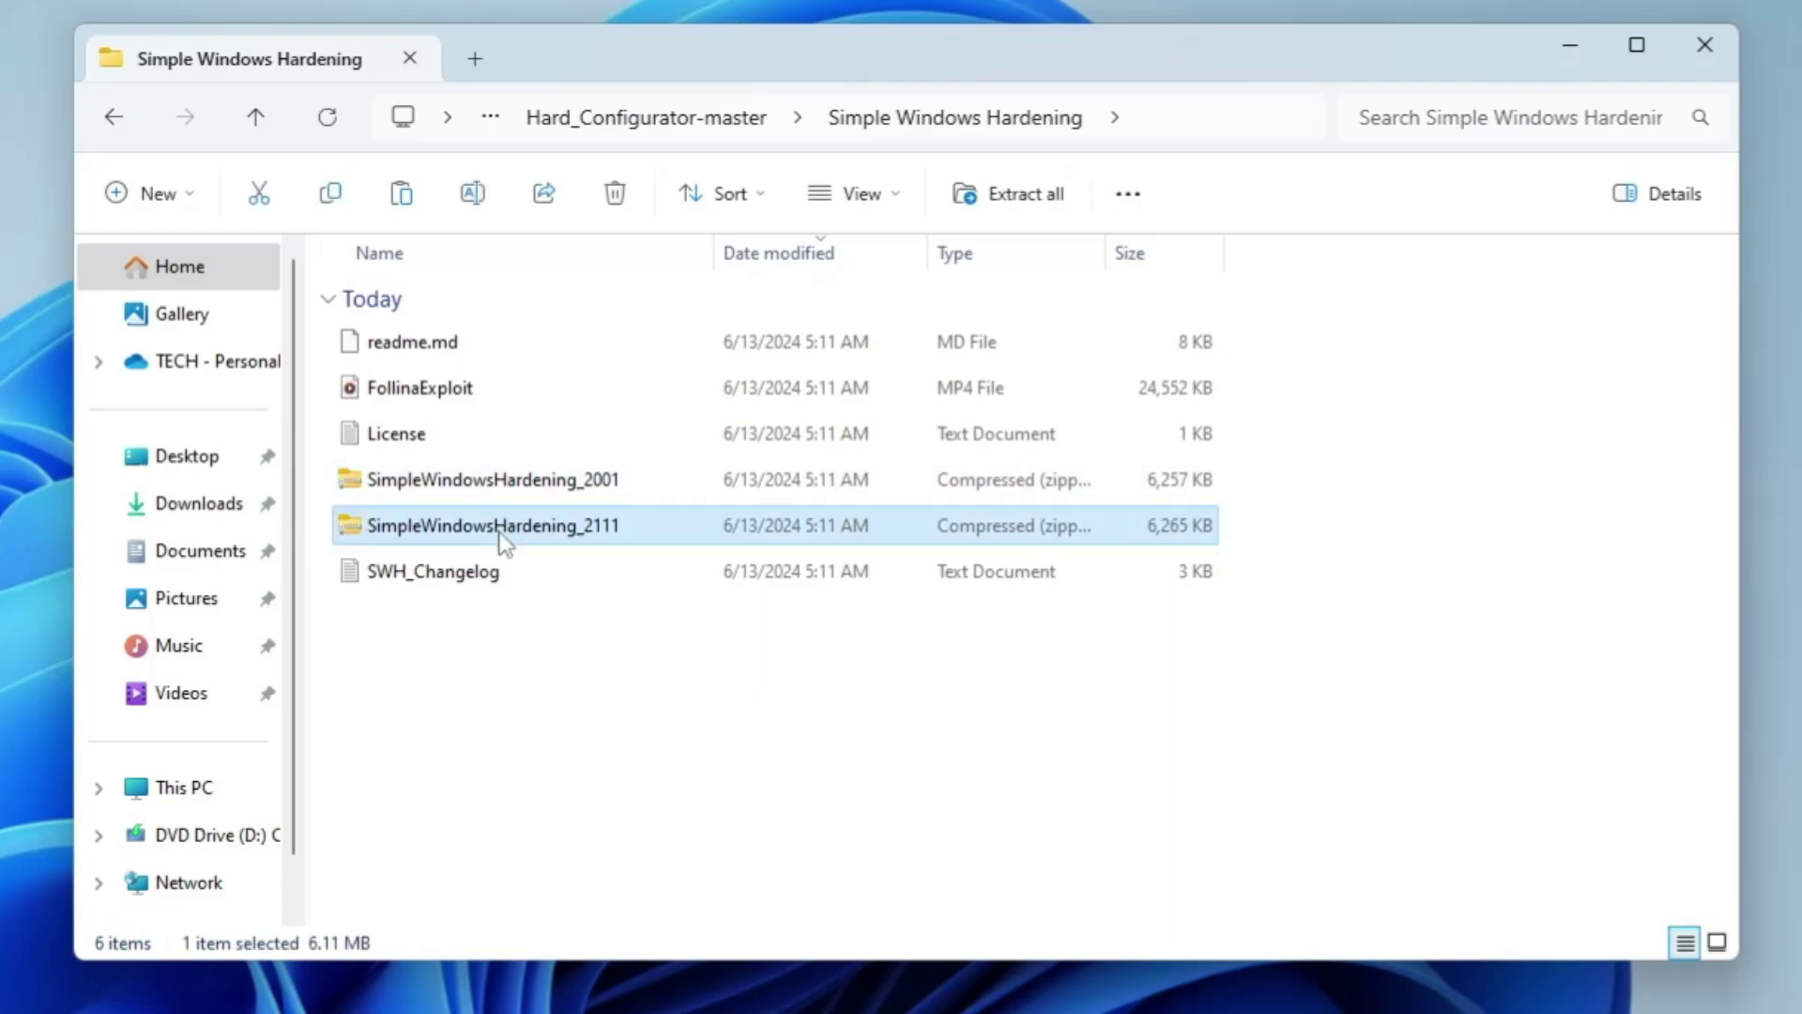
{"action": "left_click", "coordinate": [612, 481]}
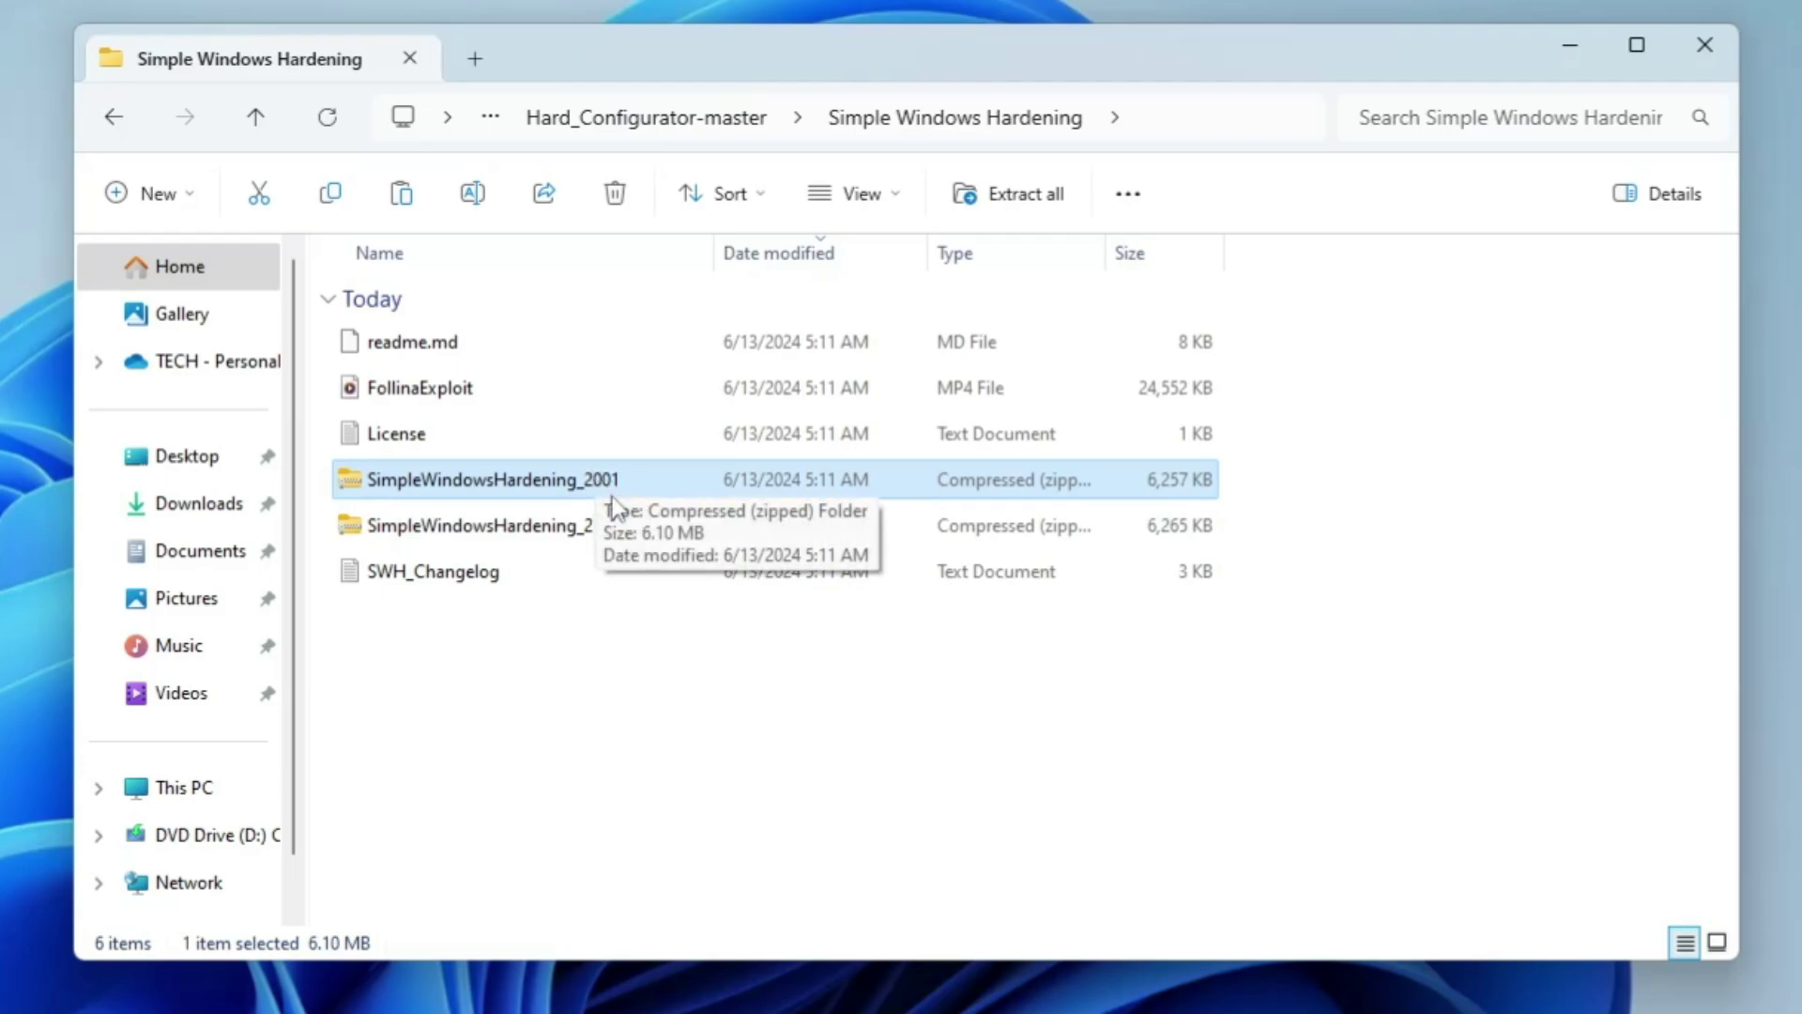
{"action": "left_click", "coordinate": [596, 528]}
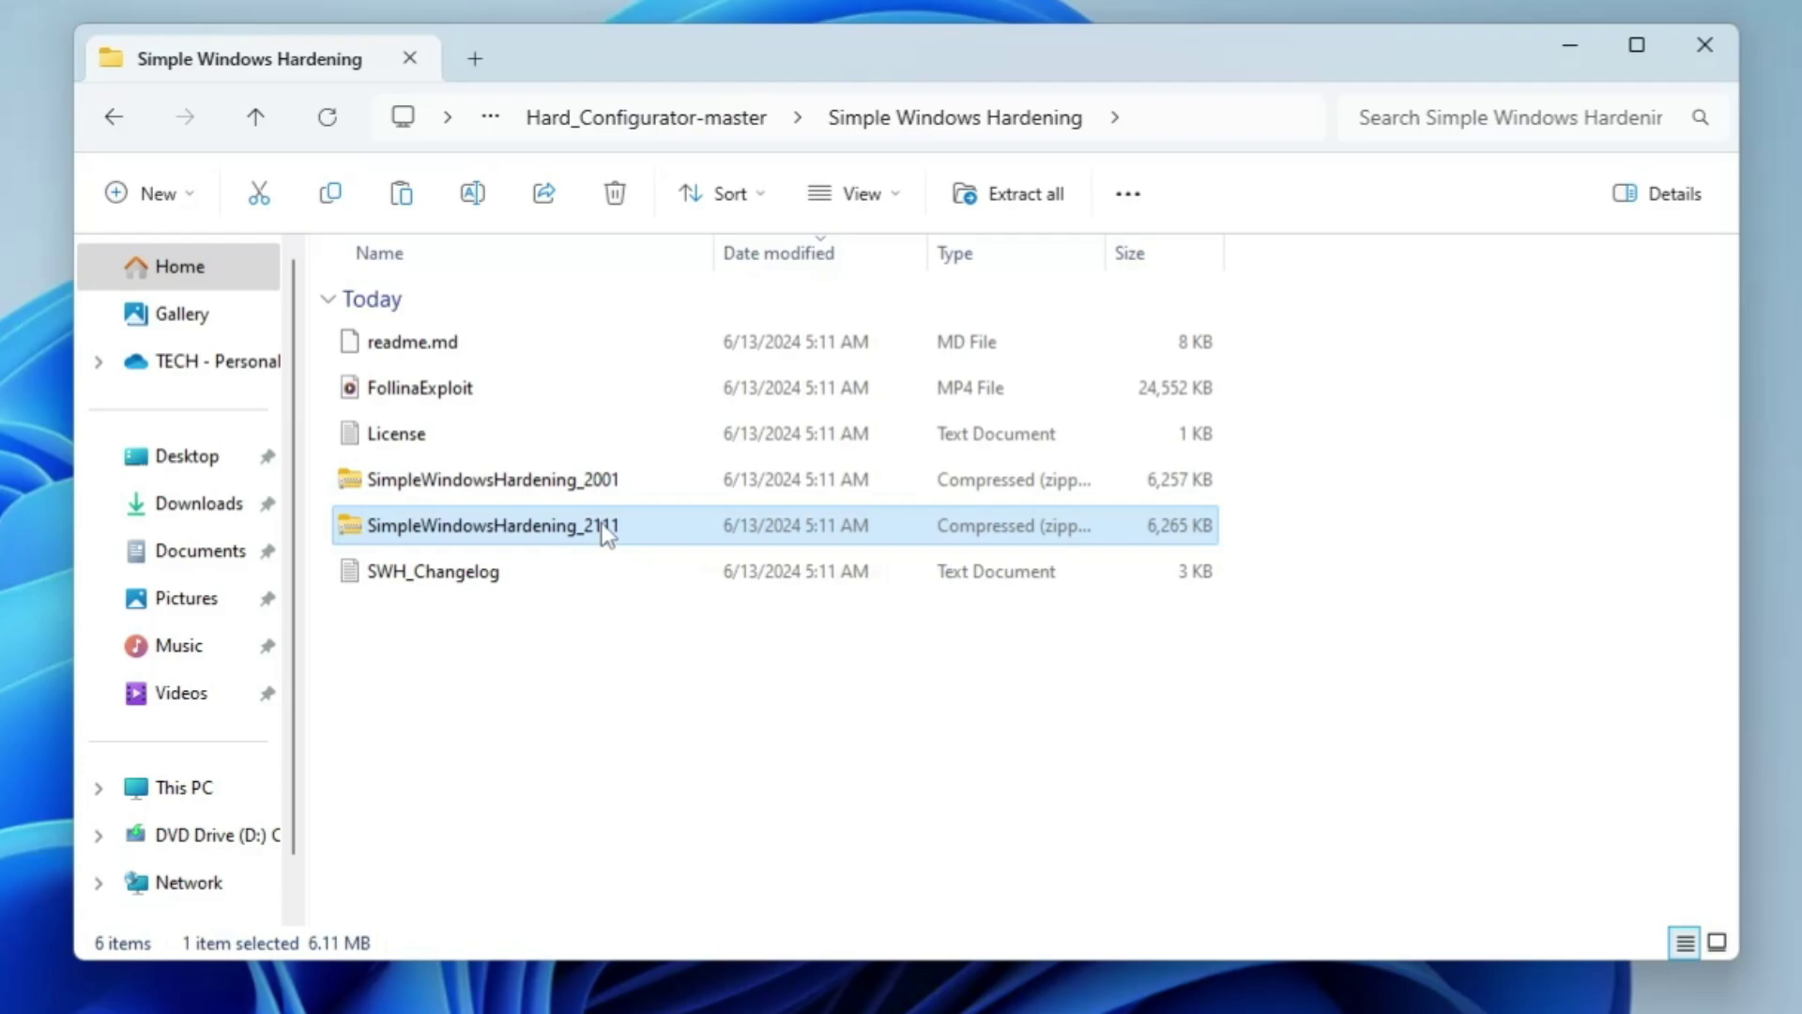
{"action": "right_click", "coordinate": [552, 531]}
{"action": "left_click", "coordinate": [645, 798]}
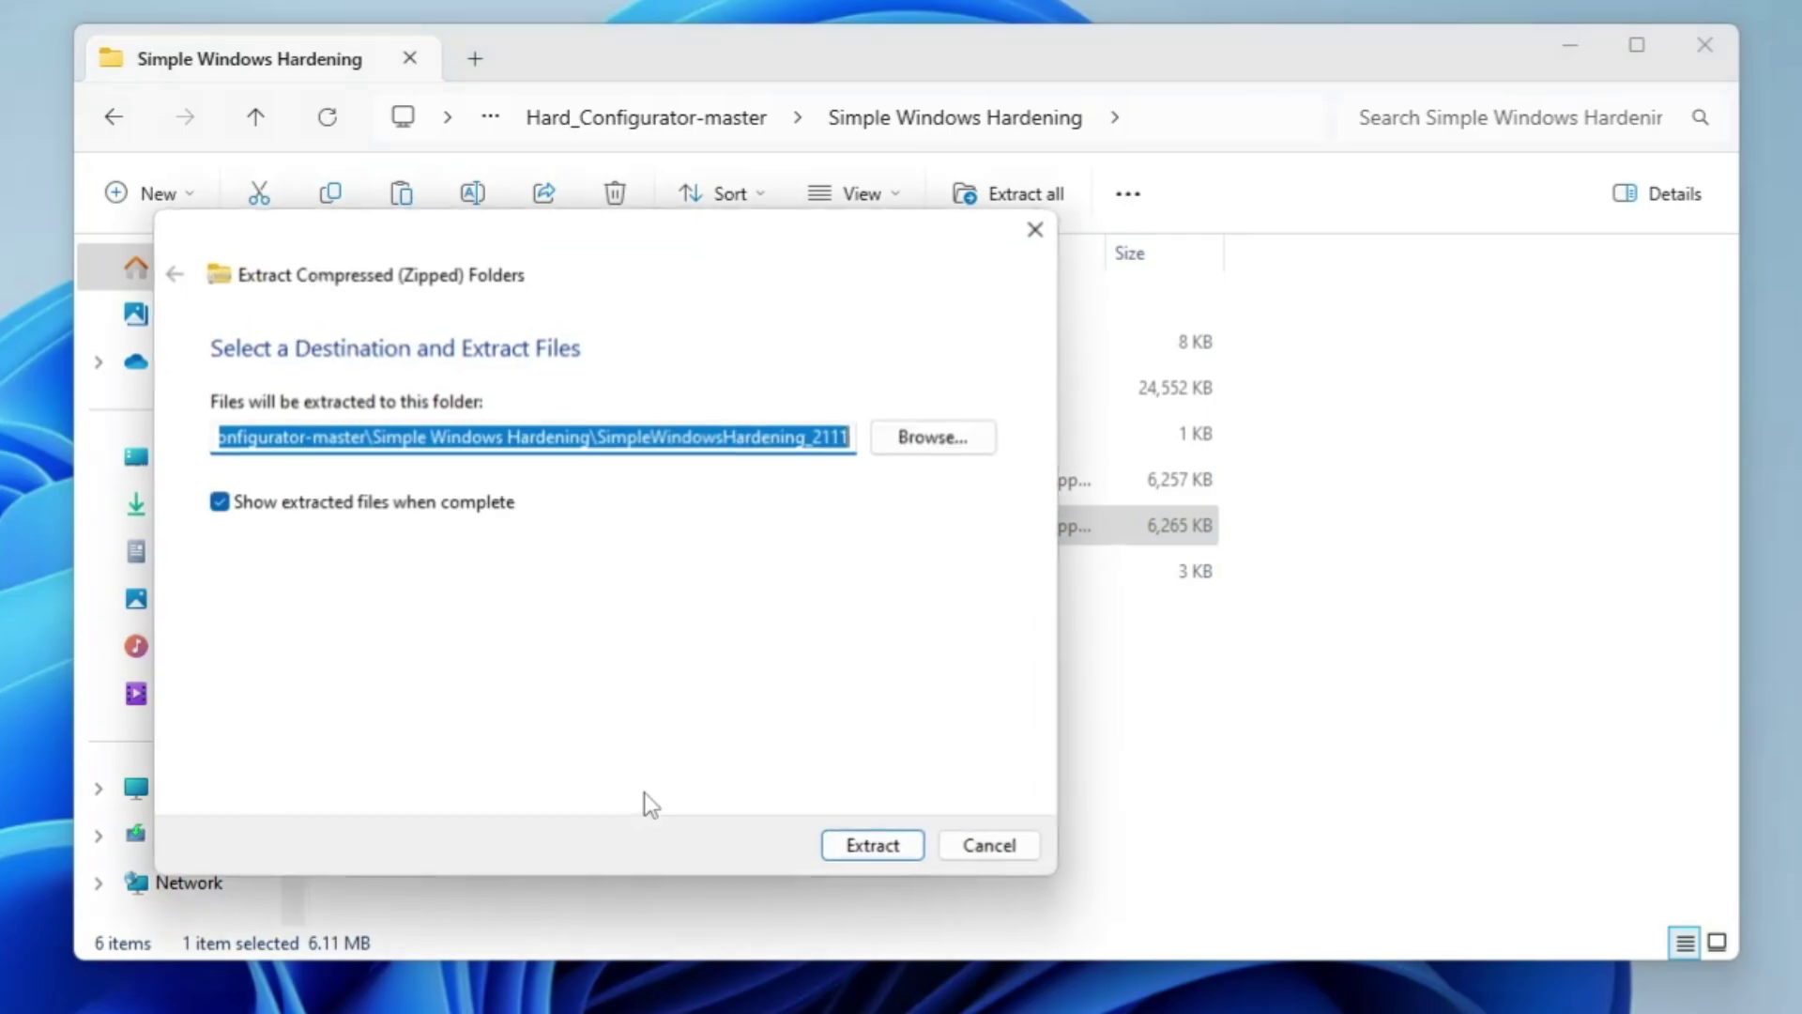
{"action": "left_click", "coordinate": [856, 850]}
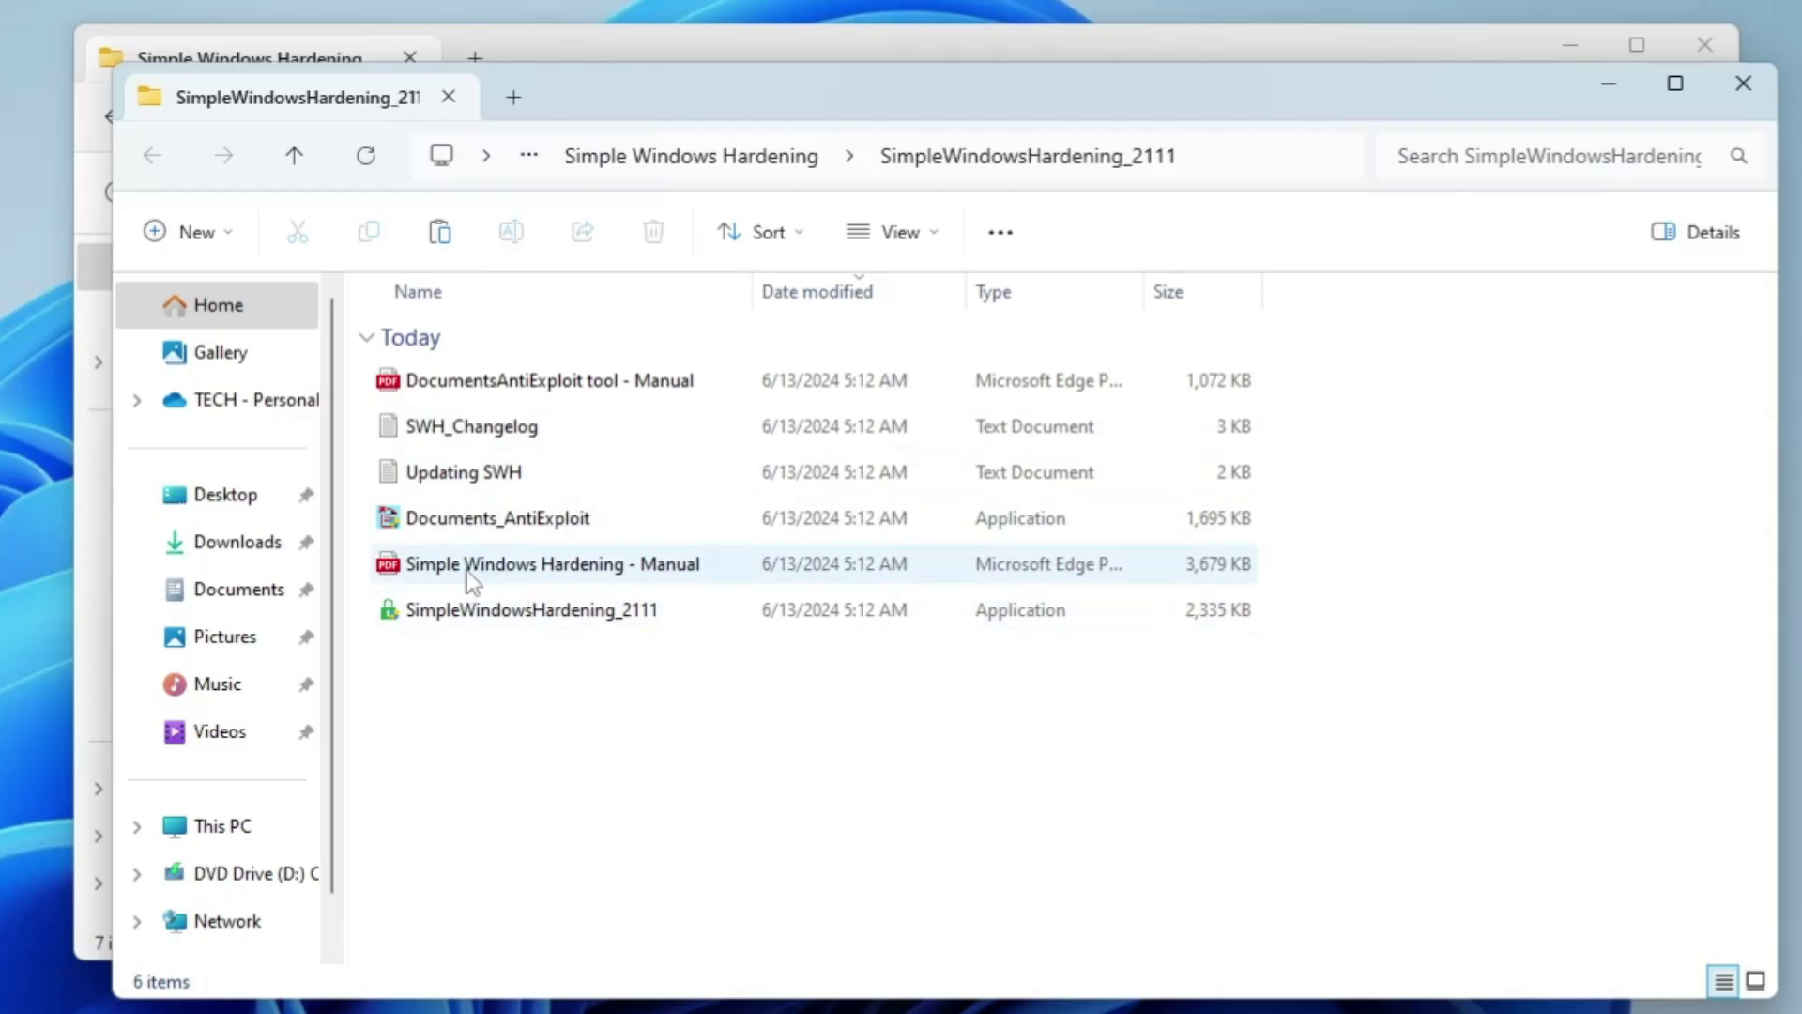
Step: Read the Simple Windows Hardening manual PDF from the introduction to the Quick Configuration section, and minimise the browser
{"action": "double_click", "coordinate": [495, 579]}
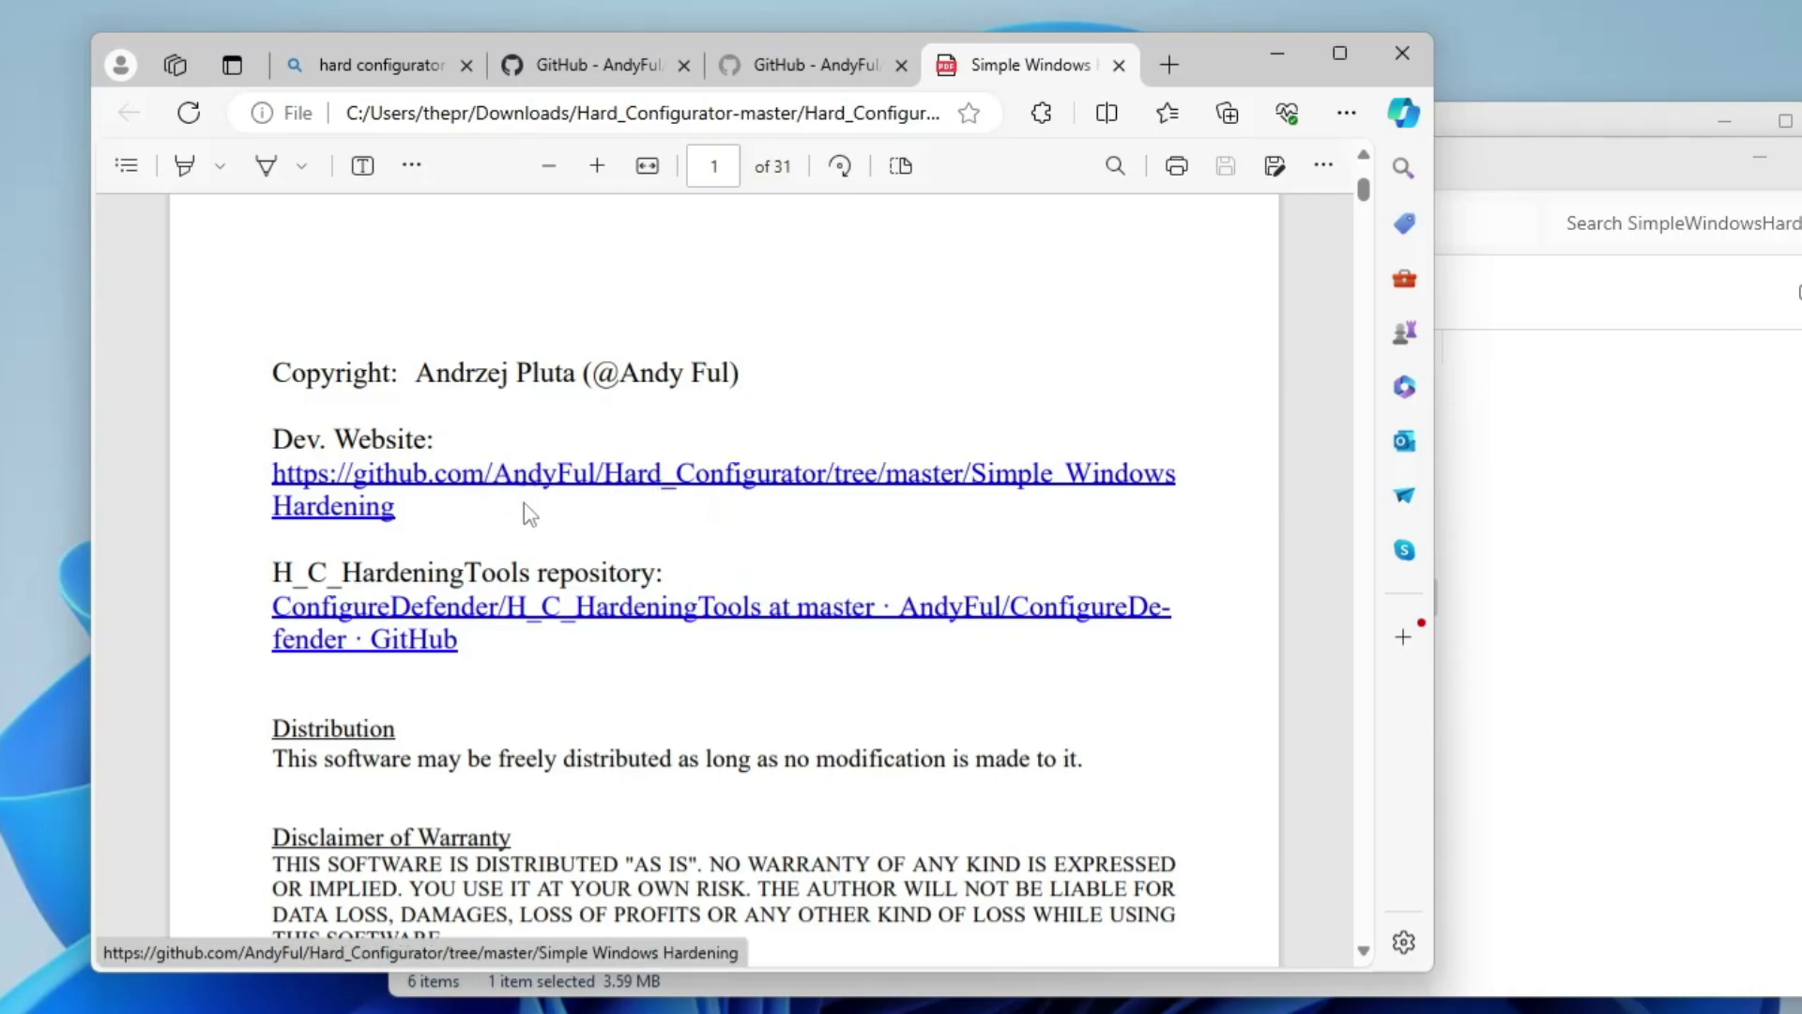
{"action": "scroll", "coordinate": [524, 513], "scroll_direction": "down", "scroll_amount": 2}
{"action": "scroll", "coordinate": [565, 505], "scroll_direction": "down", "scroll_amount": 14}
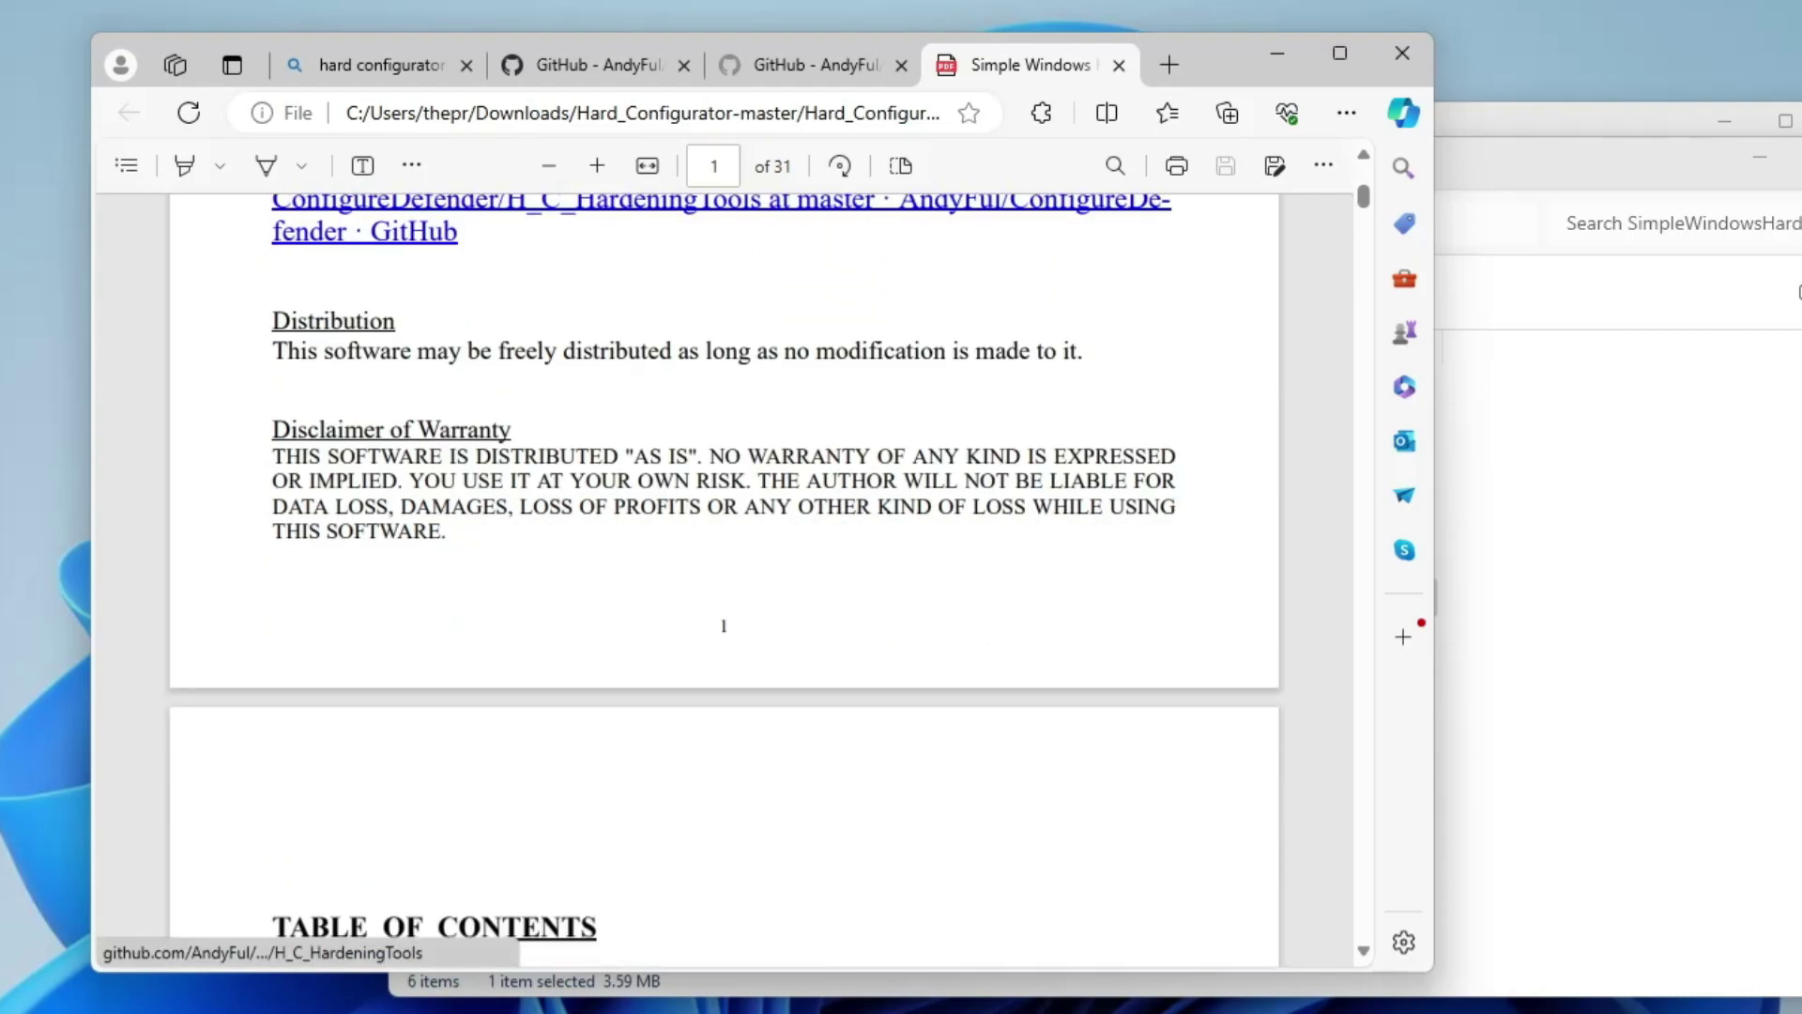
{"action": "scroll", "coordinate": [722, 582], "scroll_direction": "down", "scroll_amount": 2}
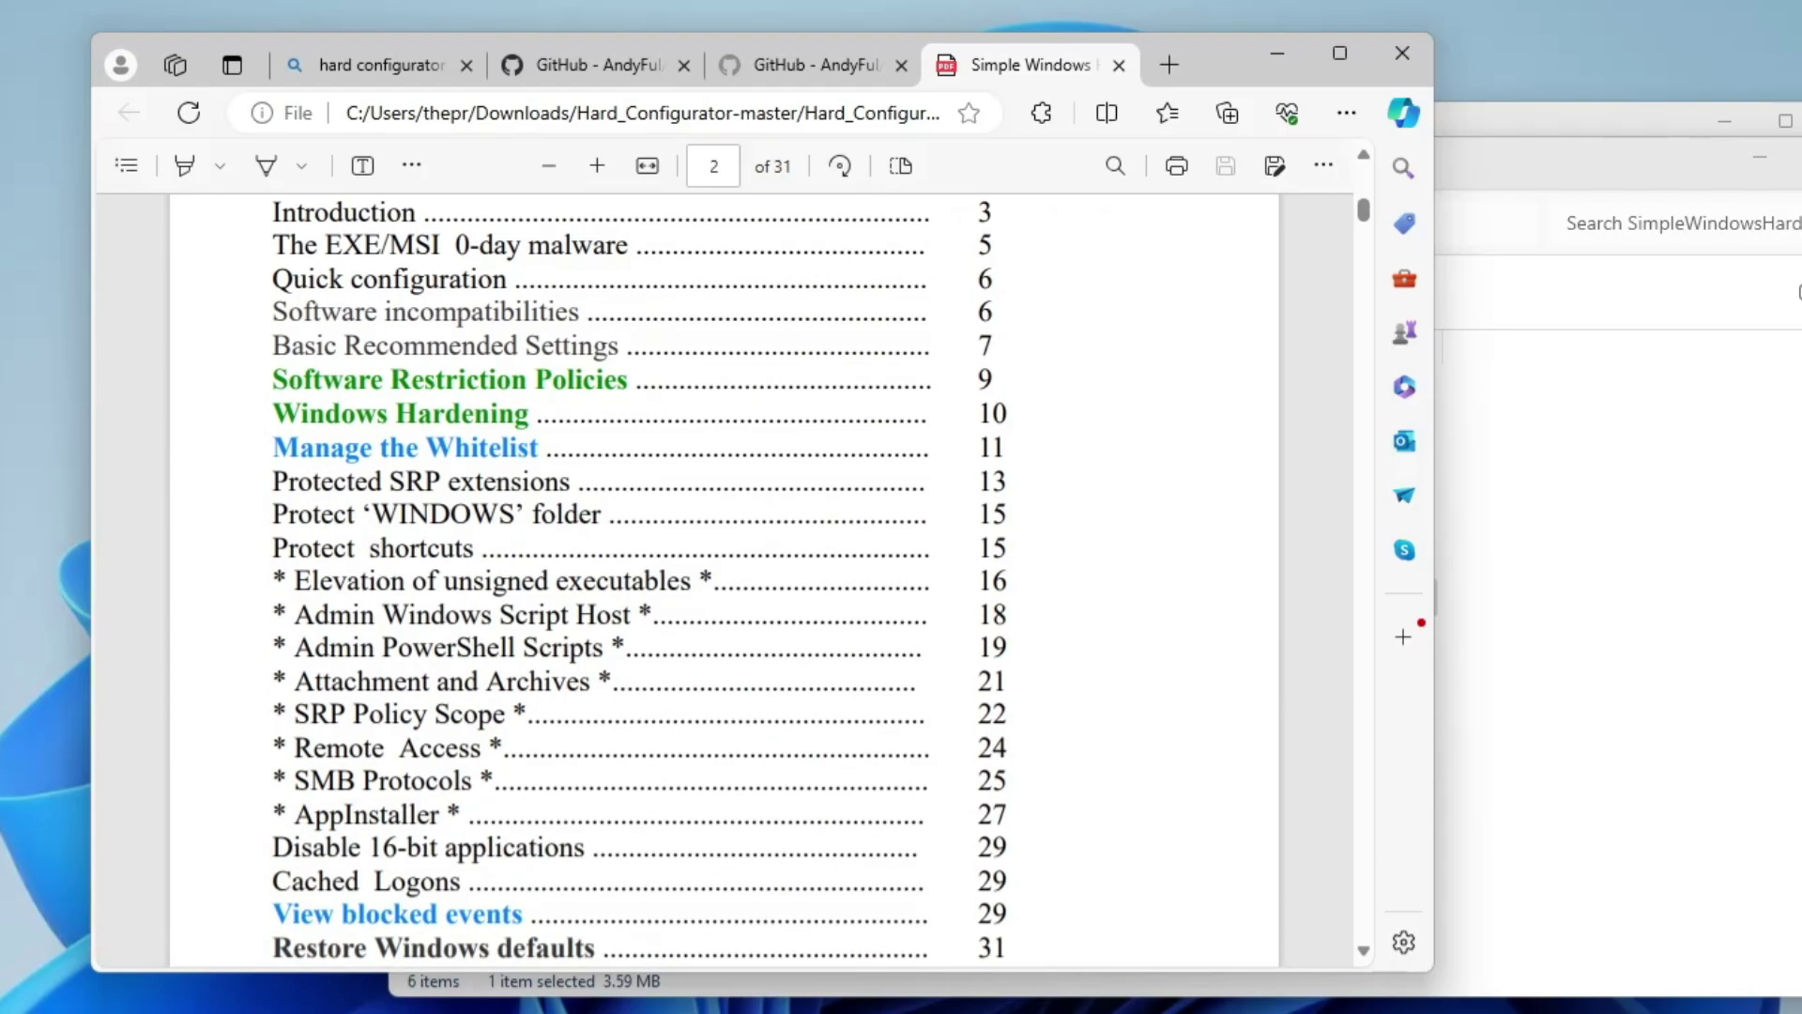
{"action": "scroll", "coordinate": [723, 577], "scroll_direction": "down", "scroll_amount": 20}
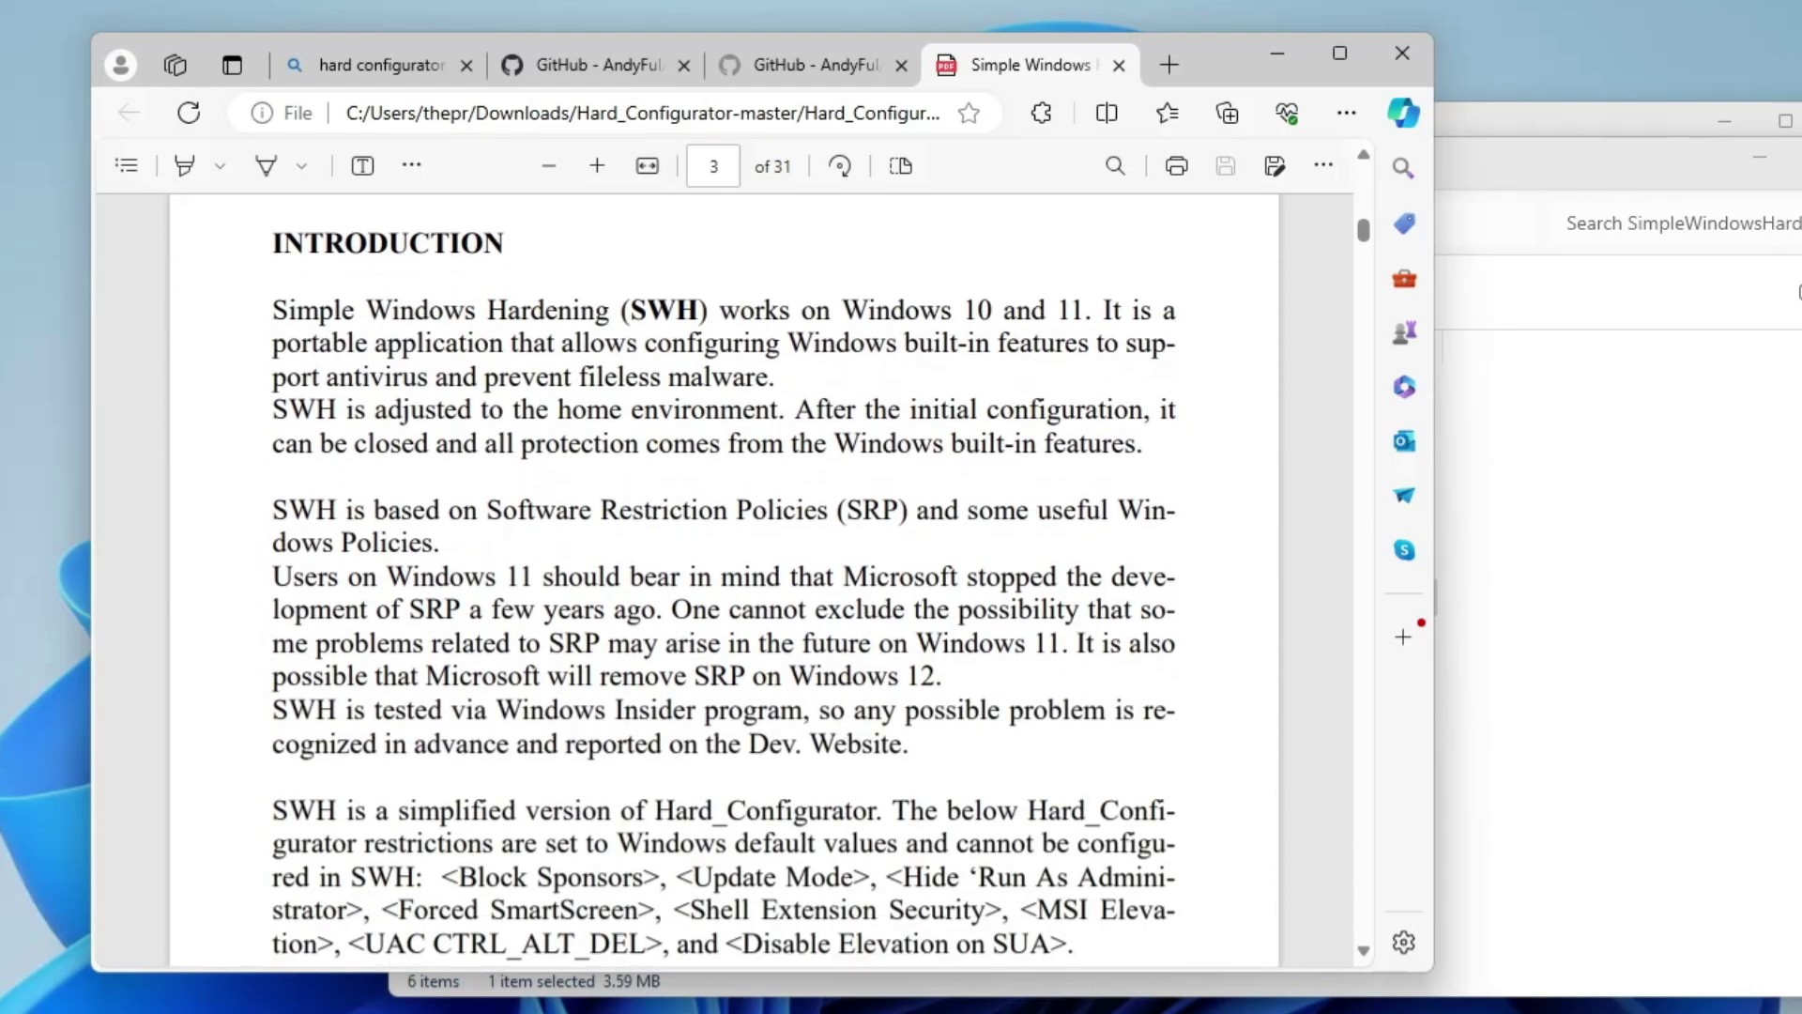
{"action": "scroll", "coordinate": [530, 508], "scroll_direction": "down", "scroll_amount": 17}
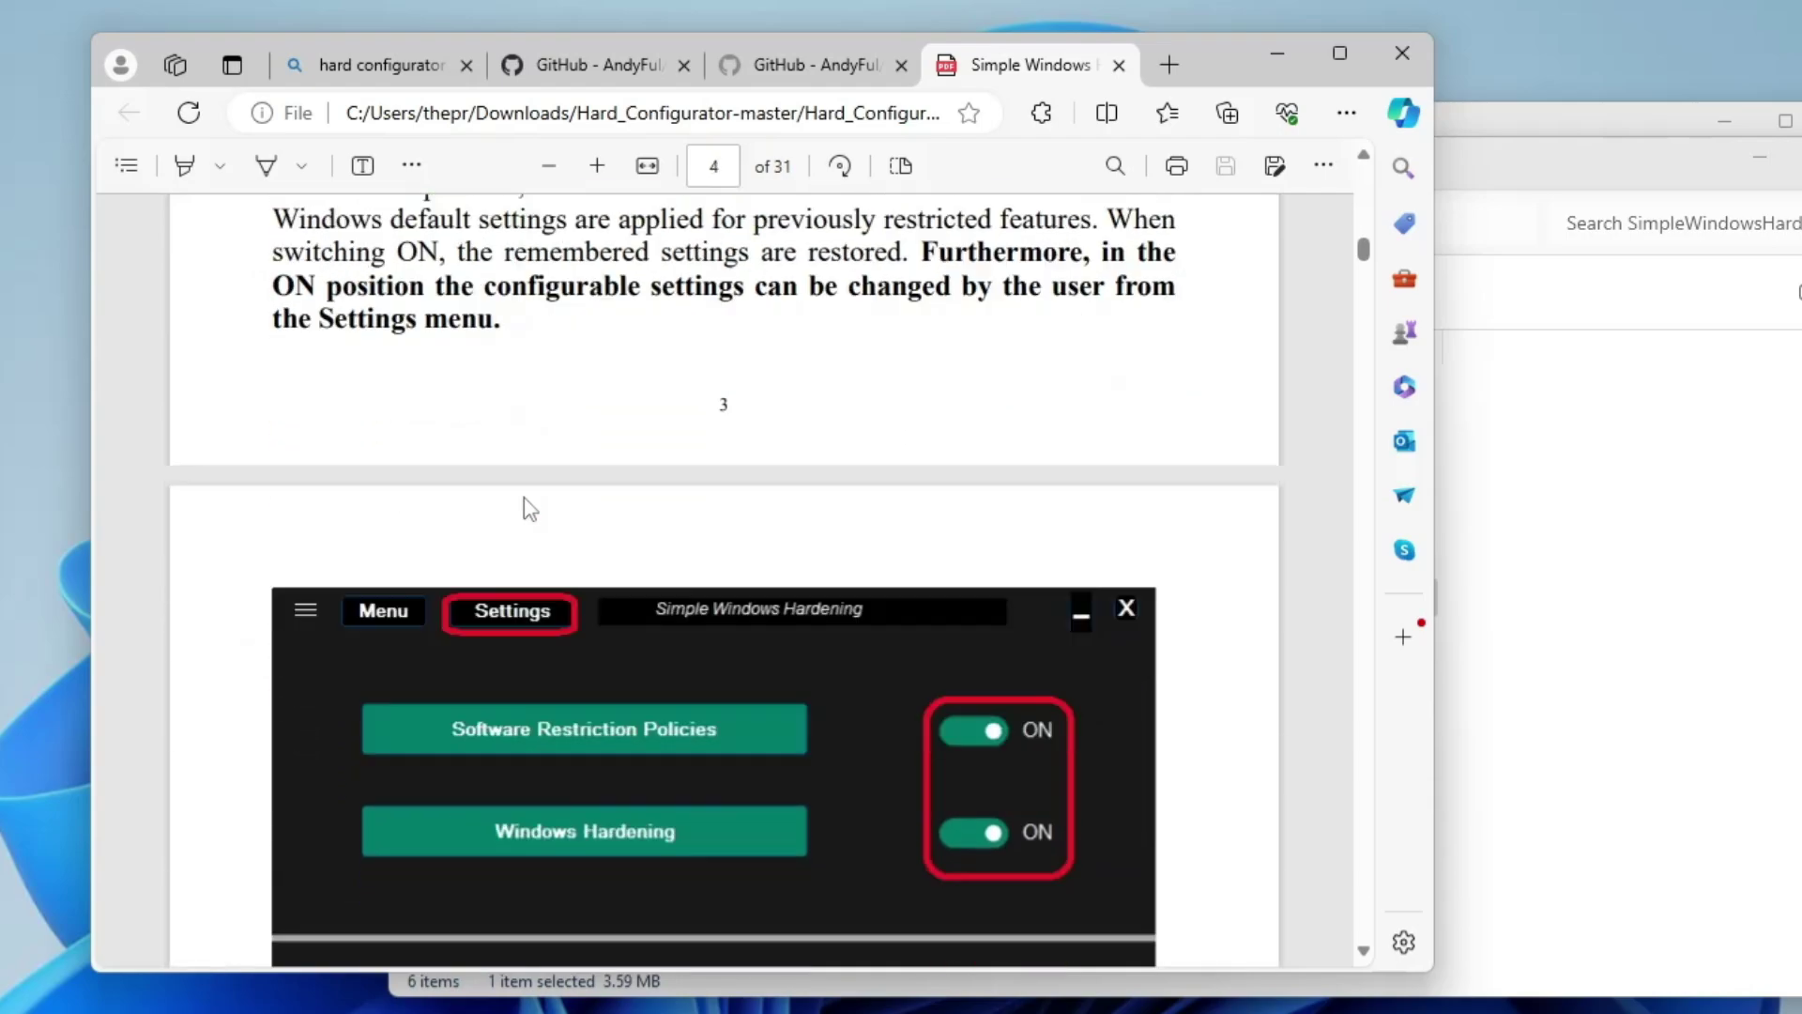
{"action": "scroll", "coordinate": [530, 508], "scroll_direction": "down", "scroll_amount": 10}
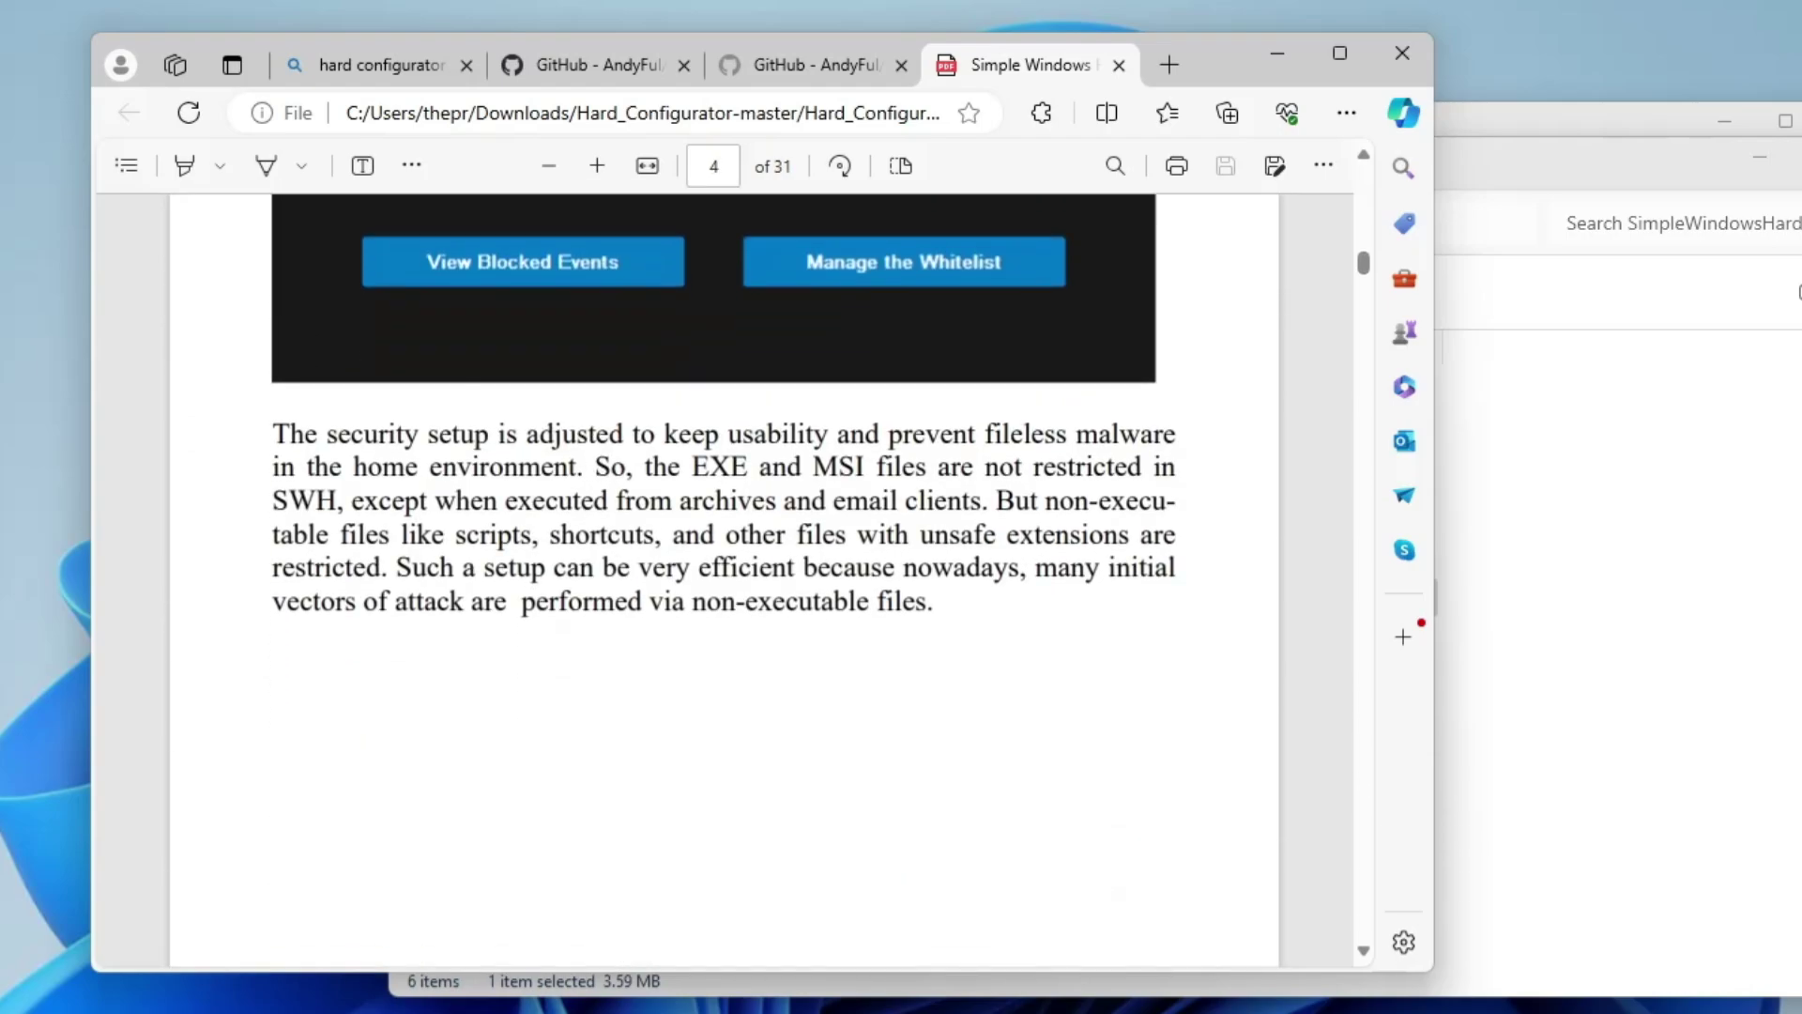
{"action": "scroll", "coordinate": [608, 644], "scroll_direction": "down", "scroll_amount": 12}
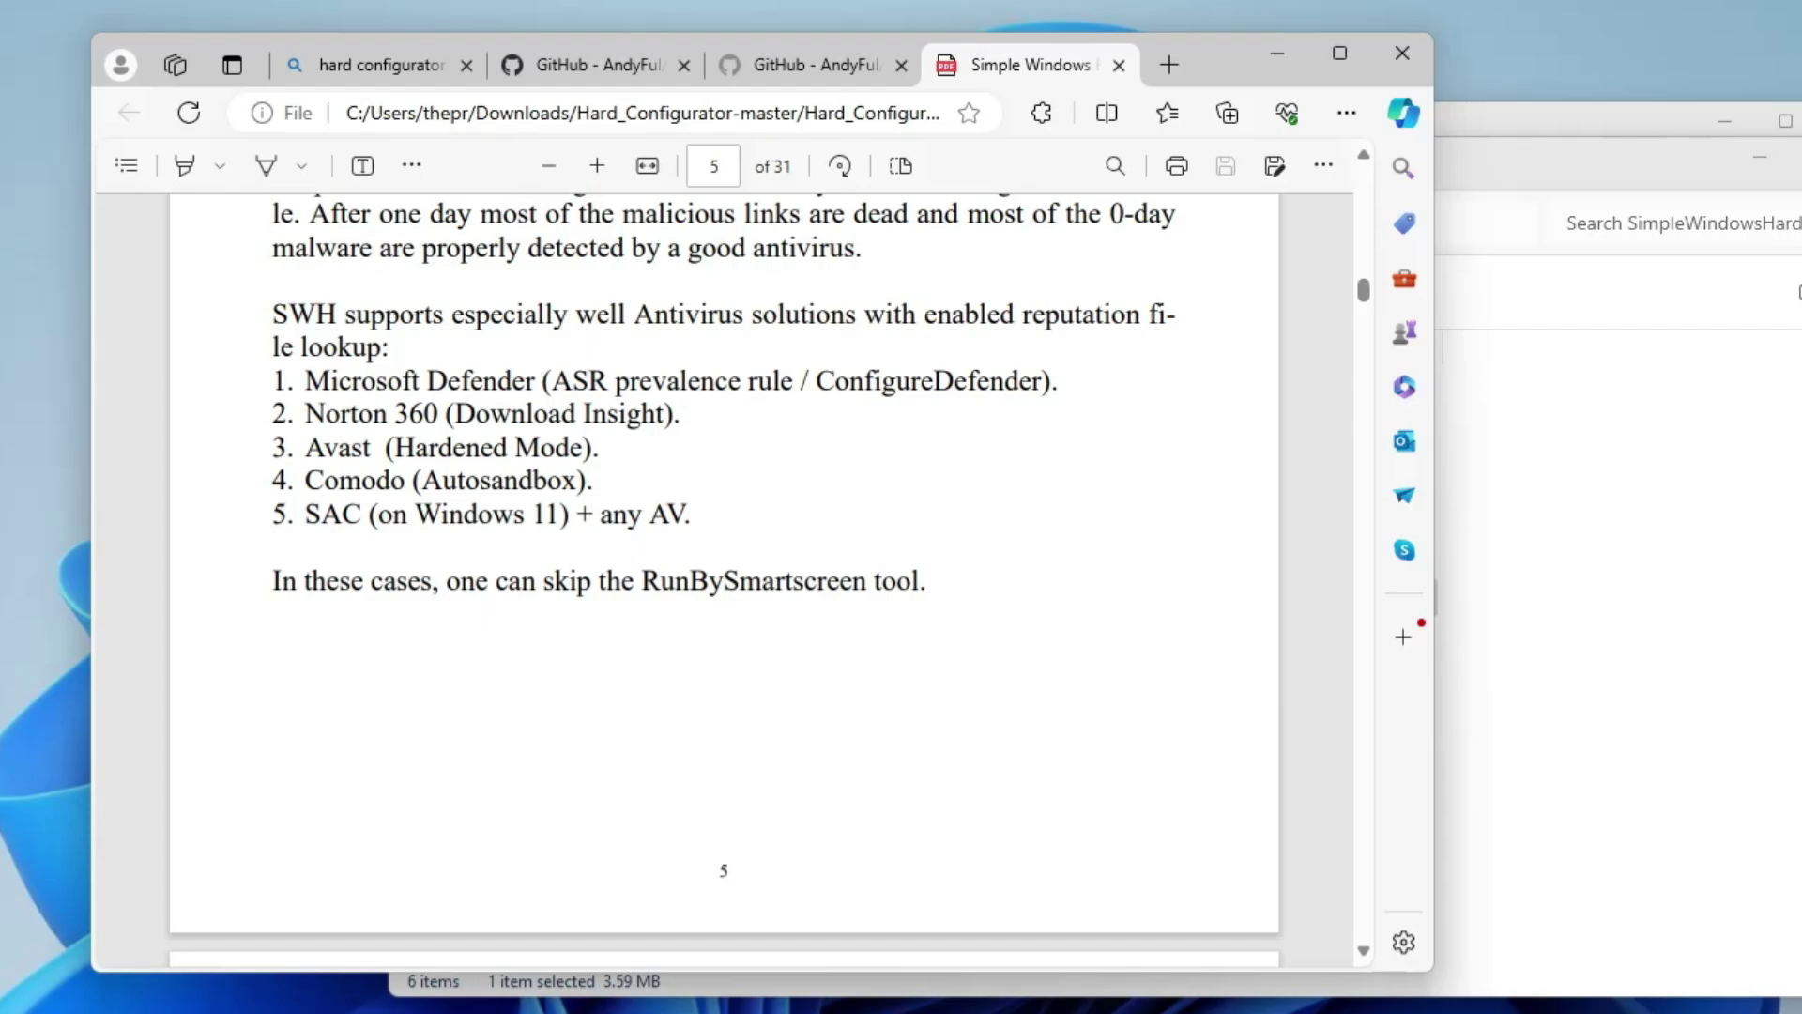
{"action": "scroll", "coordinate": [737, 441], "scroll_direction": "down", "scroll_amount": 5}
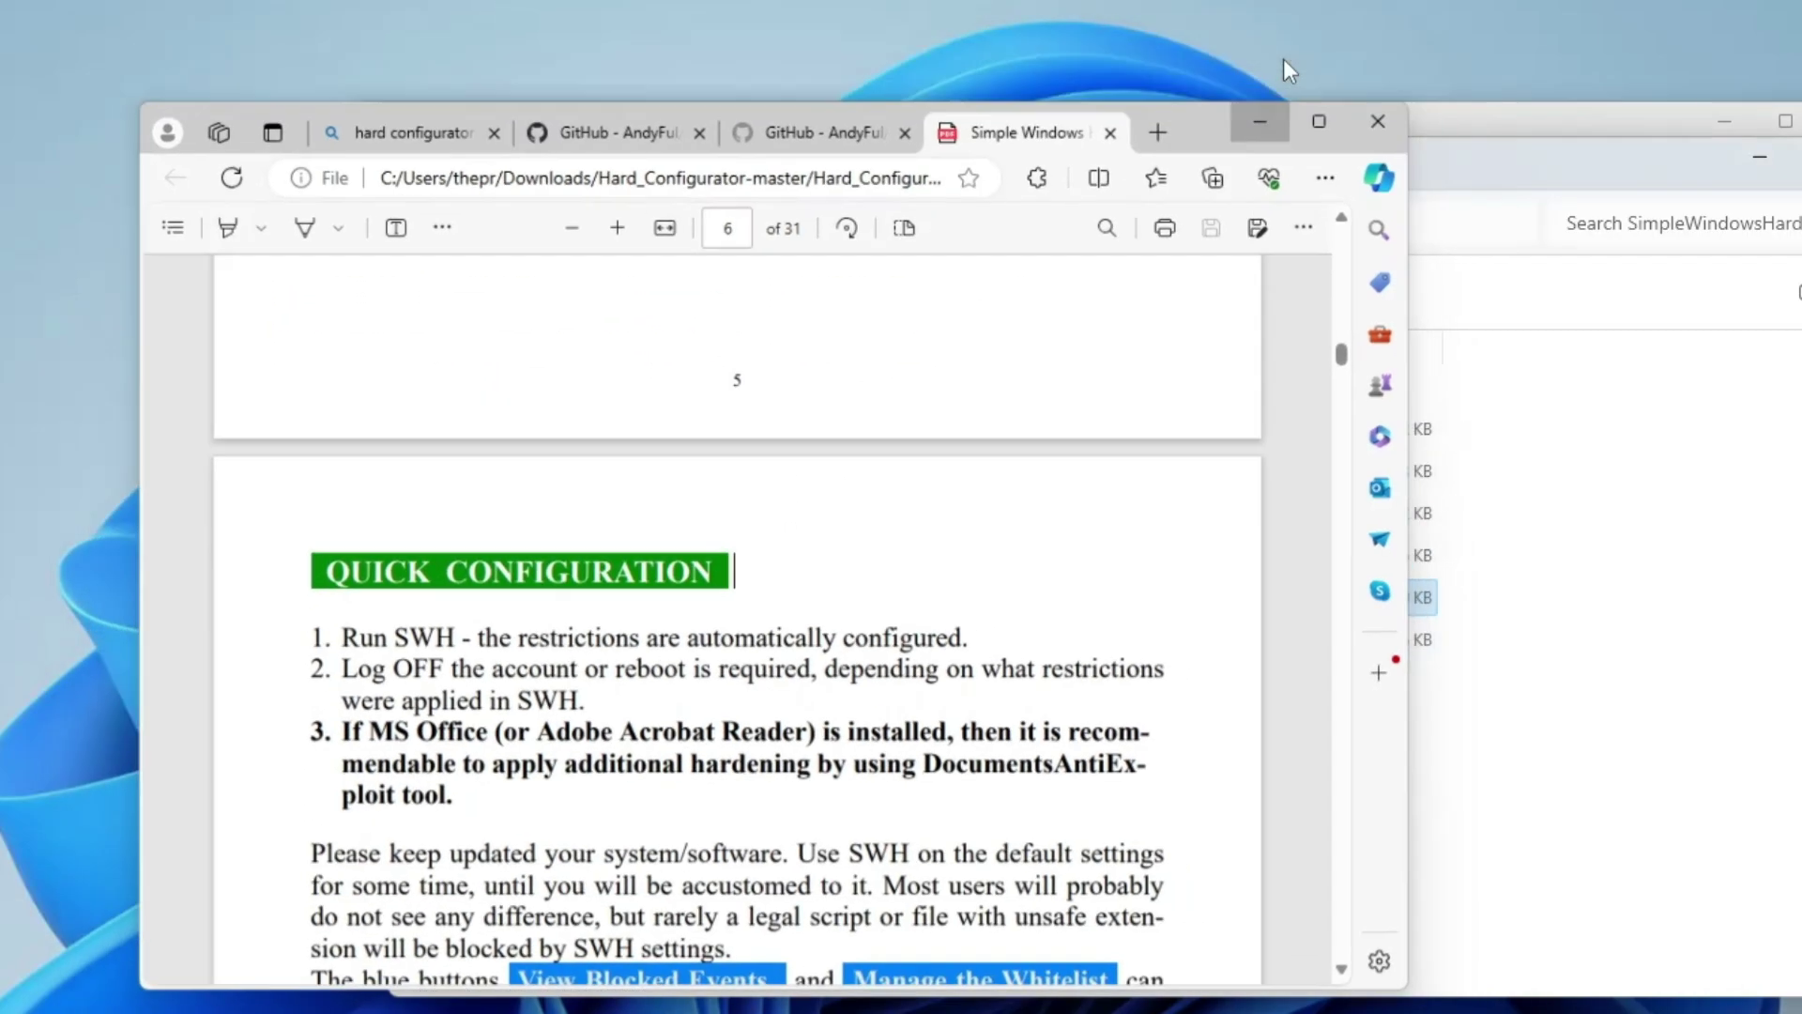
{"action": "left_click", "coordinate": [1278, 56]}
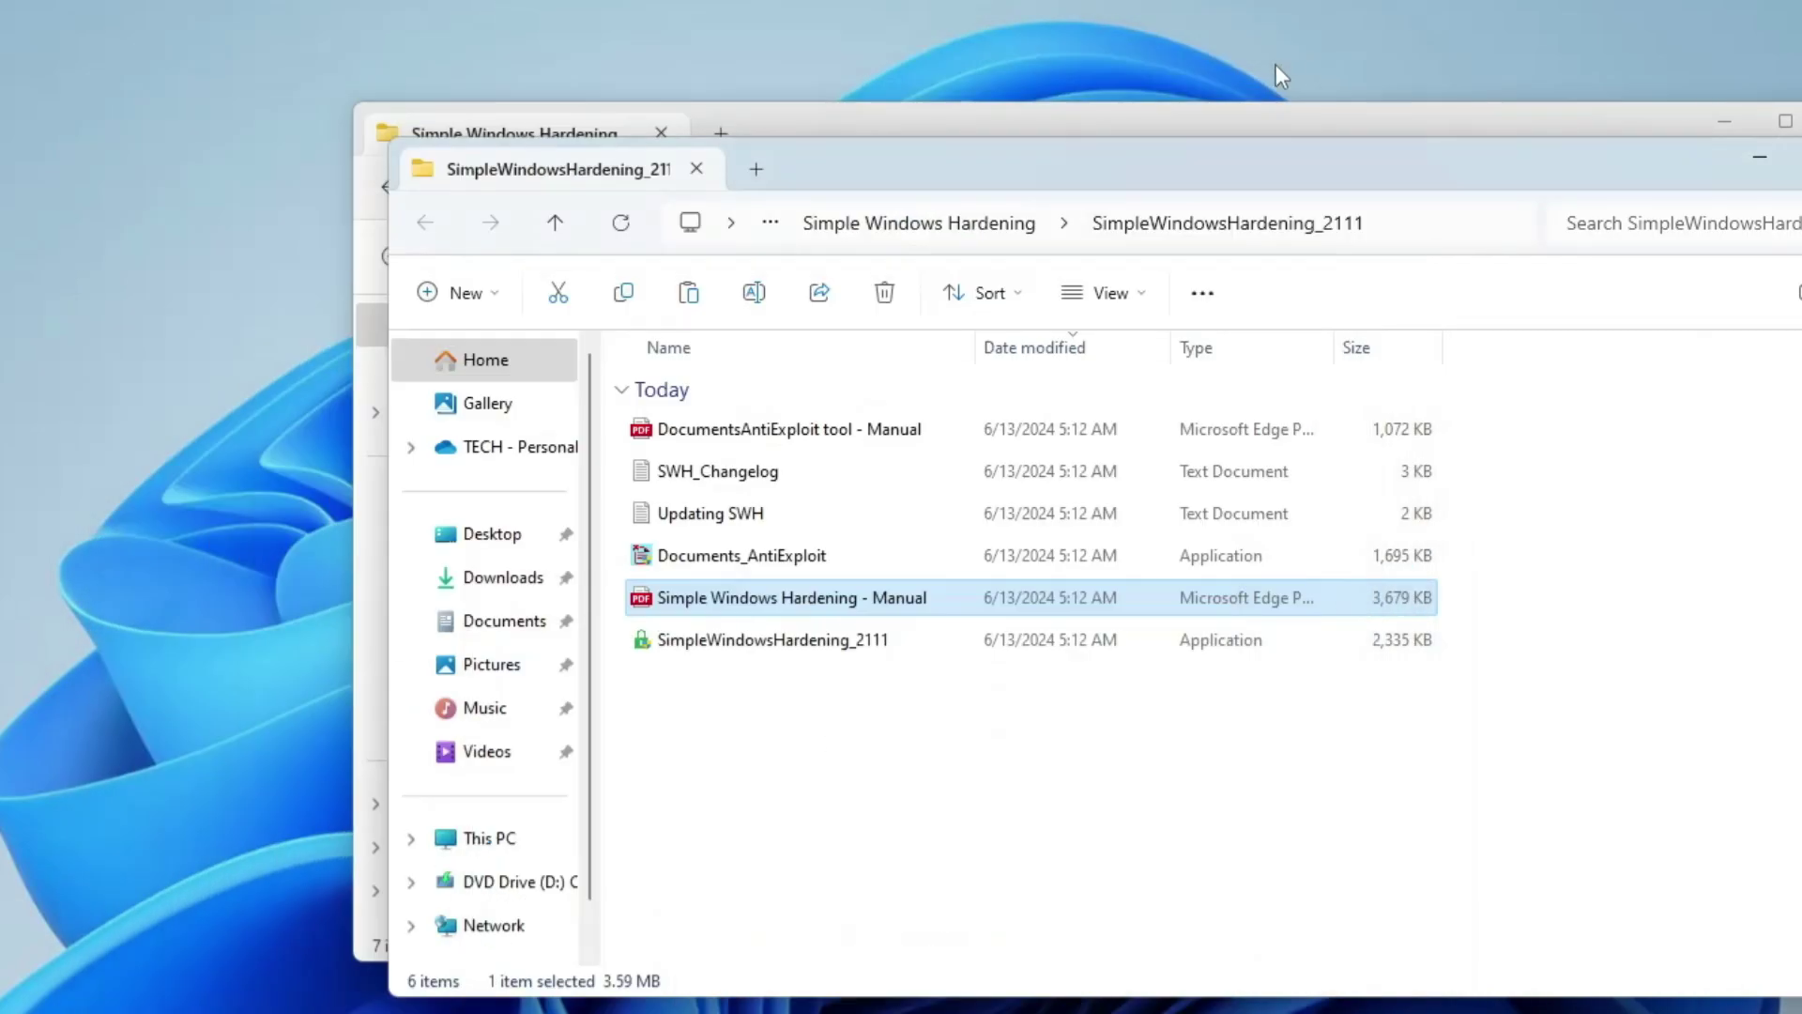
Step: Launch SimpleWindowsHardening_2111, allow it to make changes to the device, and open the Protected SRP Extensions list
{"action": "left_click", "coordinate": [723, 647]}
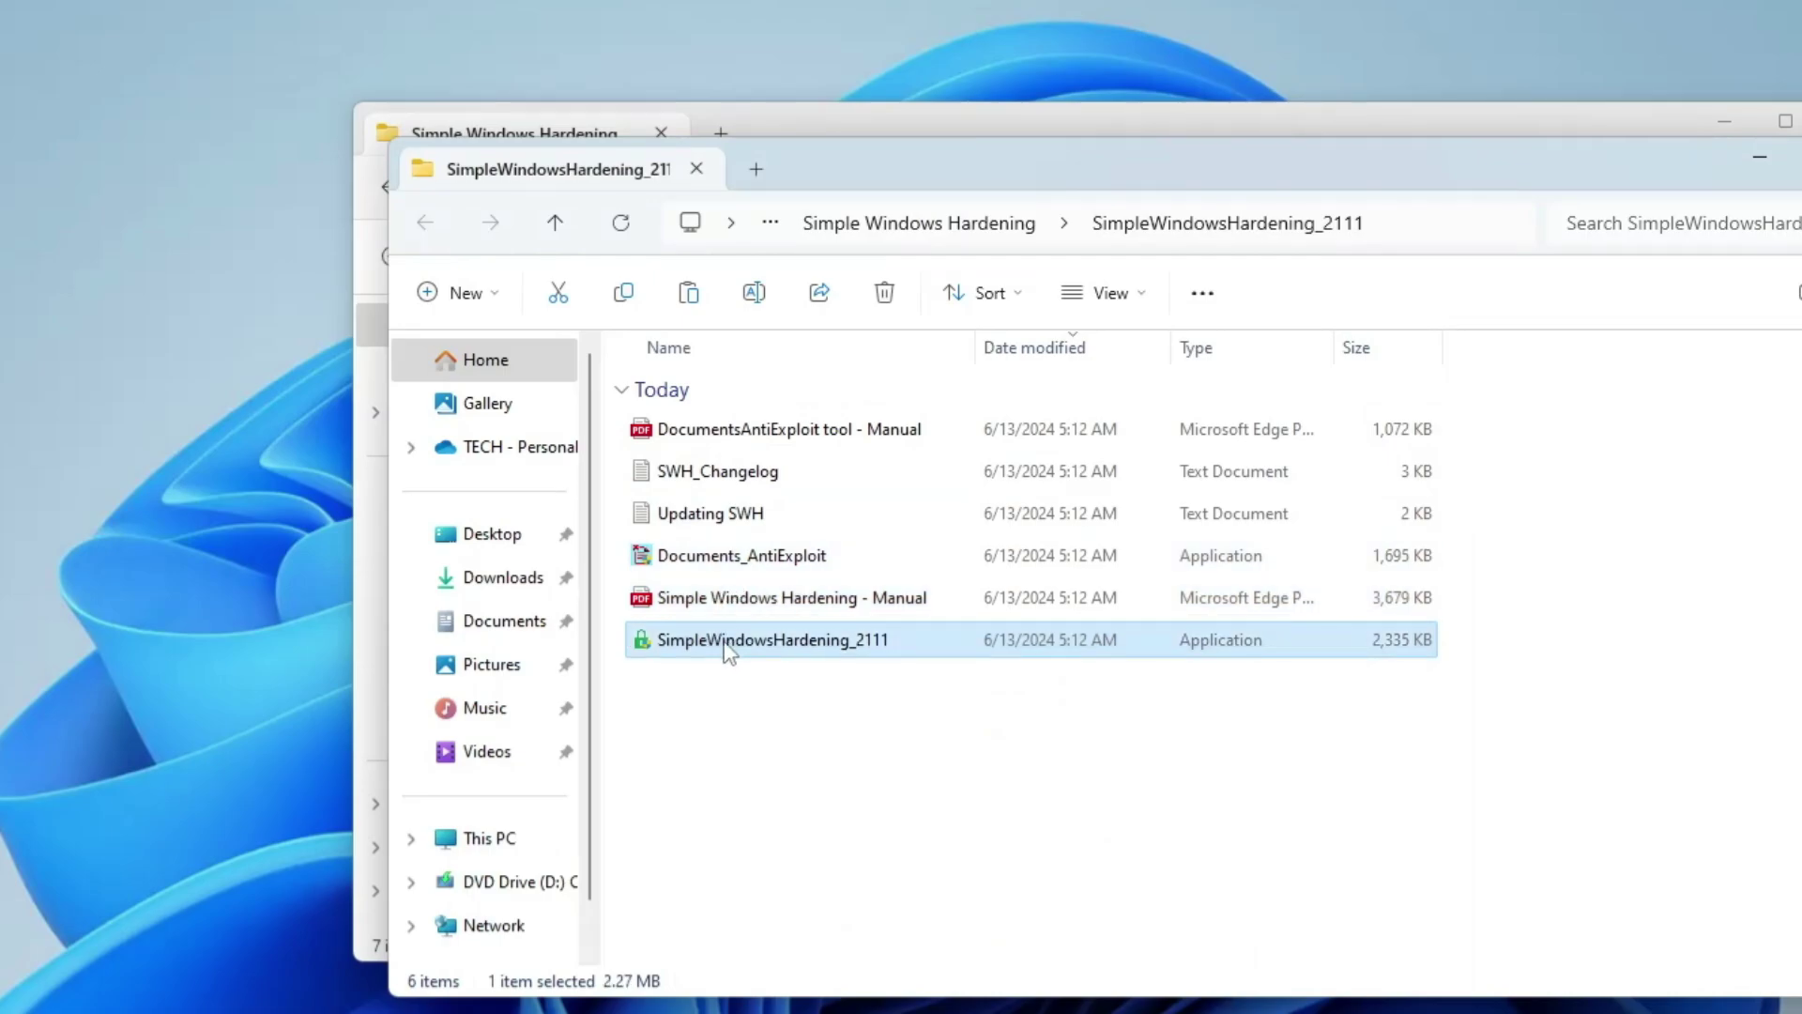
{"action": "right_click", "coordinate": [823, 648]}
{"action": "left_click", "coordinate": [936, 819]}
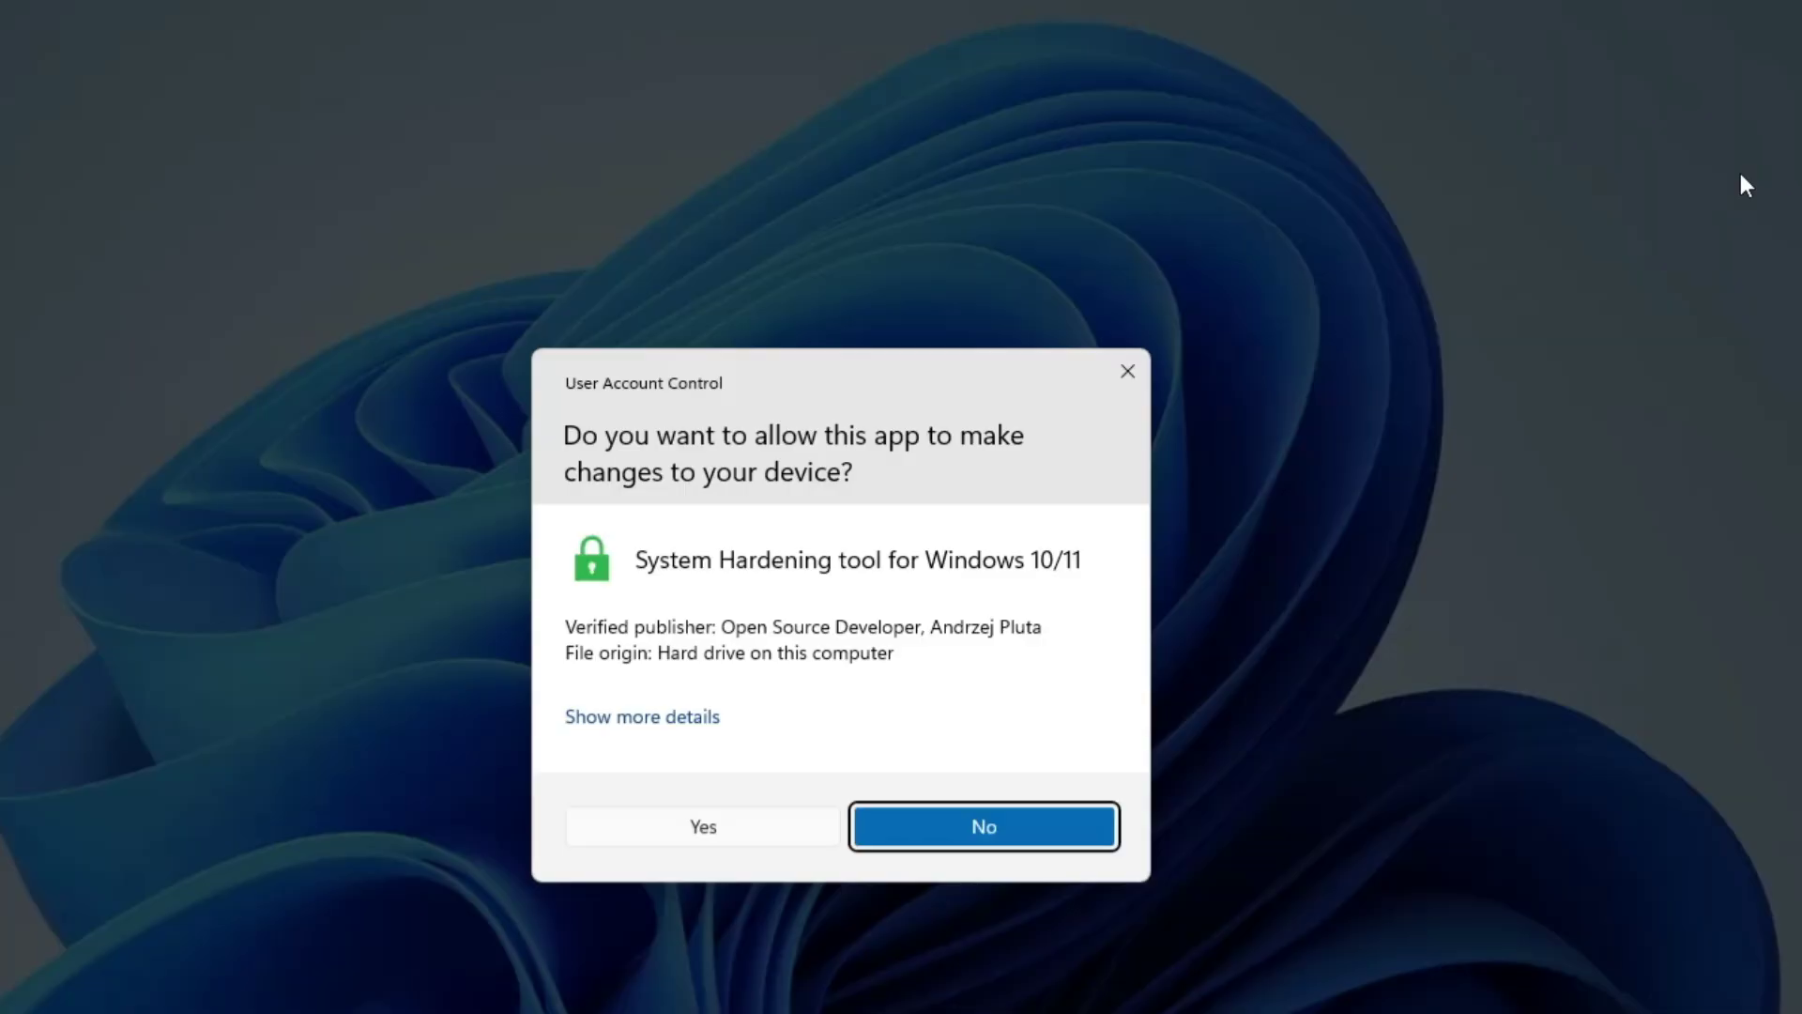
{"action": "left_click", "coordinate": [804, 838]}
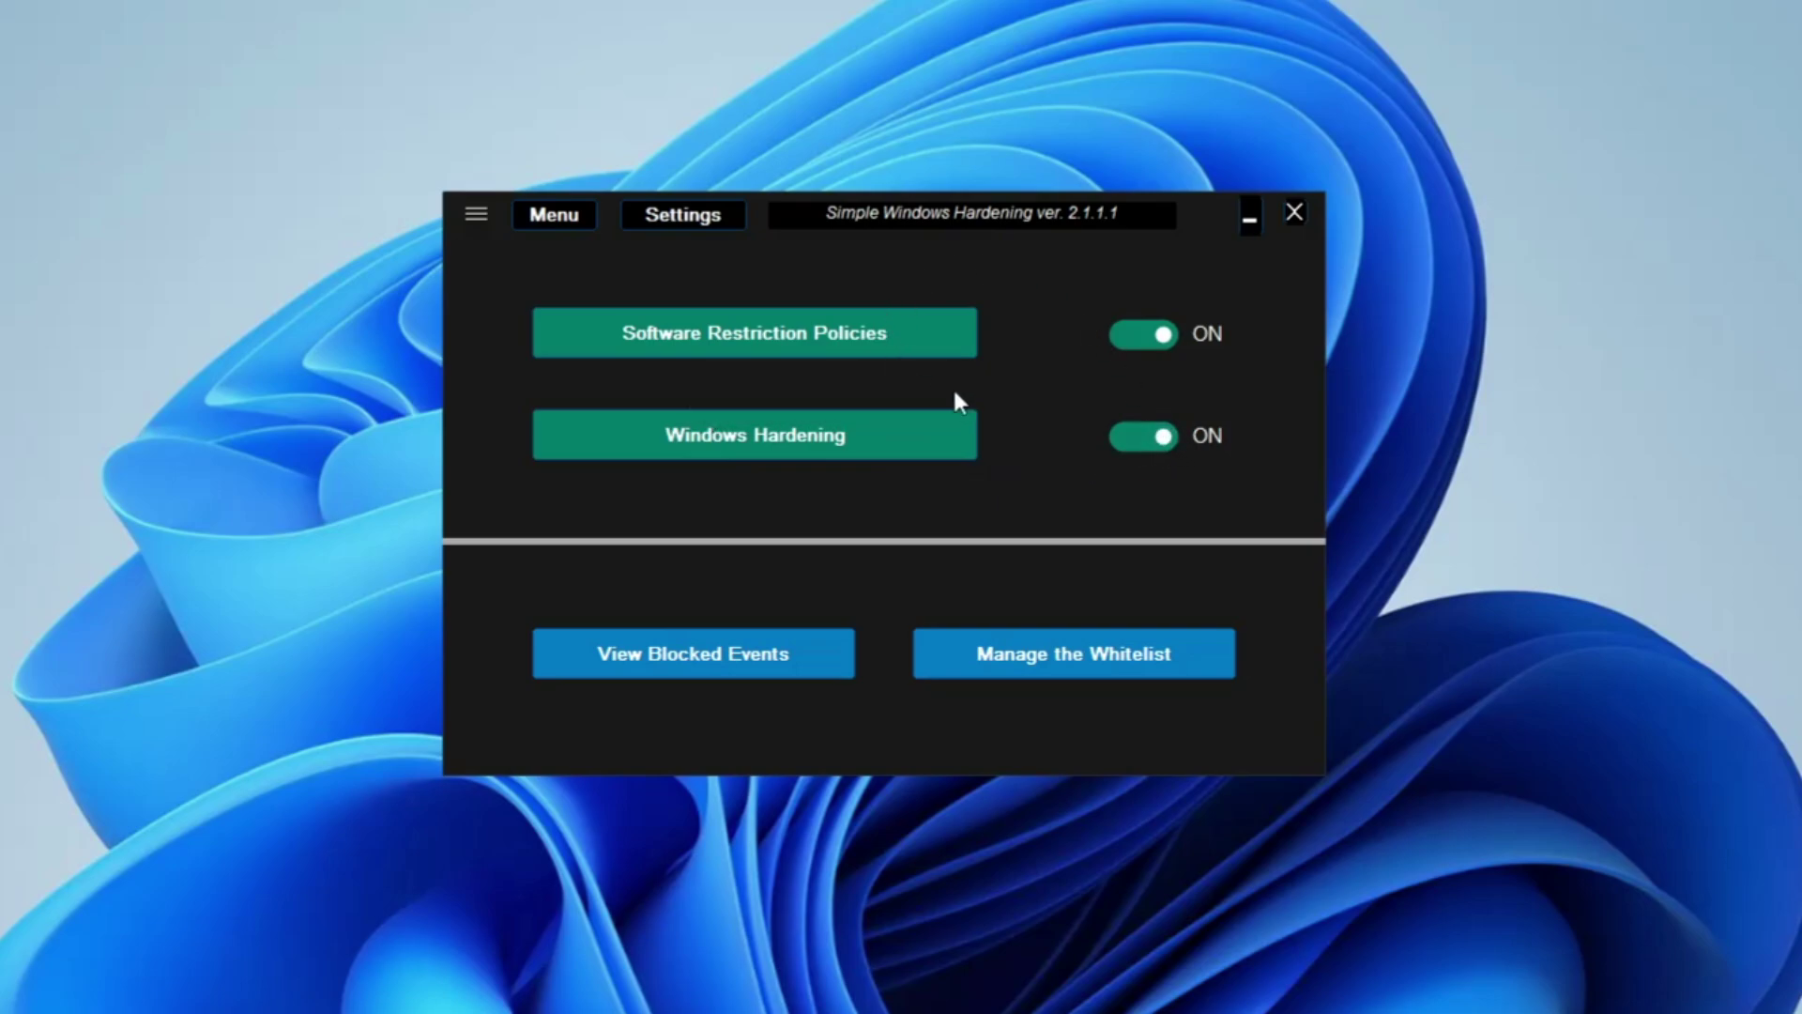
{"action": "left_click", "coordinate": [663, 221]}
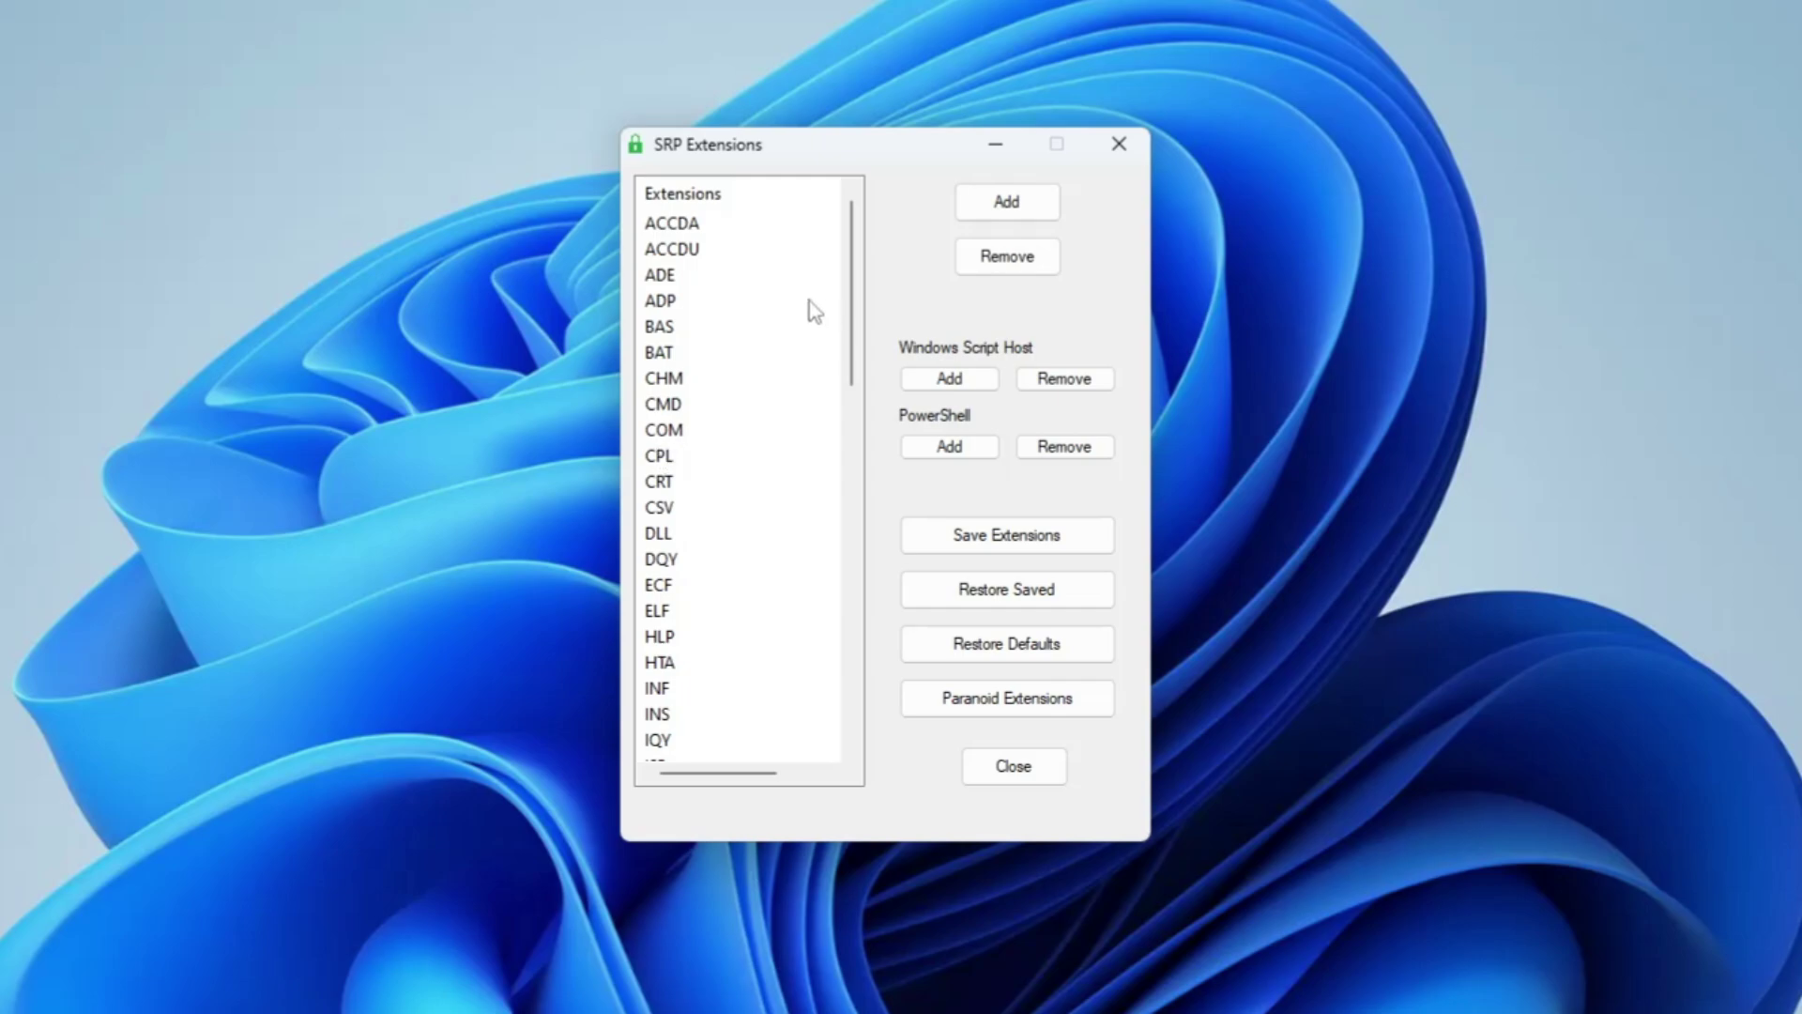
Step: Check the properties of the test VBScript file on the desktop and try to run it
{"action": "left_click_drag", "start_coordinate": [37, 315], "coordinate": [295, 315]}
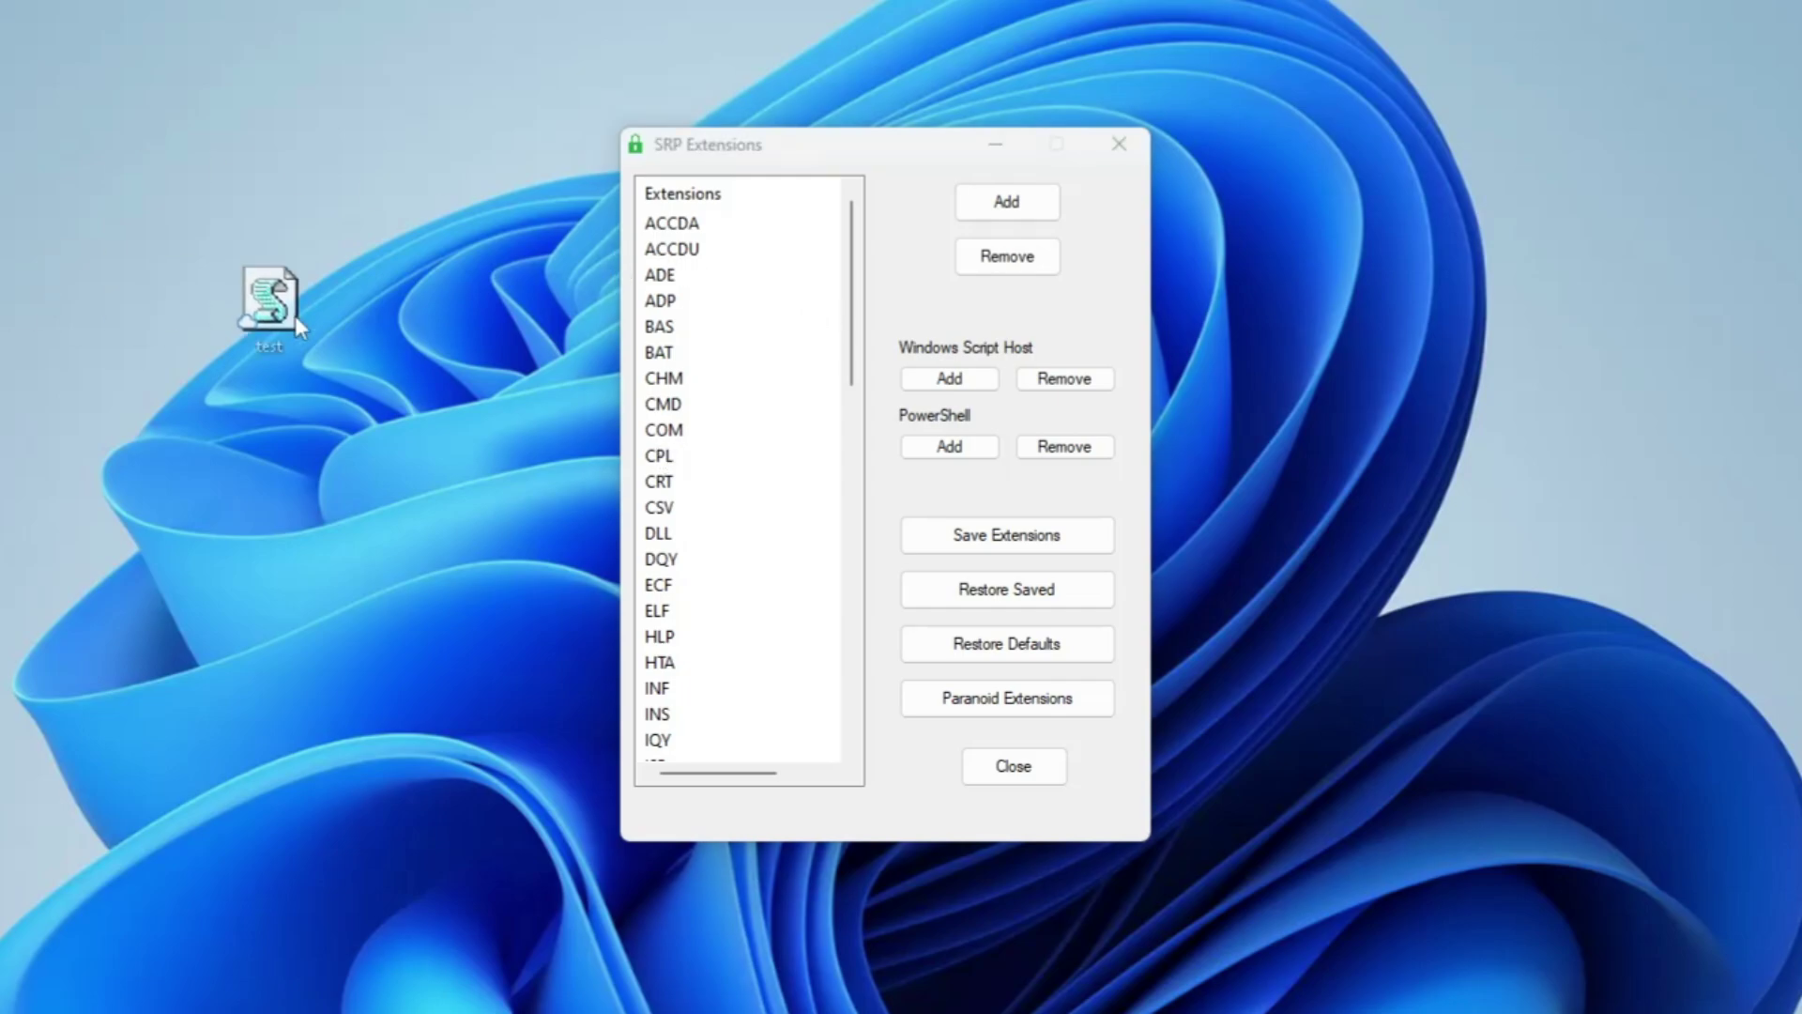
{"action": "key", "text": "alt+Return"}
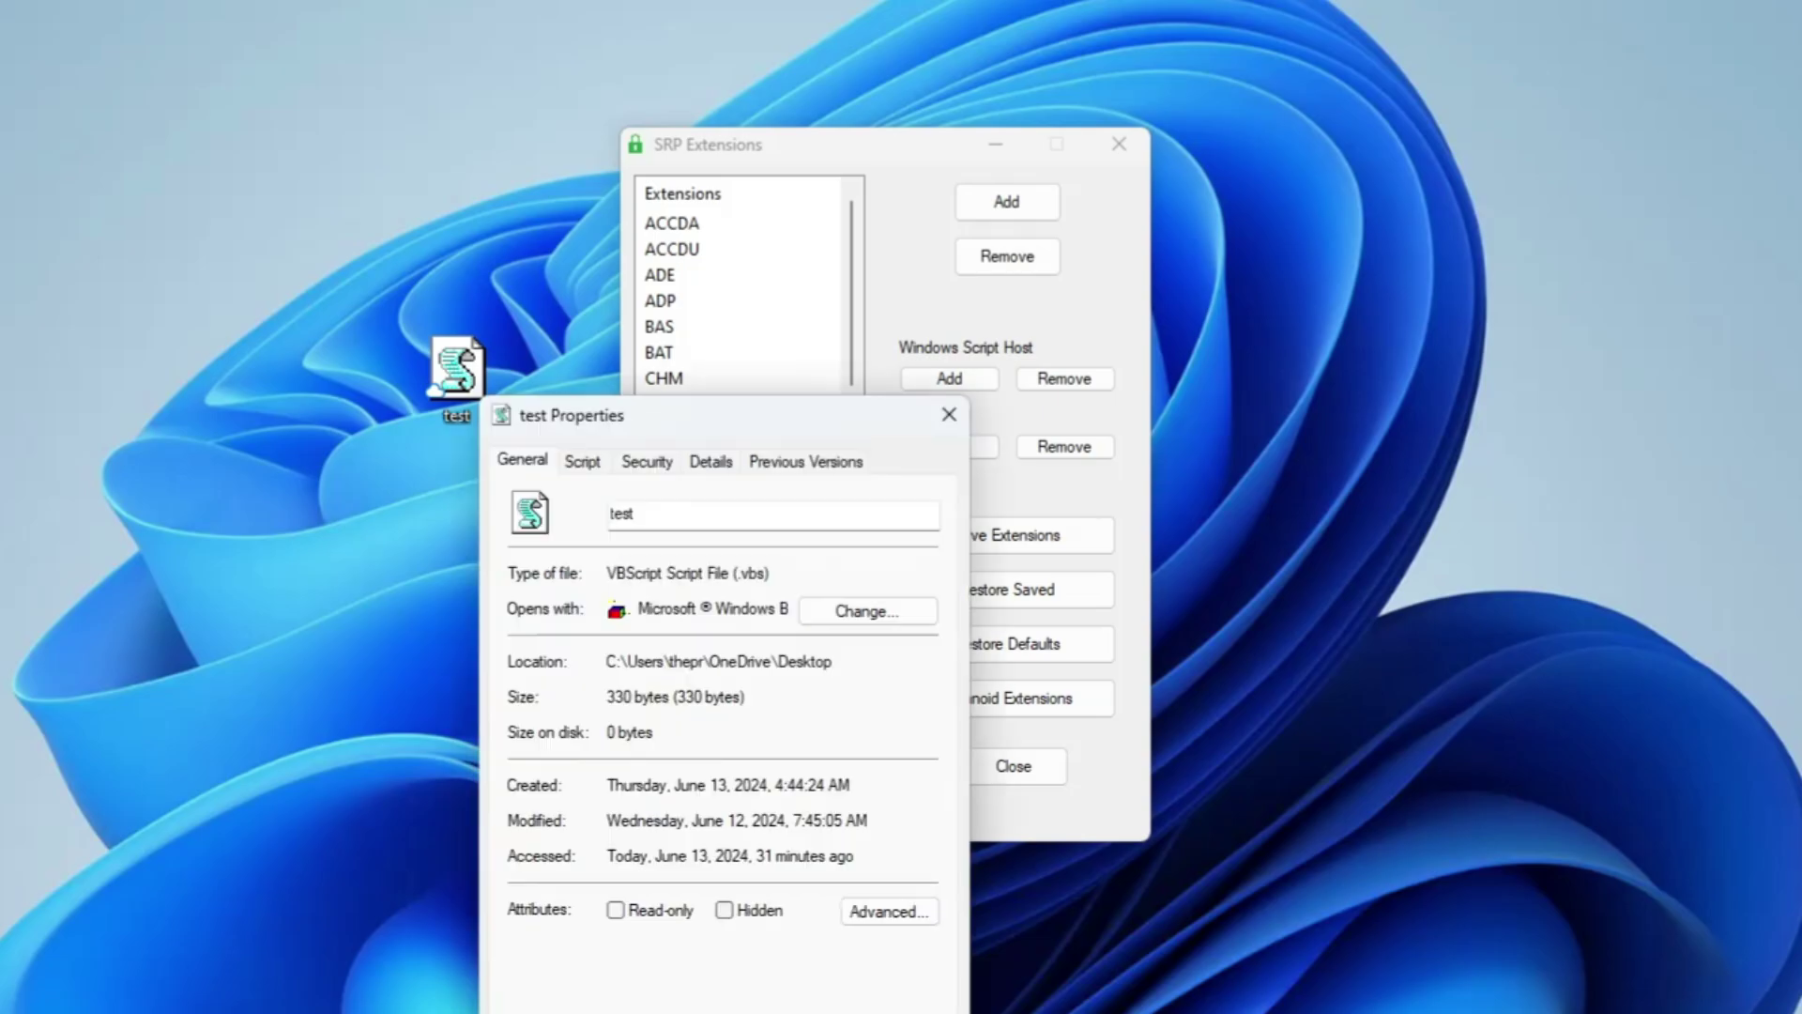
{"action": "left_click", "coordinate": [949, 414]}
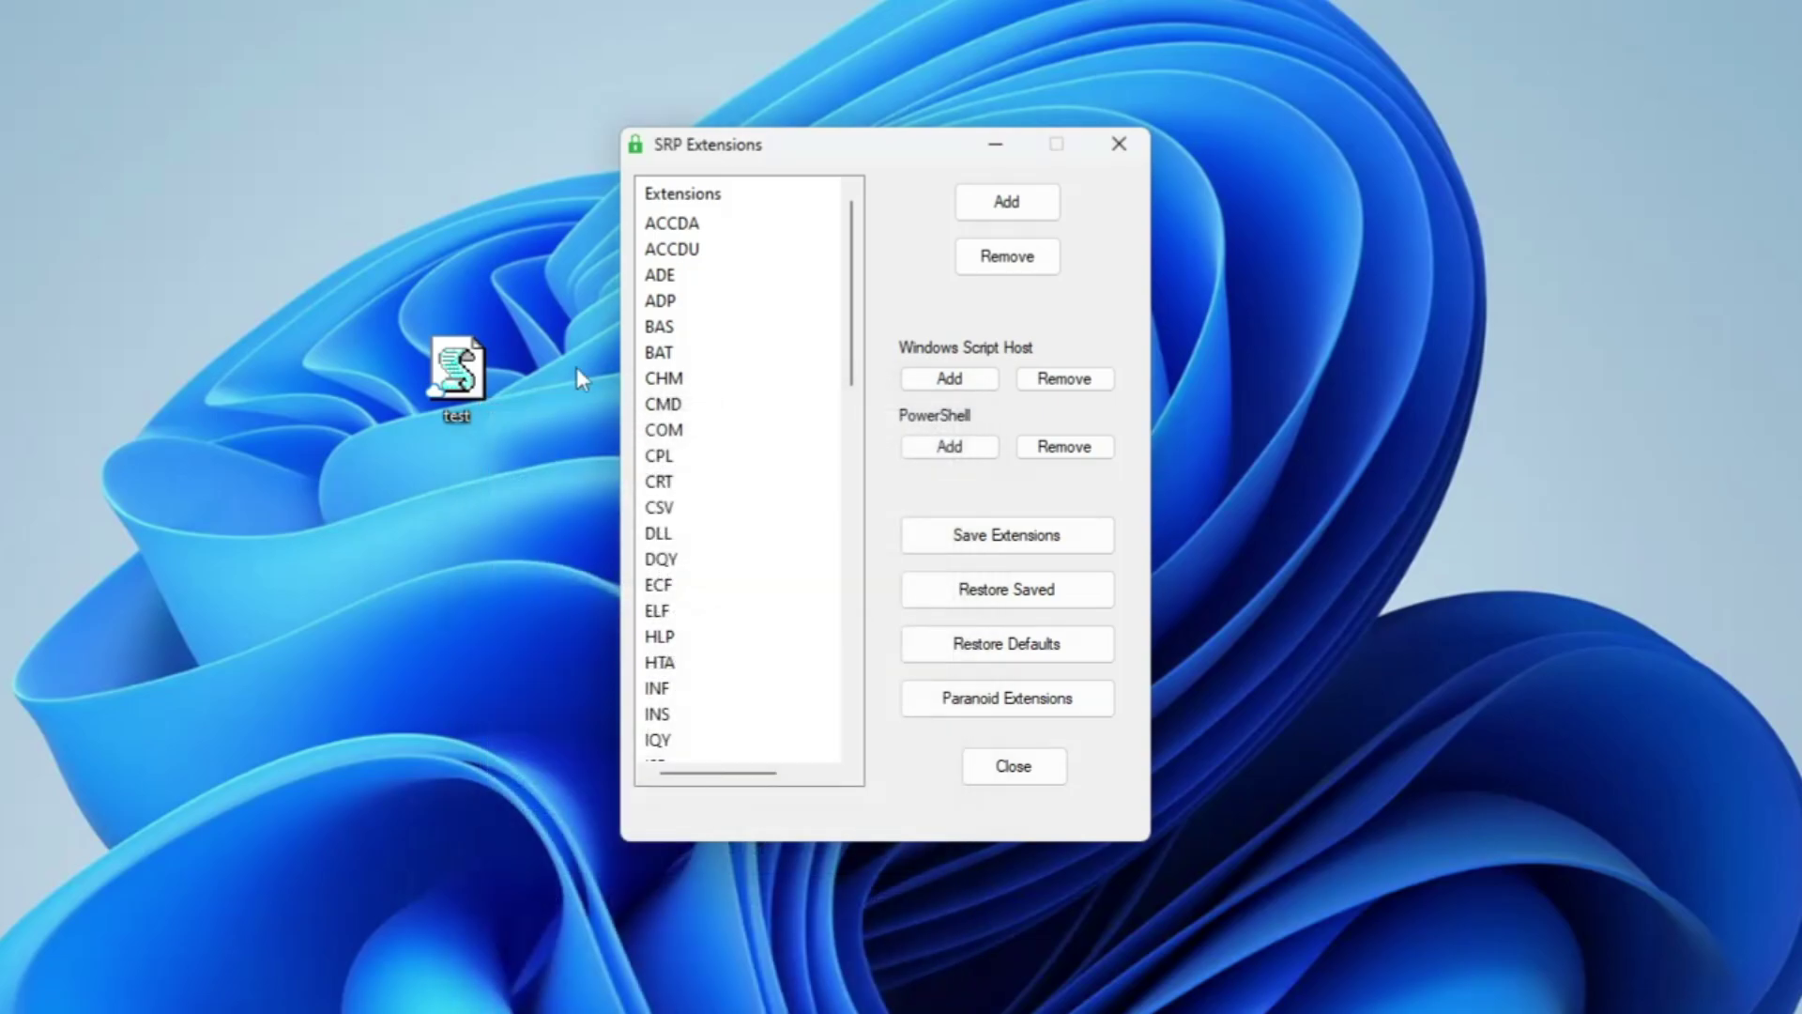
{"action": "double_click", "coordinate": [459, 370]}
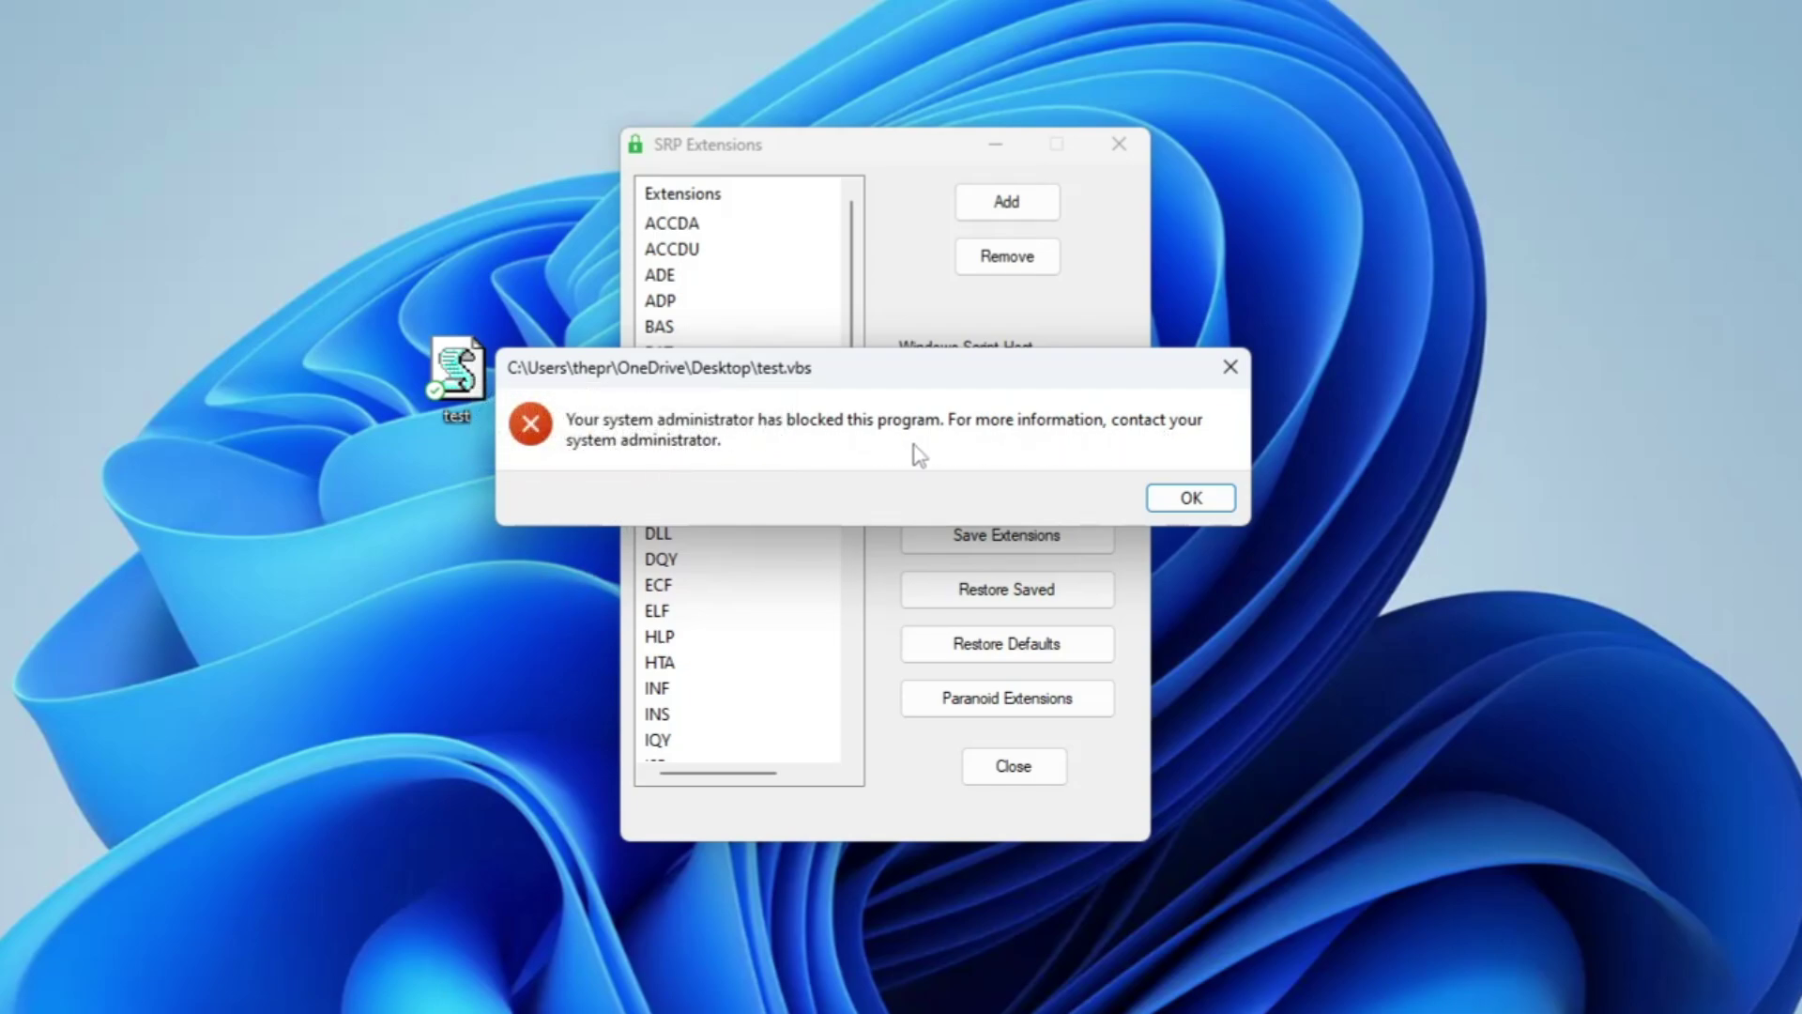
{"action": "left_click", "coordinate": [1231, 367]}
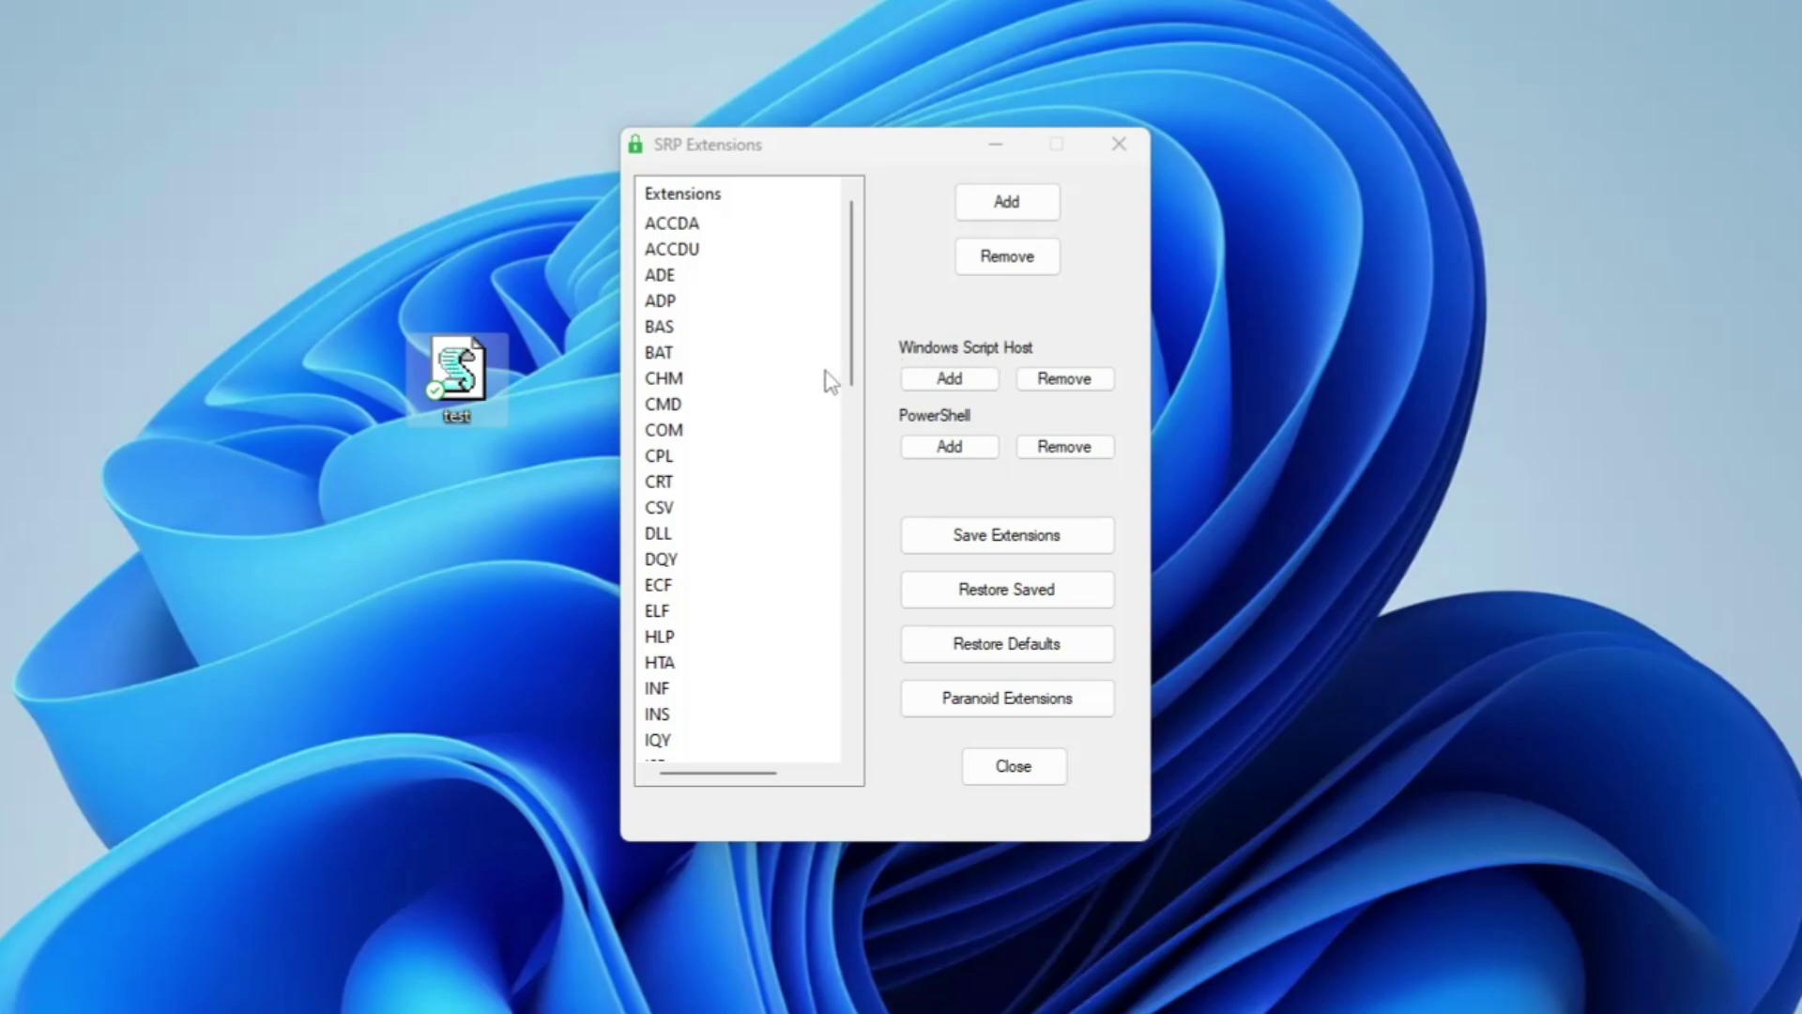
Step: Remove the VBS extension from the protected SRP extensions list
{"action": "scroll", "coordinate": [690, 413], "scroll_direction": "down", "scroll_amount": 9}
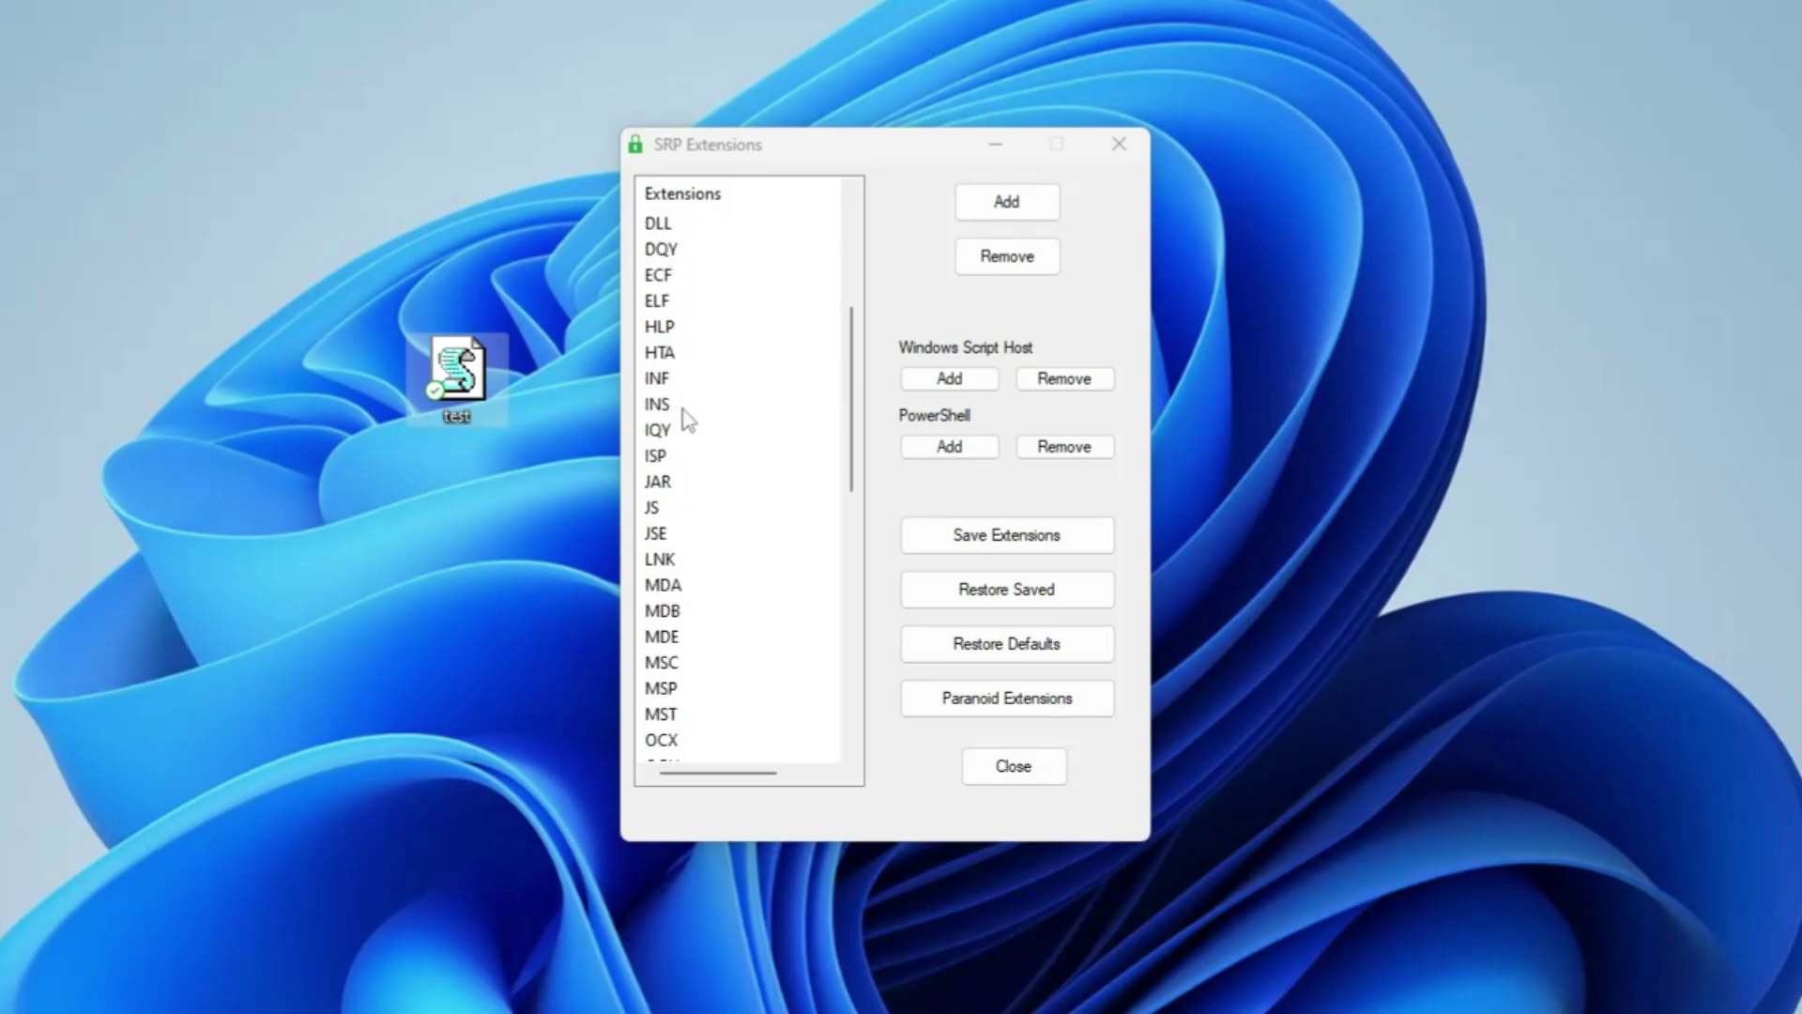
{"action": "scroll", "coordinate": [694, 437], "scroll_direction": "down", "scroll_amount": 2}
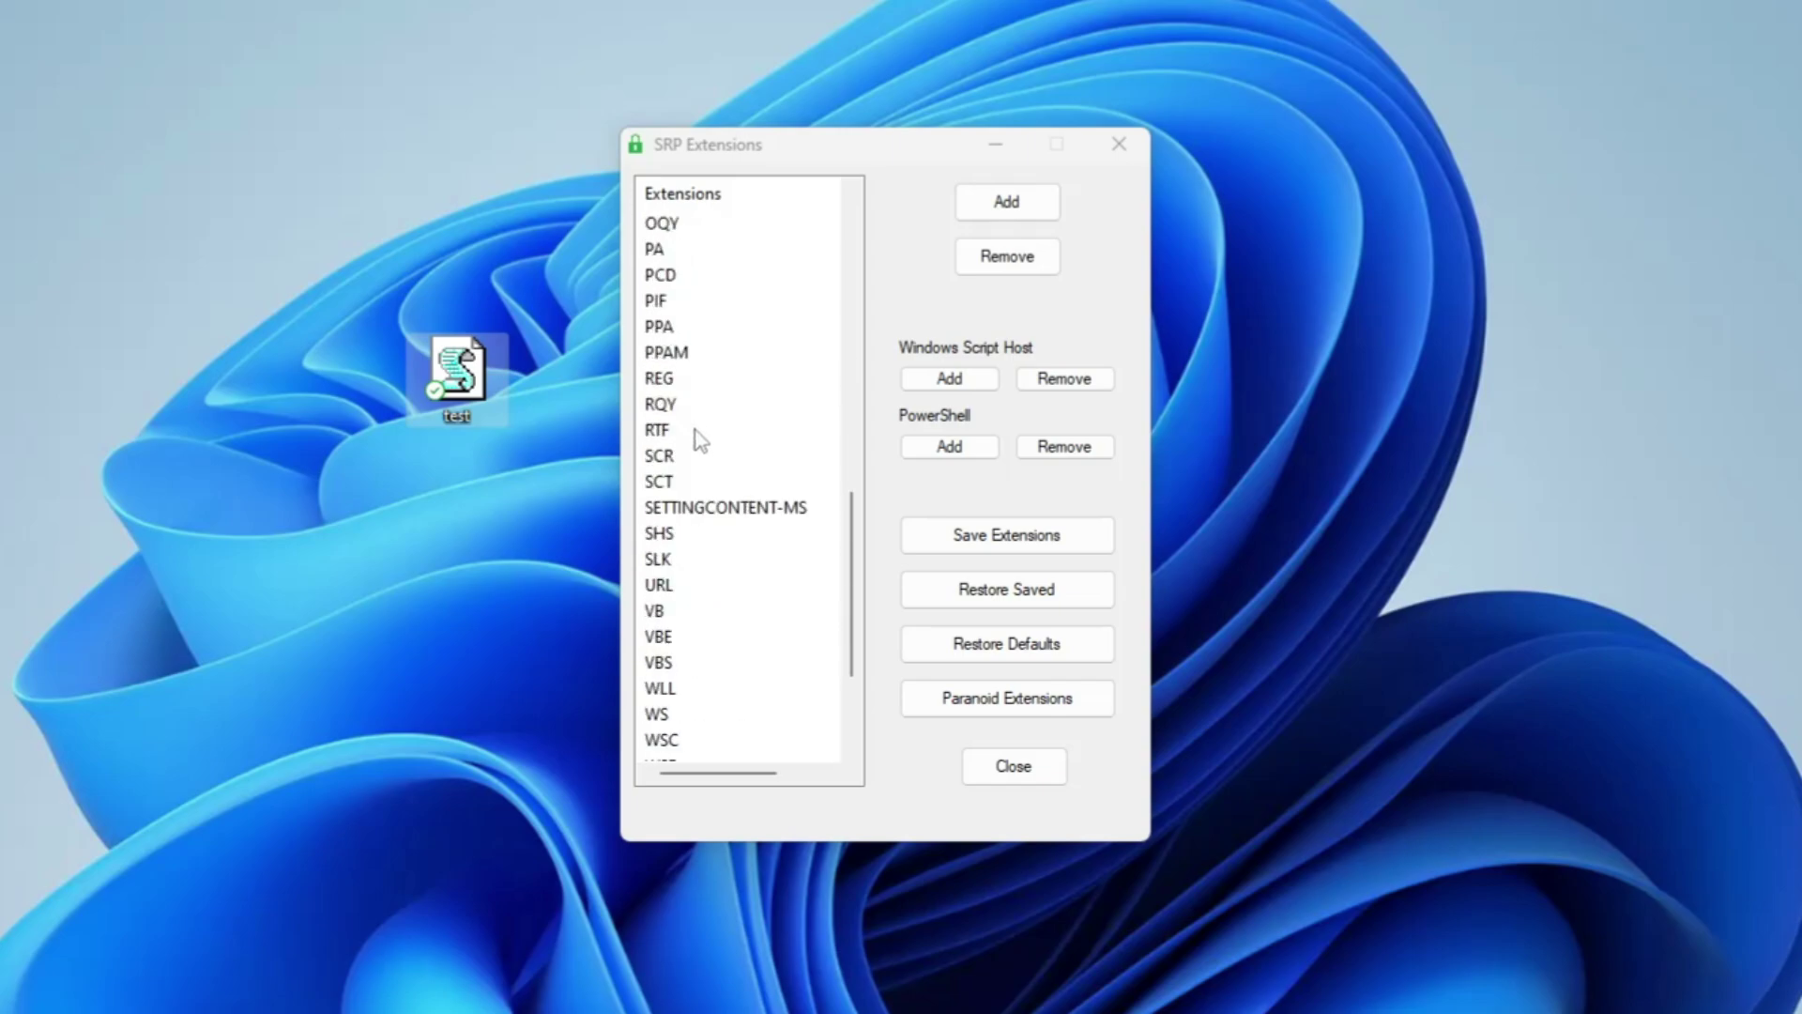
{"action": "left_click", "coordinate": [669, 670]}
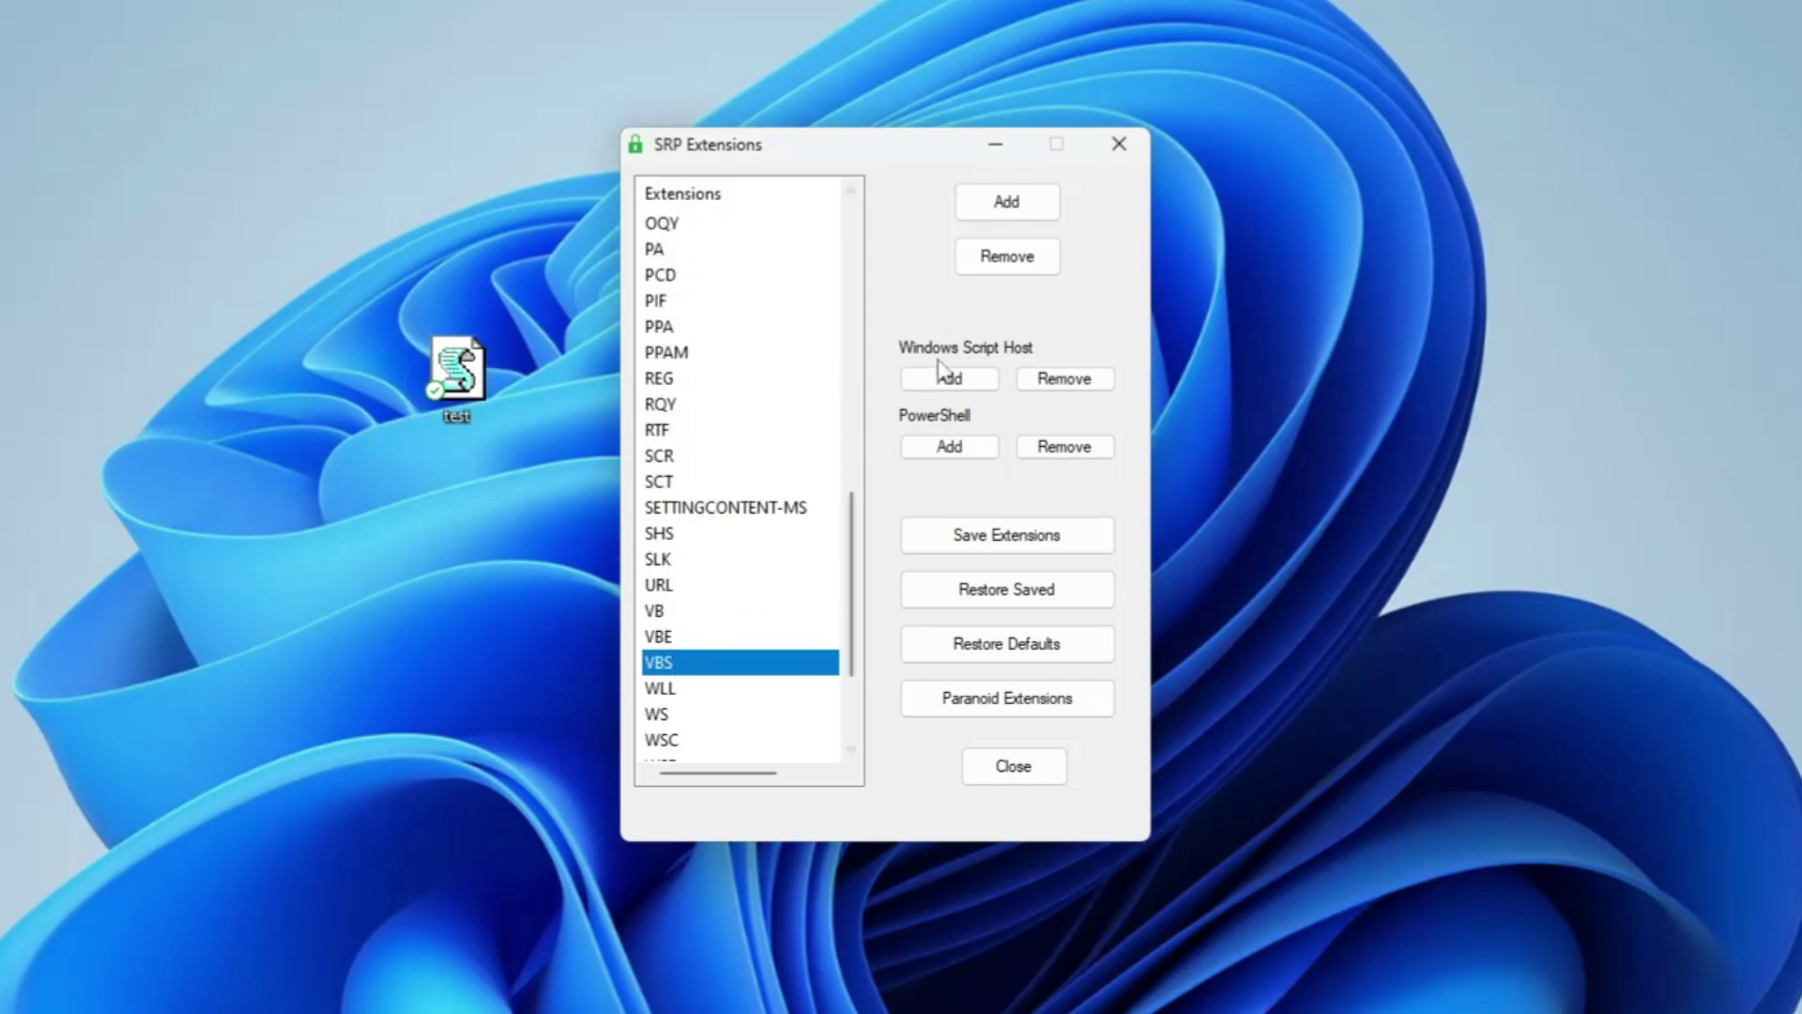
{"action": "left_click", "coordinate": [1023, 269]}
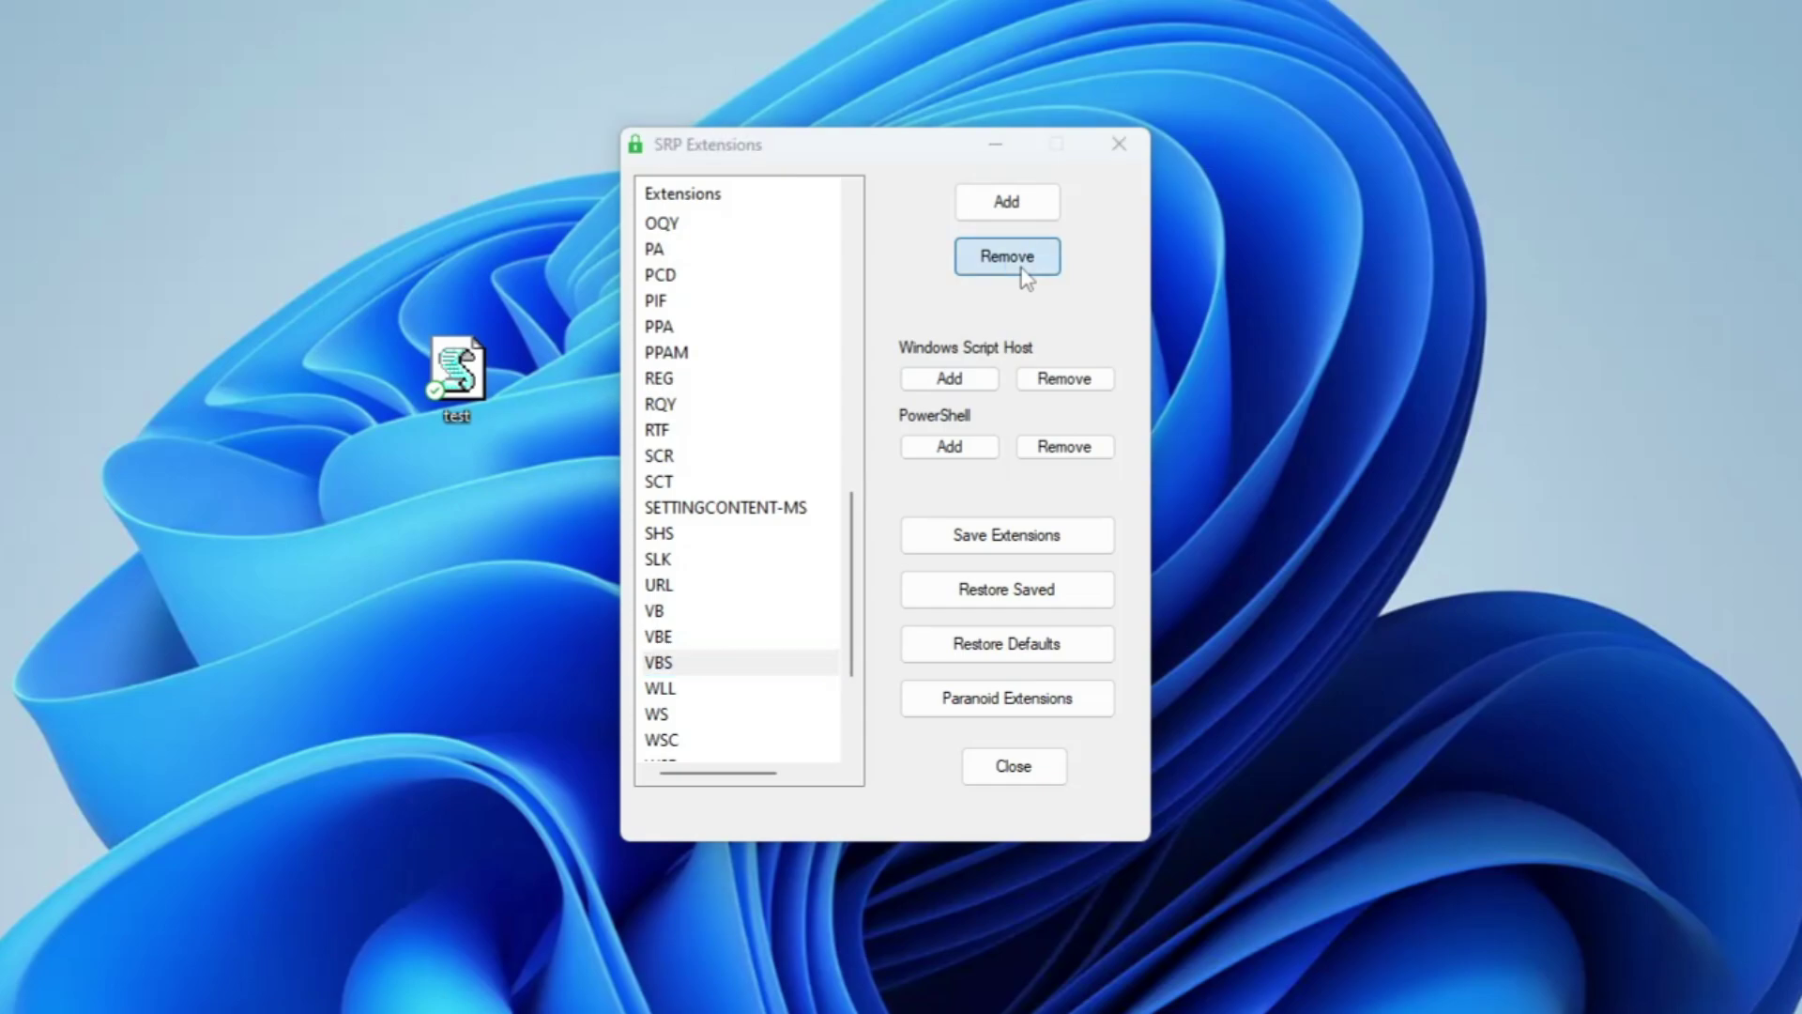
{"action": "left_click", "coordinate": [884, 585]}
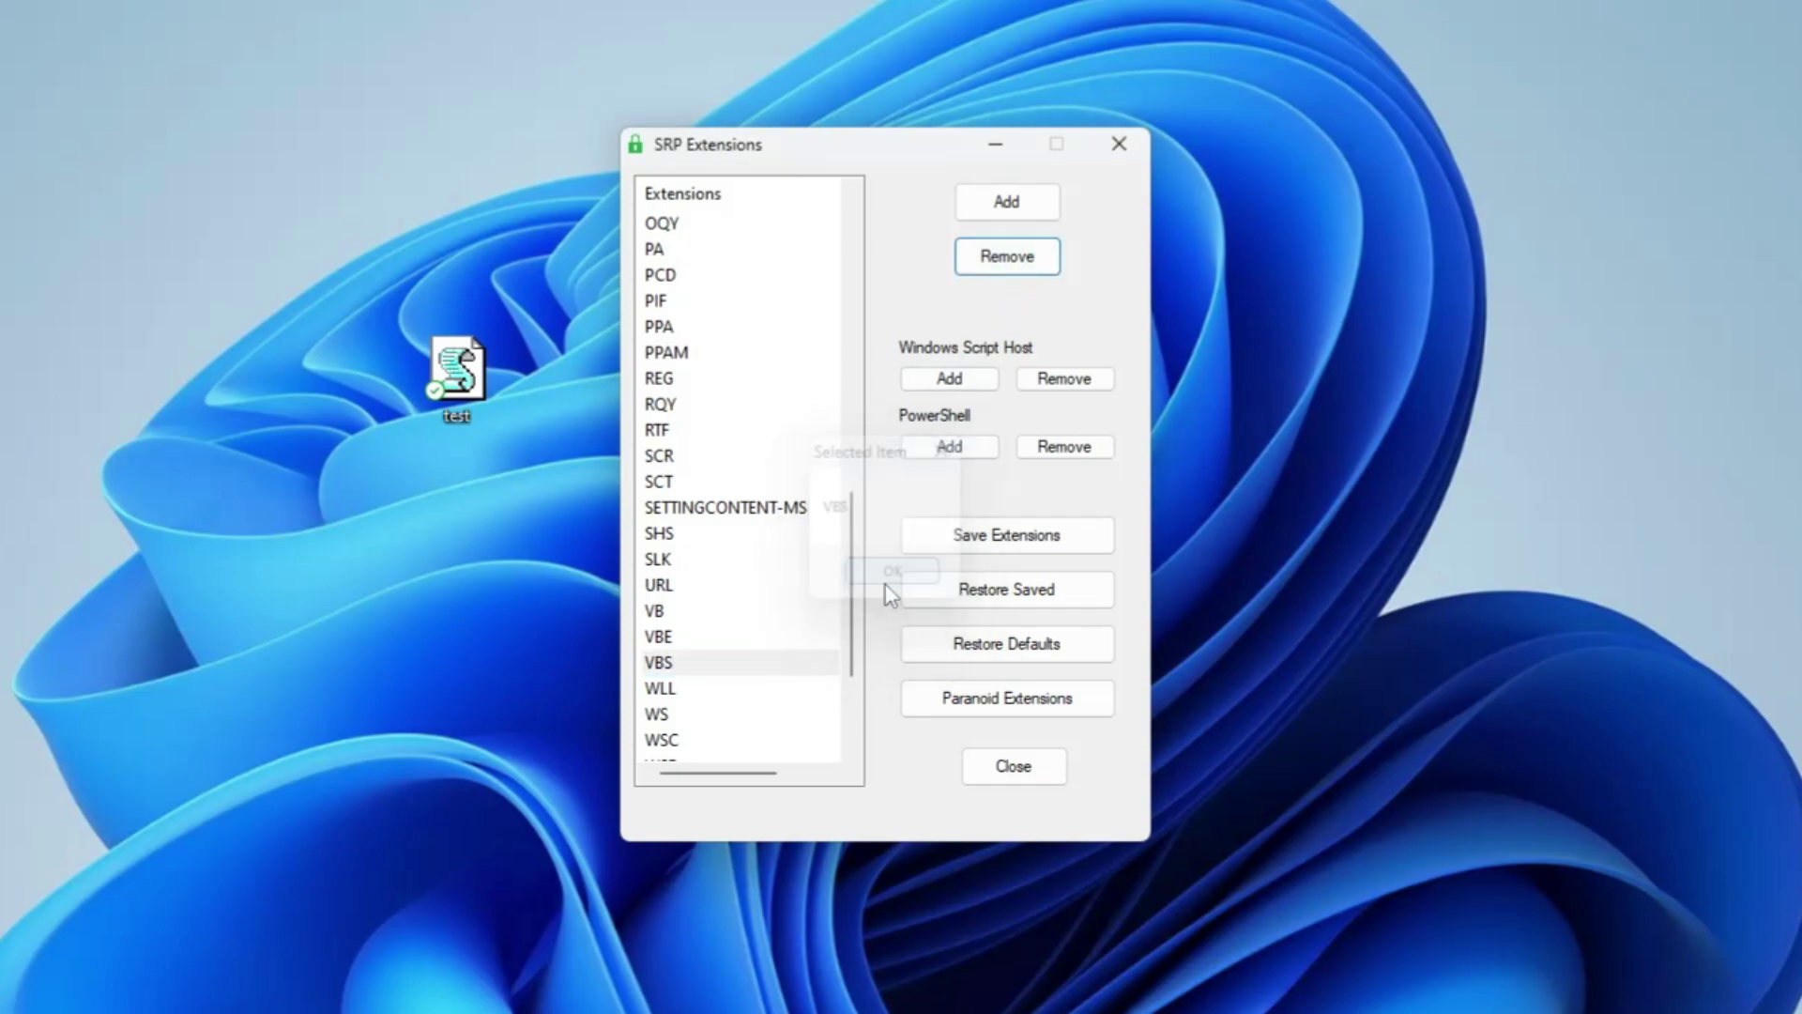
Step: Add the vbs extension to the protected SRP extensions and close the list
{"action": "scroll", "coordinate": [755, 450], "scroll_direction": "up", "scroll_amount": 9}
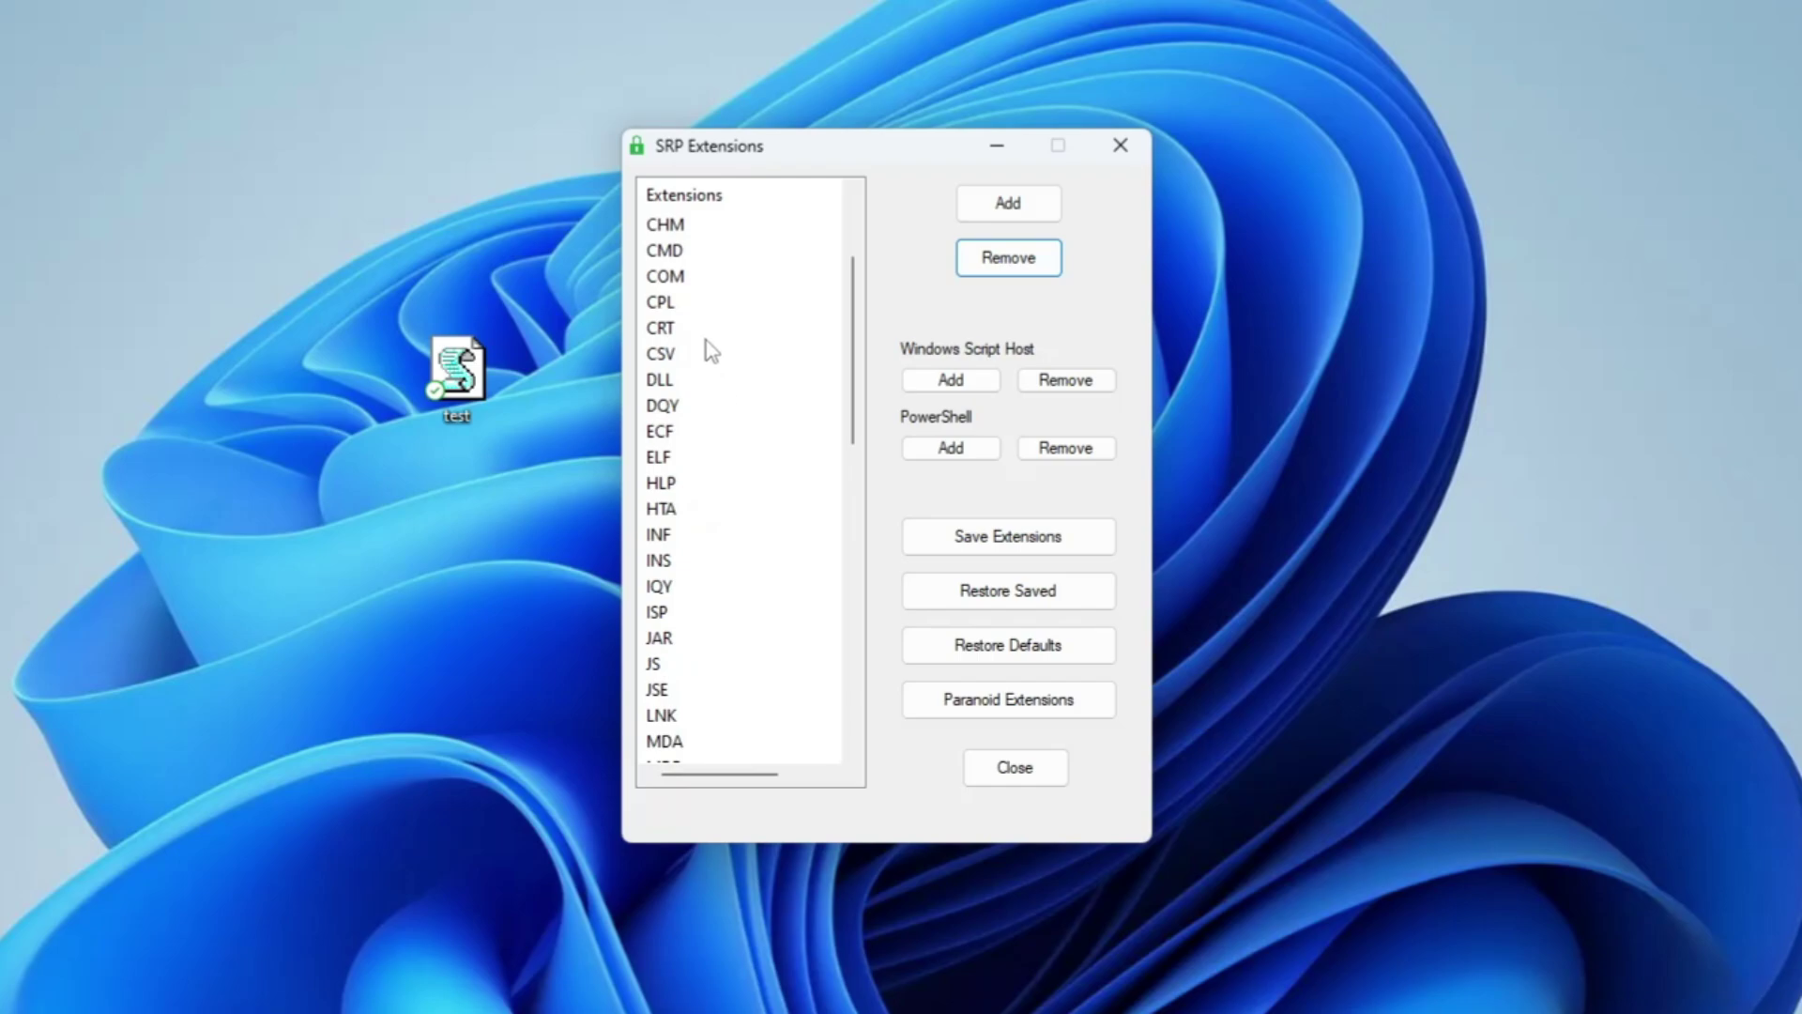
{"action": "scroll", "coordinate": [712, 351], "scroll_direction": "up", "scroll_amount": 2}
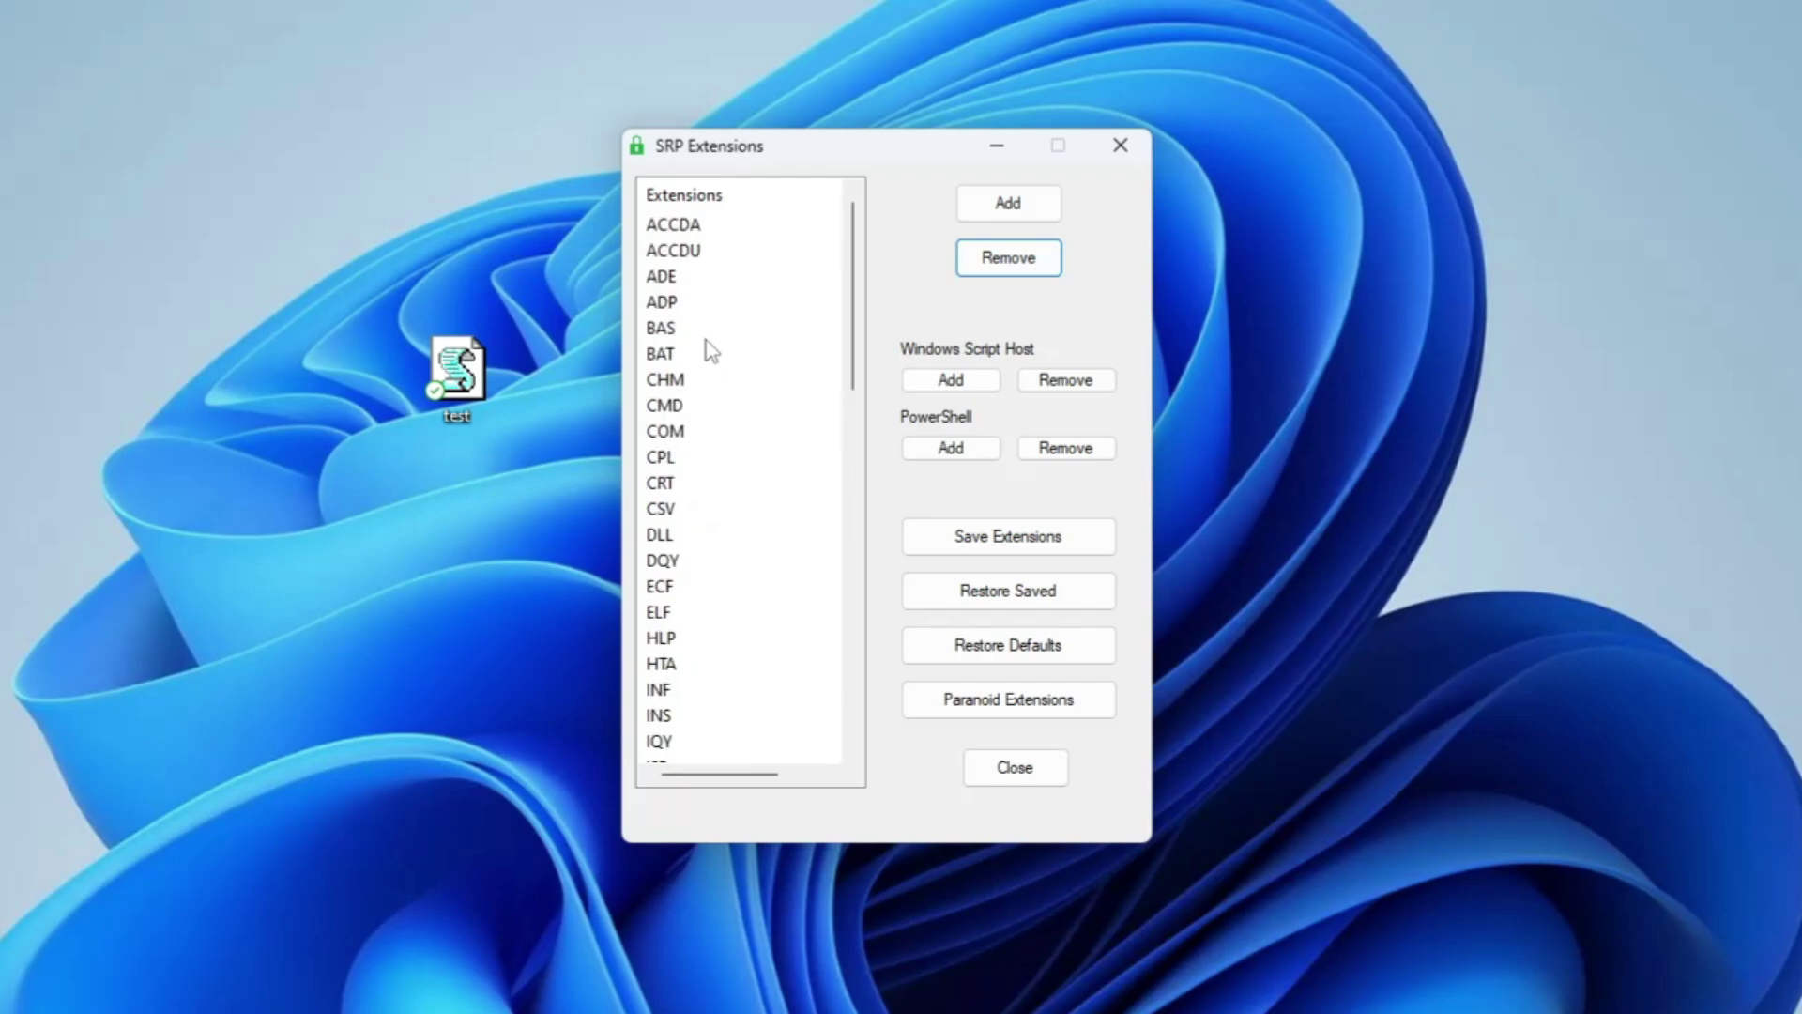
{"action": "left_click", "coordinate": [674, 410]}
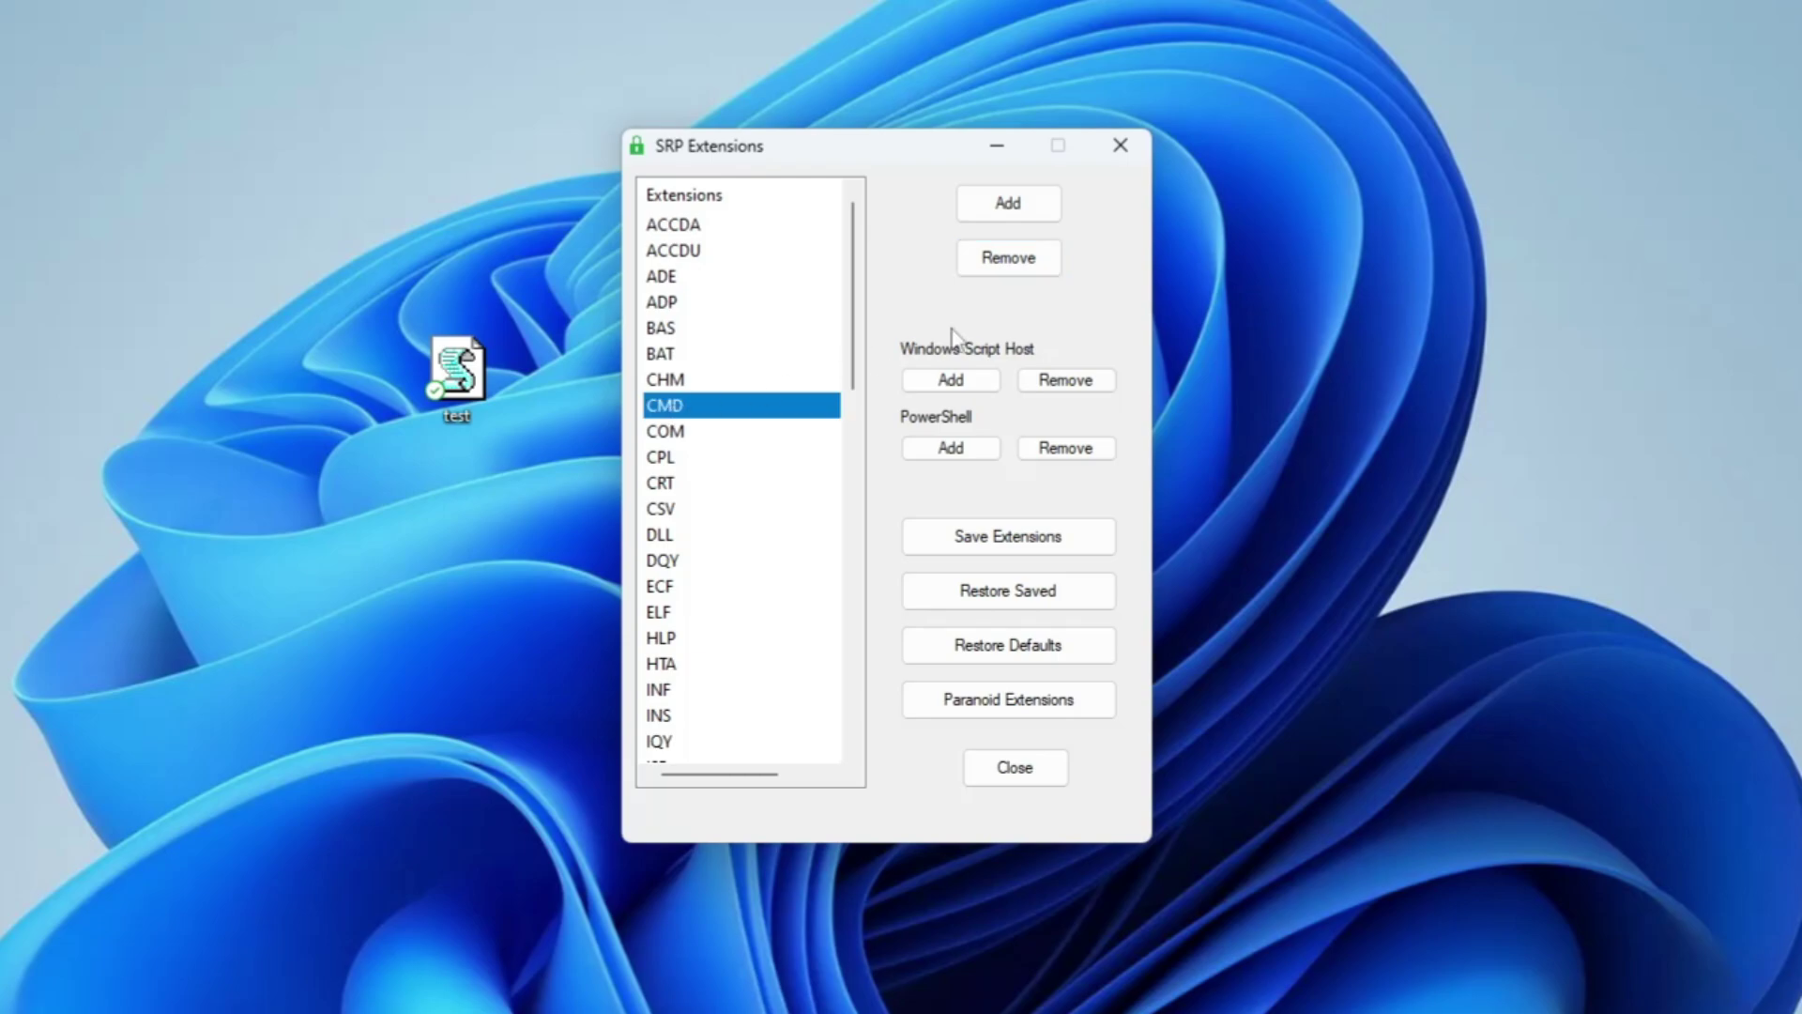
{"action": "left_click", "coordinate": [1013, 209]}
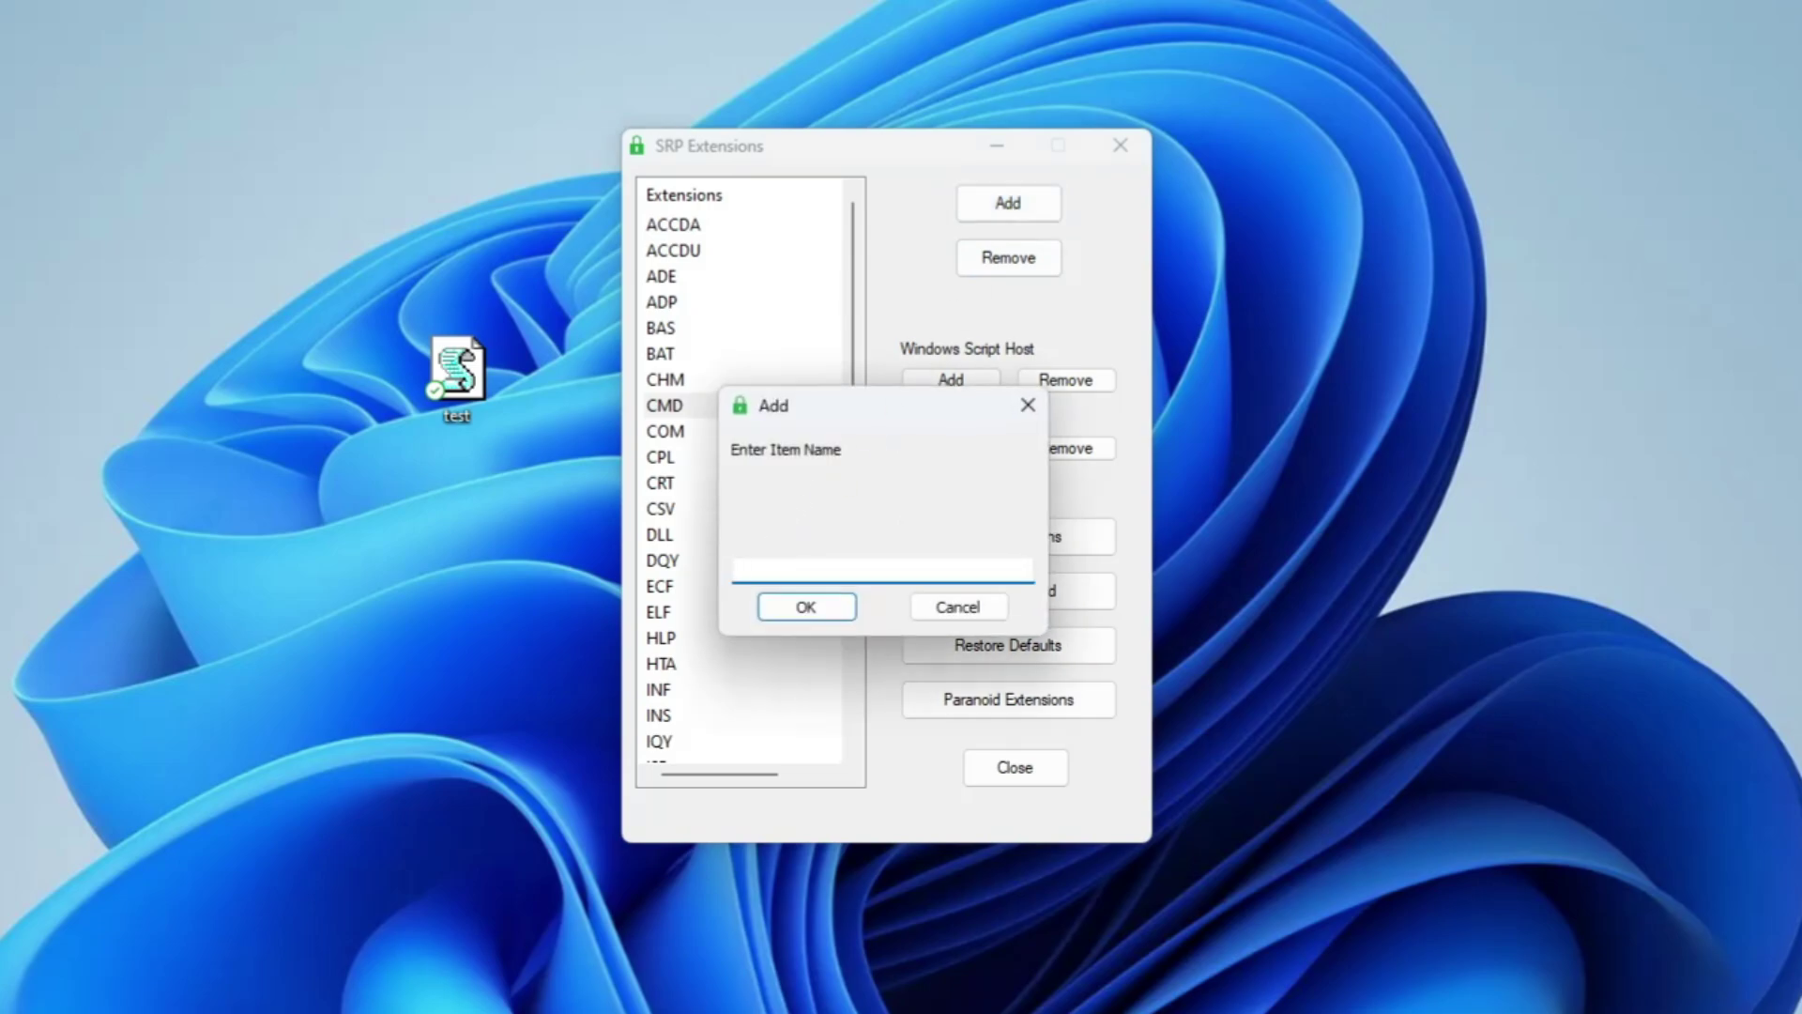
{"action": "type", "text": "vbs"}
{"action": "left_click", "coordinate": [806, 607]}
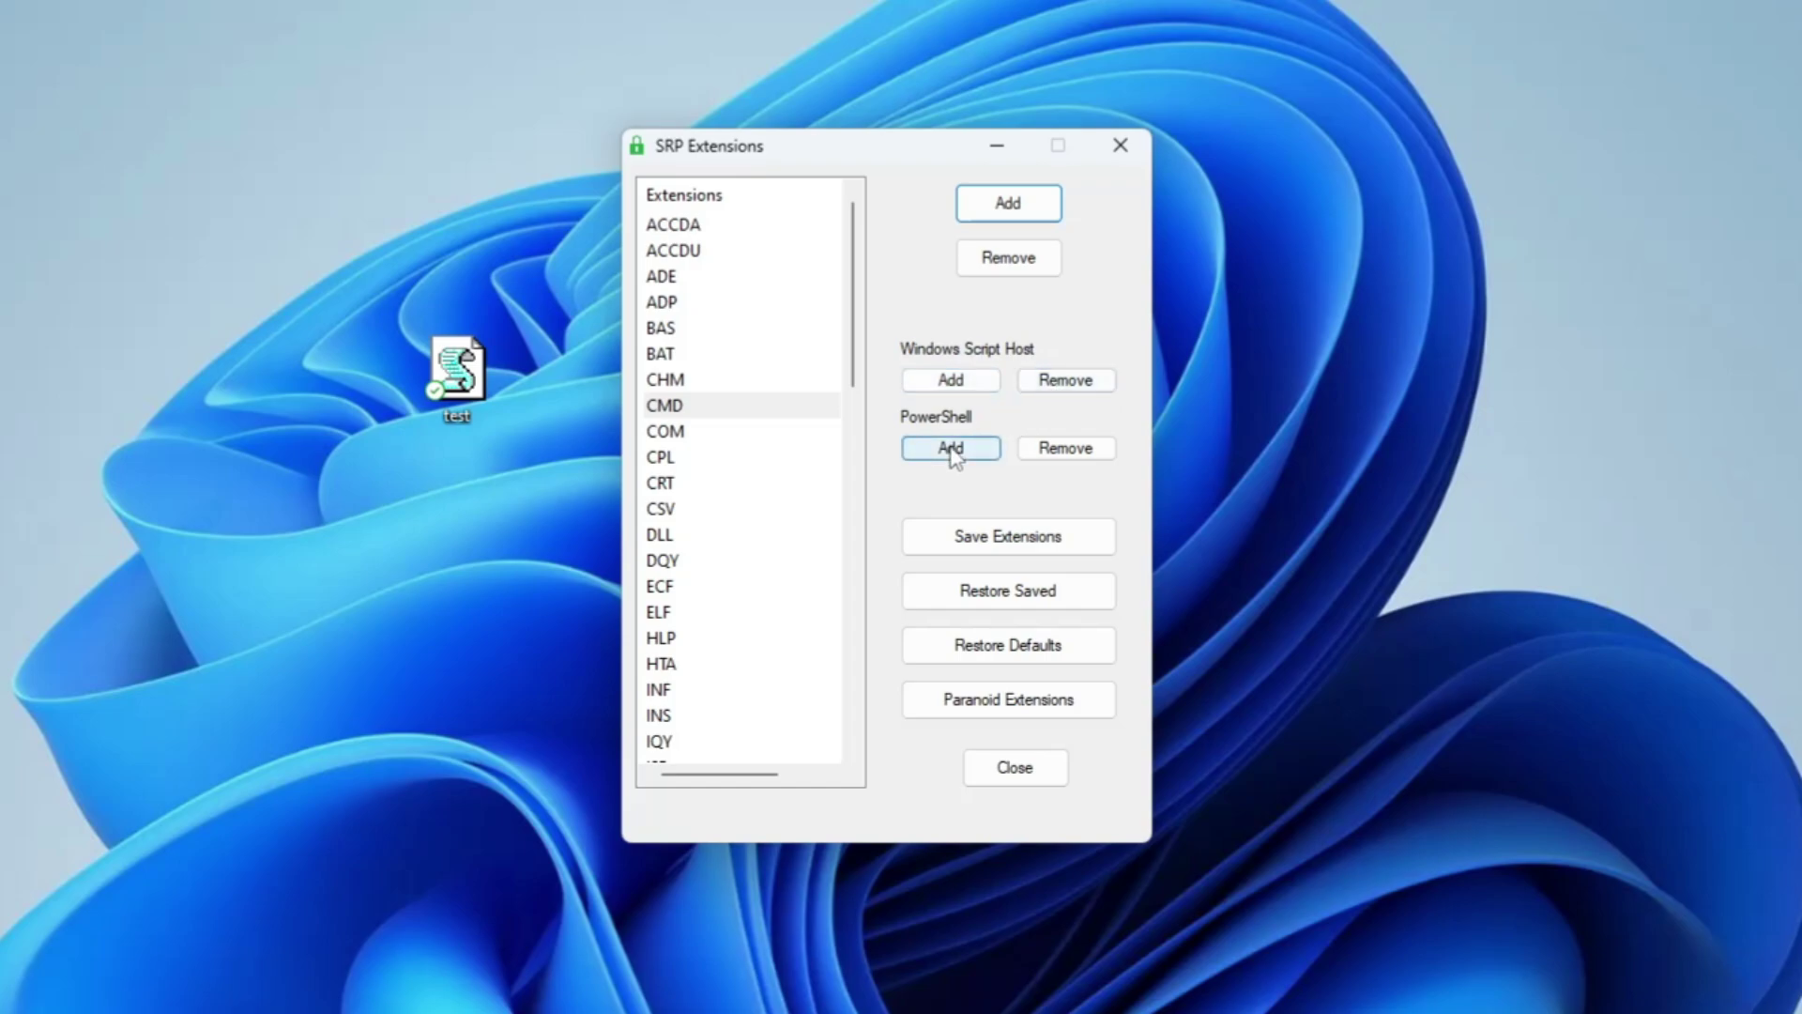
{"action": "left_click", "coordinate": [1026, 772]}
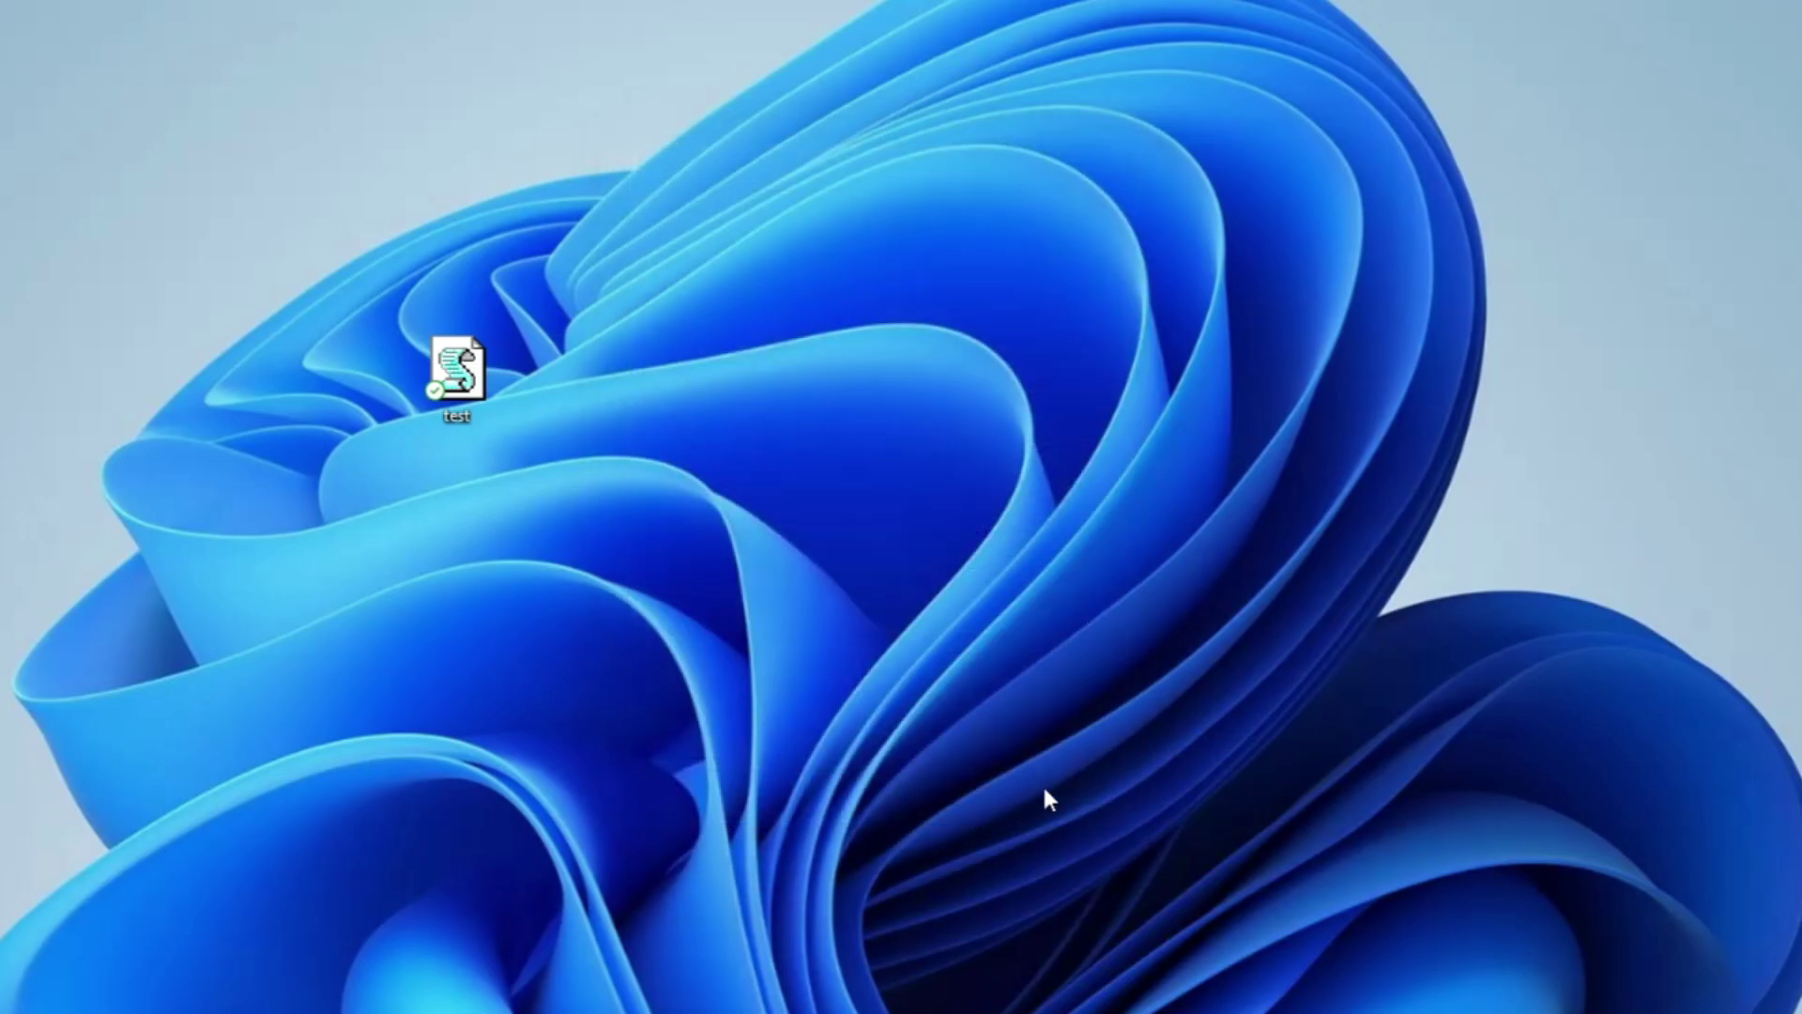
Step: Review the Remote Access restriction description in the Simple Windows Hardening settings and cancel without changing it
{"action": "left_click", "coordinate": [671, 221]}
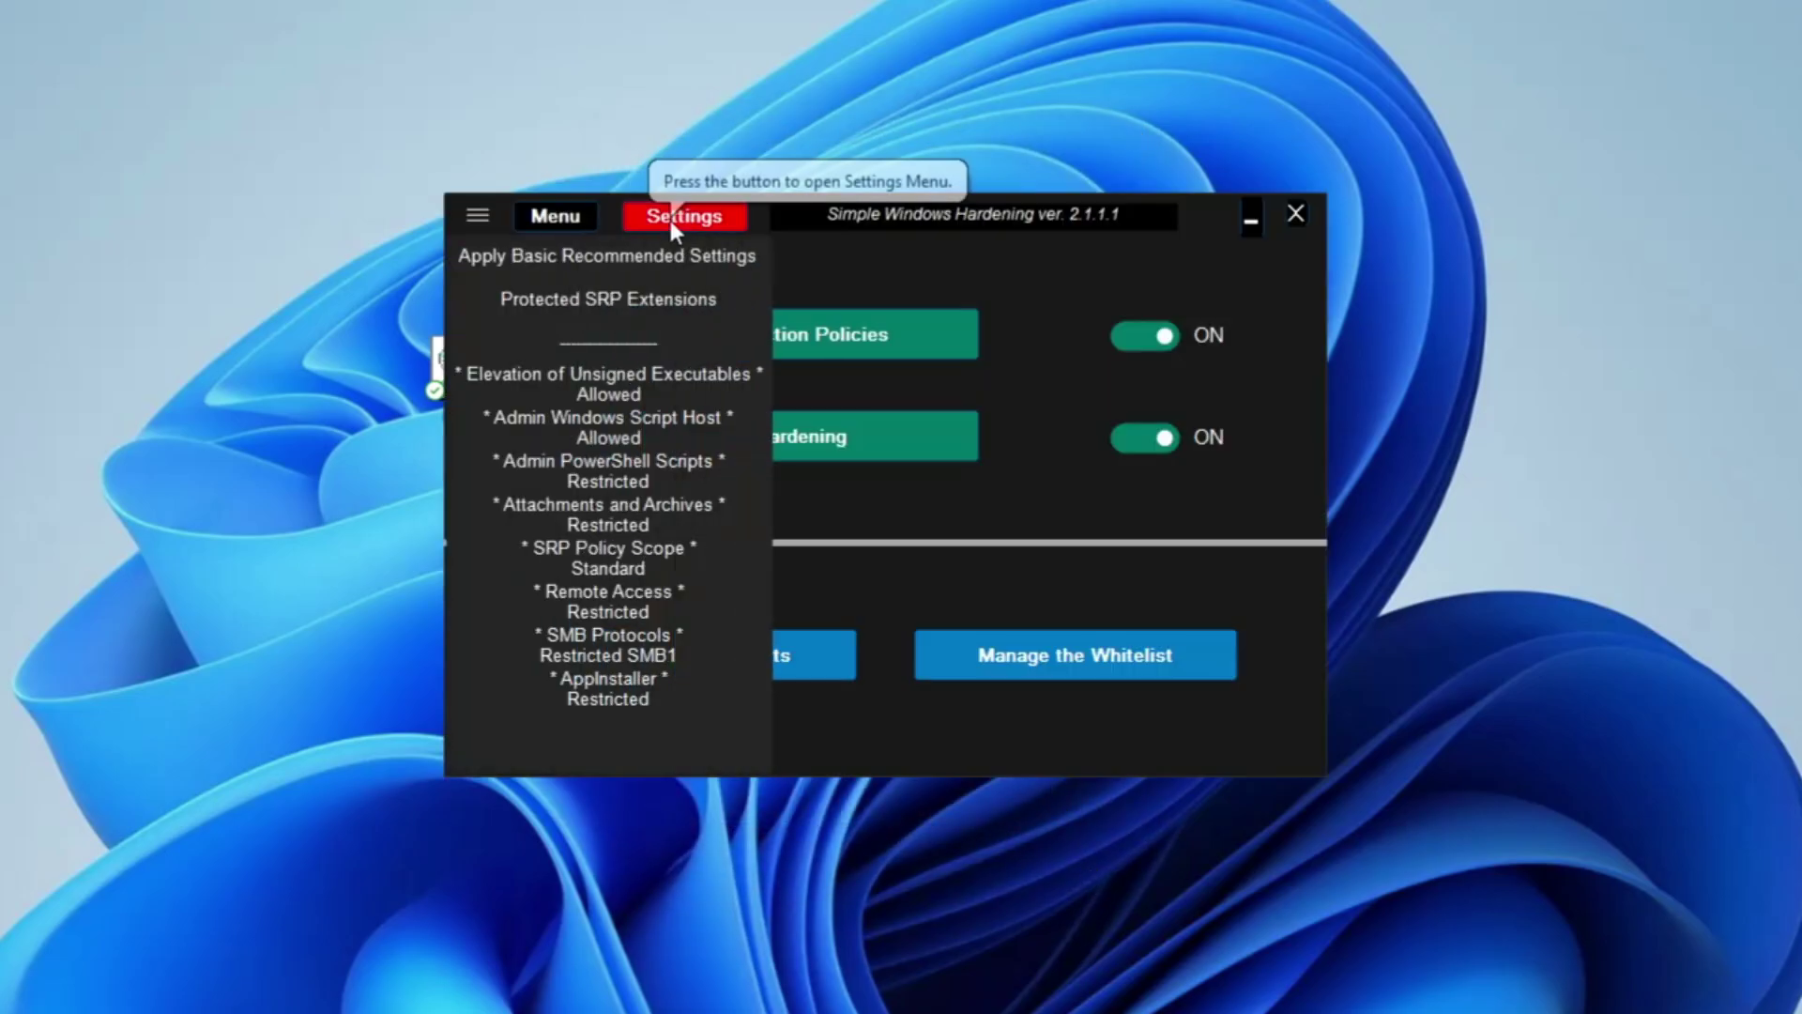
{"action": "left_click", "coordinate": [640, 594]}
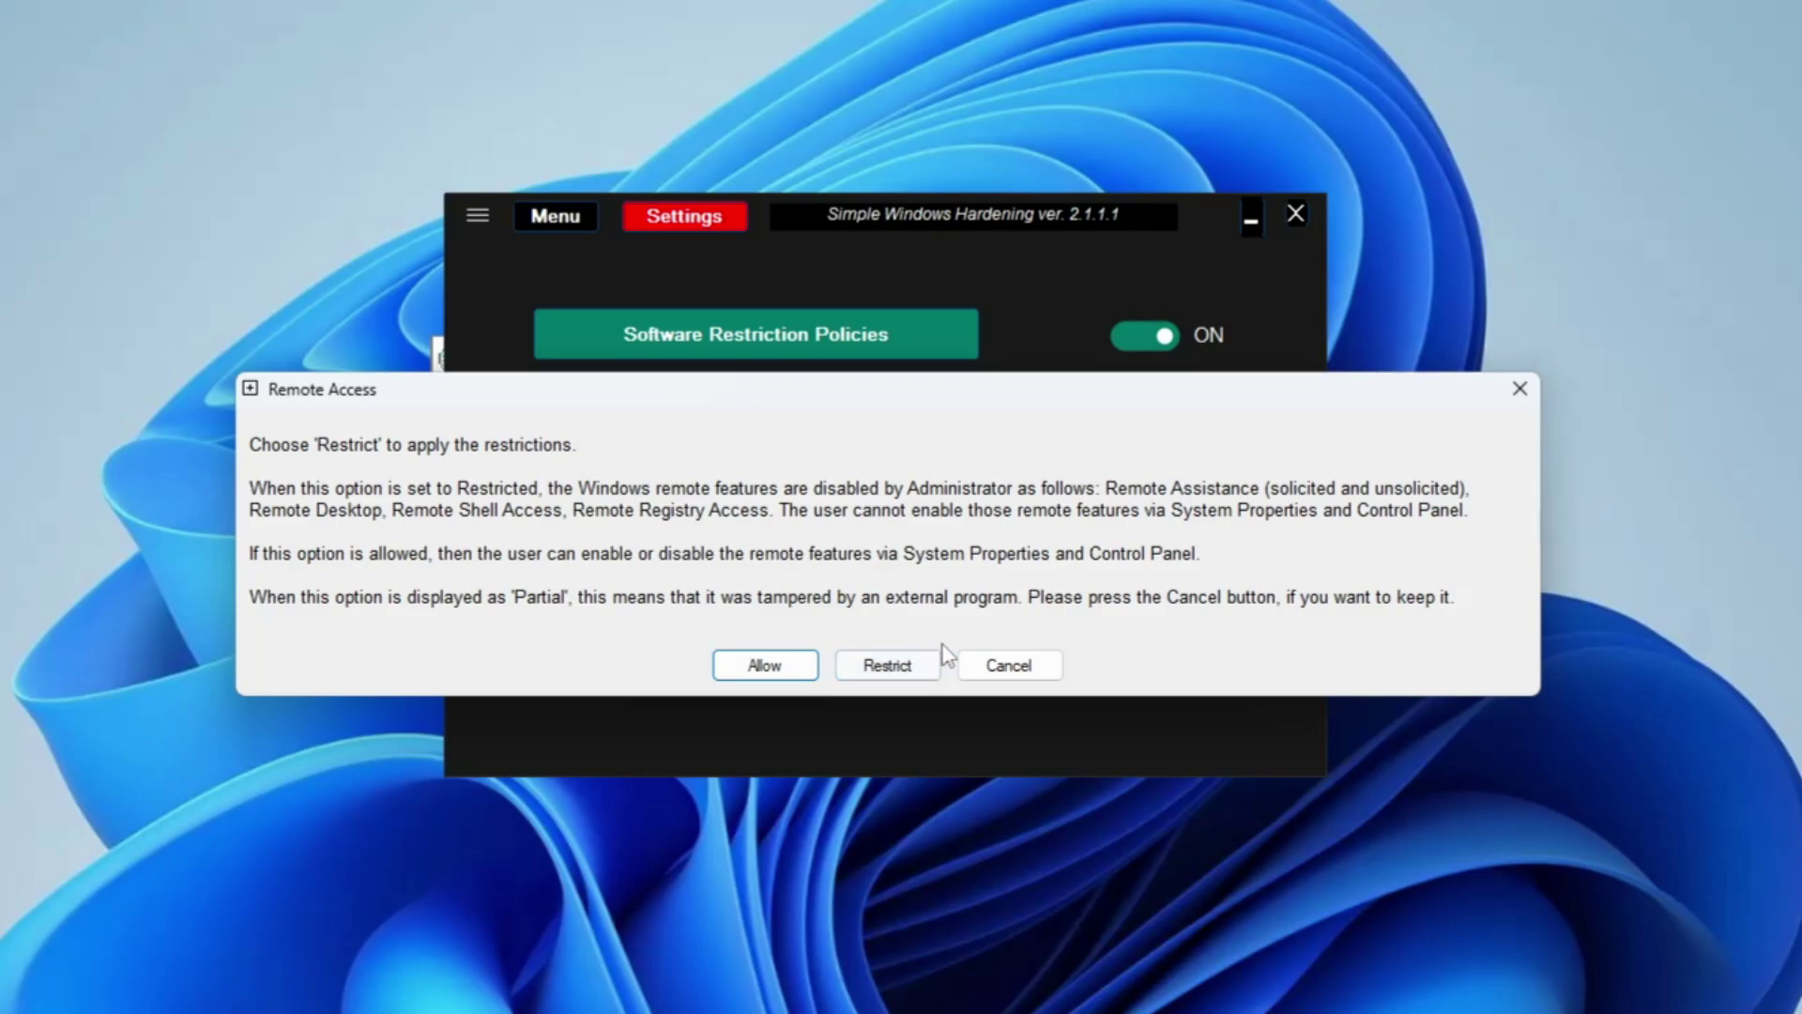
{"action": "left_click", "coordinate": [1027, 667]}
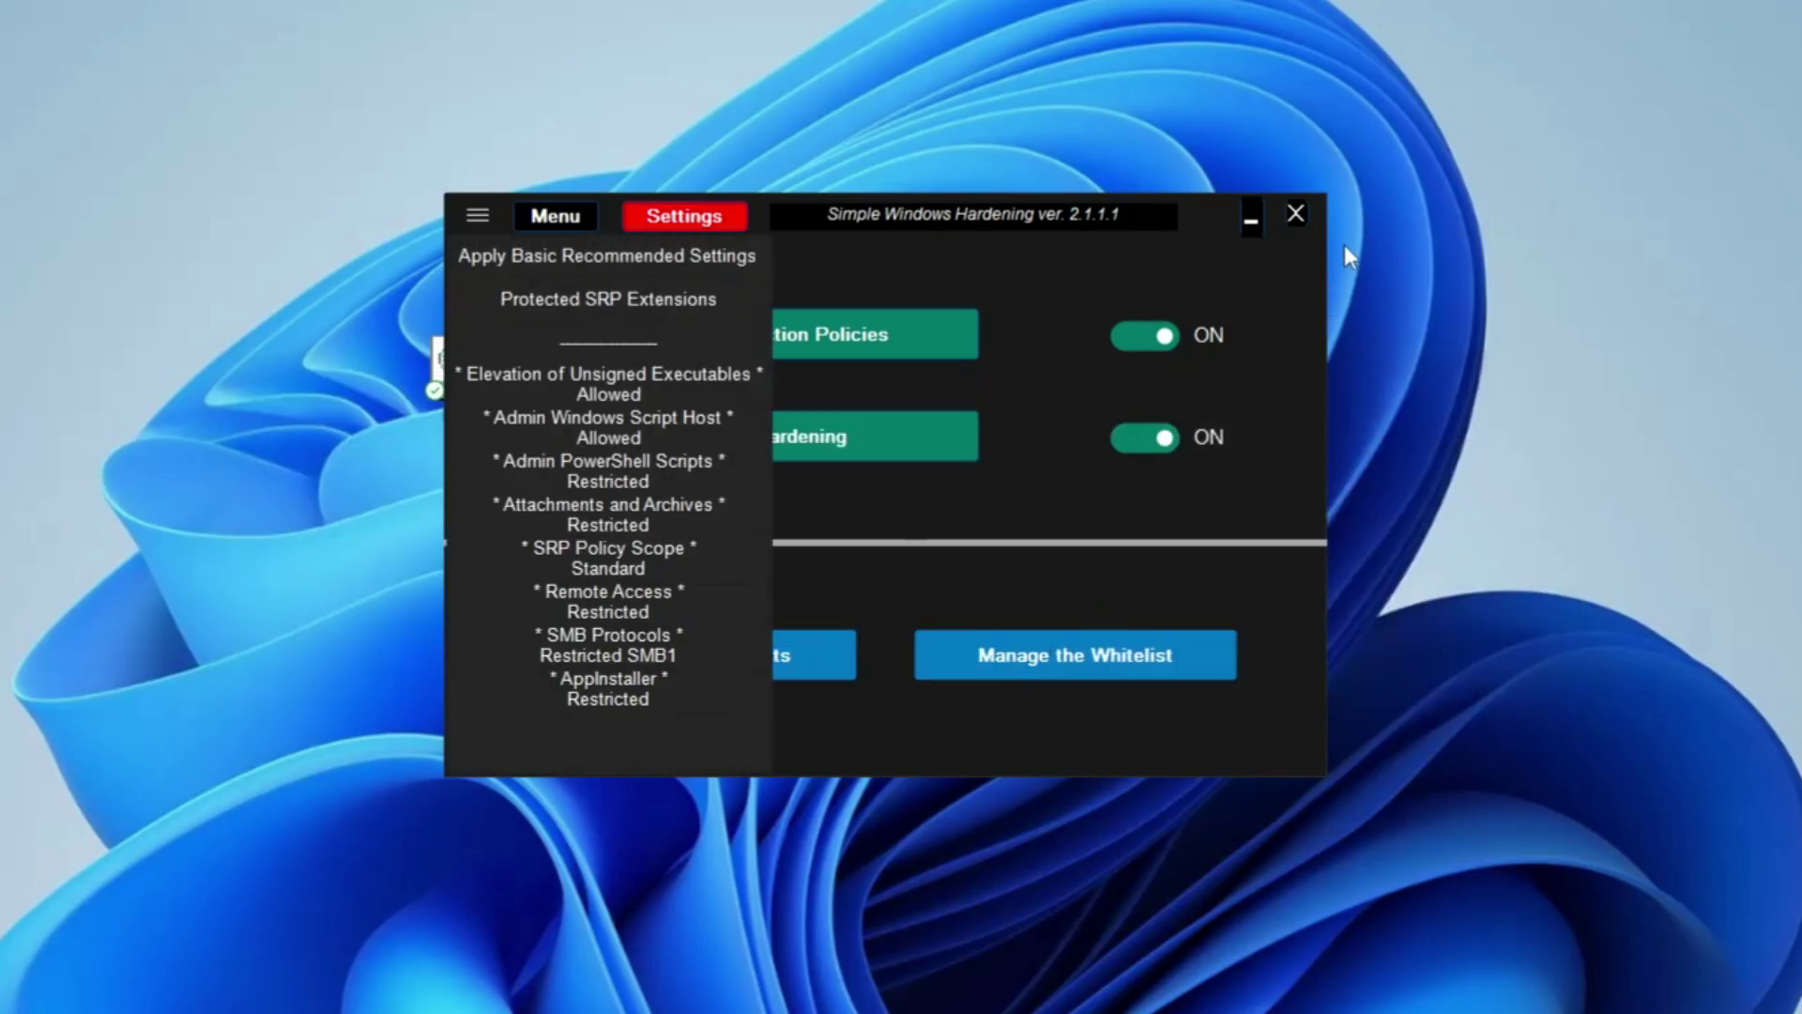